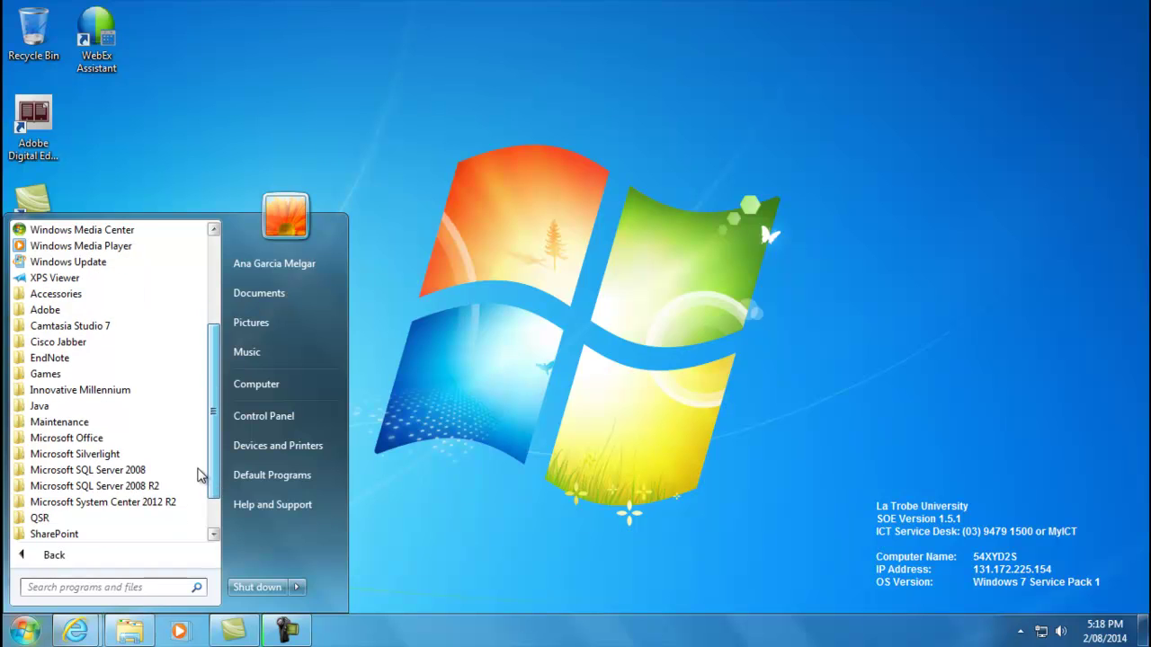
# Step: Open Software Center from Microsoft System Center 2012 R2 to view the available software, and close it
pyautogui.click(157, 506)
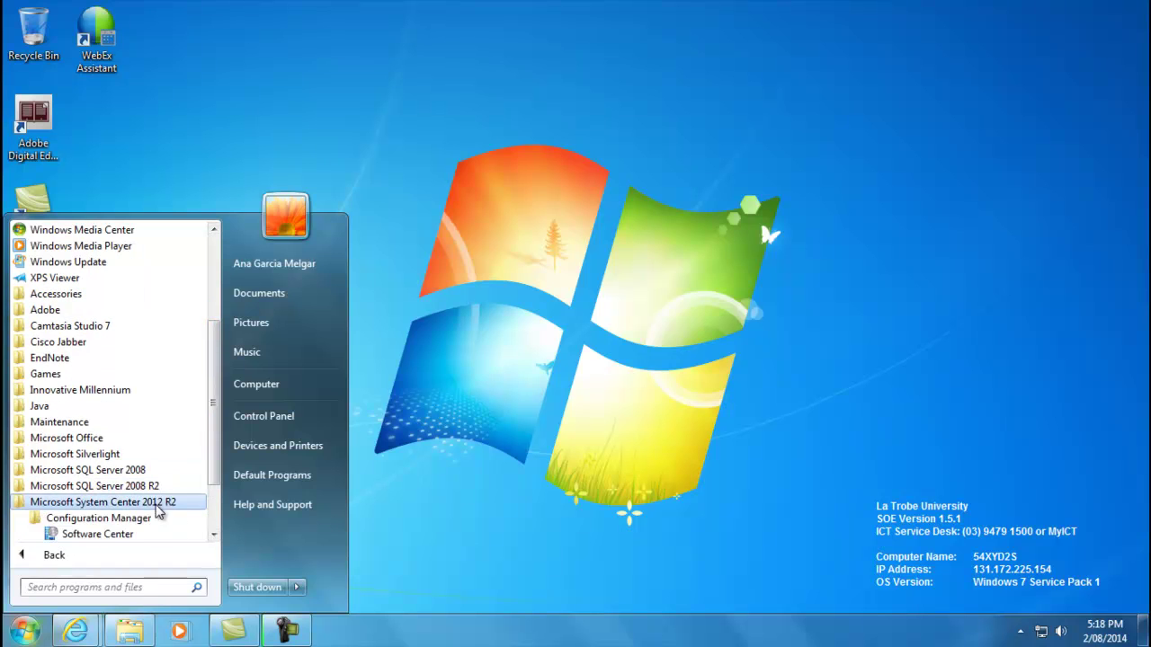
pyautogui.click(123, 536)
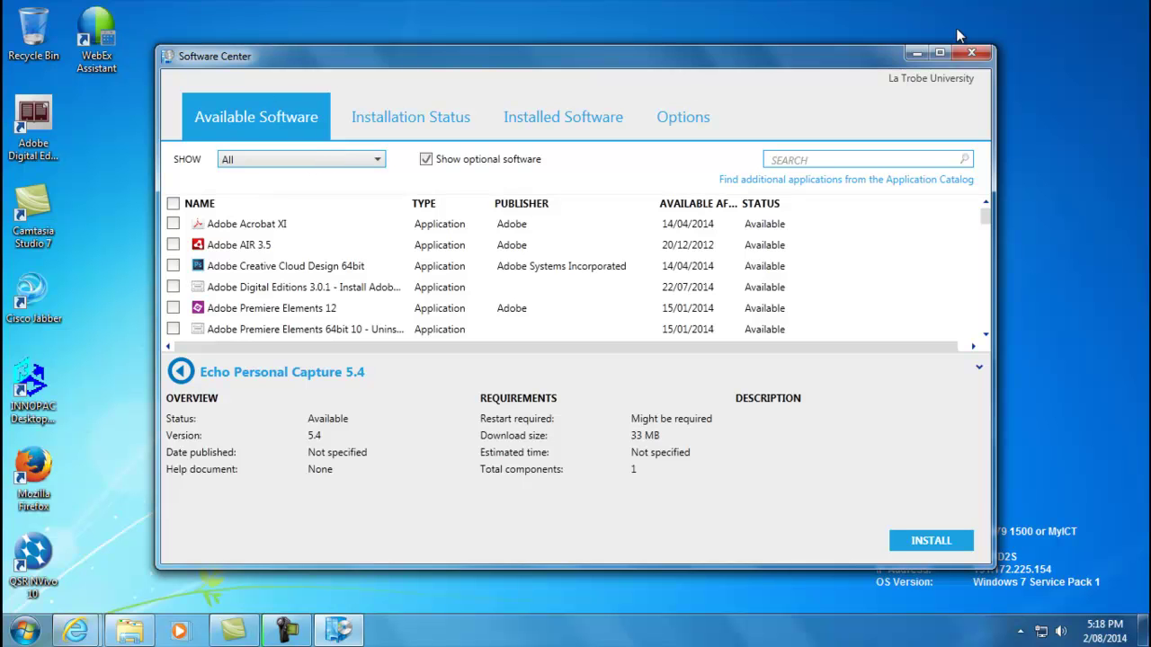
pyautogui.click(972, 54)
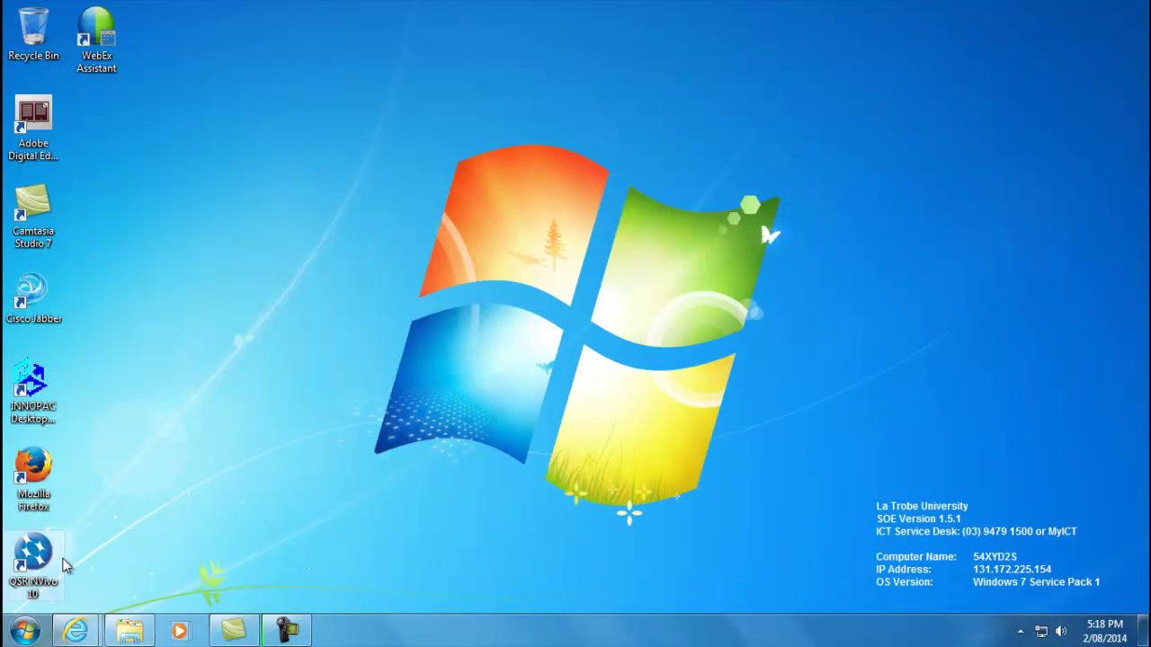
# Step: Switch to the La Trobe University website in Internet Explorer, search for "student it support" and open the Student IT Support result
pyautogui.moveTo(65, 633)
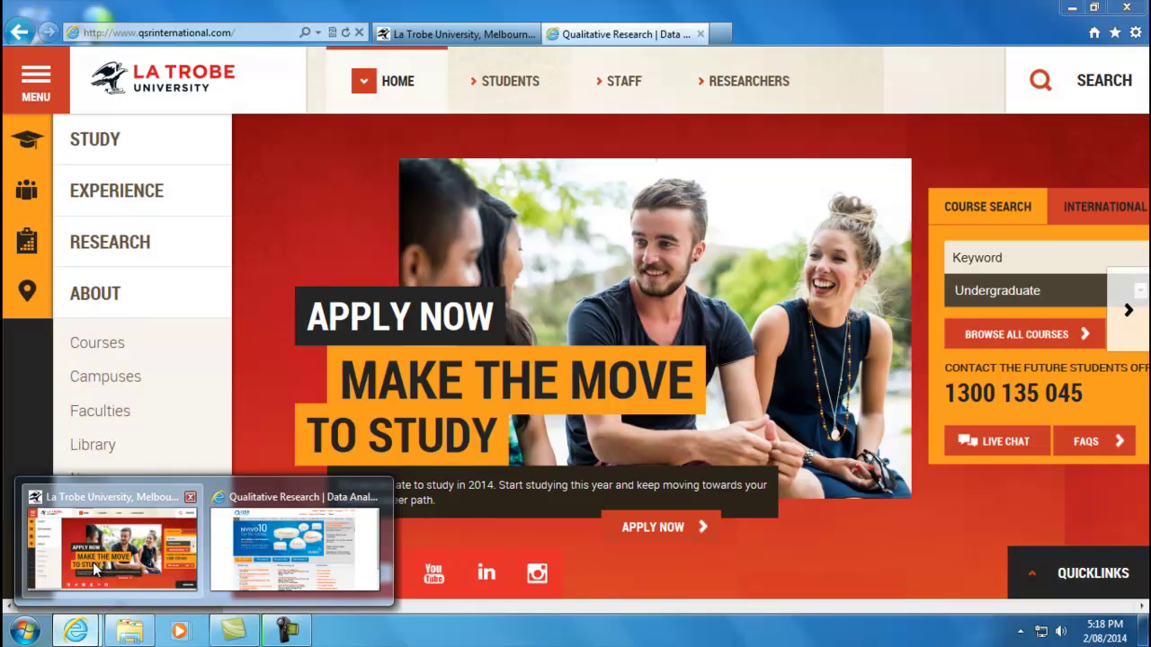
pyautogui.click(93, 565)
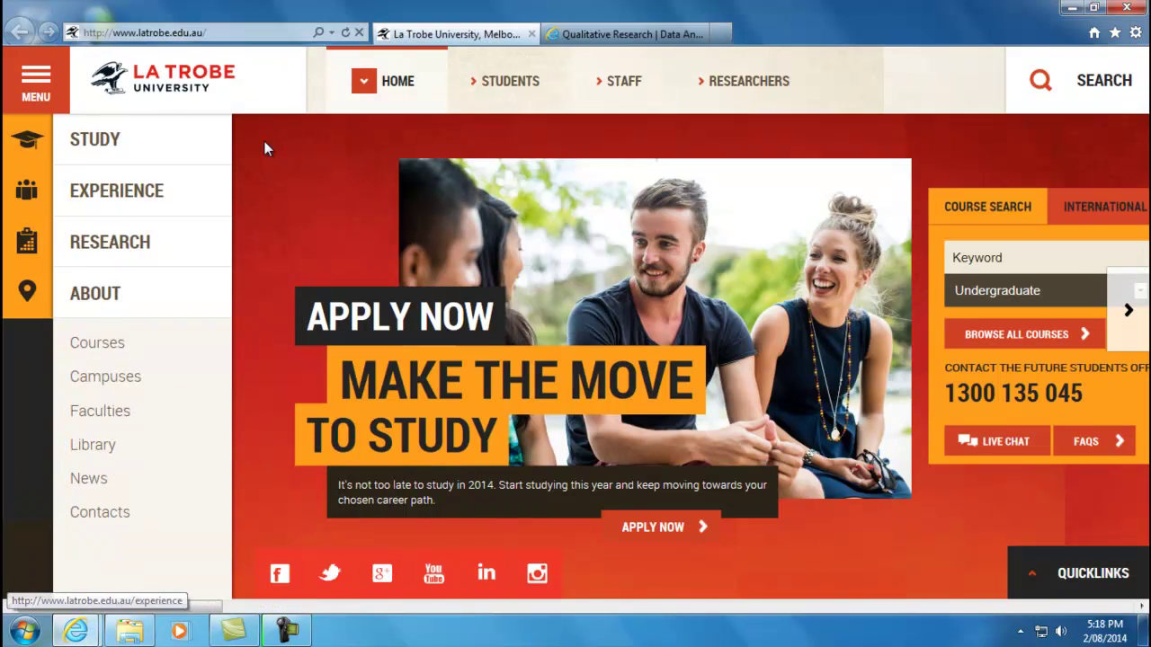
pyautogui.click(1092, 95)
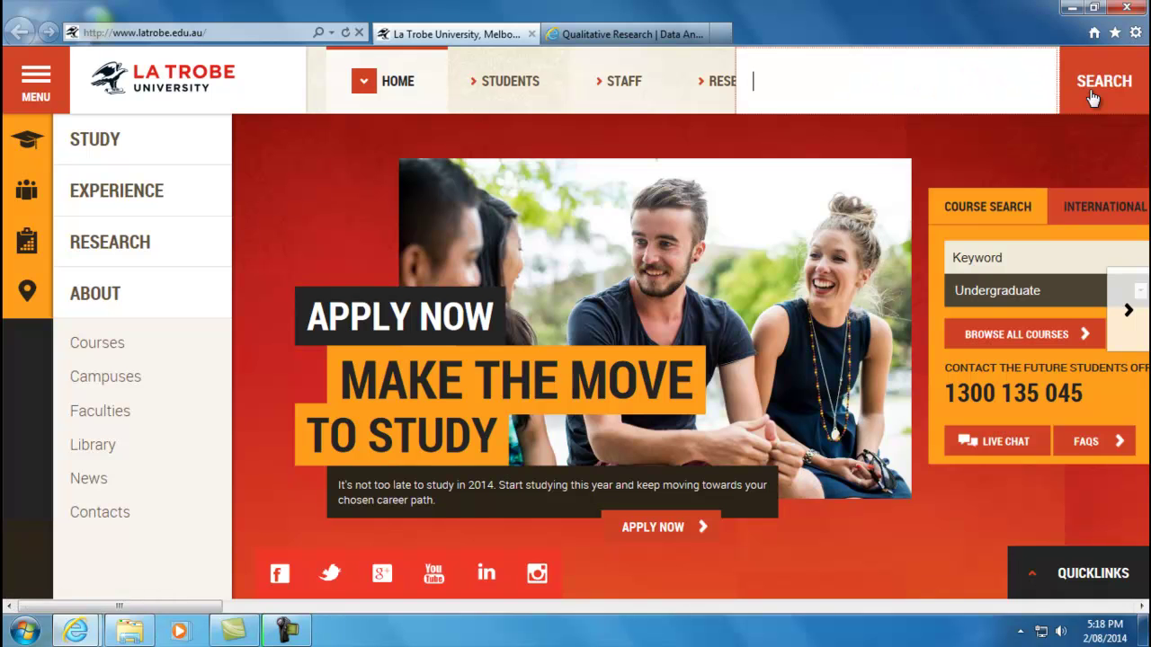
pyautogui.write('student it suppor')
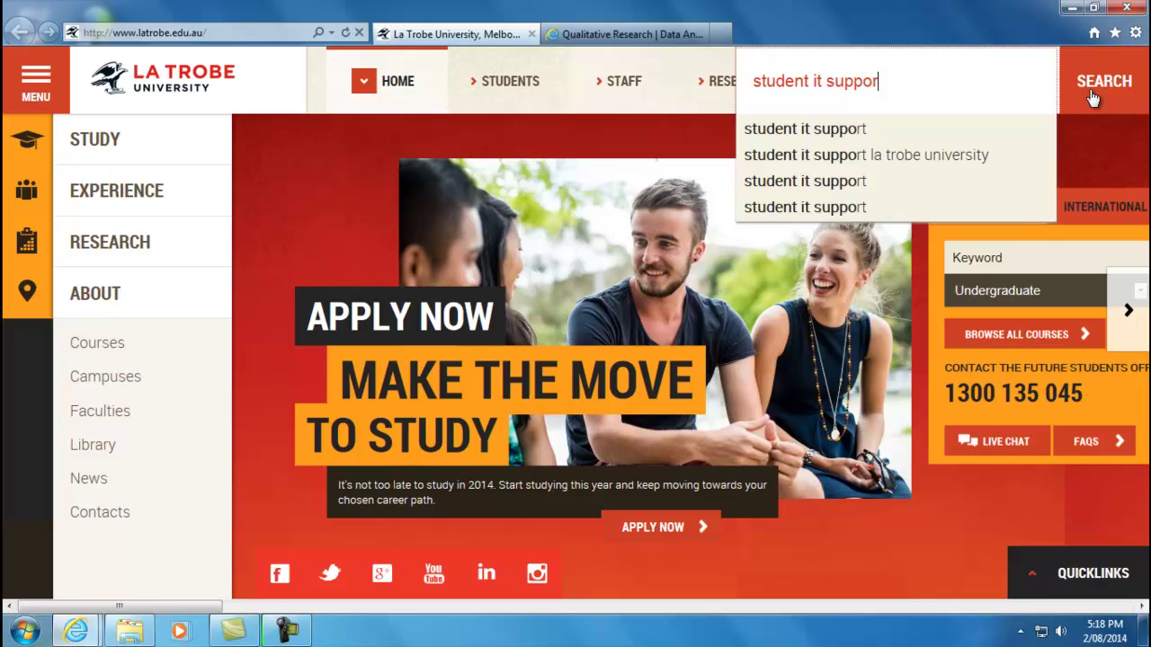
pyautogui.click(1091, 95)
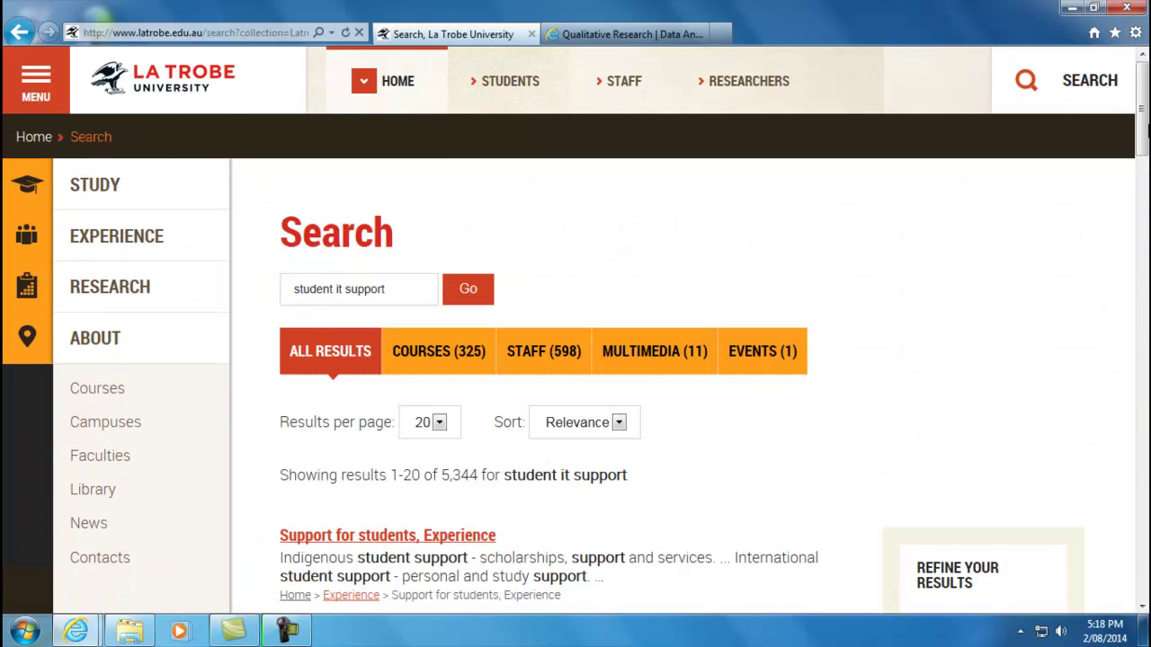
pyautogui.scroll(-3, 1124, 252)
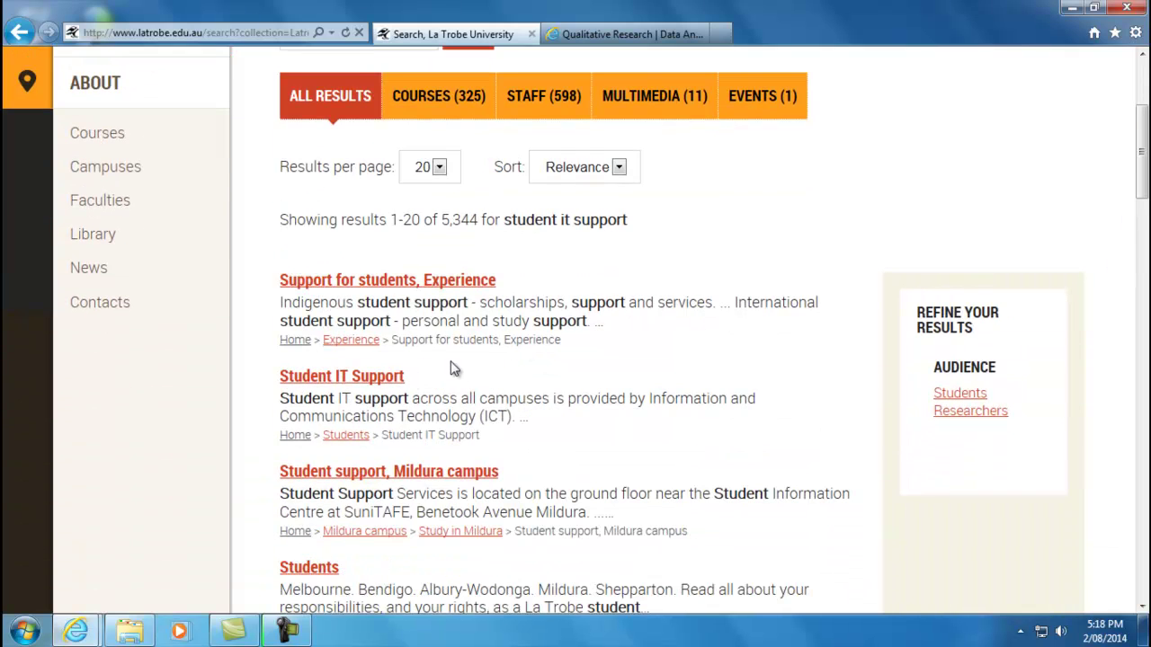
pyautogui.click(378, 378)
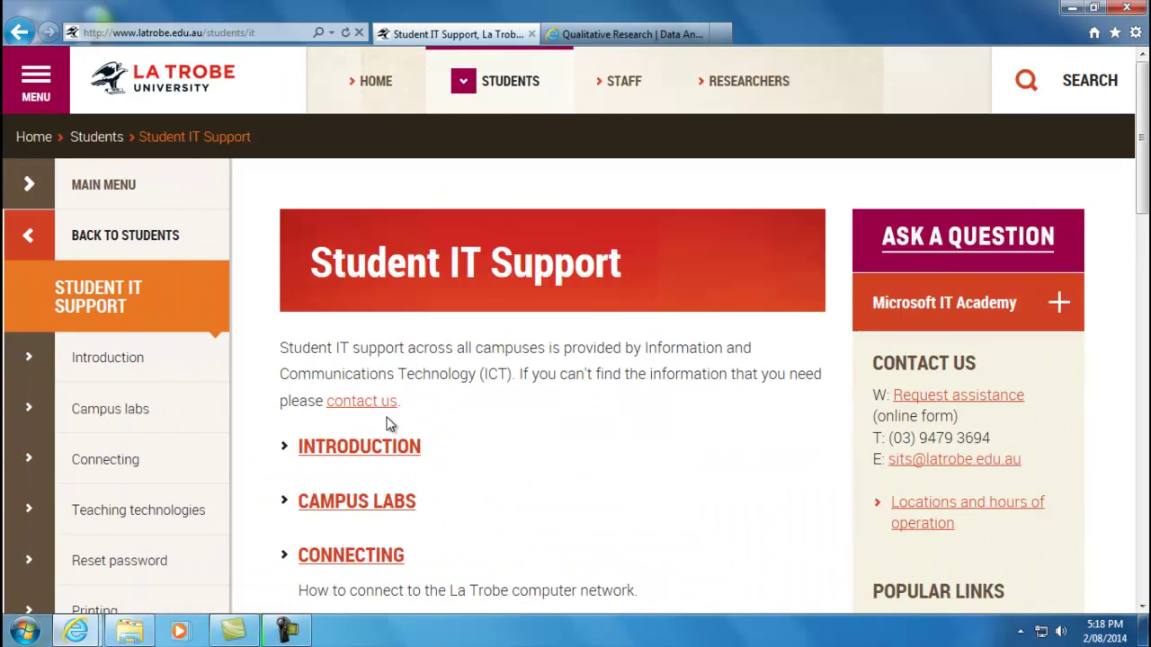
# Step: Open the NVivo page from the Software section of Student IT Support
pyautogui.scroll(-4, 387, 415)
pyautogui.scroll(-2, 388, 416)
pyautogui.click(368, 402)
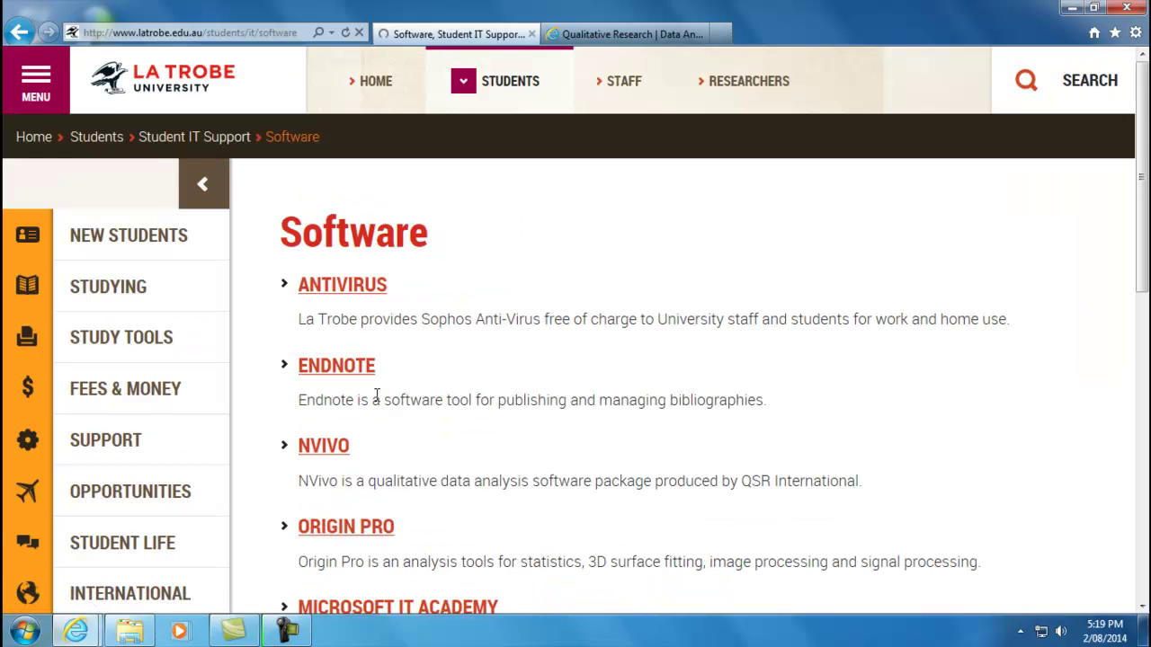
pyautogui.click(339, 455)
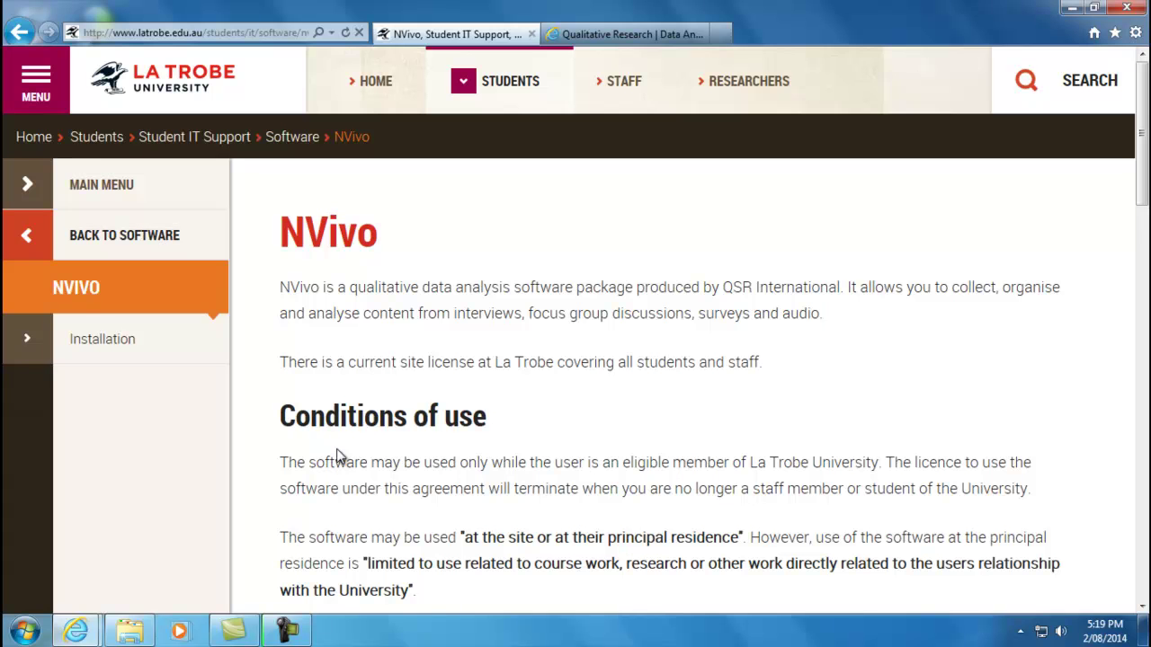
# Step: Review NVivo's conditions of use and minimum system requirements, and switch to the QSR International website
pyautogui.scroll(-3, 338, 457)
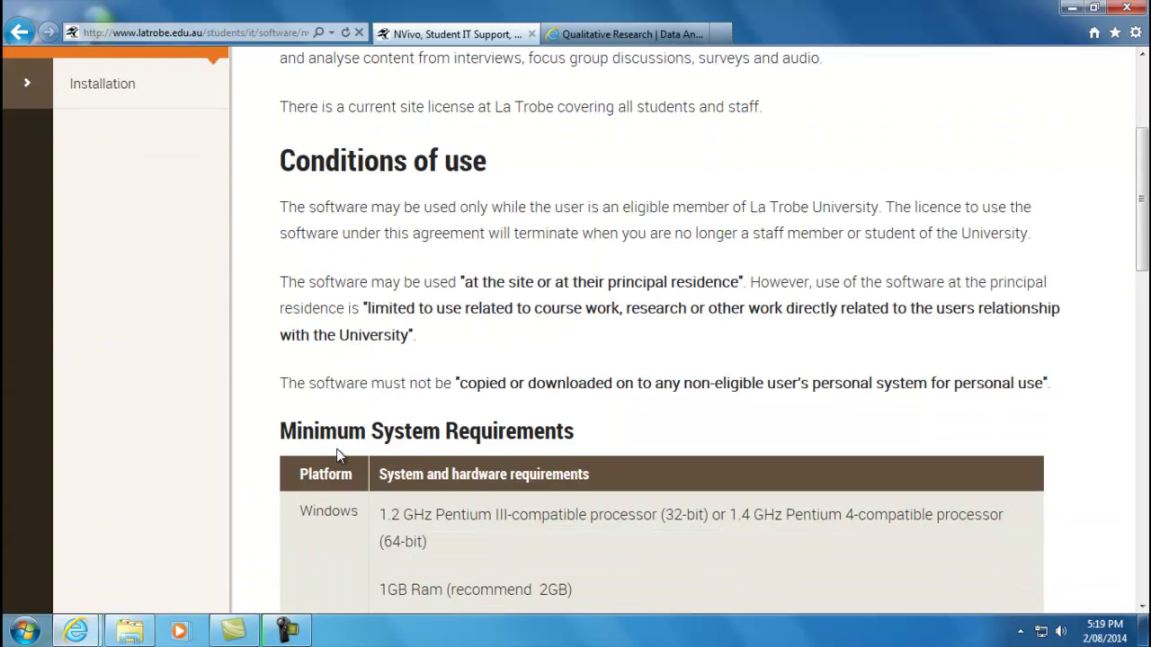
pyautogui.scroll(-1, 339, 461)
pyautogui.scroll(-1, 338, 465)
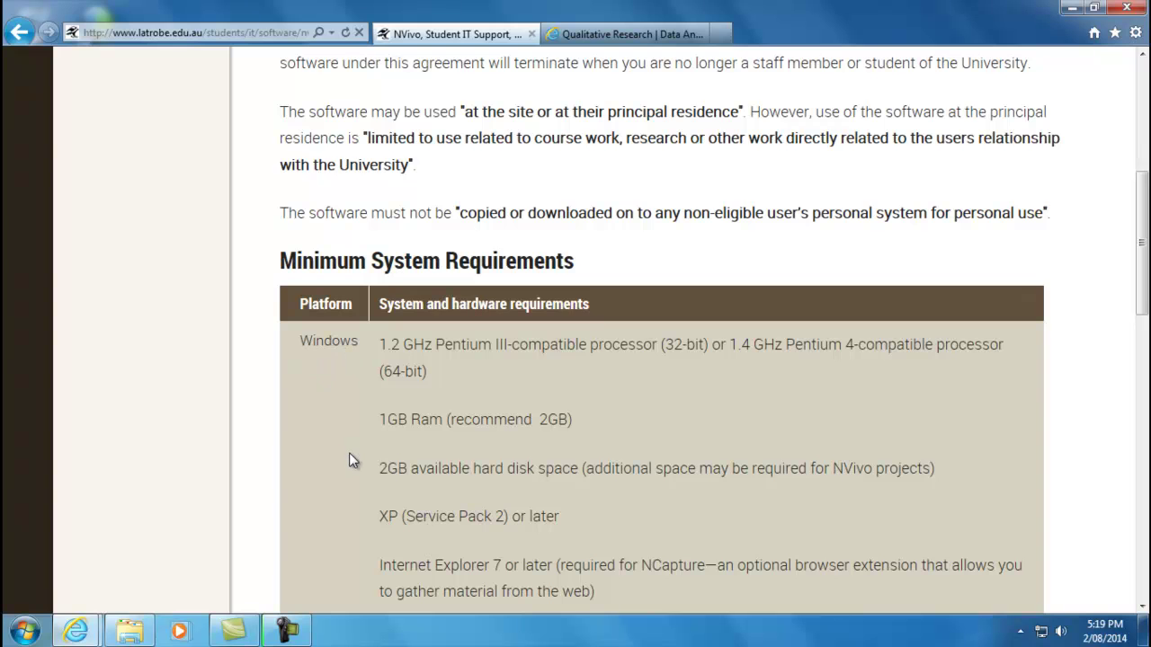
pyautogui.scroll(-1, 350, 460)
pyautogui.scroll(-1, 351, 463)
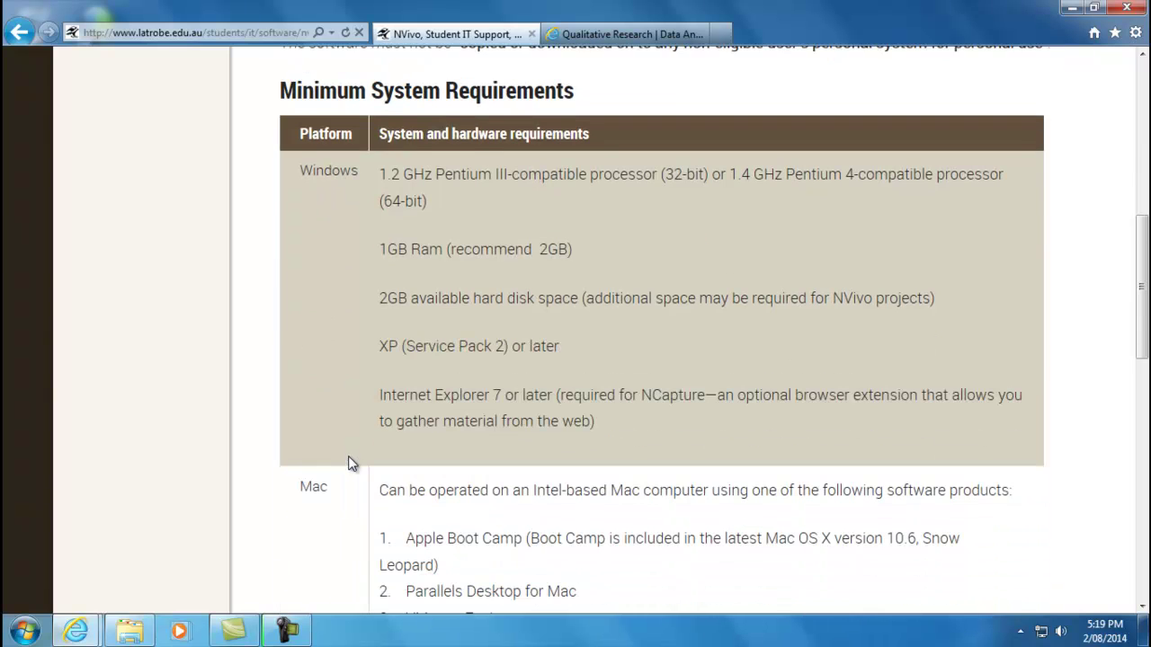
pyautogui.scroll(3, 350, 464)
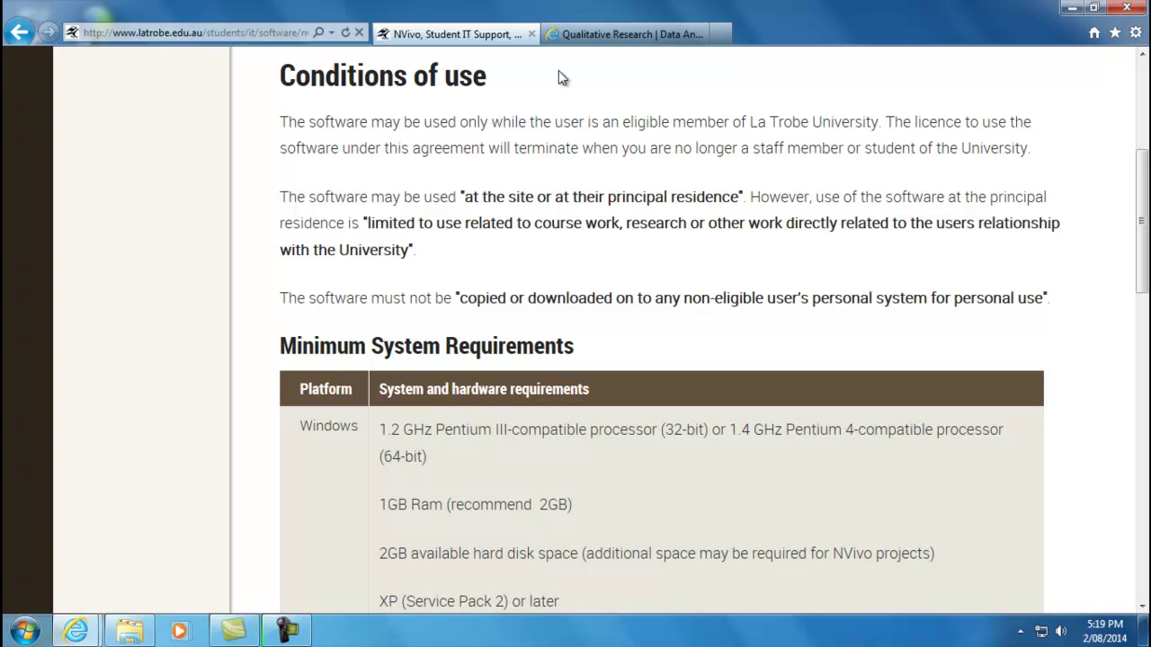
pyautogui.click(605, 35)
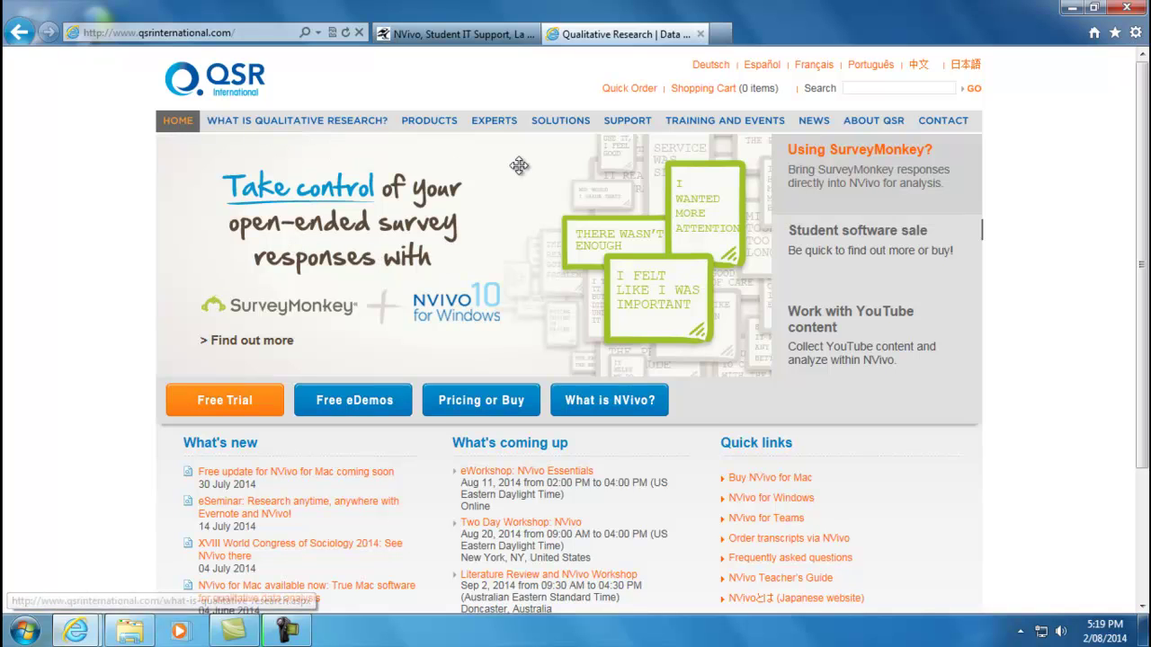
pyautogui.scroll(-1, 545, 395)
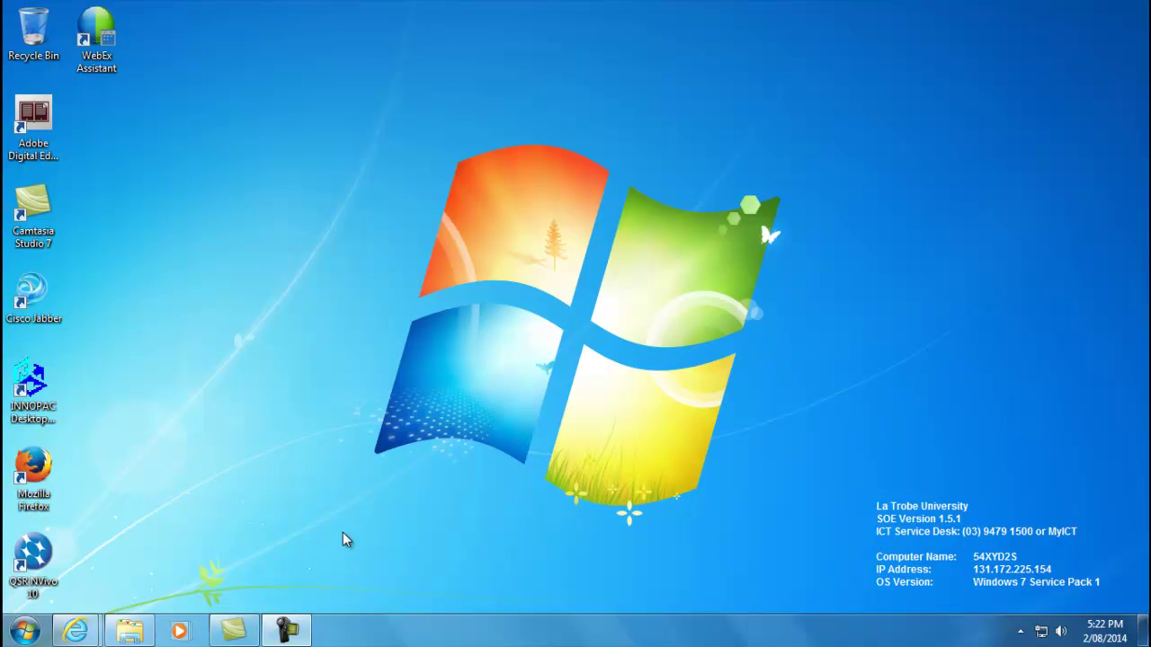
# Step: Launch QSR NVivo 10, completing the user profile with the user's initials and ignoring the optional software update
pyautogui.doubleClick(47, 546)
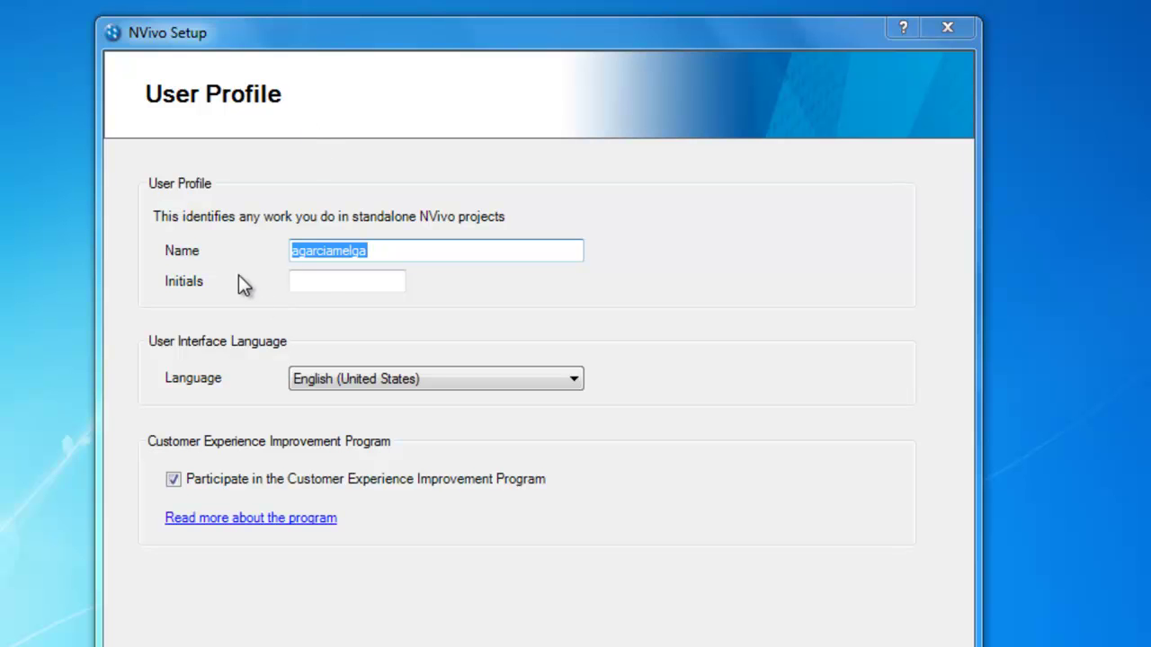
pyautogui.moveTo(293, 252); pyautogui.dragTo(397, 266)
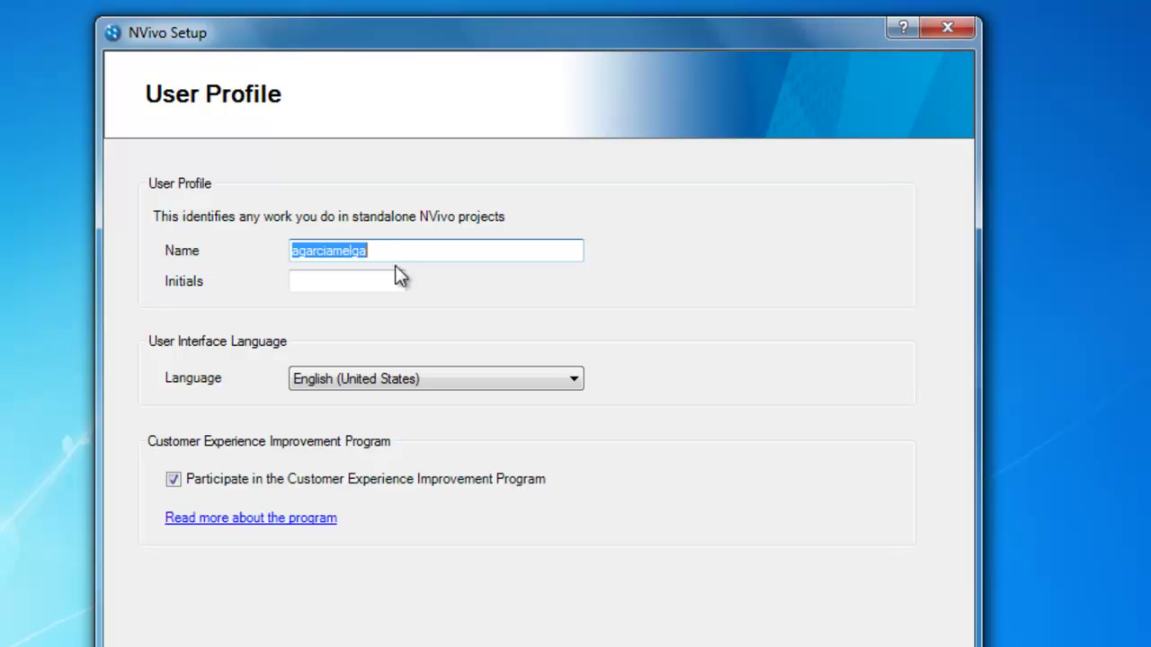
pyautogui.click(319, 282)
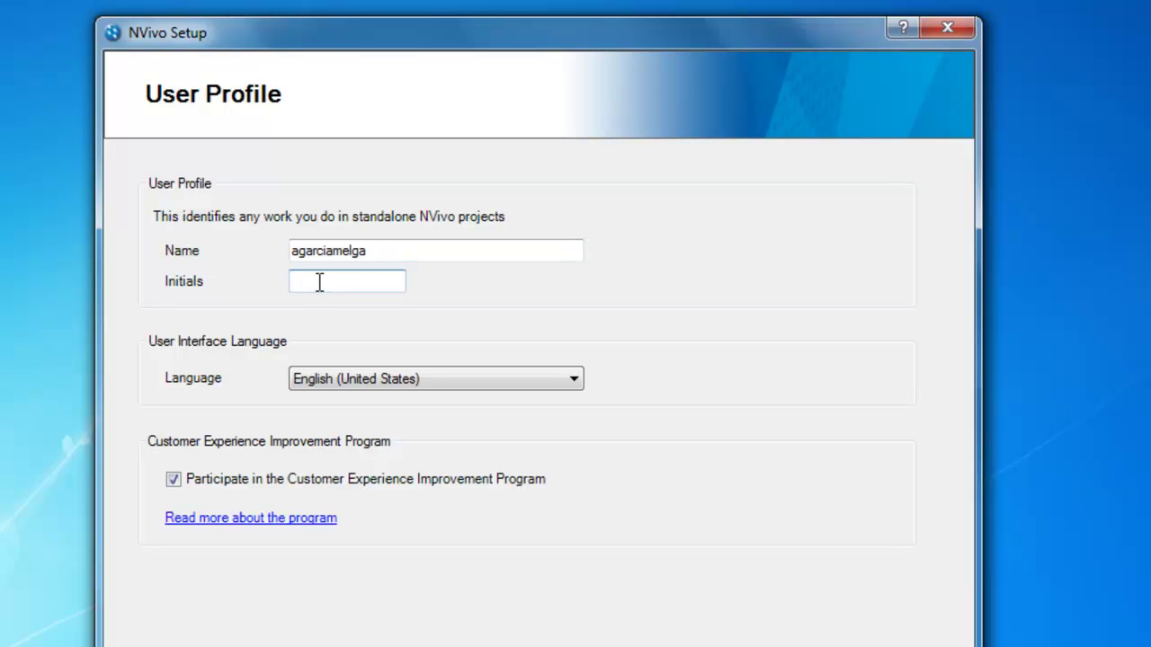
pyautogui.write('AGM')
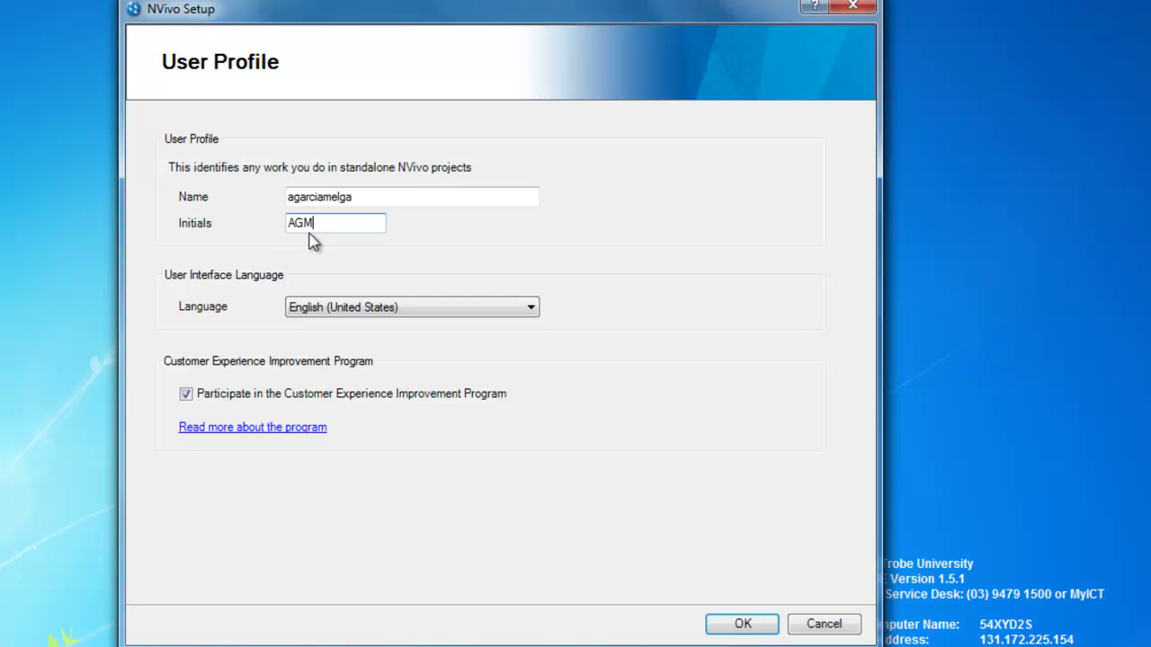
pyautogui.click(737, 624)
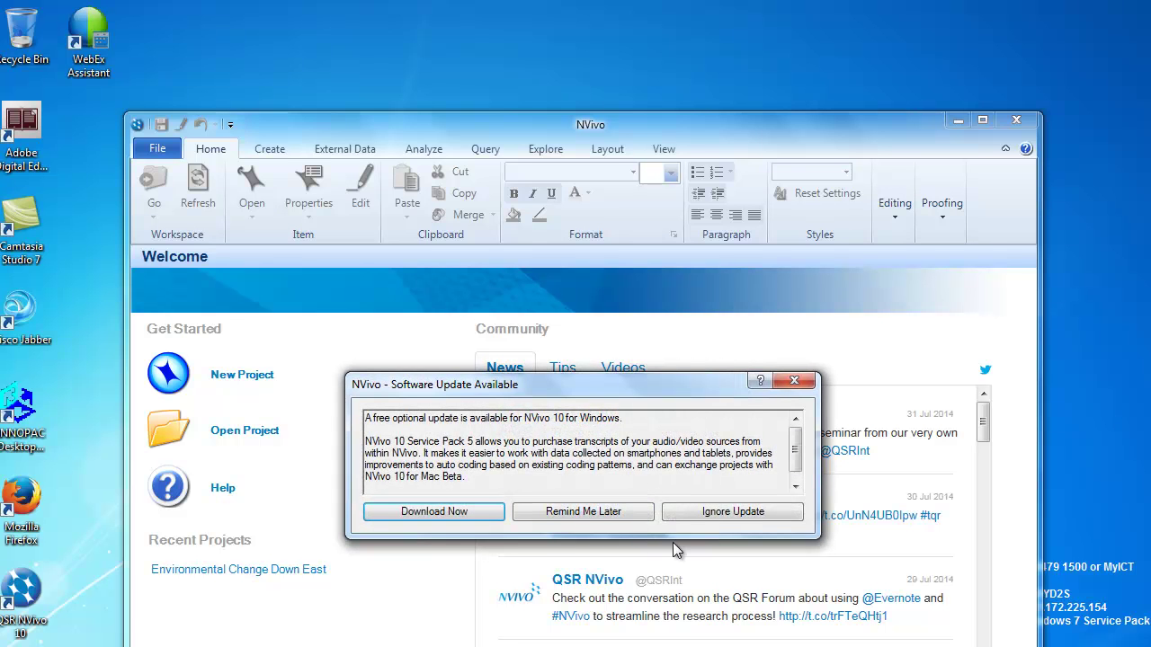
pyautogui.click(719, 515)
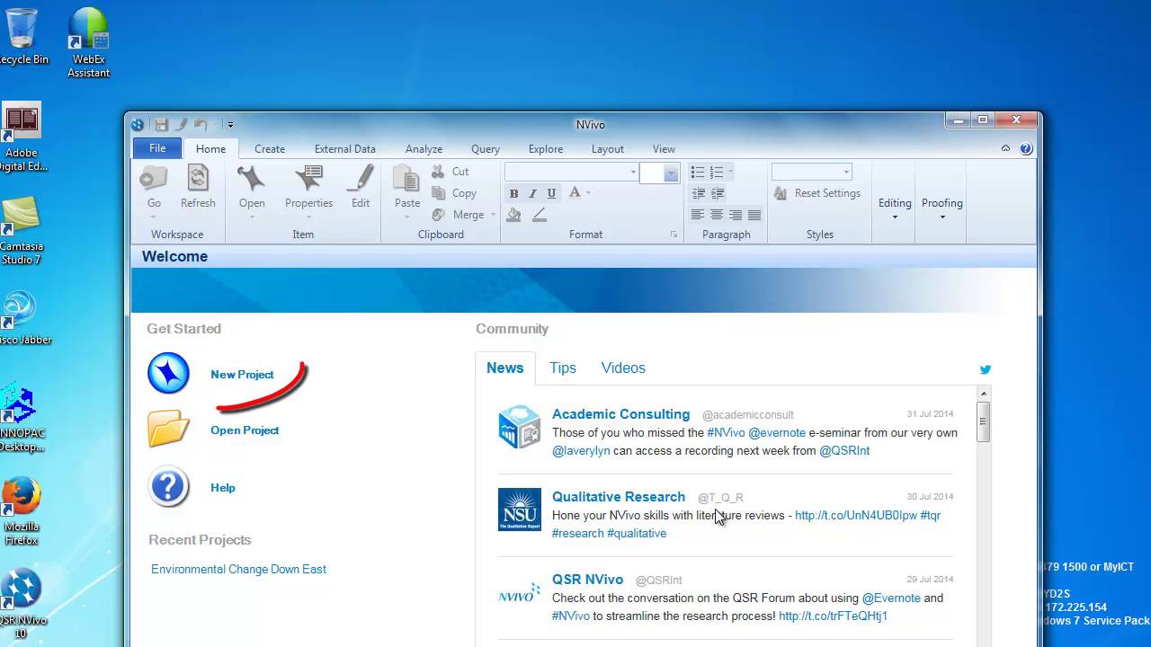
# Step: Start a new project titled "NVivo training" with the description "This project will teach you the basics of NVivo 10"
pyautogui.click(230, 378)
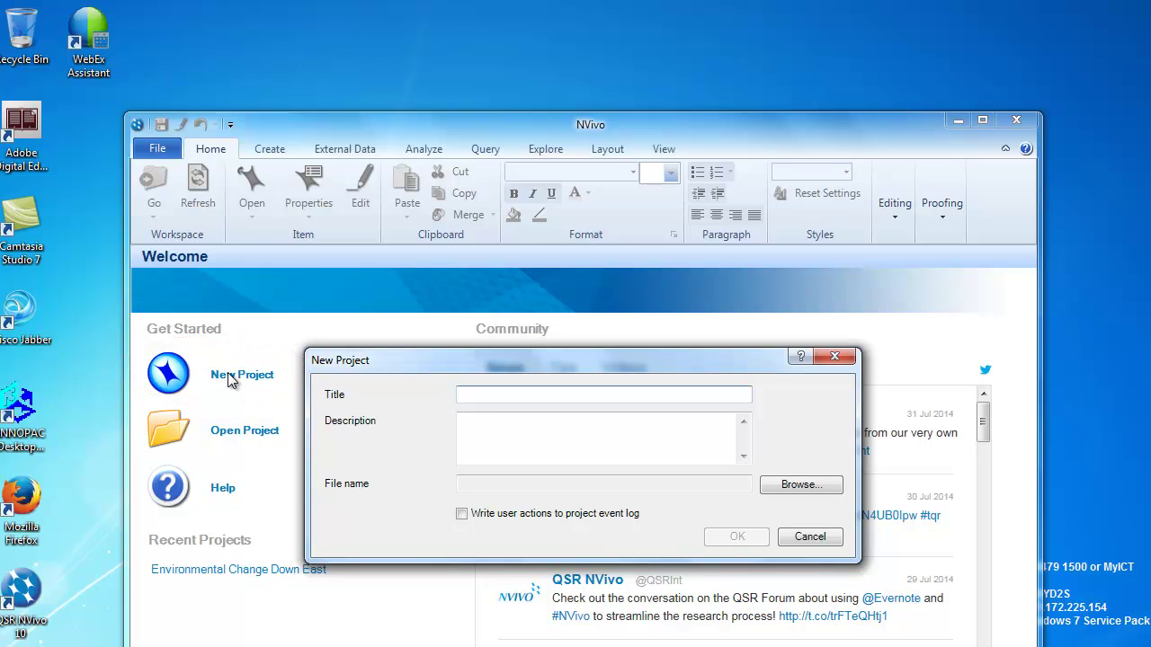
pyautogui.write('V')
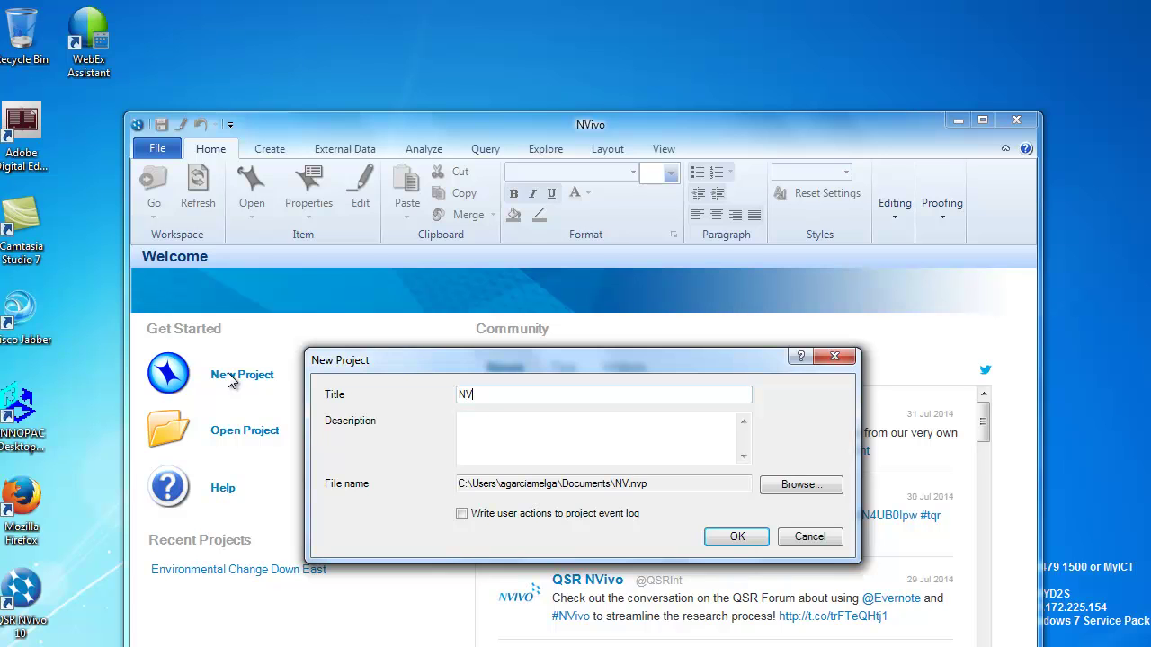
pyautogui.write('ivo training')
pyautogui.click(501, 427)
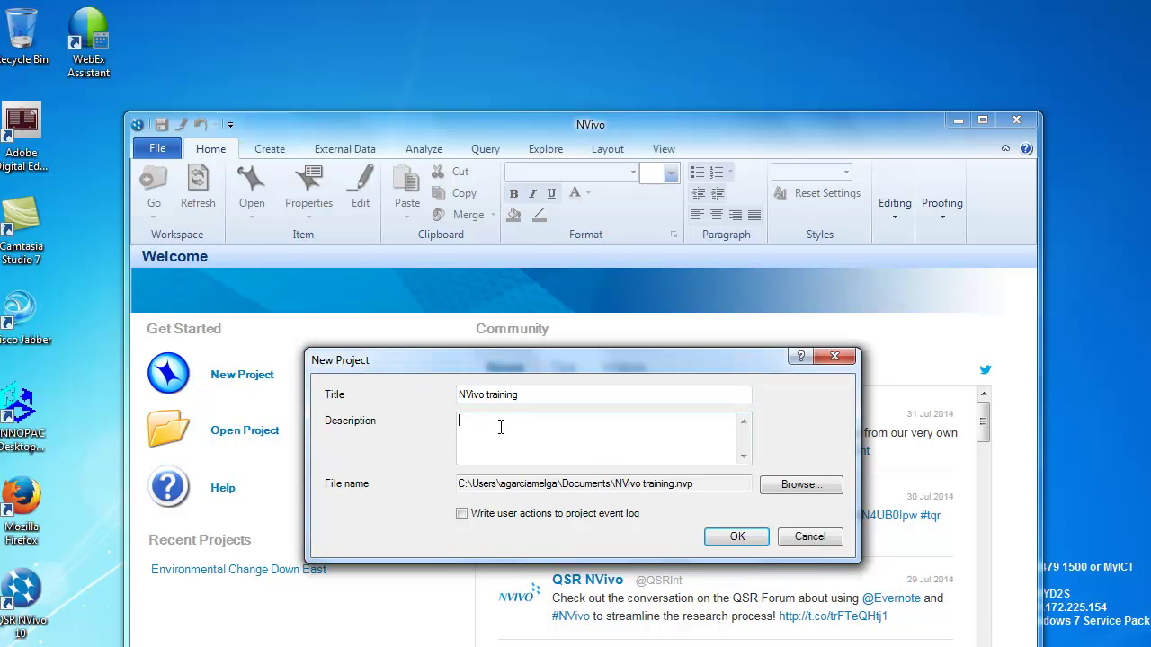
pyautogui.write('This project will teach you the basics of NVivo ')
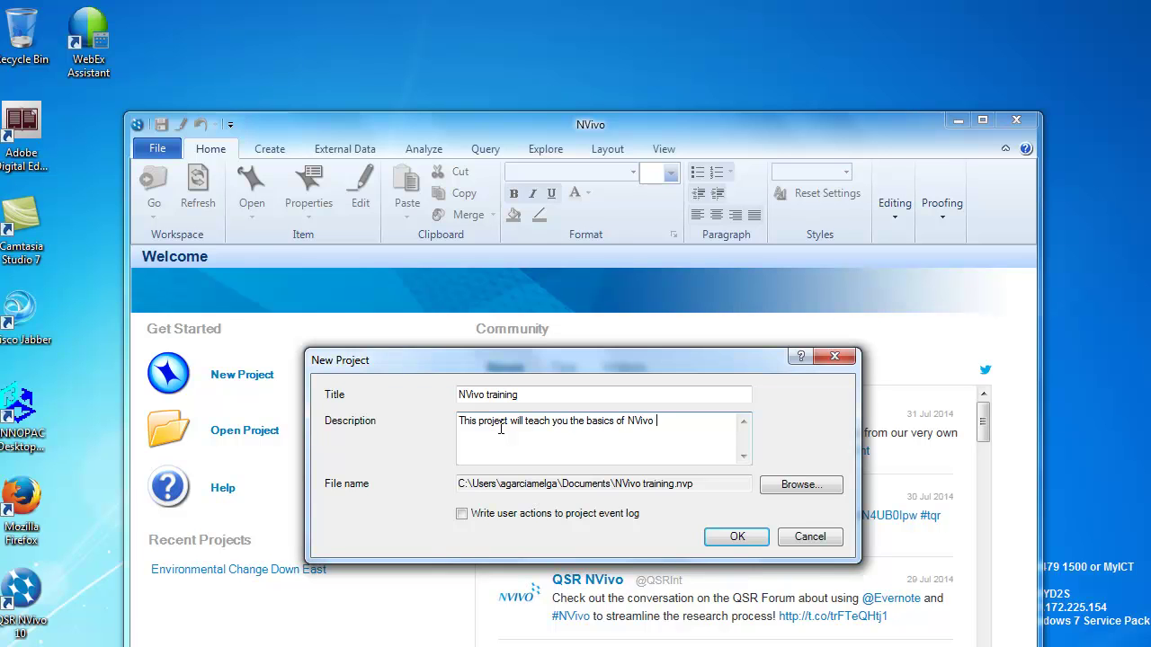
pyautogui.write('10')
# Step: Set the project file location to the Desktop, keeping the file name NVivo training and the NVivo Projects (*.nvp) type
pyautogui.click(788, 489)
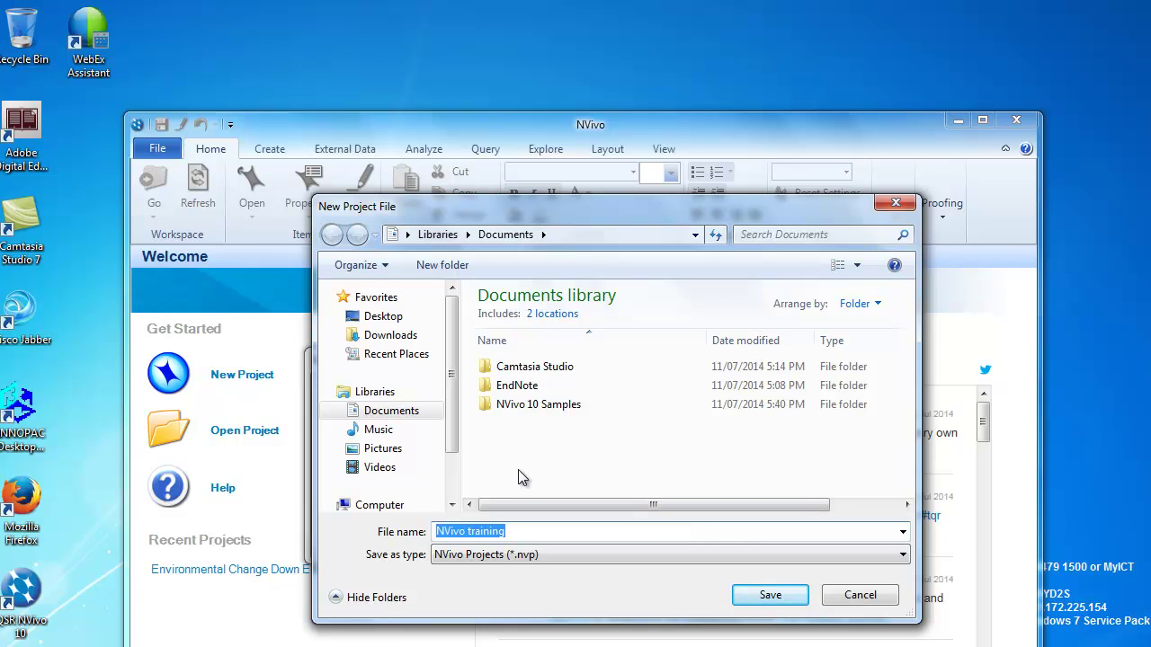
pyautogui.click(395, 318)
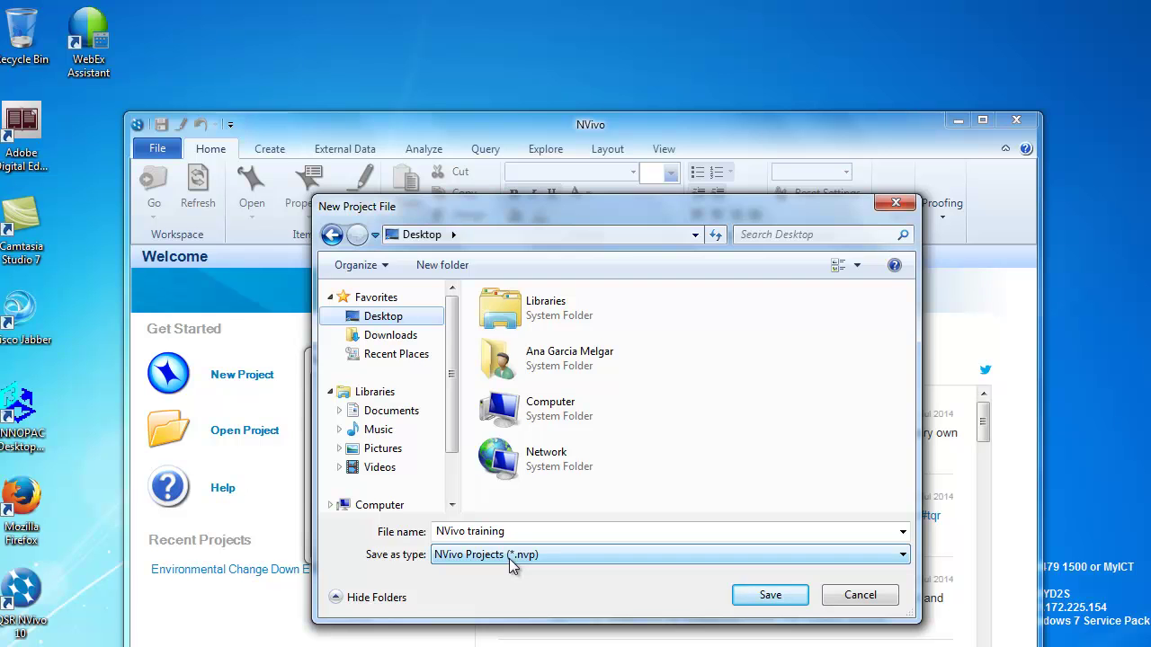
pyautogui.click(762, 595)
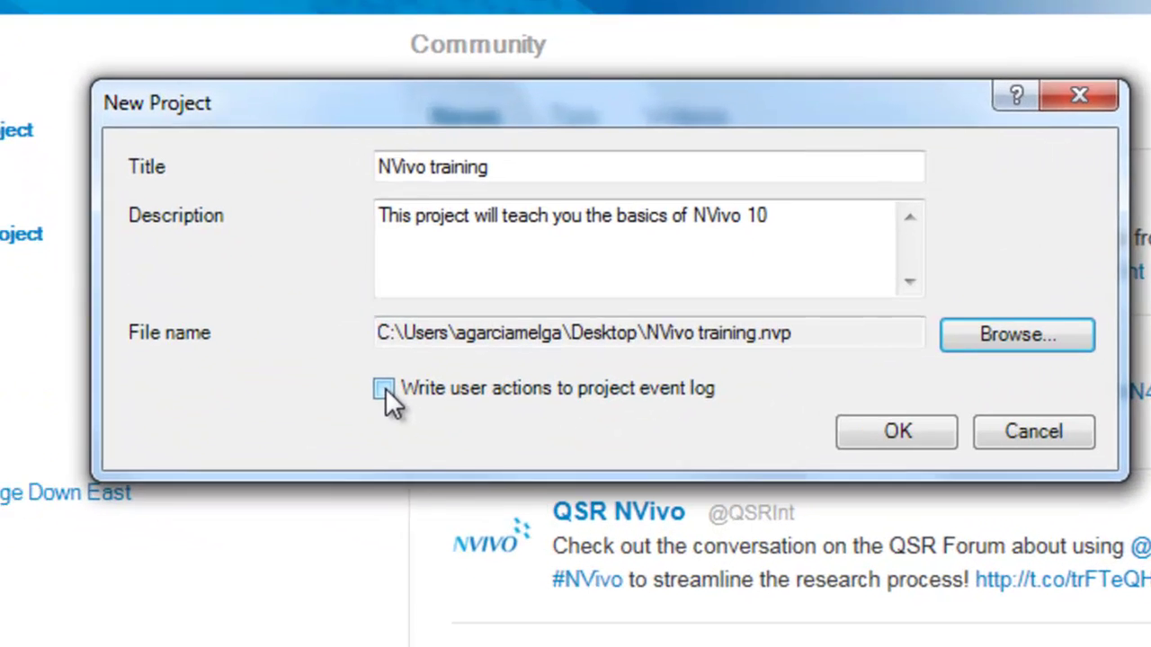
# Step: Enable writing user actions to the project event log, and create the project, maximizing its window
pyautogui.click(384, 388)
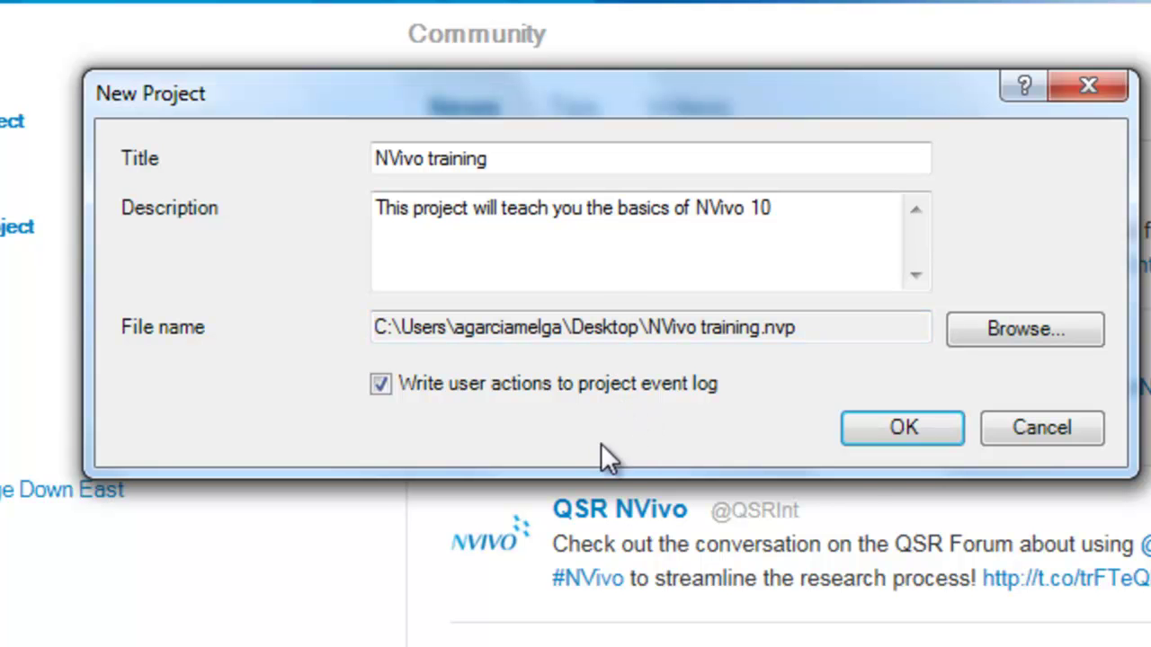
pyautogui.click(904, 430)
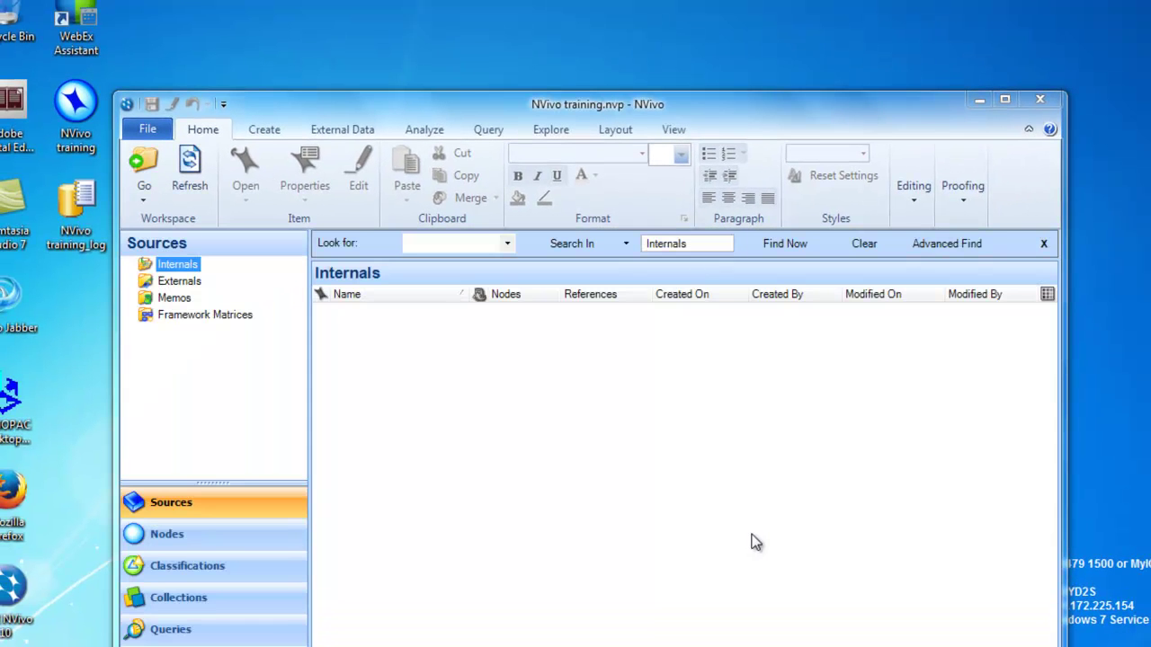
pyautogui.click(1004, 99)
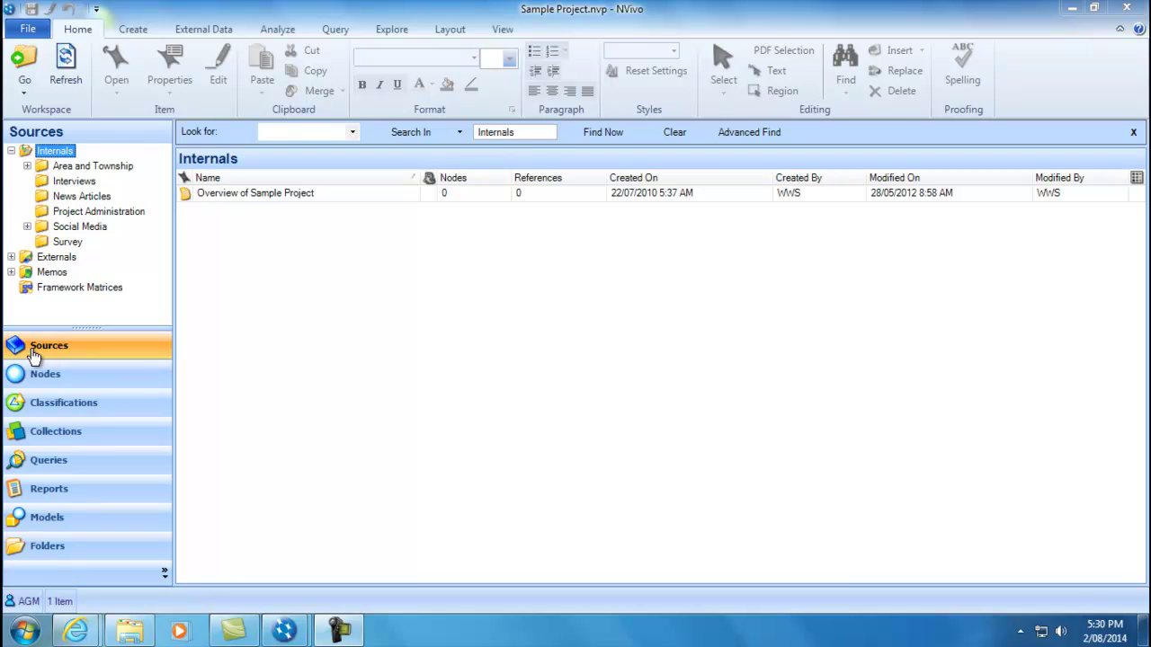
# Step: Display the Interviews folder of the internal sources in the sample project
pyautogui.click(43, 185)
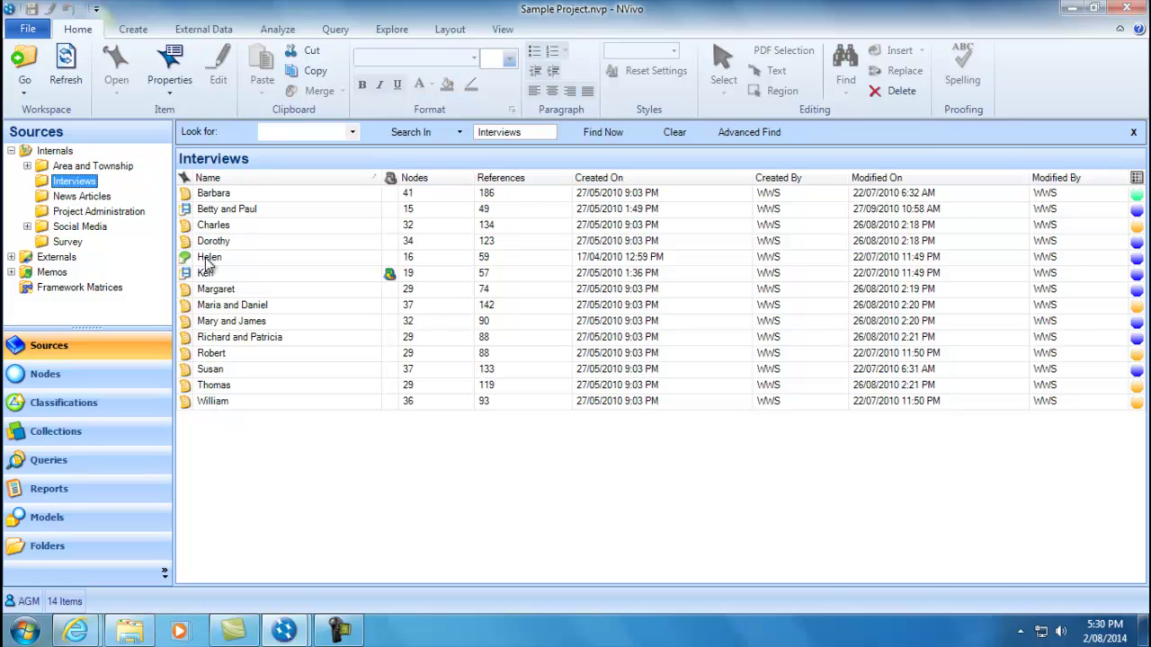
# Step: Open the first interview transcript in the list to view its contents in the detail view, and close it
pyautogui.click(184, 194)
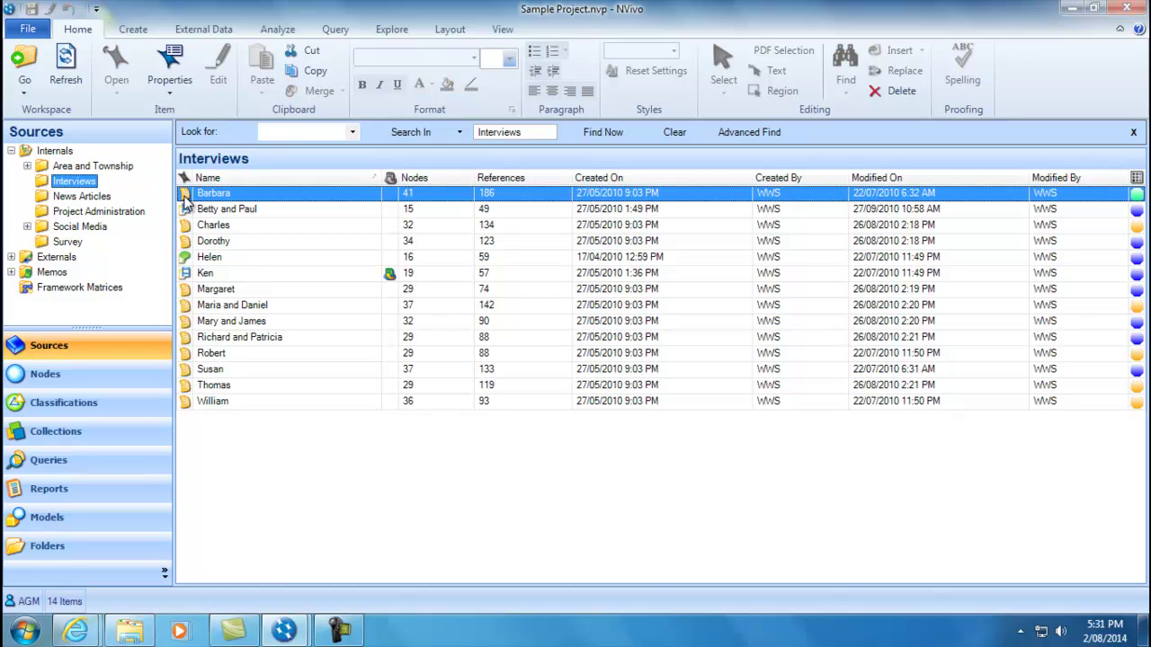
pyautogui.doubleClick(185, 194)
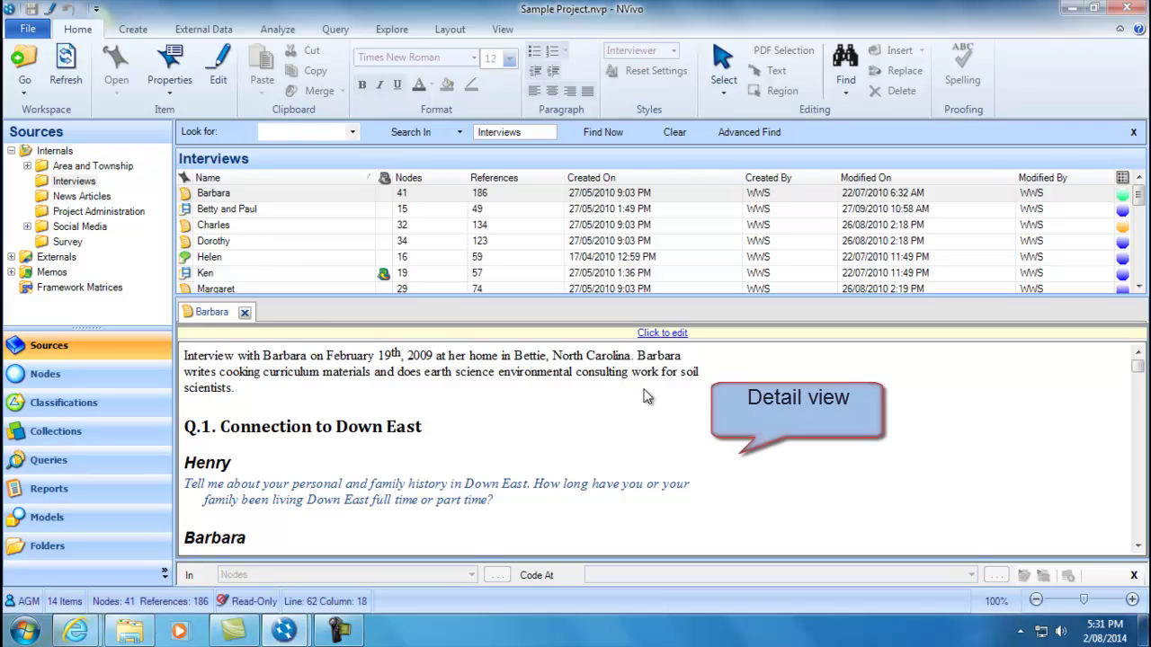
pyautogui.click(244, 313)
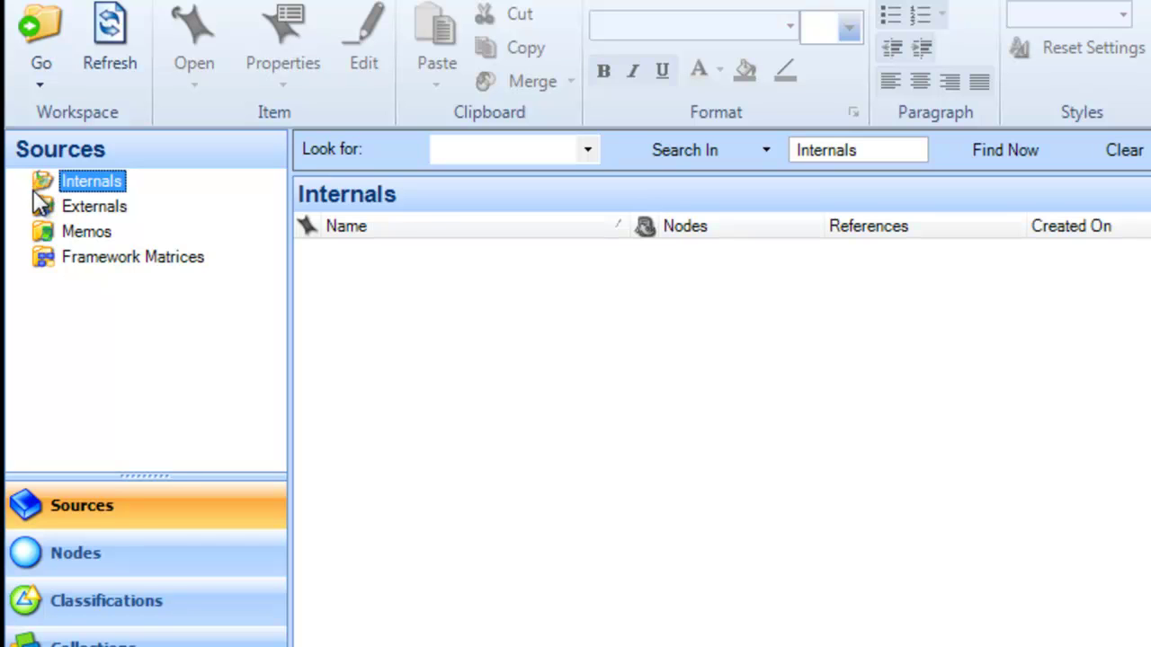
# Step: Create an "Interviews" folder under Internals in the NVivo training project, with the description "Interview transcripts"
pyautogui.rightClick(82, 184)
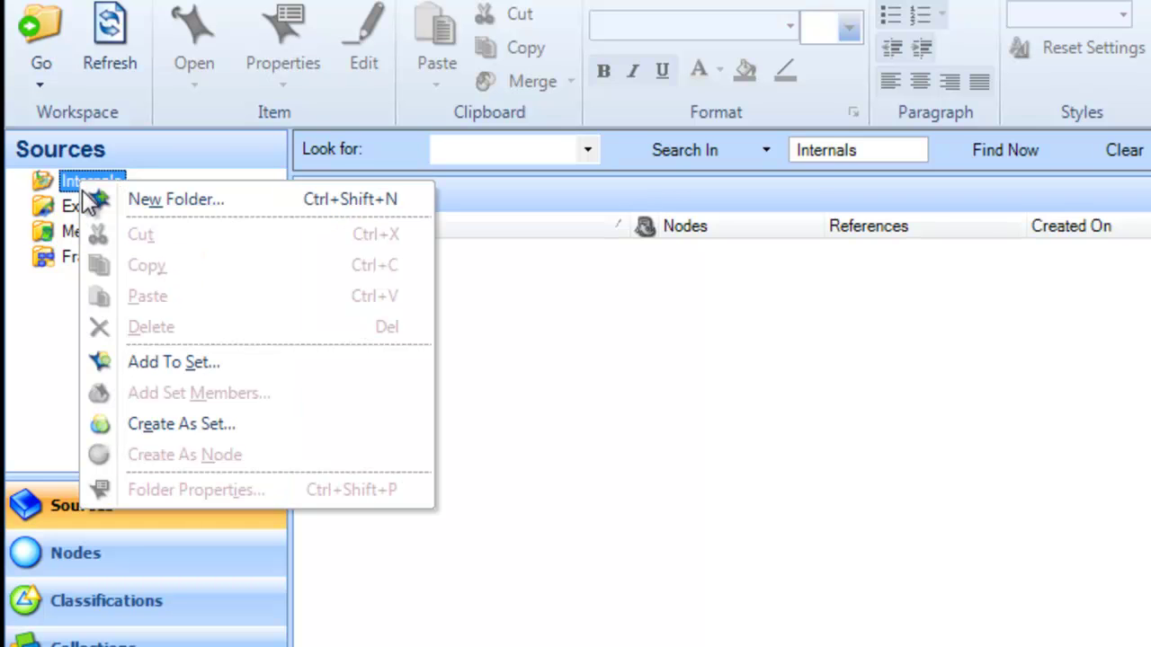
pyautogui.click(149, 201)
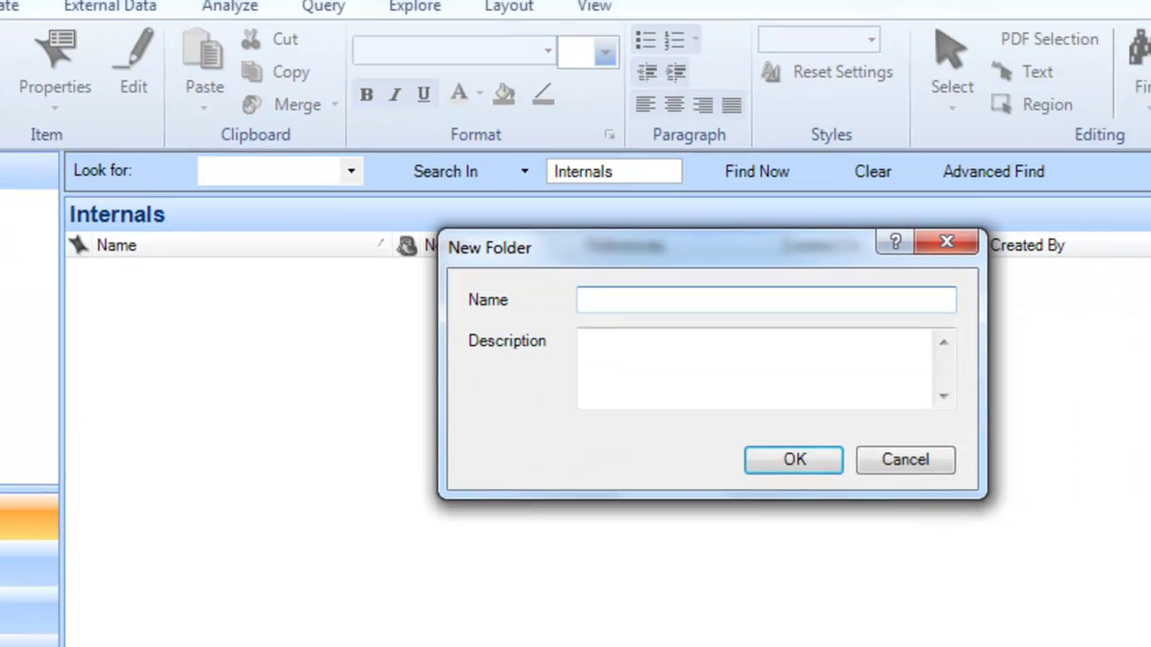
pyautogui.write('Interviews')
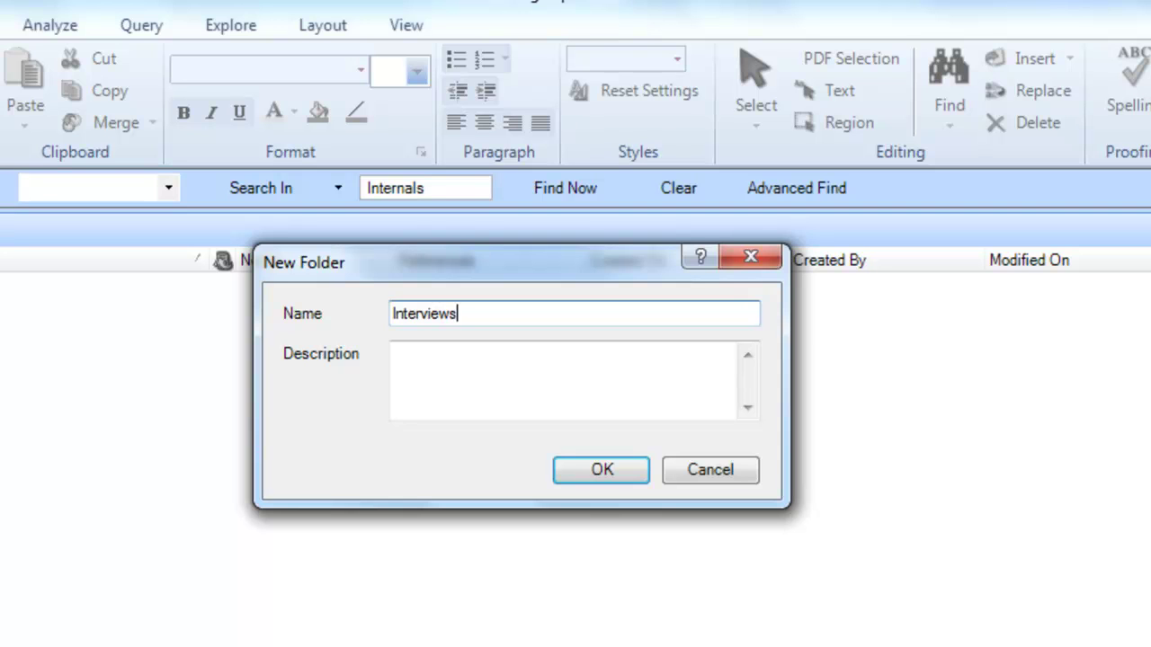
pyautogui.click(416, 354)
pyautogui.write('Interview transcrips')
pyautogui.press('BackSpace')
pyautogui.write('ts')
pyautogui.click(637, 471)
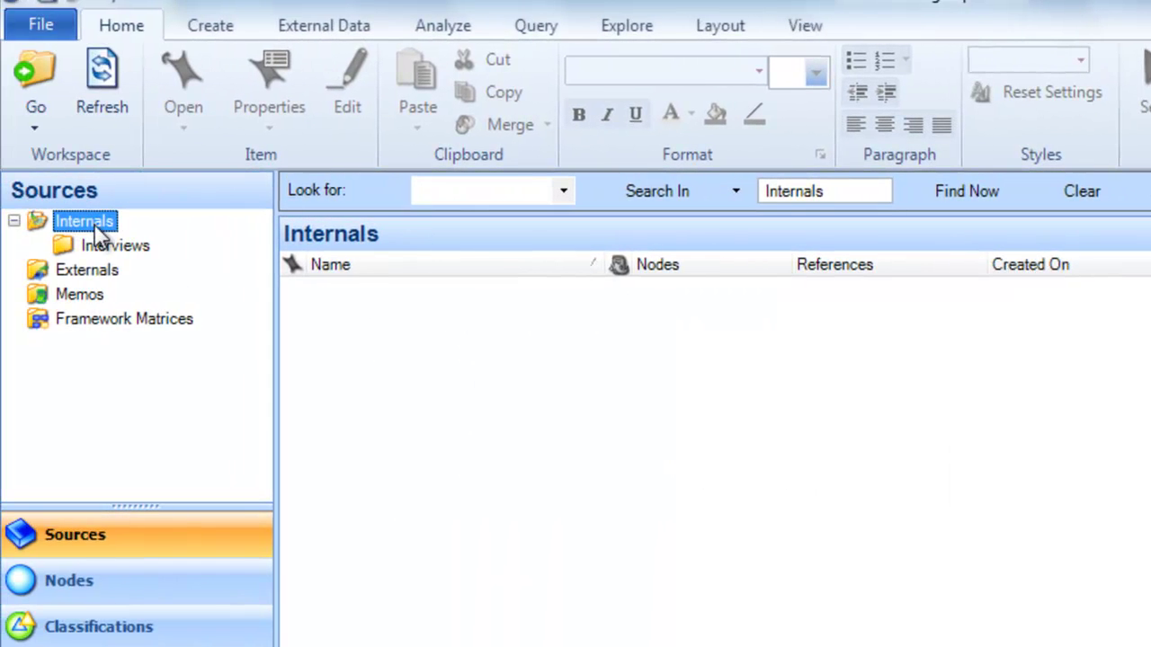
# Step: Create a "Focus groups" folder under Internals with the description "Transcripts from focus groups"
pyautogui.rightClick(88, 221)
pyautogui.click(129, 235)
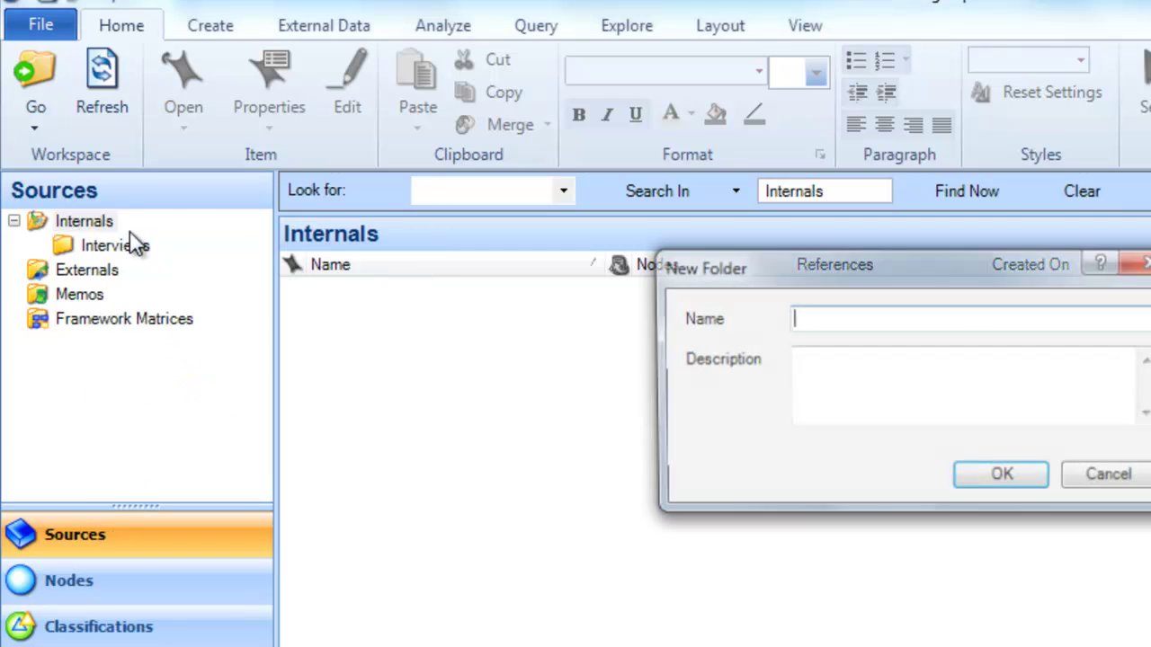
pyautogui.write('Focus groups')
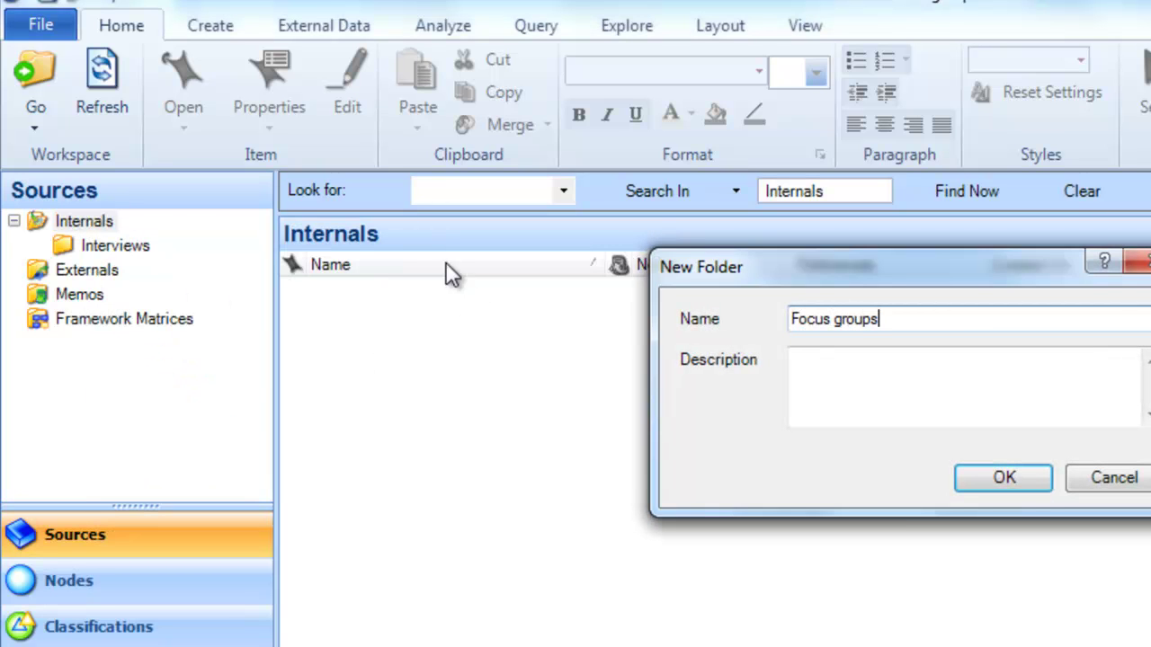
pyautogui.click(860, 365)
pyautogui.write('T')
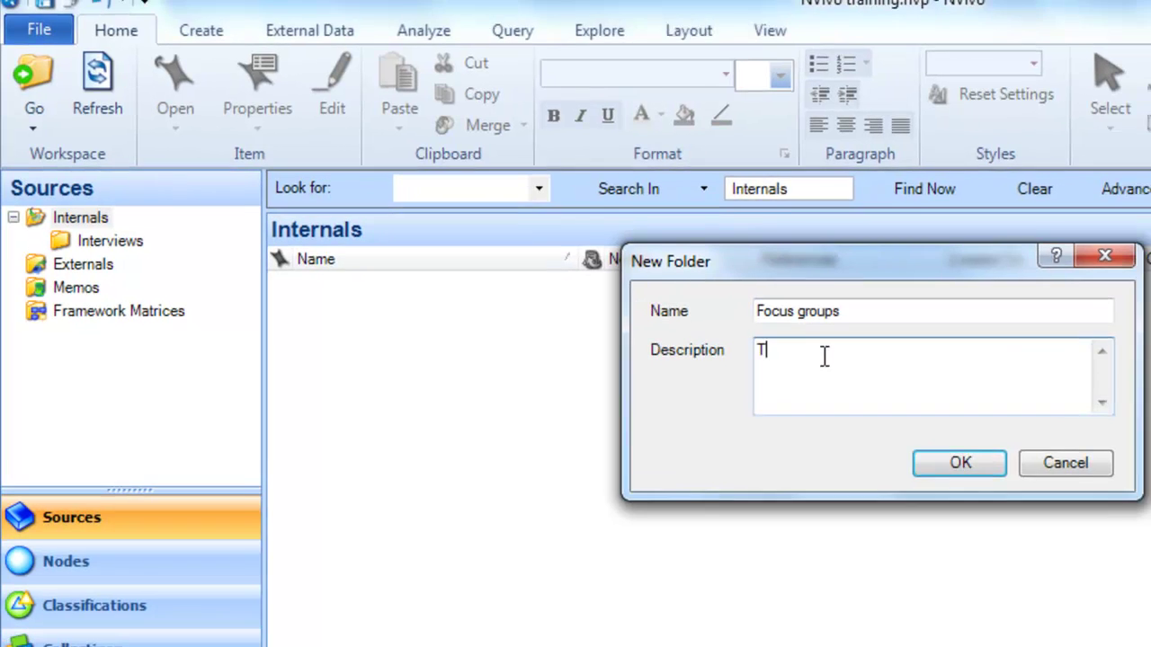
pyautogui.write('ranscripts from ')
pyautogui.write('focus groups')
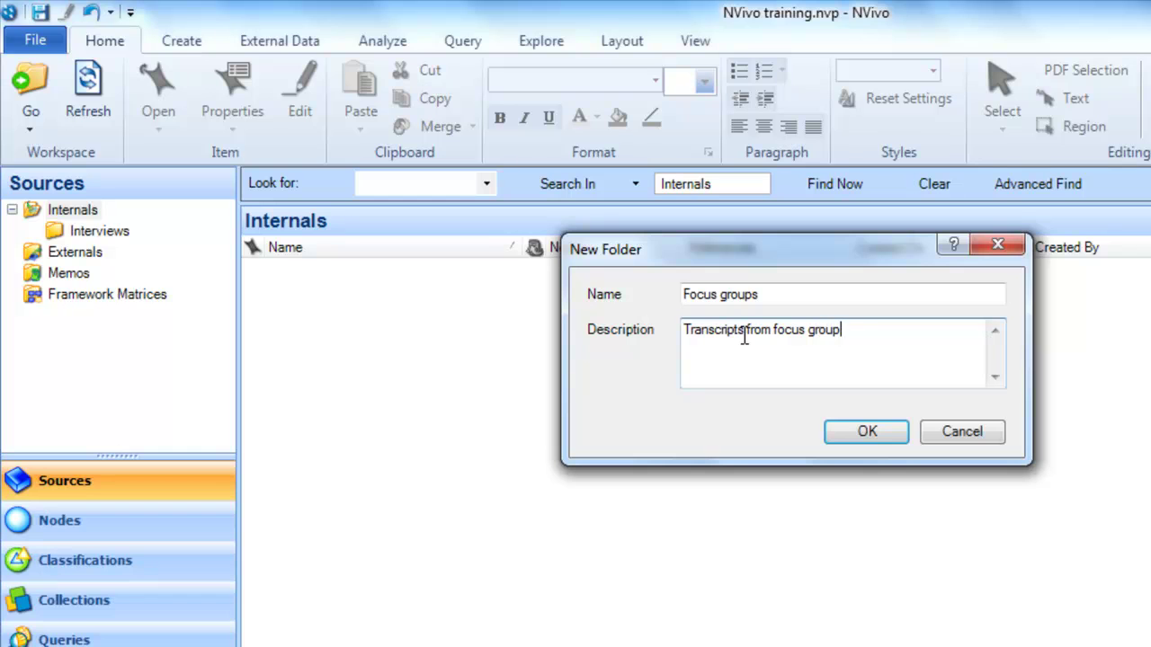
pyautogui.click(867, 431)
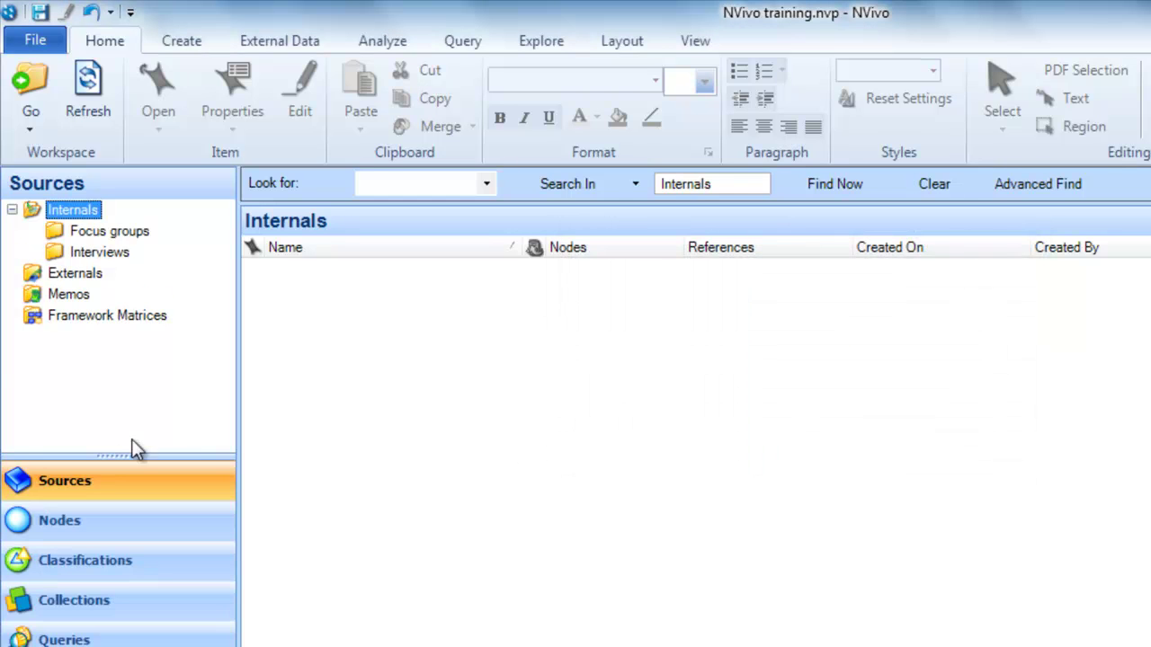
# Step: Create a "Literature review" folder under Internals without a description
pyautogui.rightClick(85, 209)
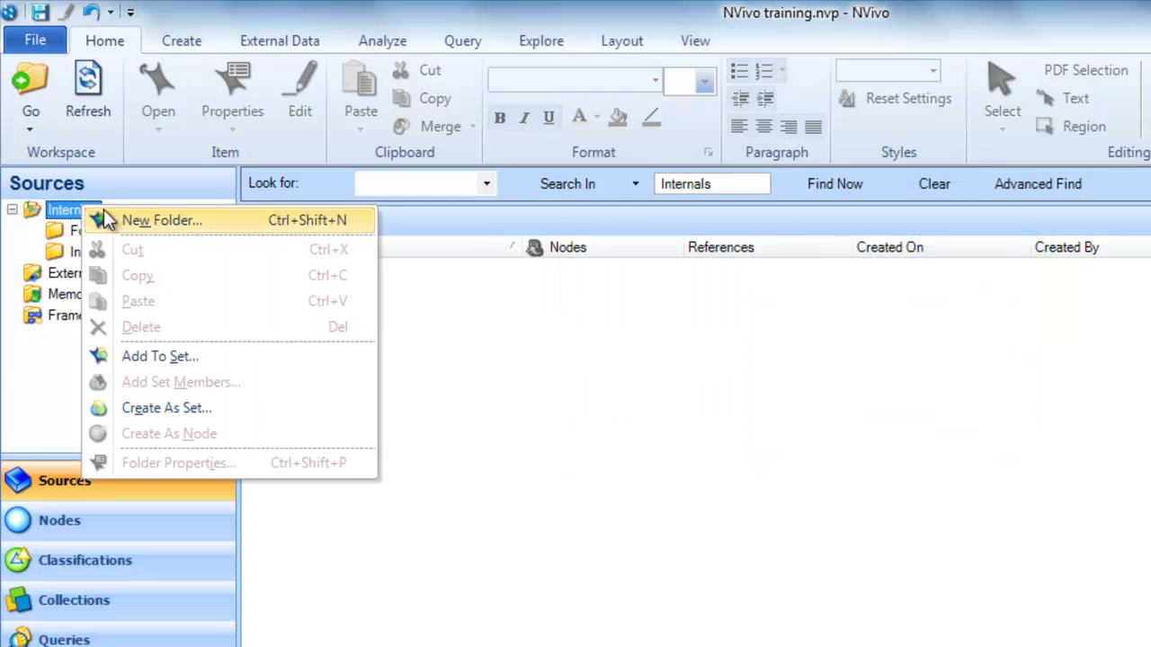
pyautogui.click(144, 226)
pyautogui.write('Literature review')
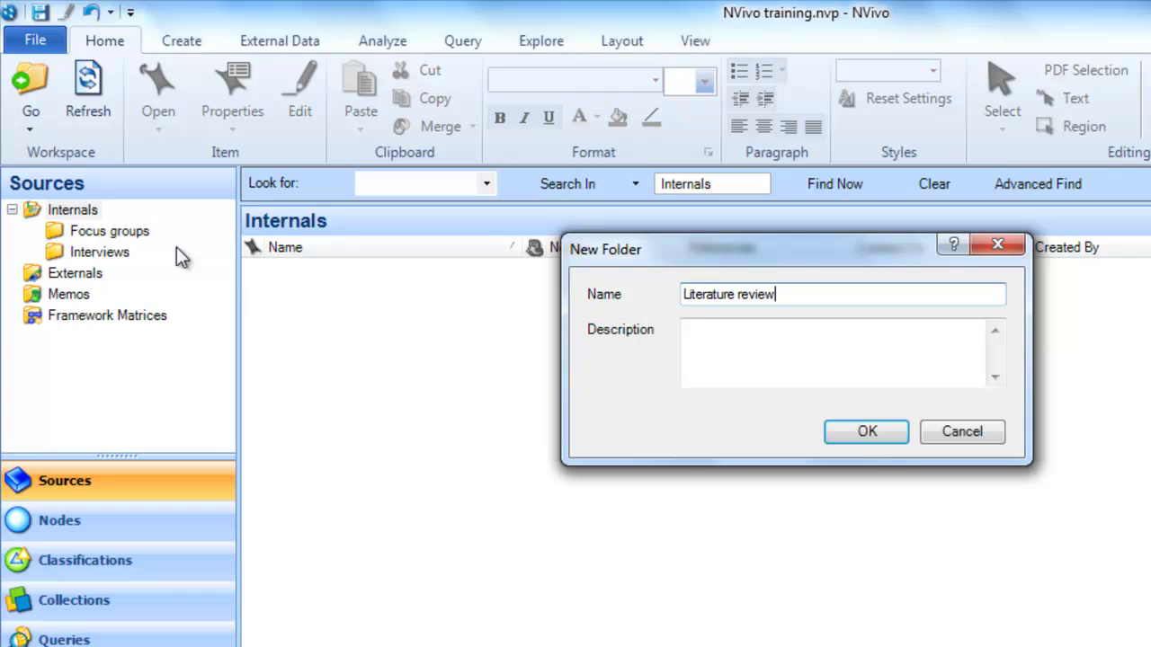
pyautogui.click(854, 433)
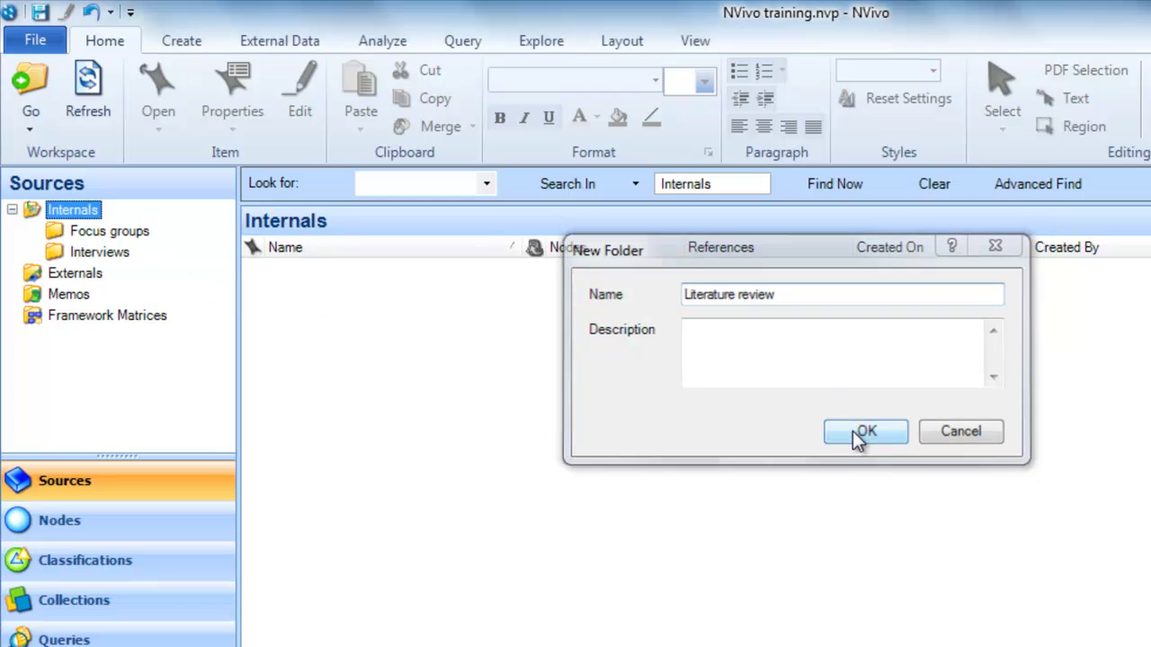
# Step: Create a "Research administration" folder under Internals, described as "Ethics approval, consent forms, statements of participation, emails, administration documentation"
pyautogui.rightClick(76, 214)
pyautogui.click(125, 224)
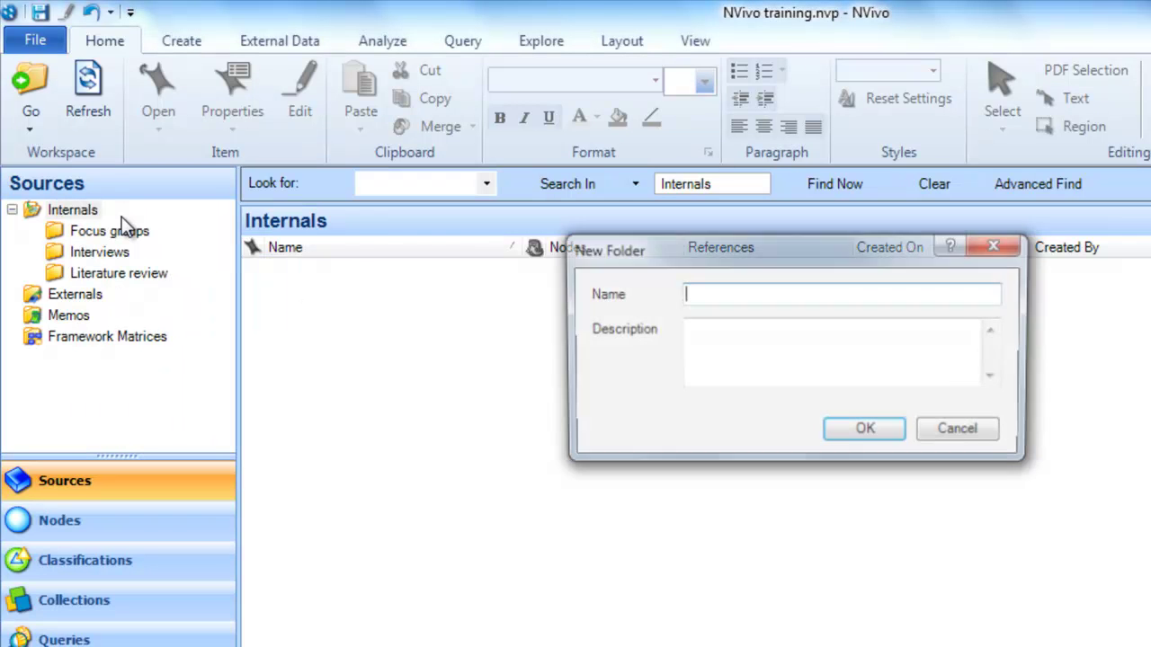
pyautogui.write('Research administration')
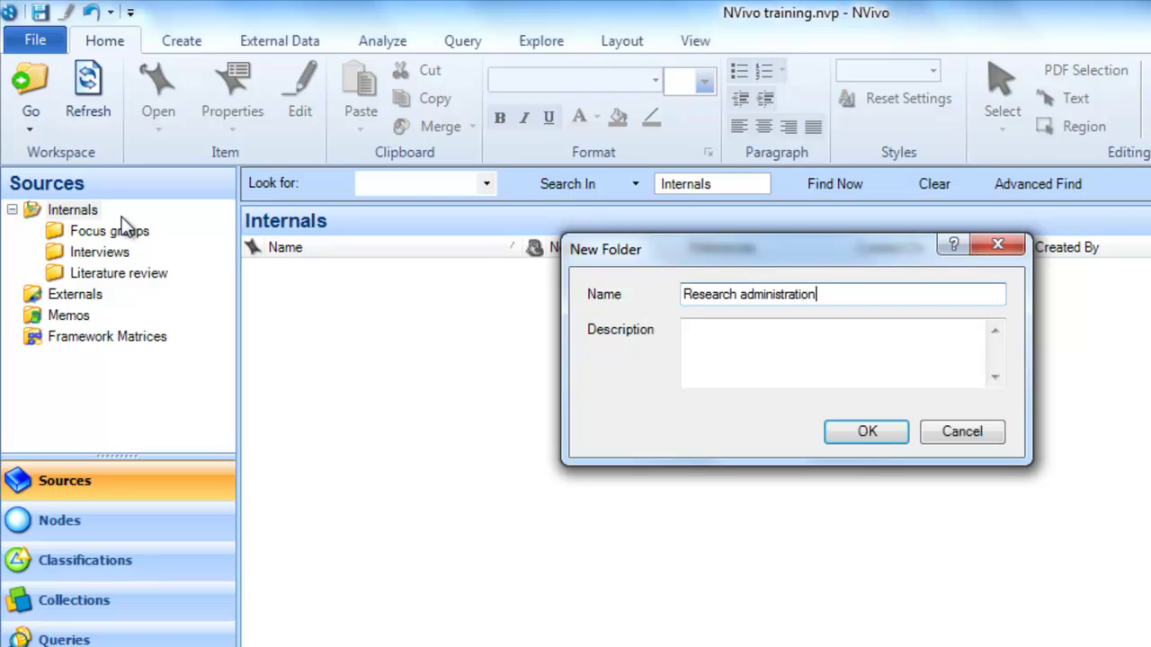
pyautogui.click(773, 330)
pyautogui.write('Eth')
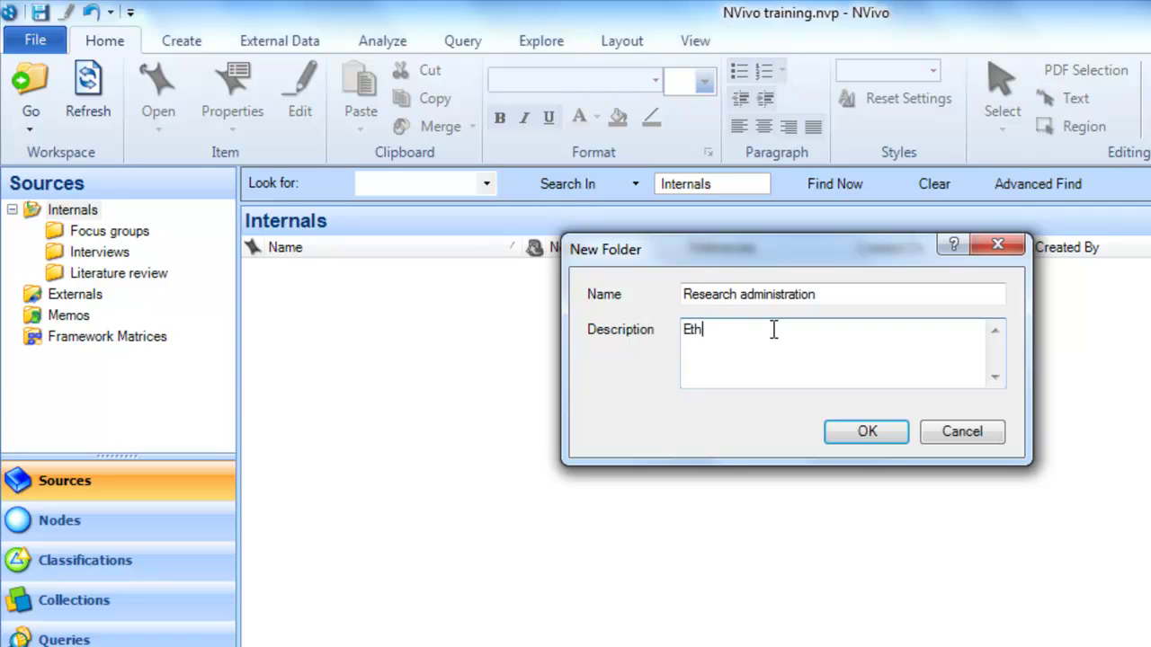
pyautogui.write('ics approval')
pyautogui.write(', consen')
pyautogui.write('t forms, st')
pyautogui.write('atements ')
pyautogui.write('of participation')
pyautogui.write(', emails, admini')
pyautogui.write('stration d')
pyautogui.write('ocumentation')
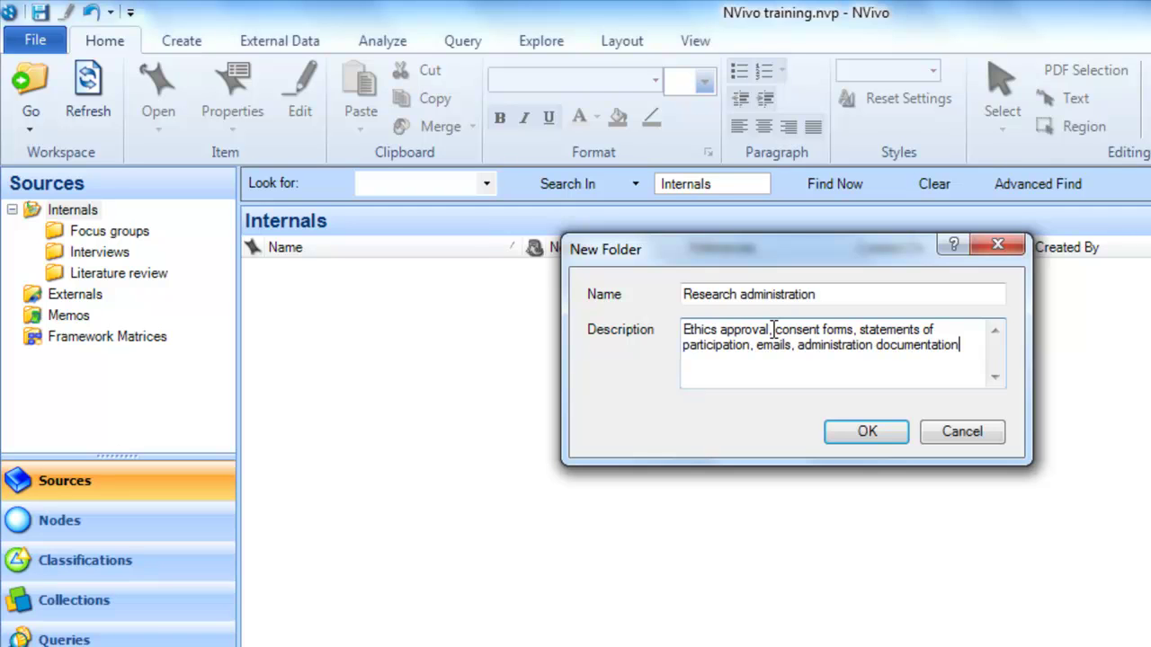
pyautogui.click(863, 434)
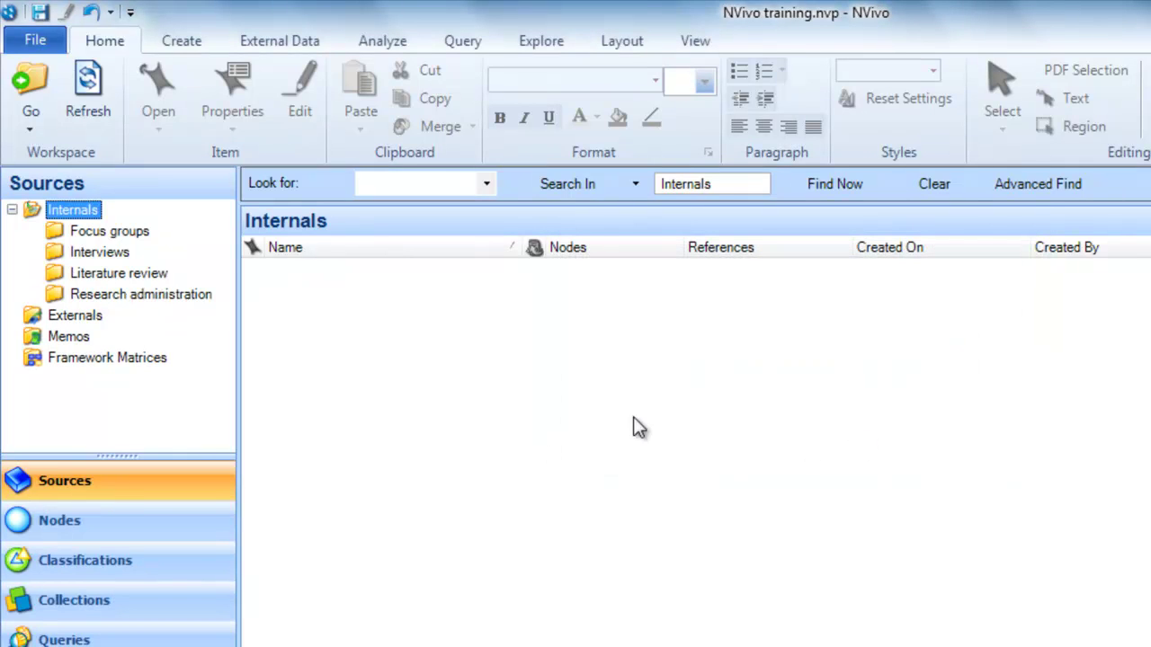
# Step: Start a document import into the Interviews folder and browse to NVivo 10\Sample Project Data\Interviews on the STORE N GO (F:) drive
pyautogui.click(59, 256)
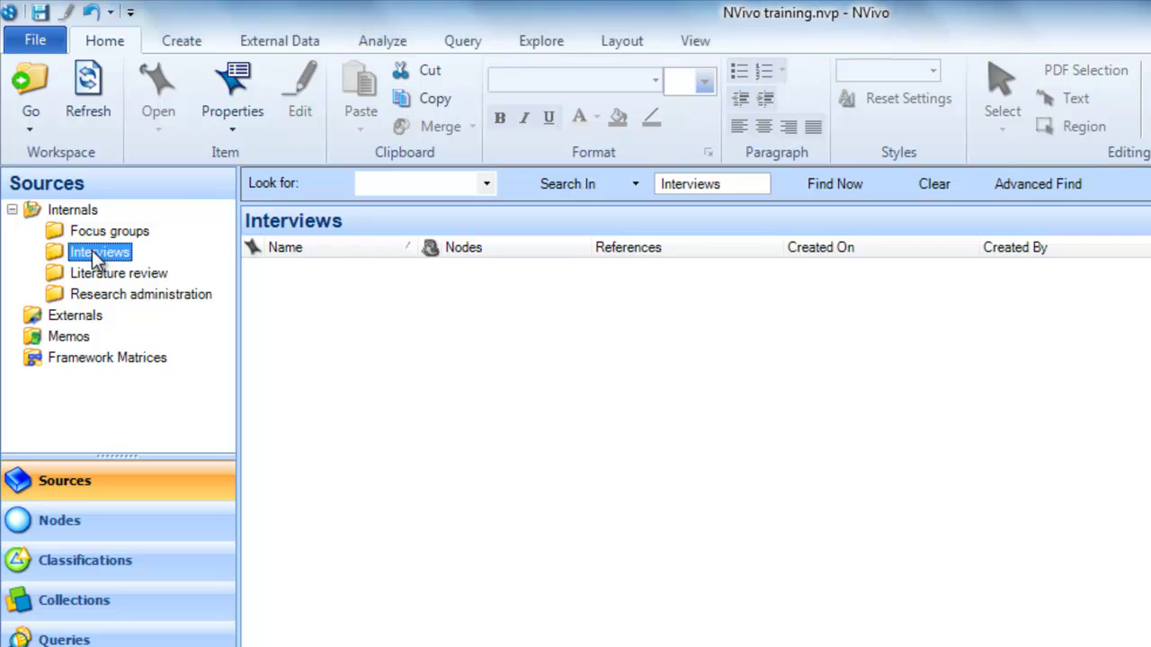
pyautogui.click(280, 40)
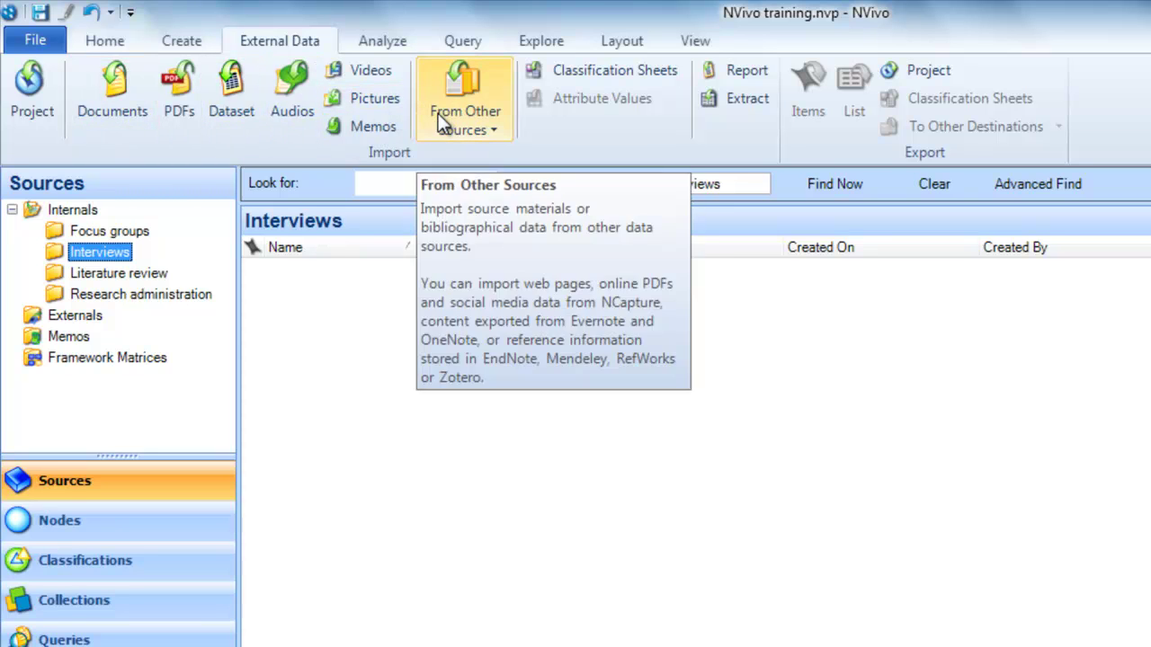
pyautogui.click(114, 95)
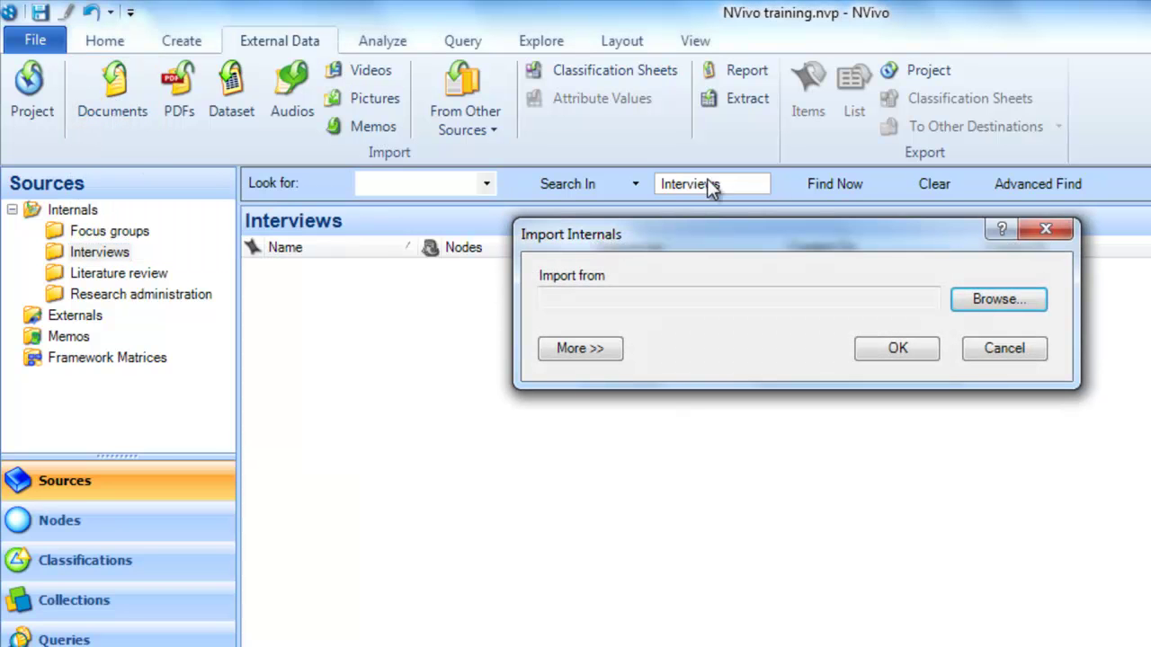
pyautogui.click(998, 303)
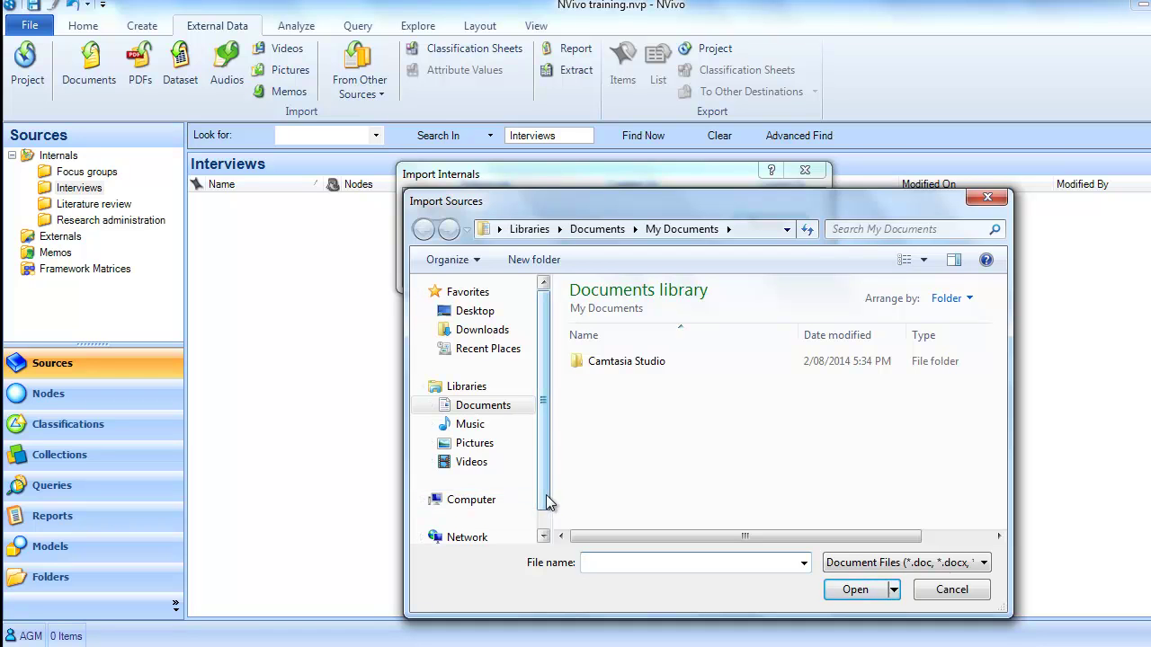
pyautogui.moveTo(546, 495); pyautogui.dragTo(546, 509)
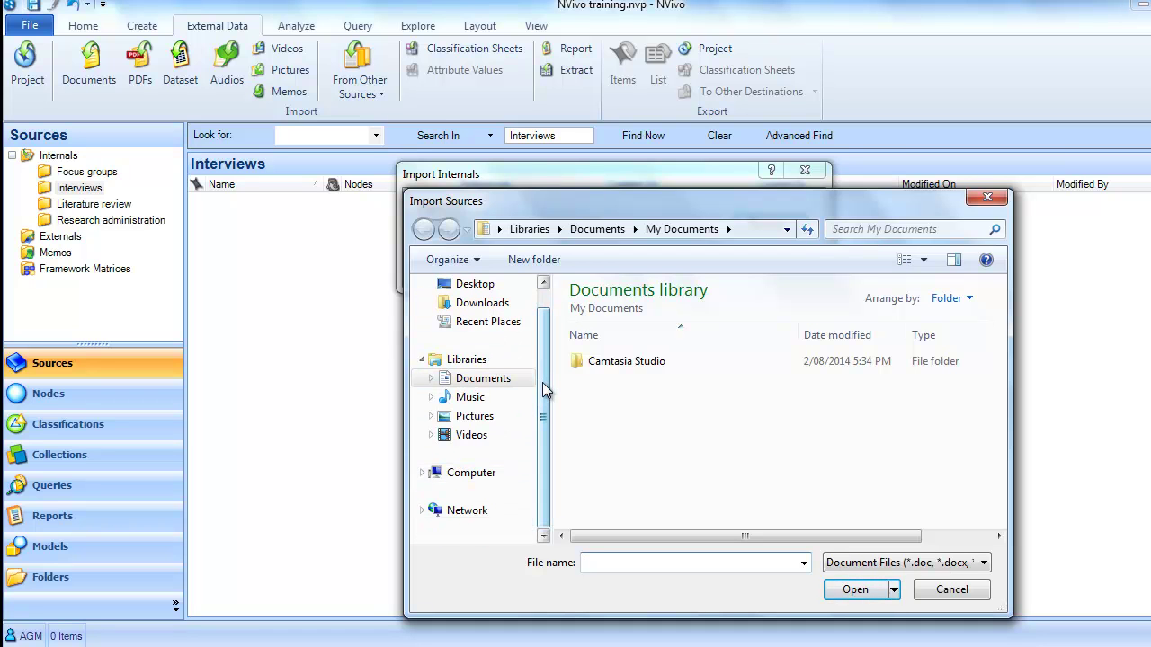
pyautogui.click(495, 475)
pyautogui.doubleClick(641, 490)
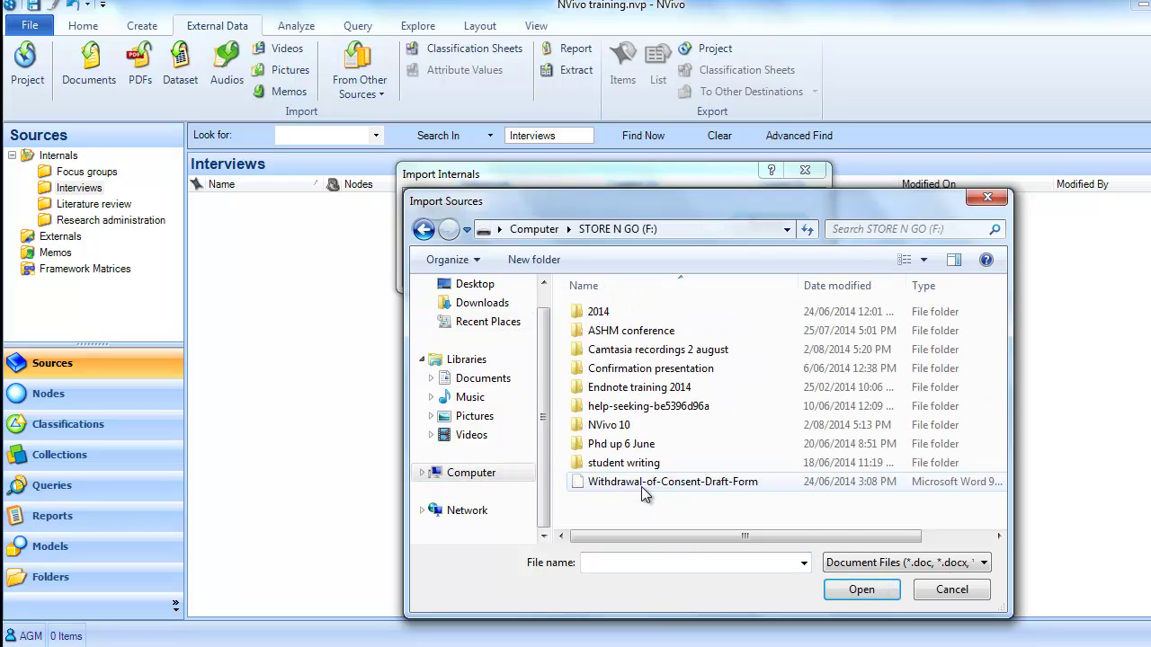
pyautogui.doubleClick(634, 425)
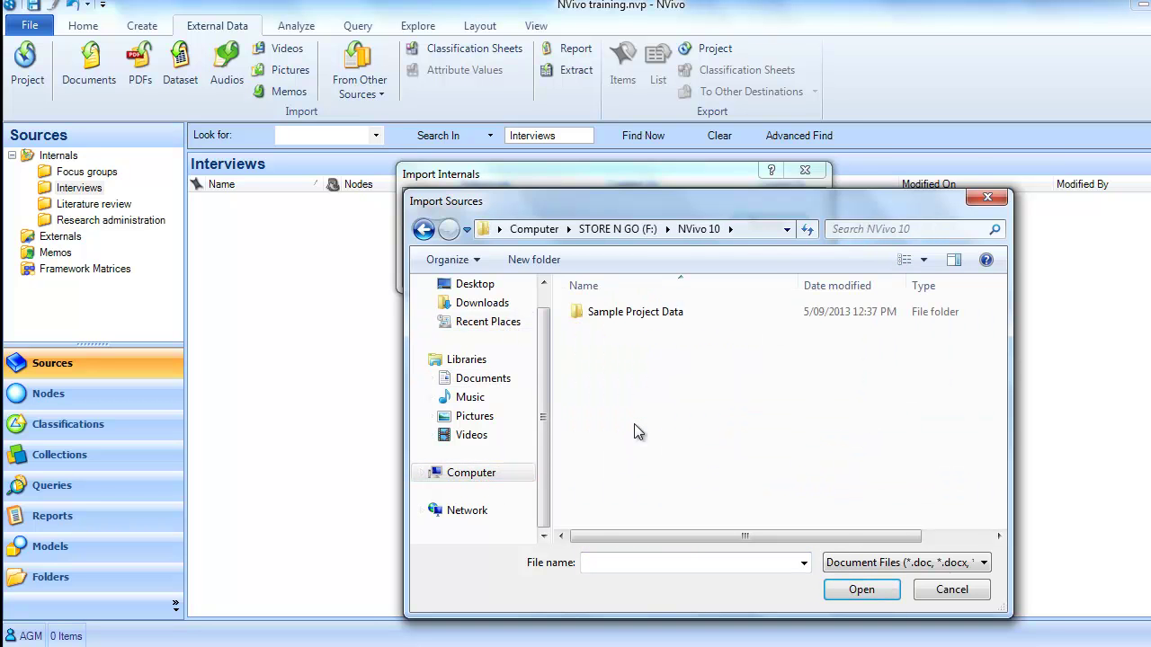
pyautogui.doubleClick(609, 311)
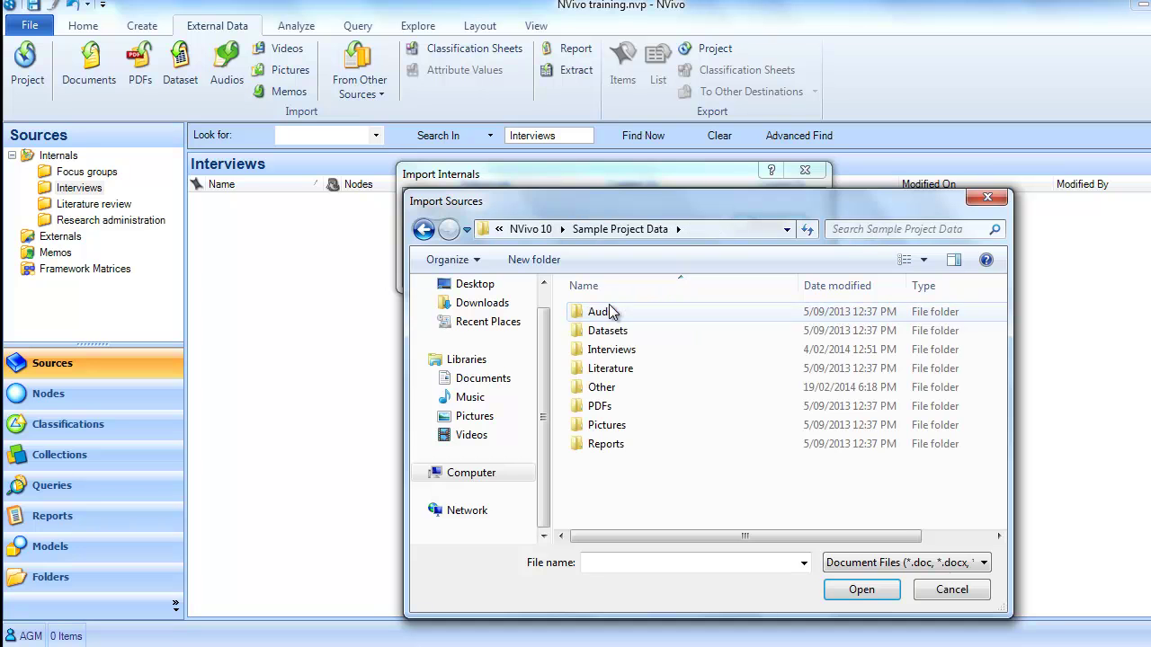
pyautogui.doubleClick(613, 349)
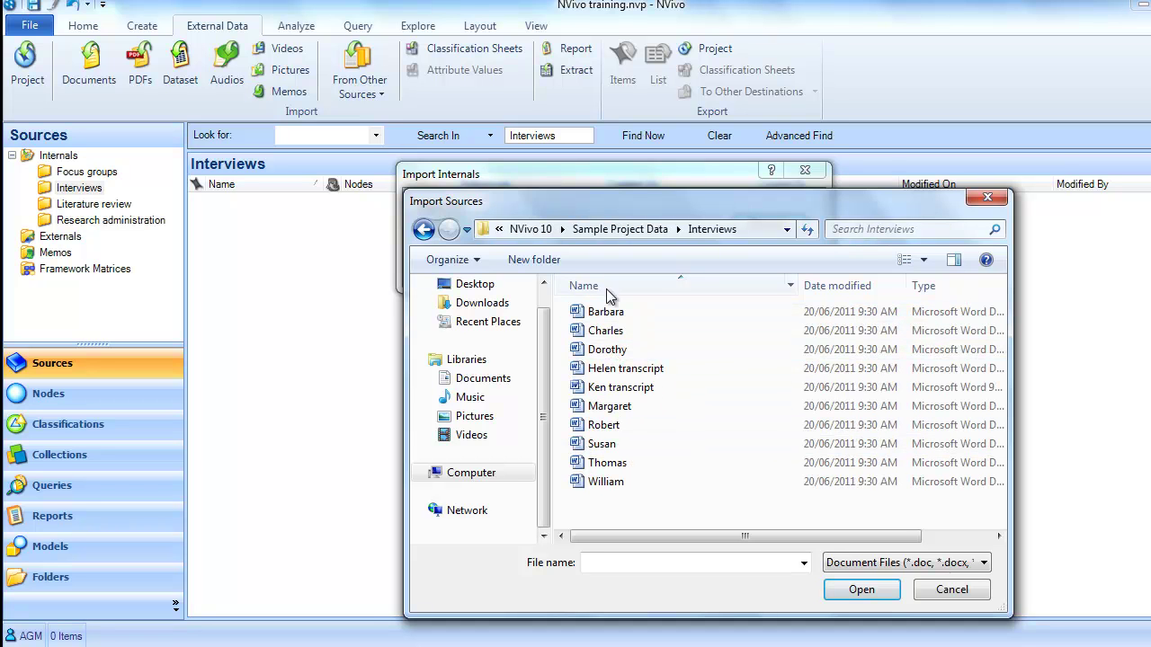
# Step: Select all the interview documents in the source folder and import them as internal sources
pyautogui.click(617, 312)
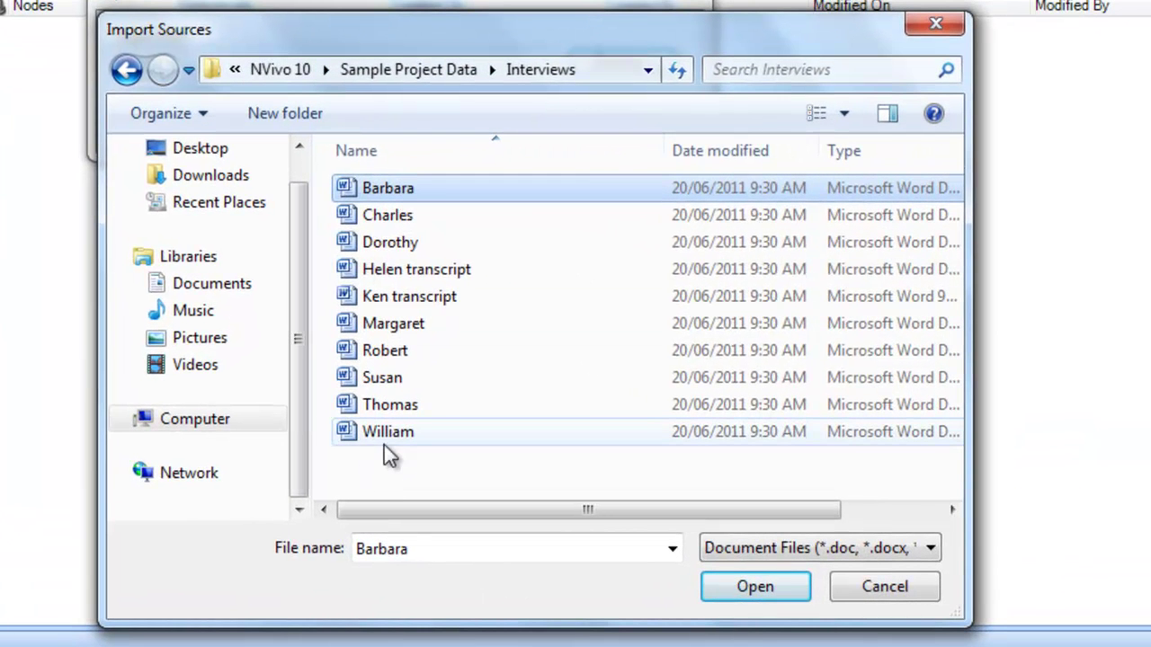
pyautogui.keyDown('shift'); pyautogui.click(389, 432); pyautogui.keyUp('shift')
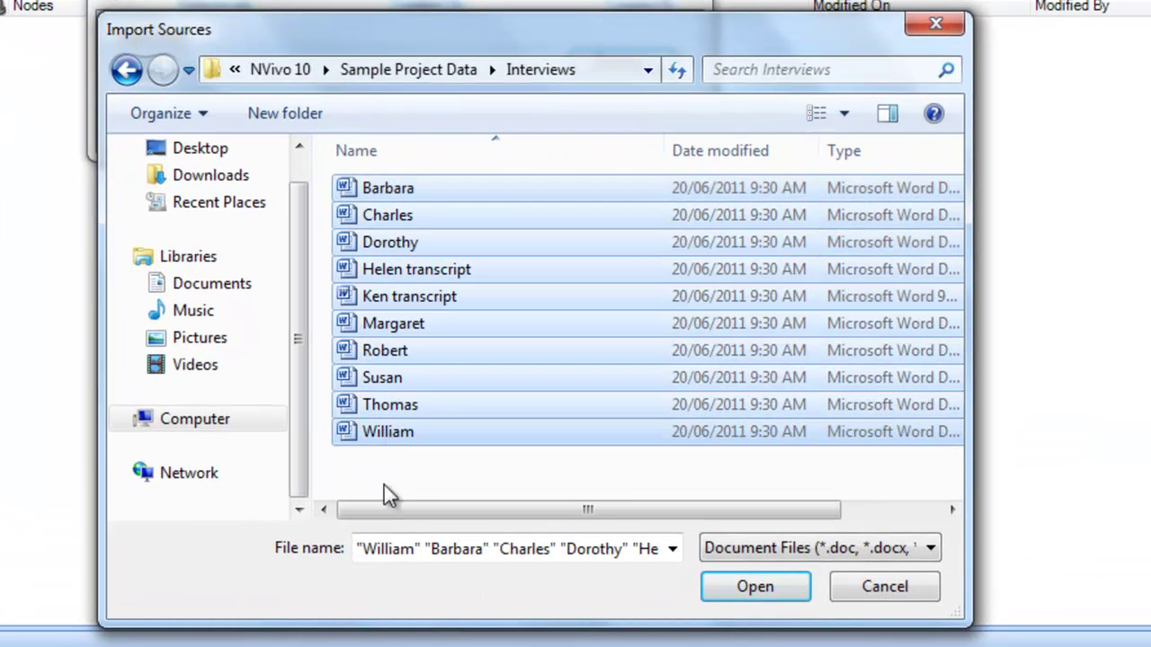
pyautogui.click(730, 585)
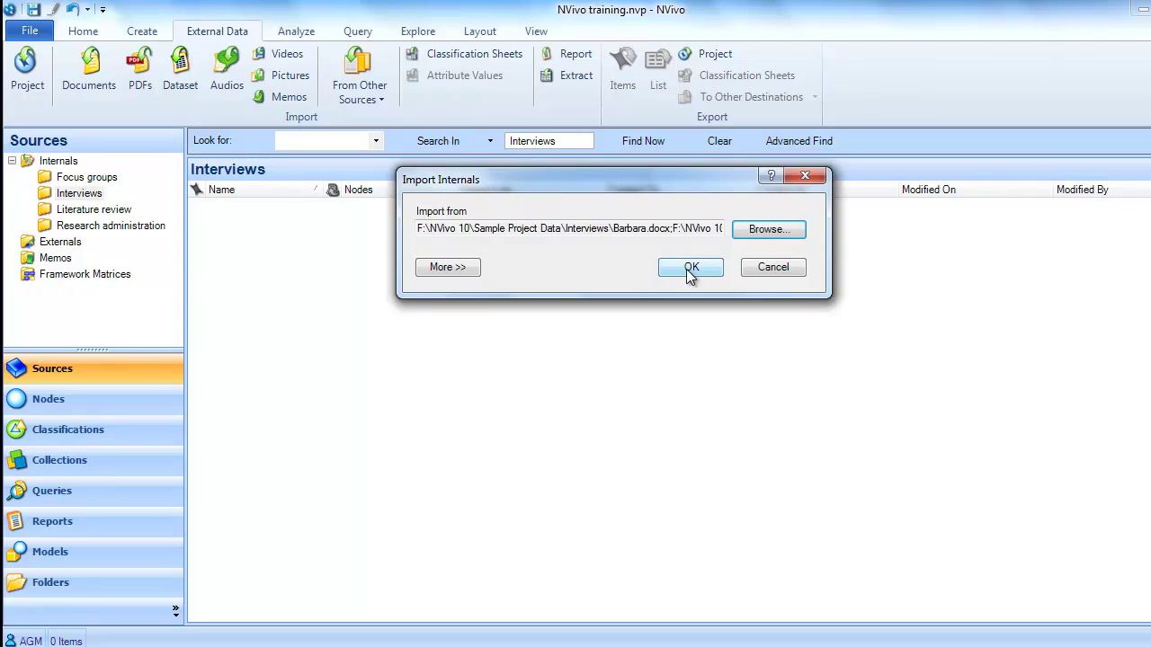
pyautogui.click(689, 270)
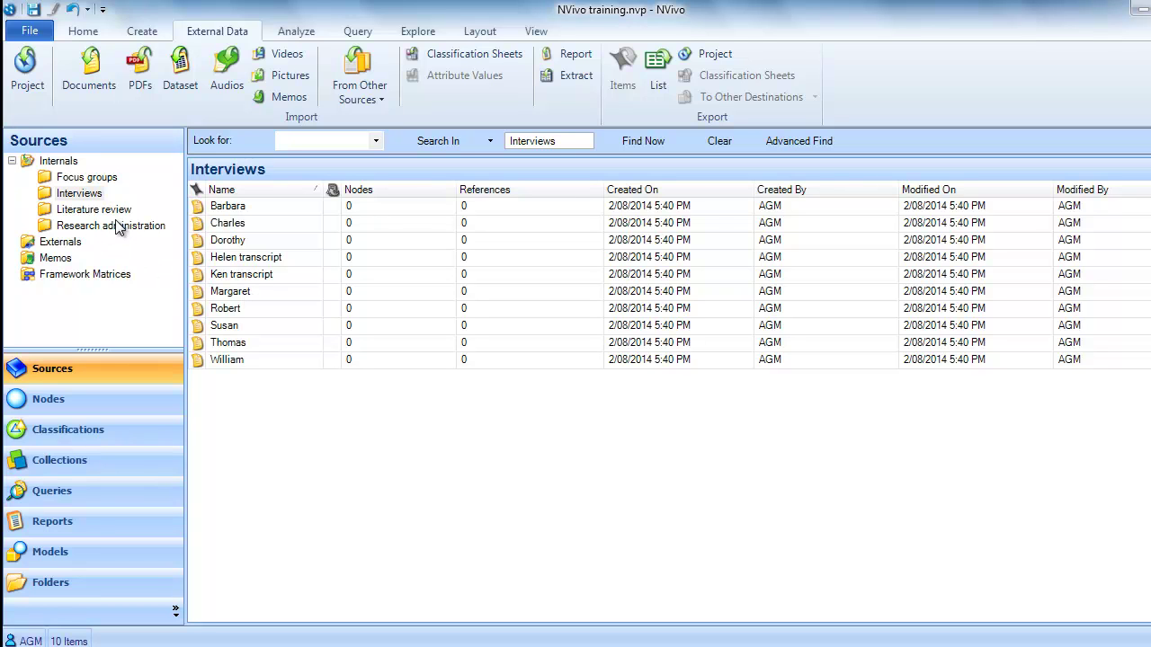
# Step: Start a PDF import into the Literature review folder and browse to NVivo 10\Sample Project Data\PDFs on the STORE N GO (F:) drive
pyautogui.click(65, 214)
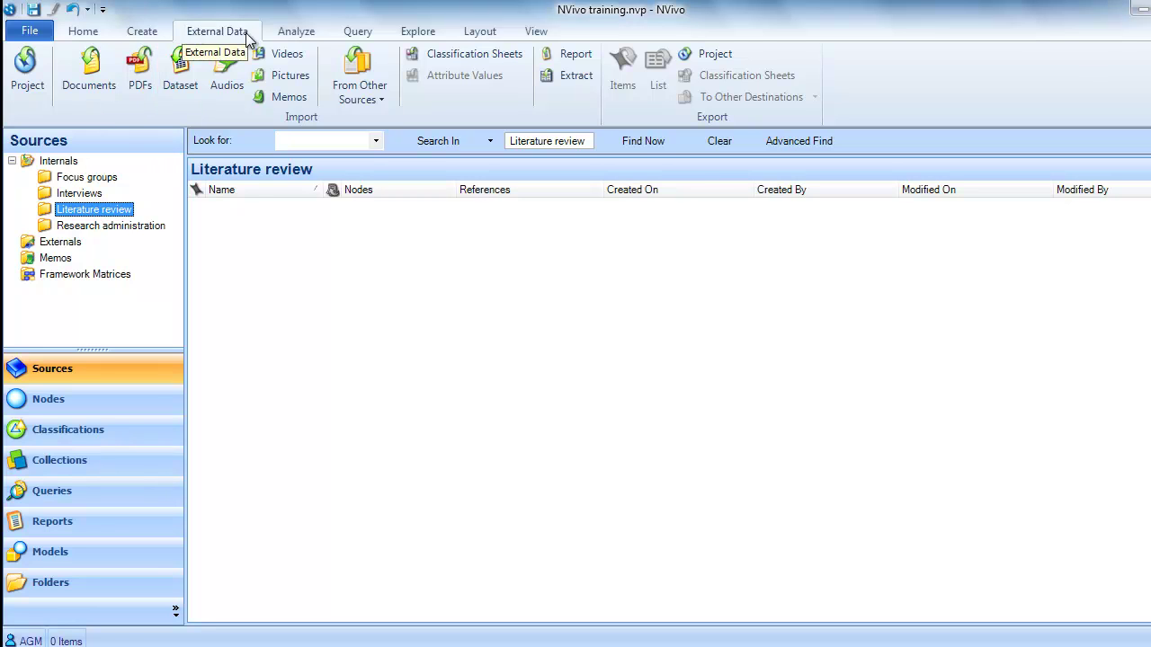
pyautogui.click(142, 81)
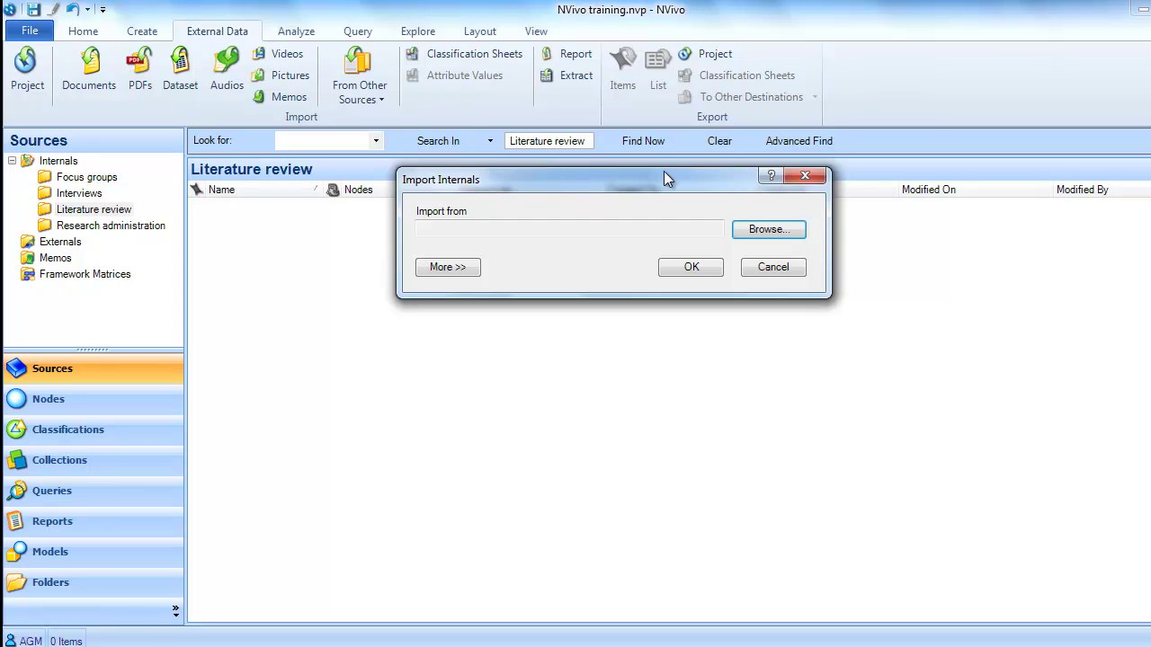
pyautogui.click(769, 229)
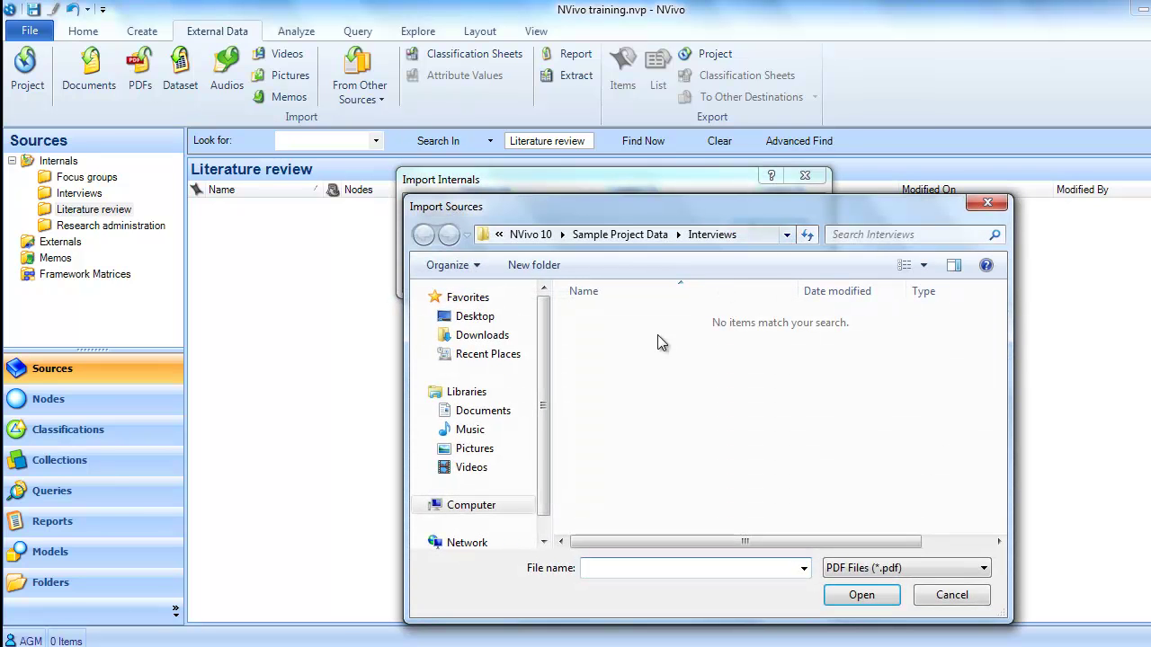
pyautogui.click(486, 505)
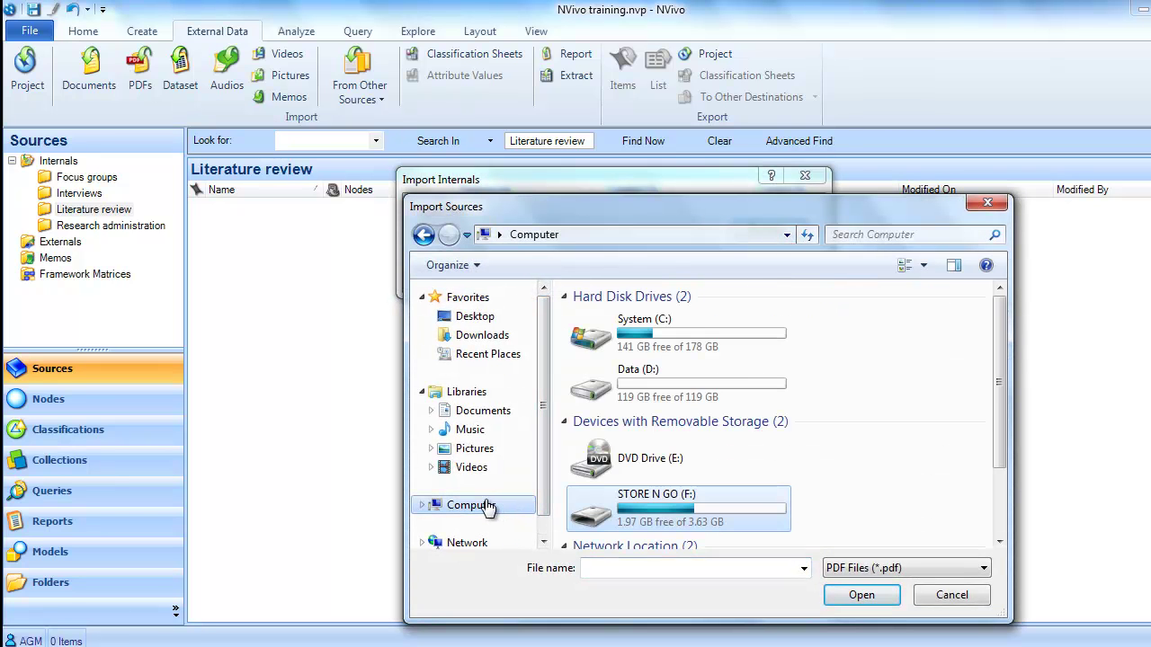
pyautogui.doubleClick(652, 515)
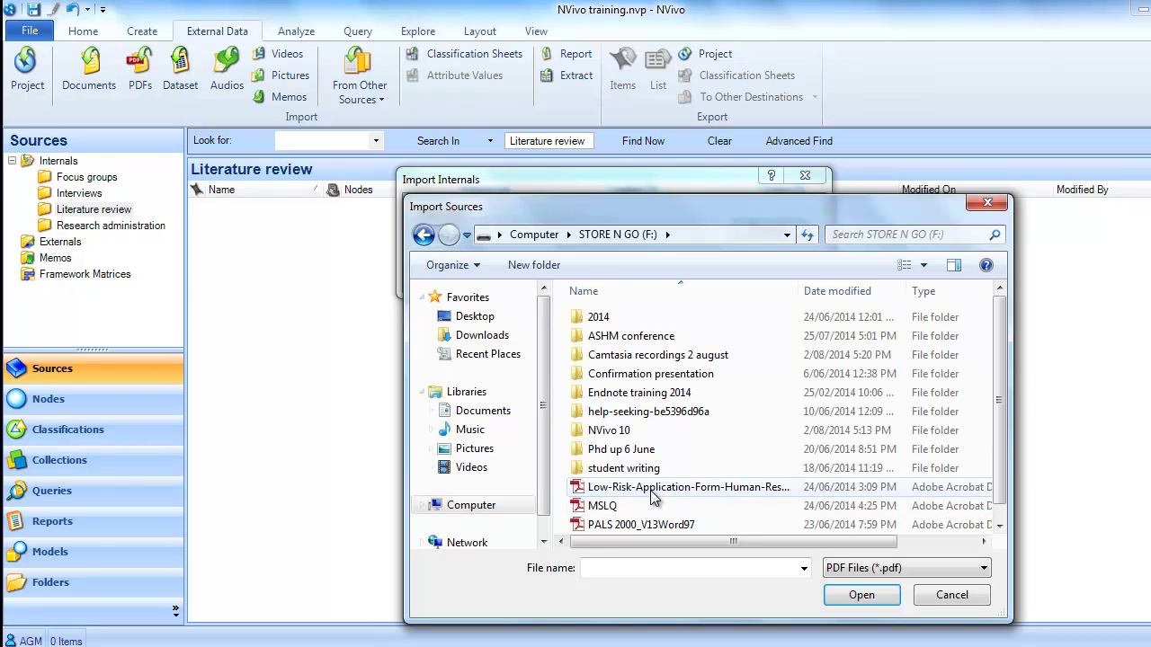
pyautogui.doubleClick(630, 430)
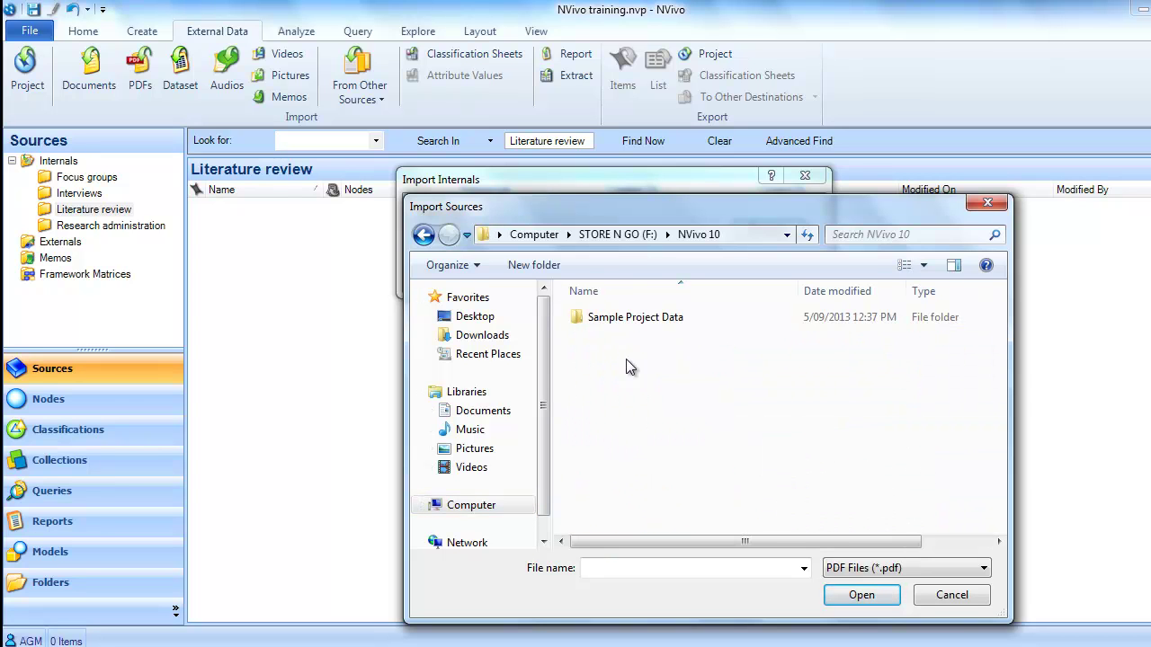
pyautogui.doubleClick(624, 317)
pyautogui.doubleClick(618, 376)
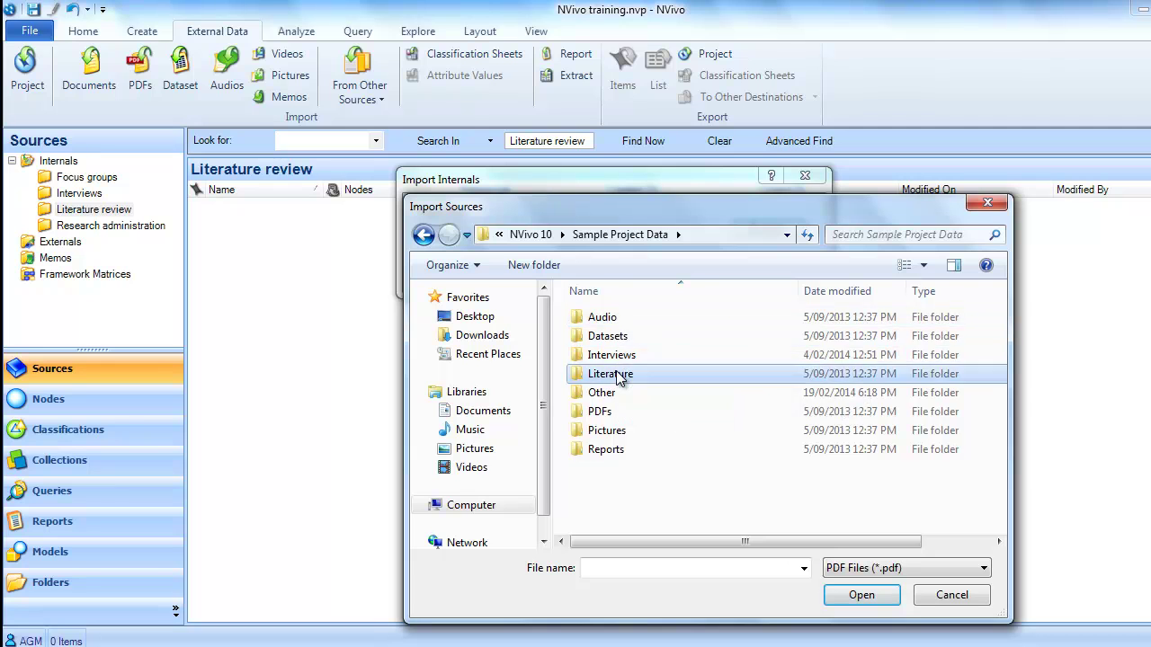
pyautogui.click(422, 235)
pyautogui.doubleClick(594, 413)
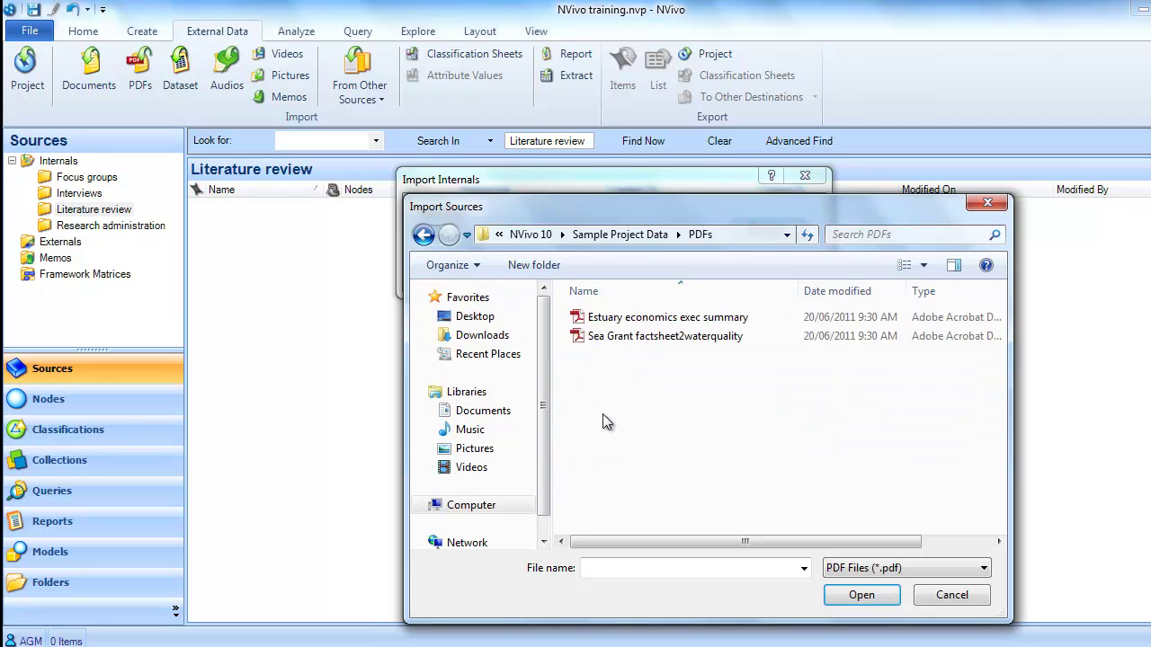
# Step: Import both PDFs, "Estuary economics exec summary" and "Sea Grant factsheet2waterquality", as internal sources
pyautogui.click(612, 318)
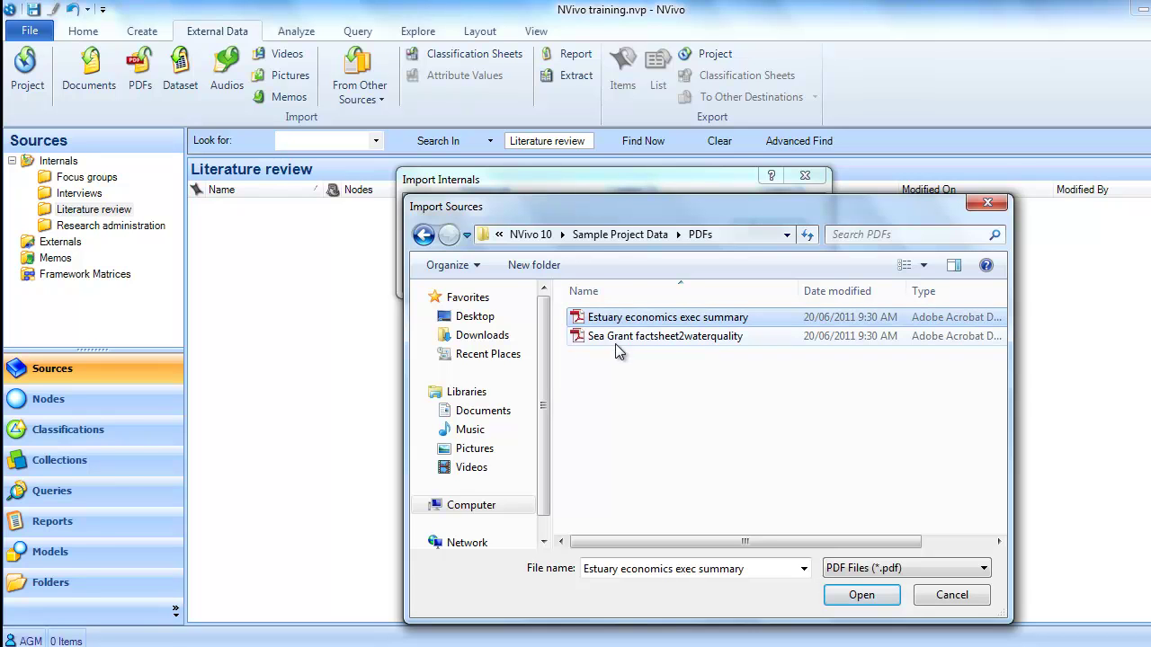
pyautogui.keyDown('shift'); pyautogui.click(612, 336); pyautogui.keyUp('shift')
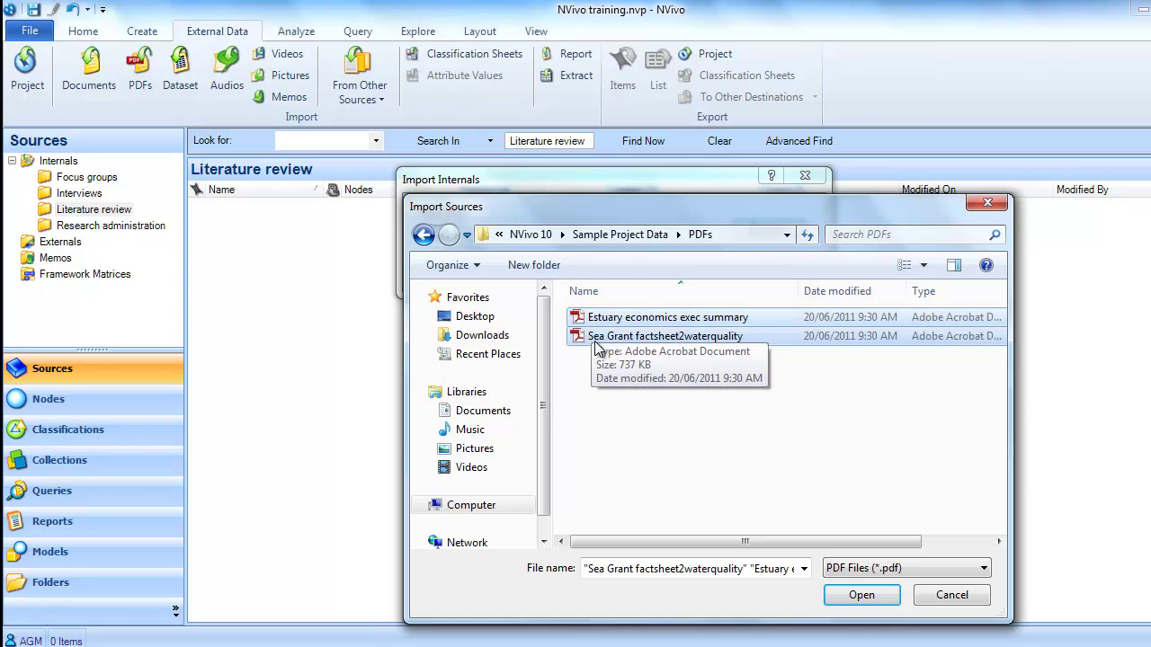
pyautogui.click(884, 607)
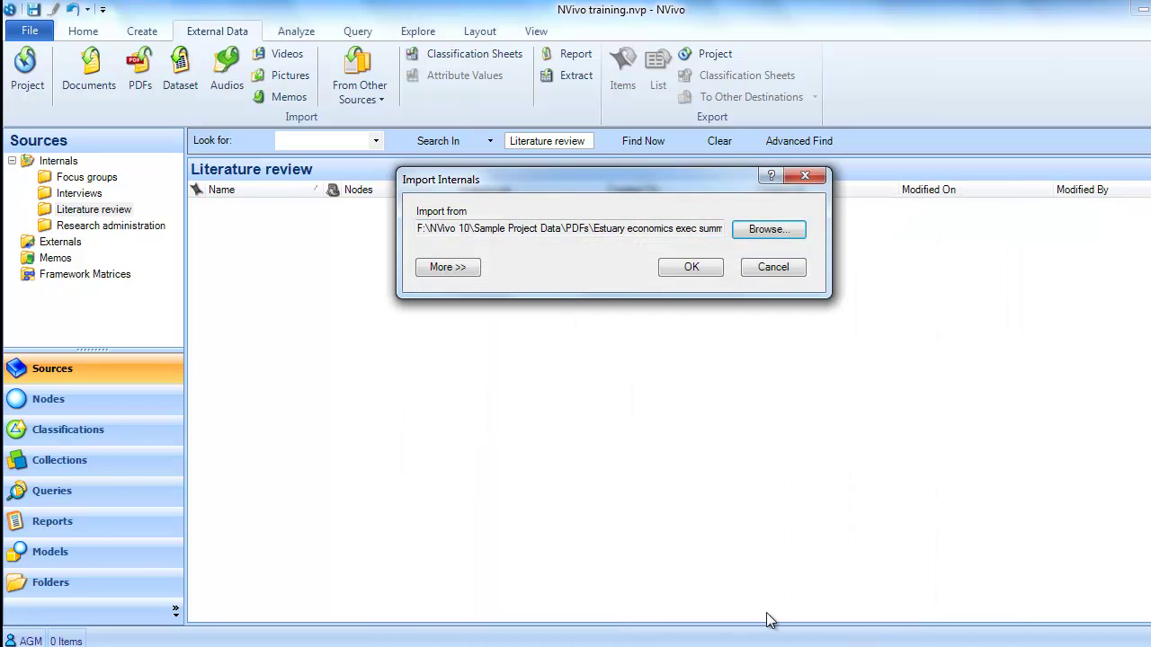
pyautogui.click(688, 269)
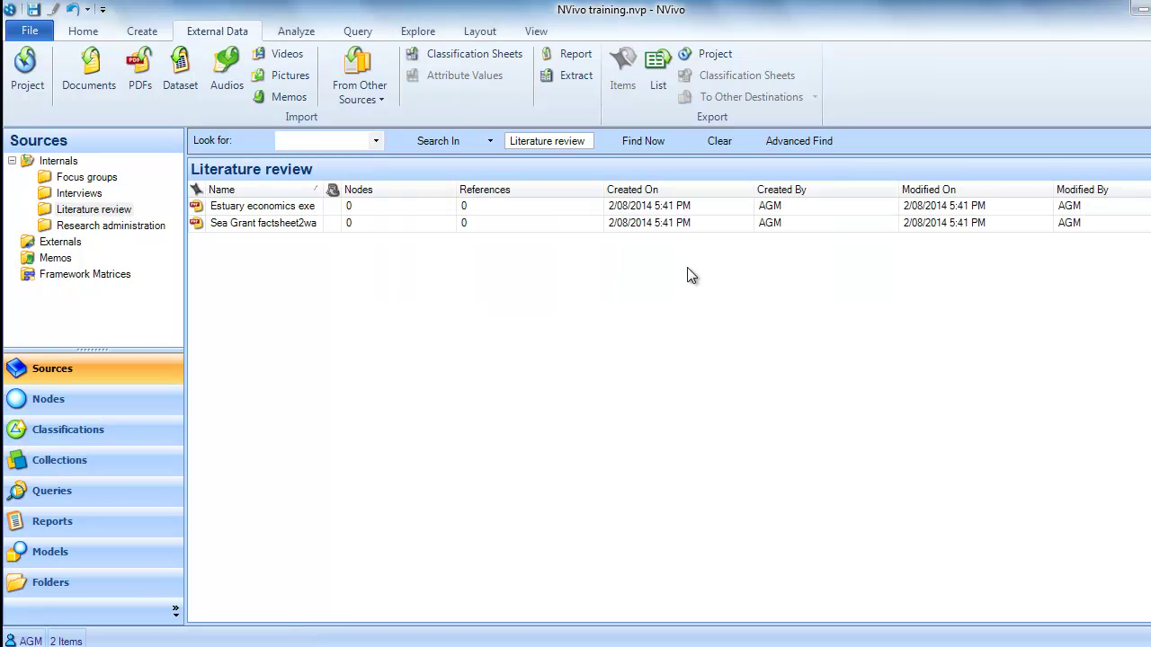
# Step: Open the Estuary economics PDF, read its first page, select the text "Our nation was built from the coast", and close the source
pyautogui.click(252, 209)
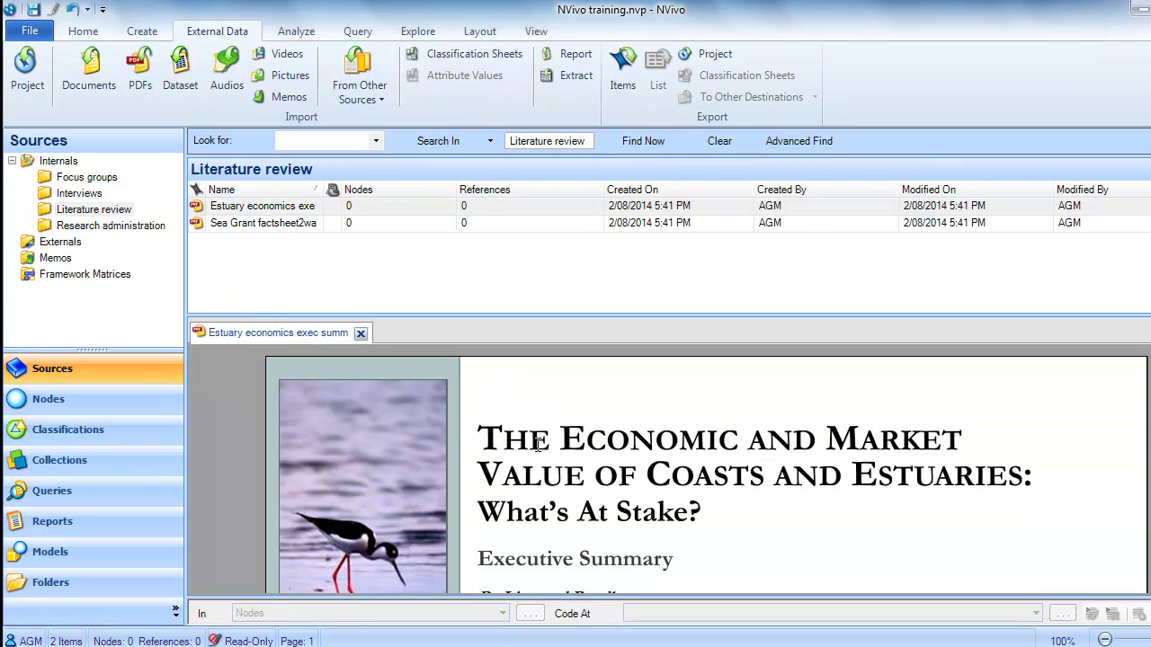
pyautogui.scroll(-2, 491, 465)
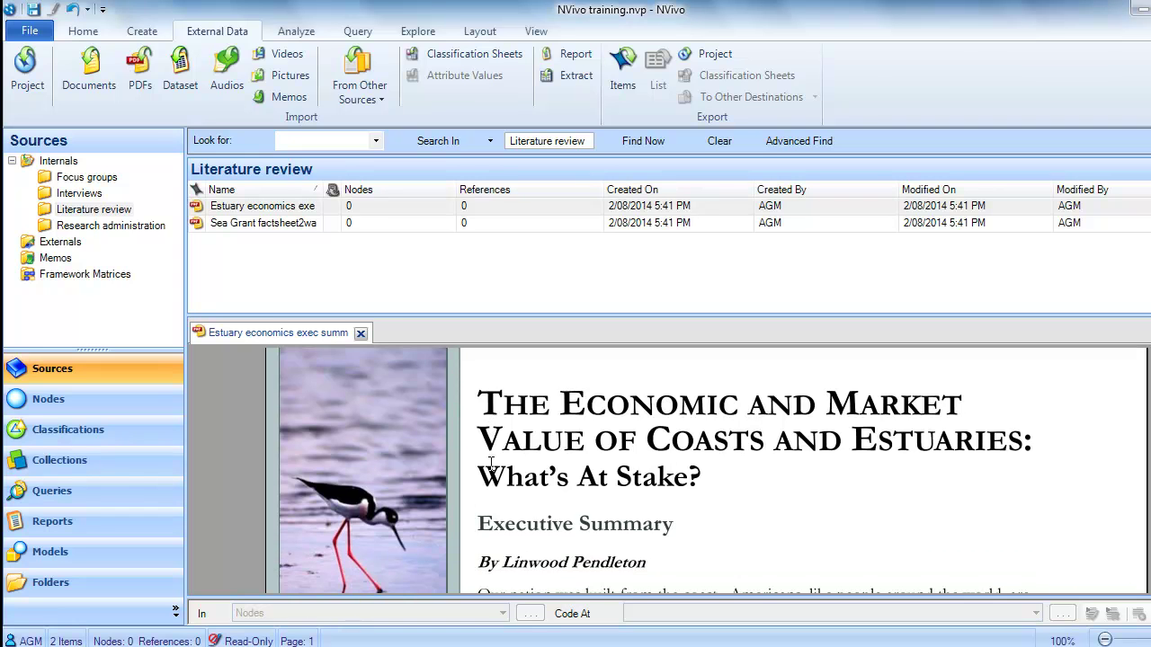
pyautogui.scroll(-3, 491, 465)
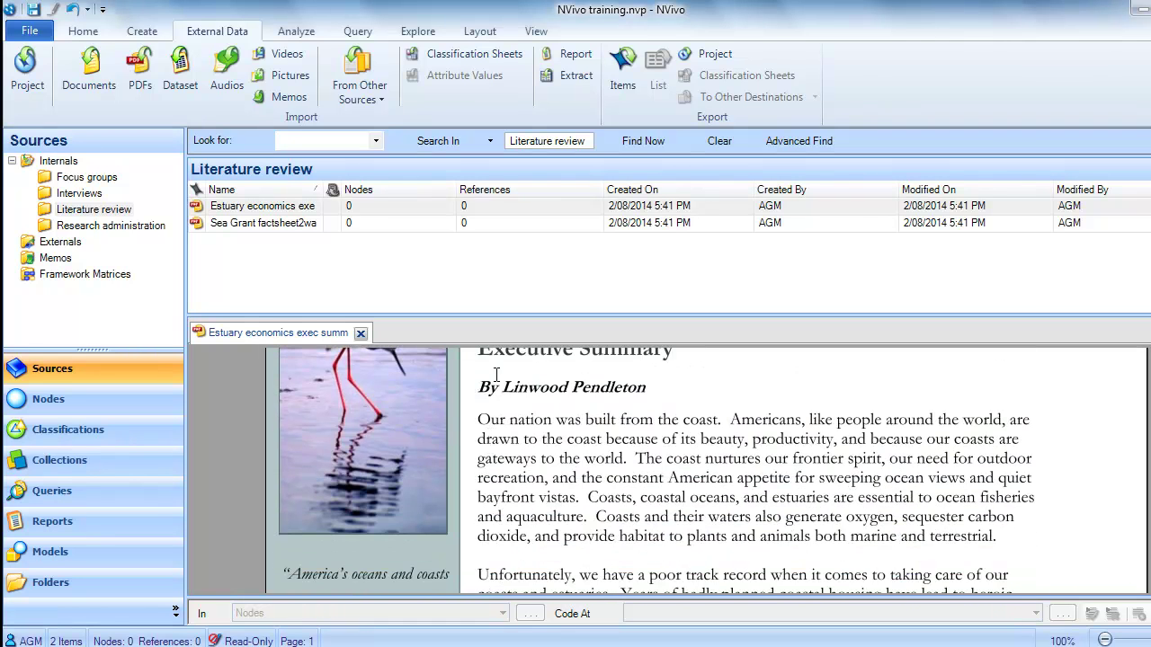
pyautogui.moveTo(483, 417); pyautogui.dragTo(719, 421)
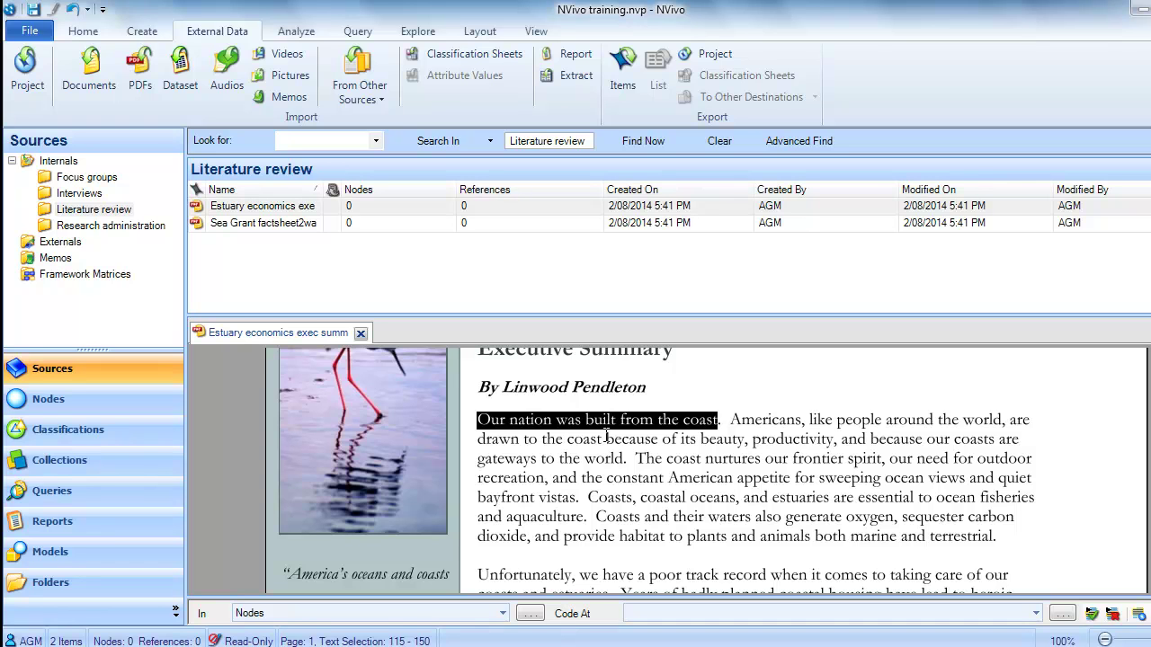
pyautogui.click(361, 333)
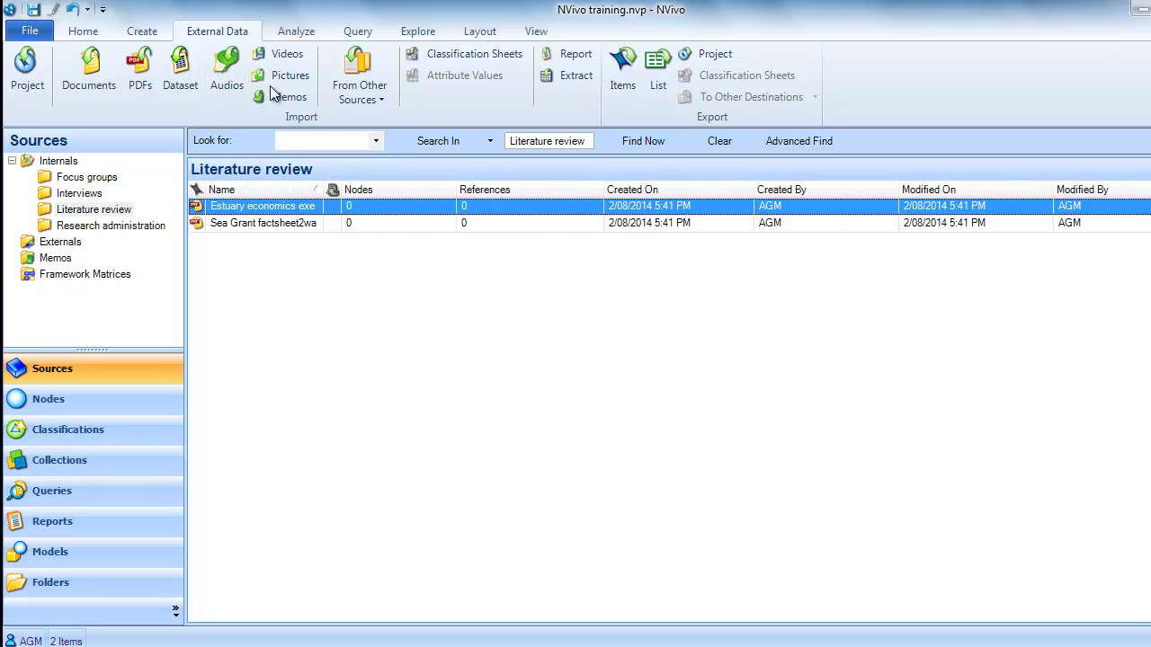
# Step: Look at the options for importing from other sources, such as EndNote
pyautogui.click(379, 97)
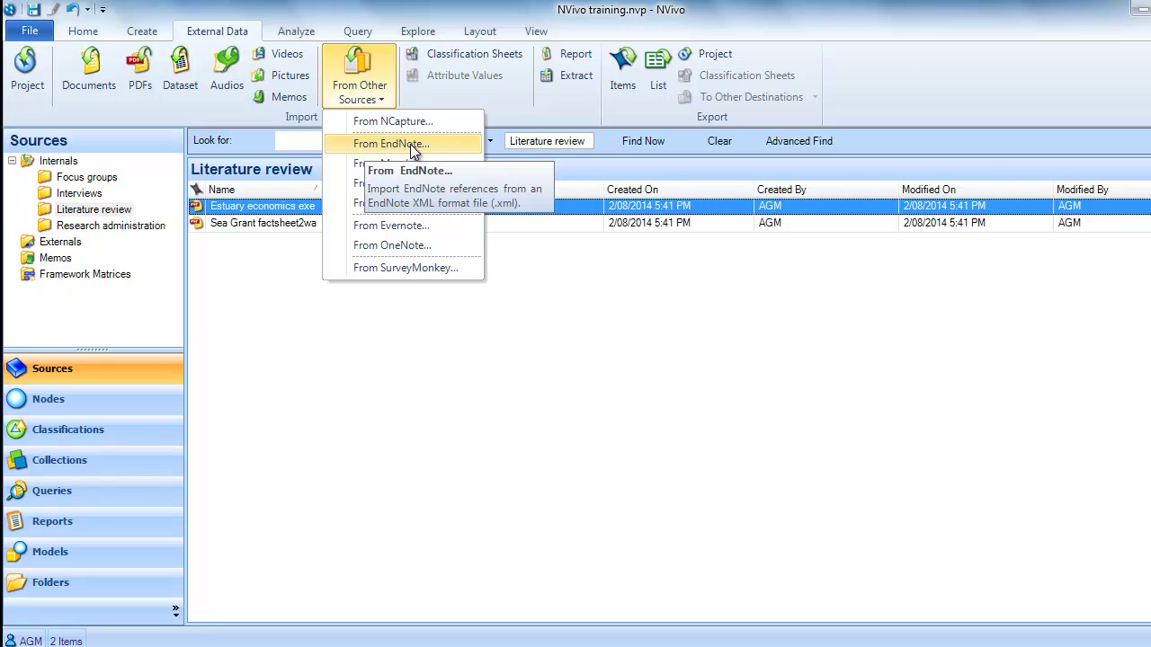
# Step: Create a new document named "Project journal" in the Research administration folder without a description
pyautogui.click(135, 230)
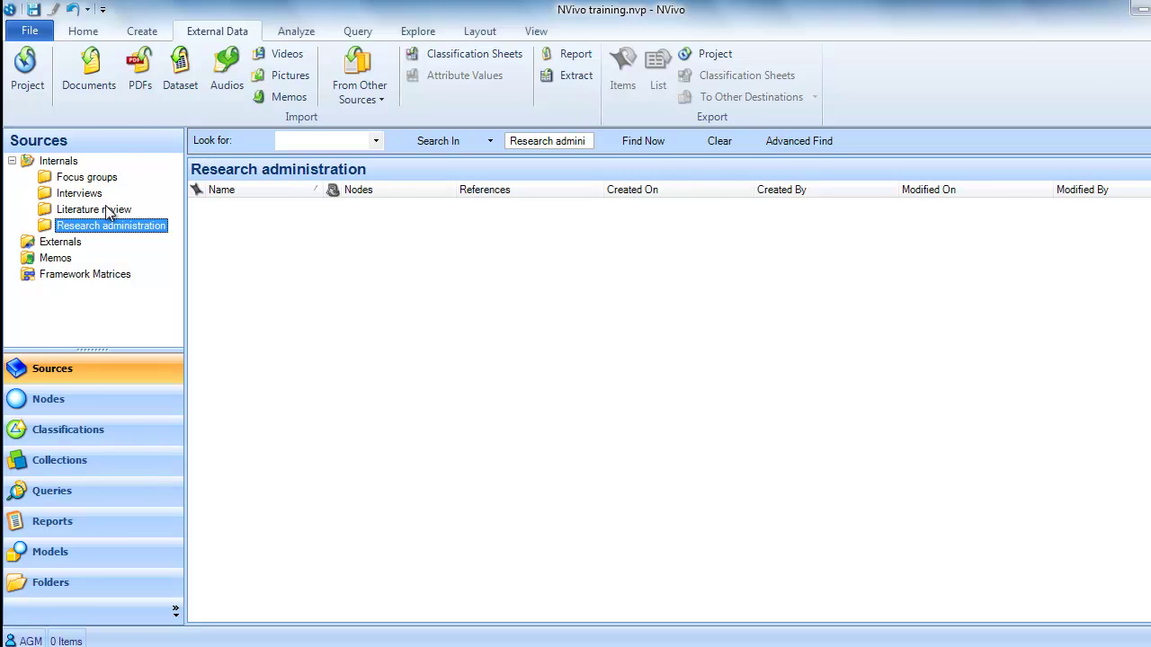
pyautogui.click(149, 35)
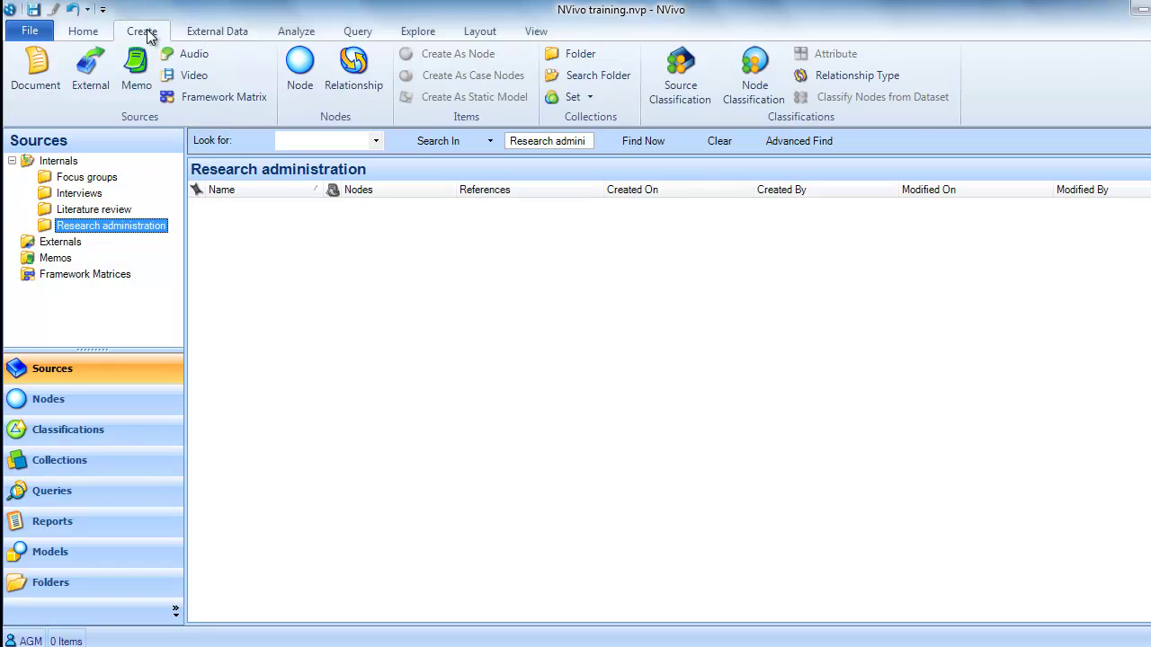
pyautogui.click(40, 79)
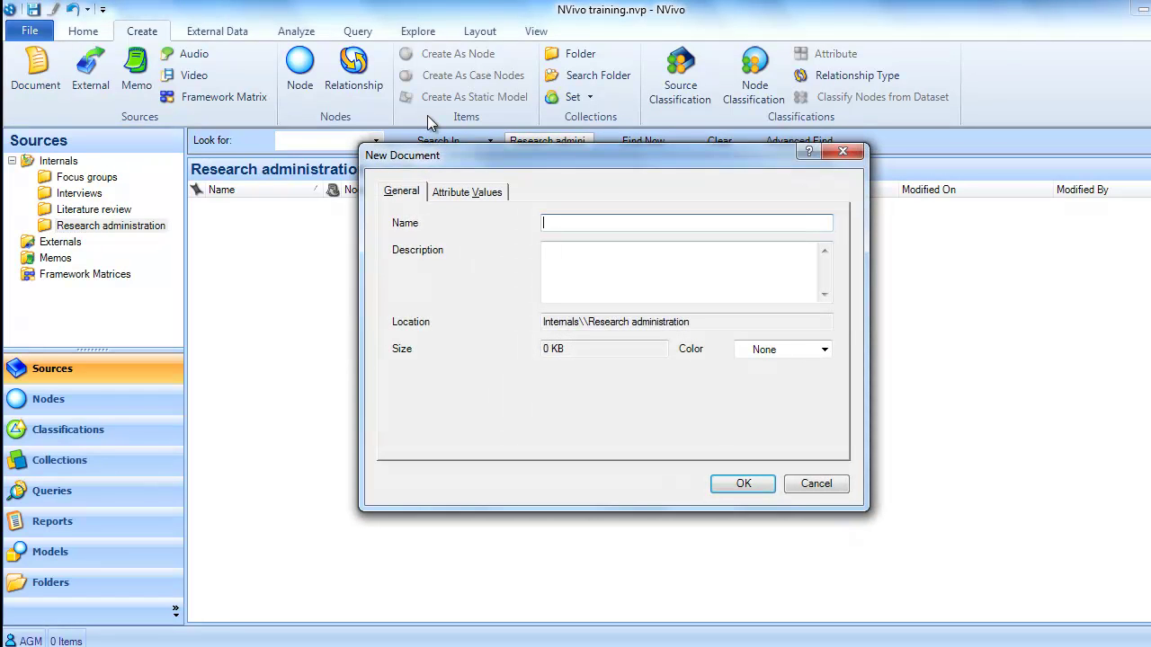
pyautogui.write('Project jour')
pyautogui.write('nal')
pyautogui.click(597, 250)
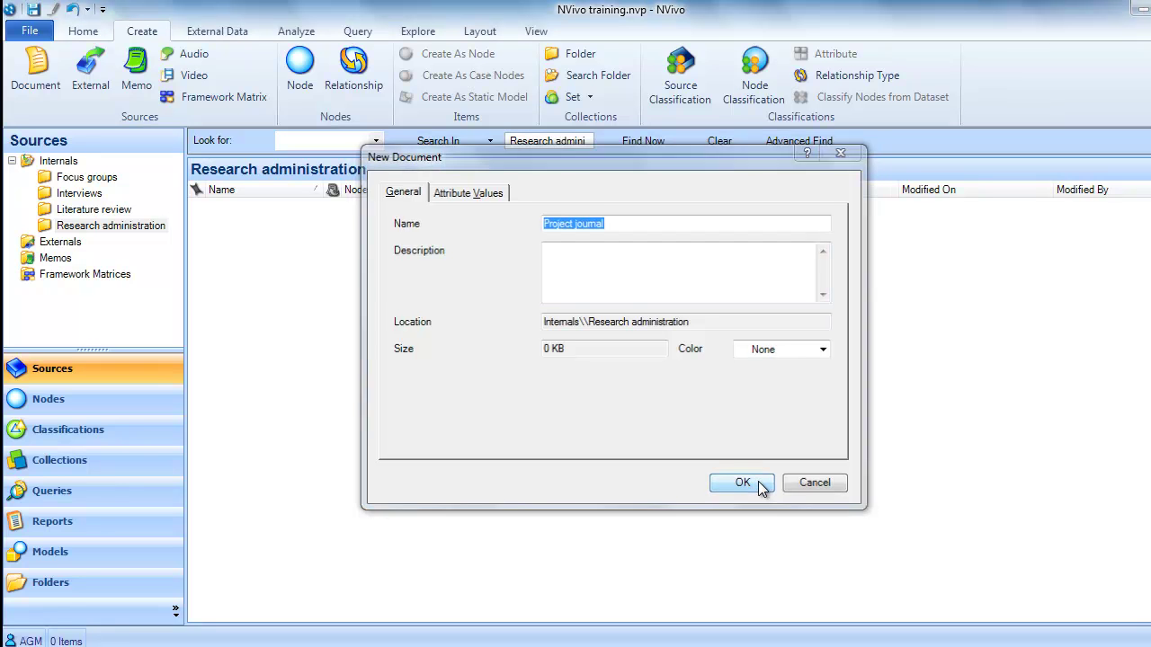
pyautogui.click(758, 482)
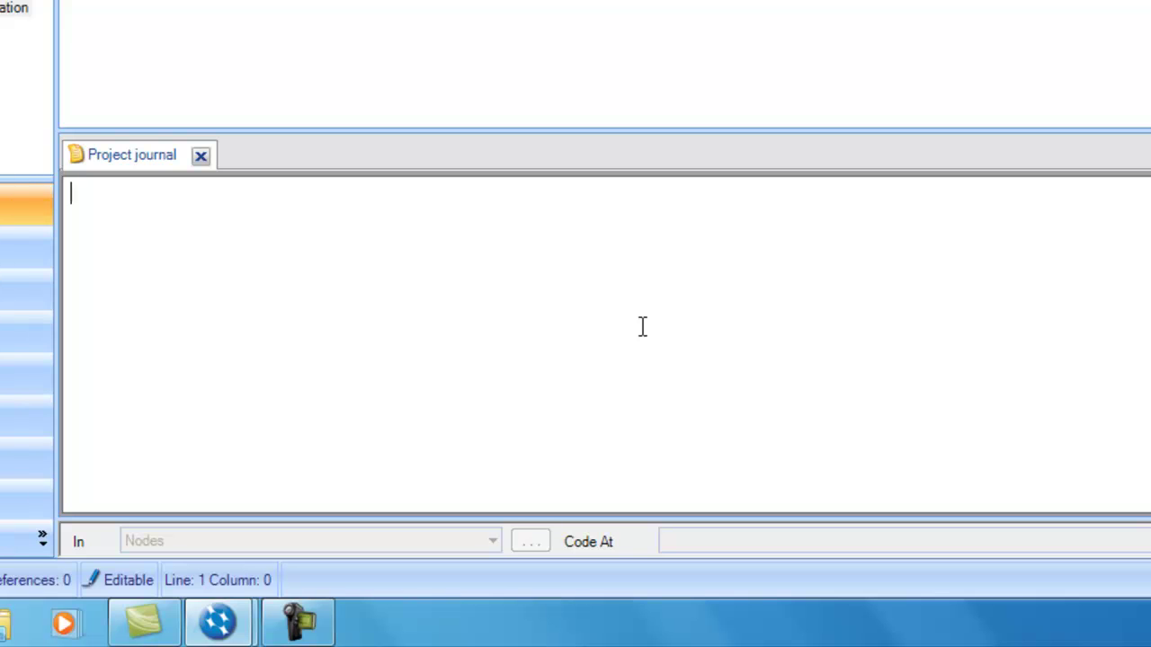
# Step: Write "Today I learnt how to use NVivo" in the Project journal, insert the date/time after it separated by a space, and close the document
pyautogui.write('Today I learnt how to')
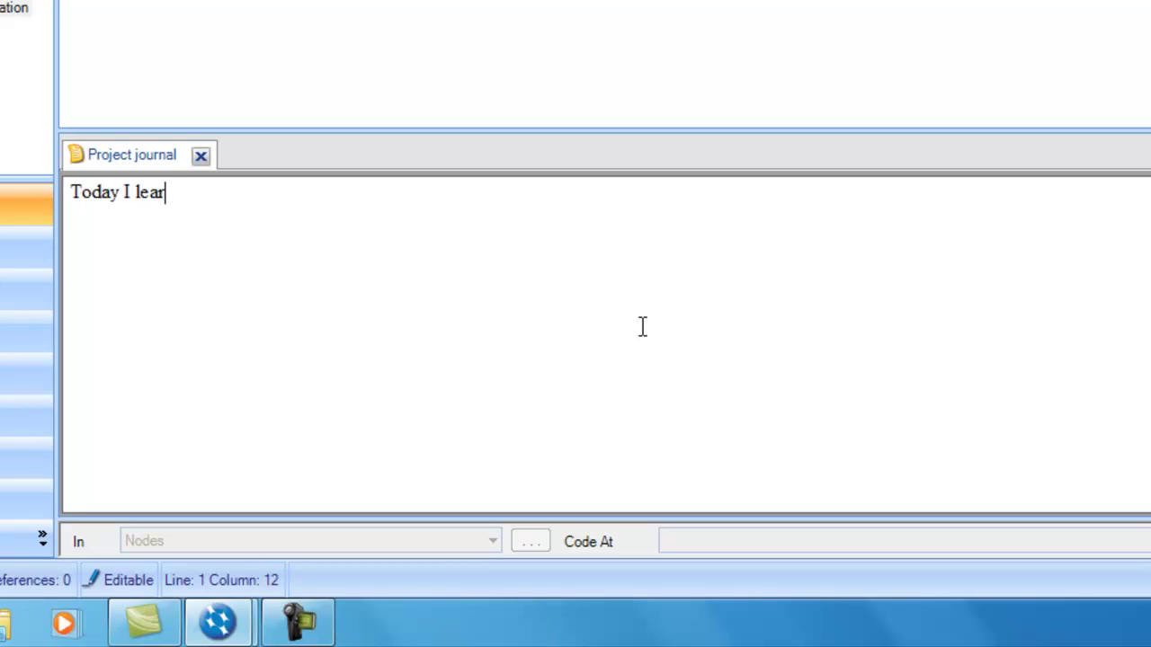
pyautogui.write(' use NVivo')
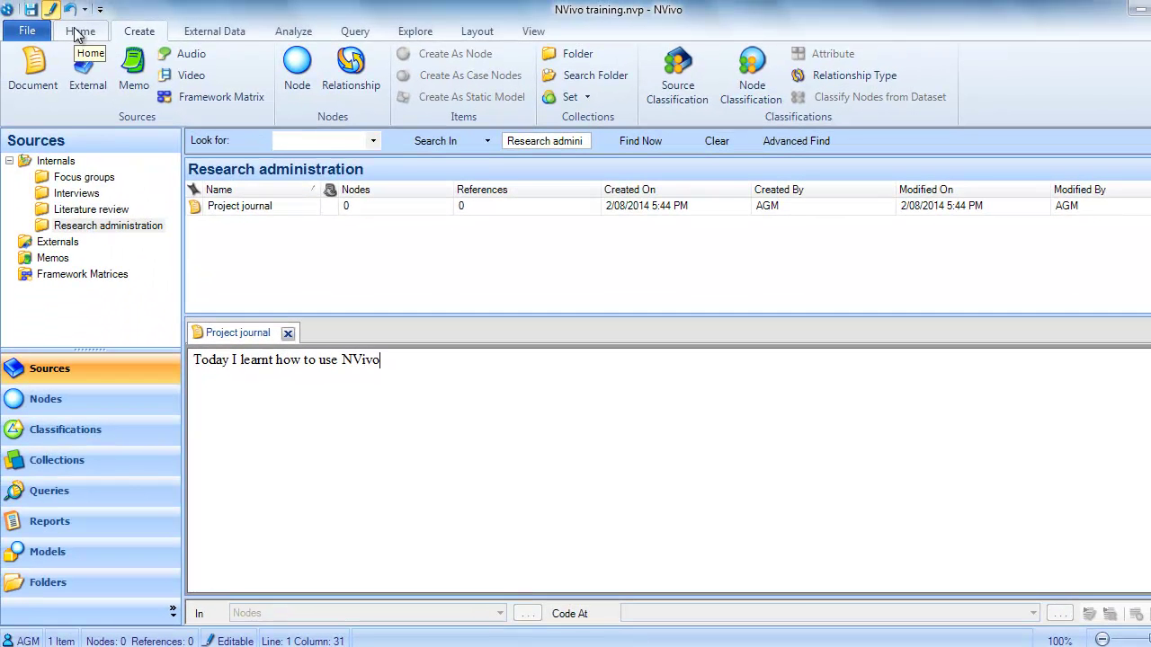
pyautogui.click(79, 33)
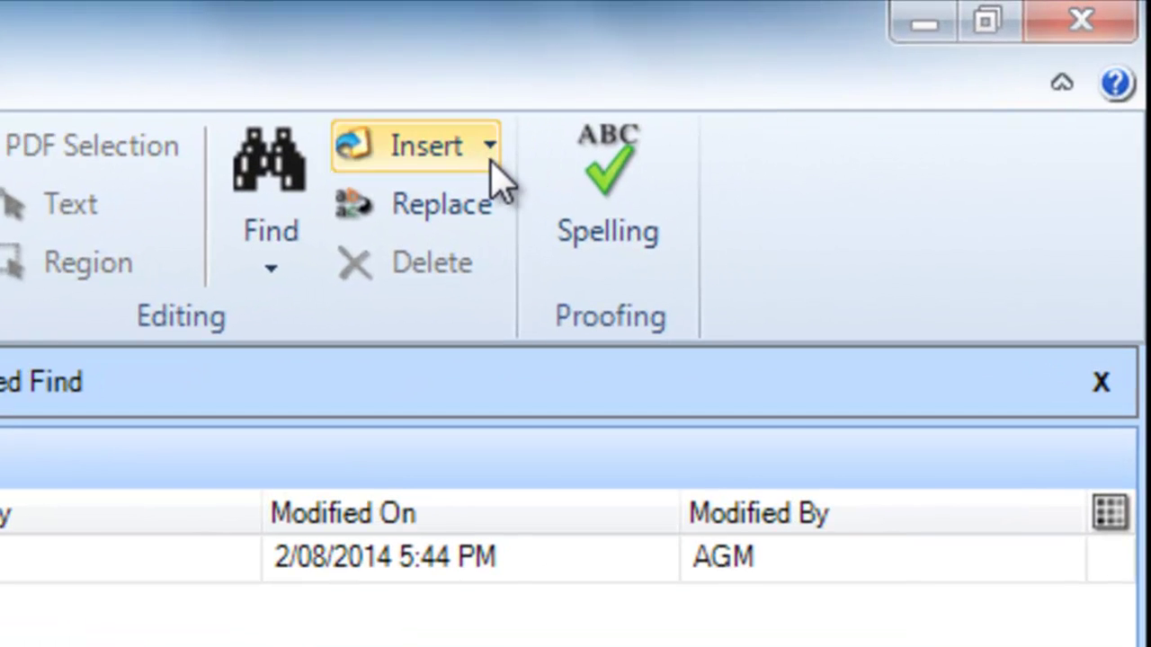
pyautogui.click(493, 159)
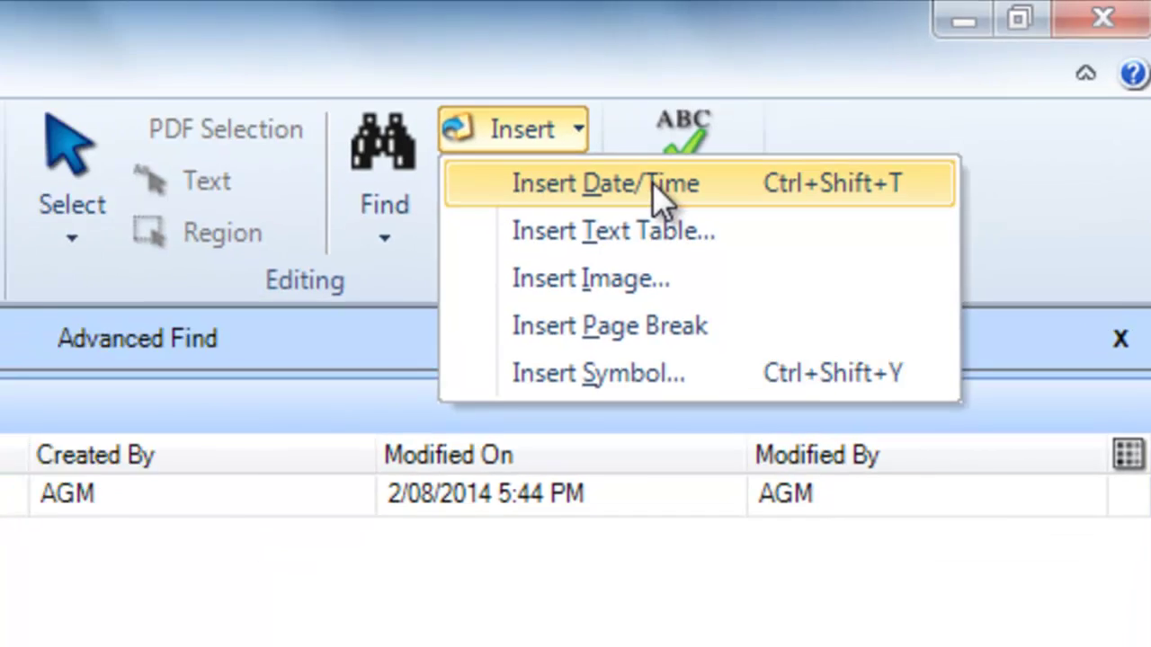
pyautogui.click(583, 225)
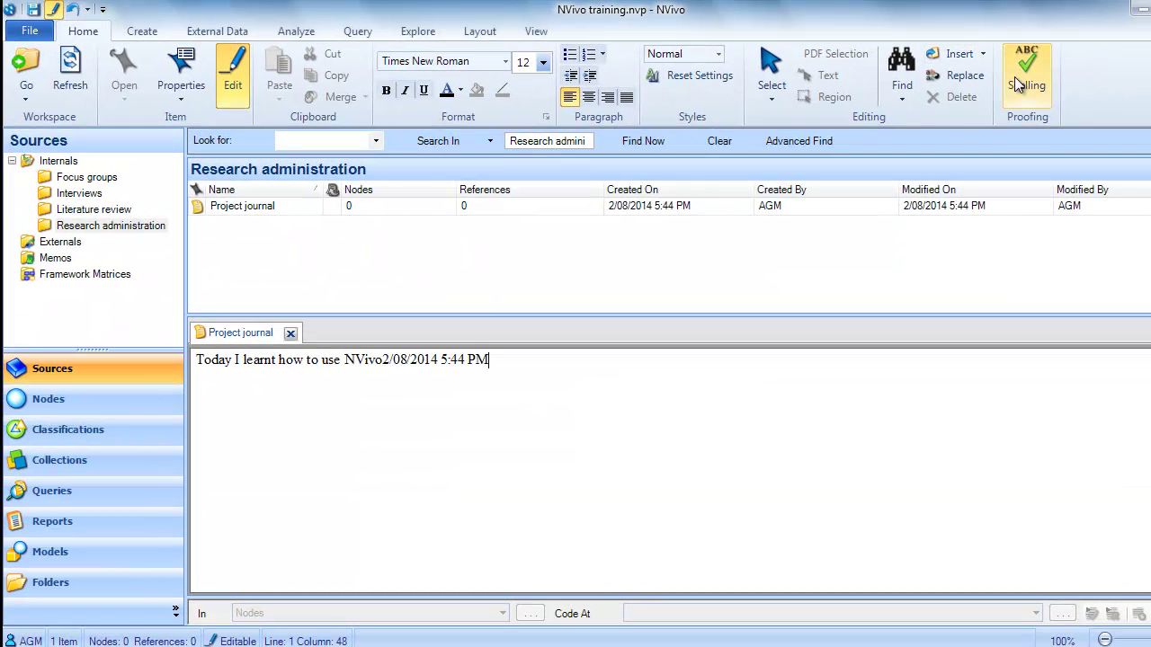
pyautogui.click(382, 359)
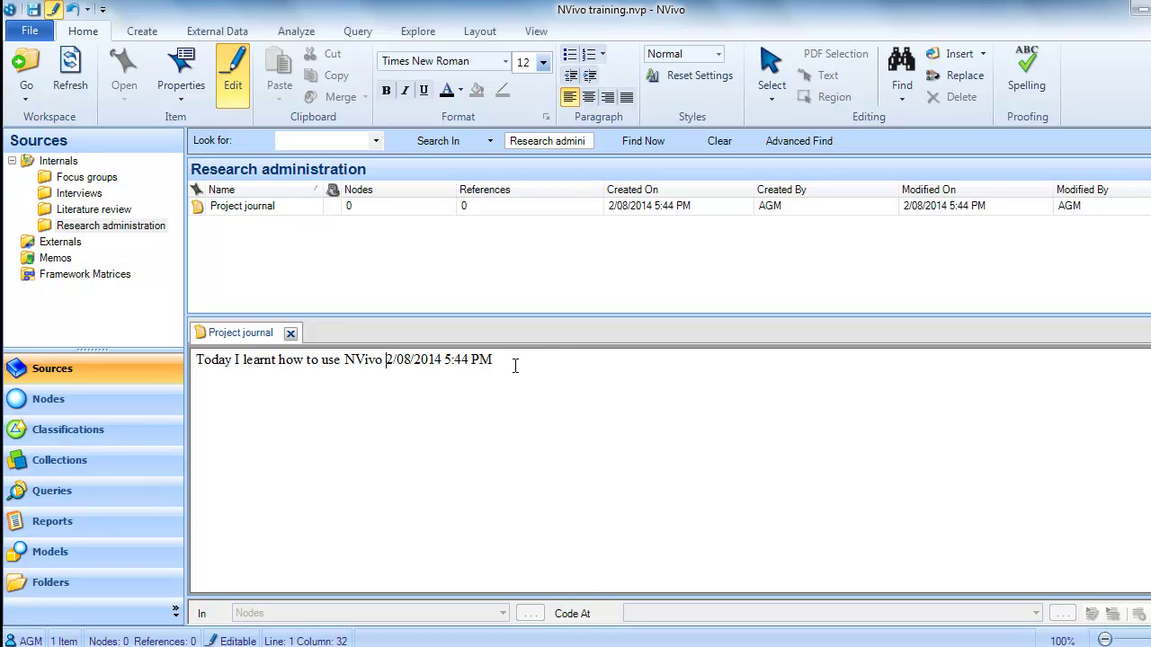
pyautogui.click(290, 335)
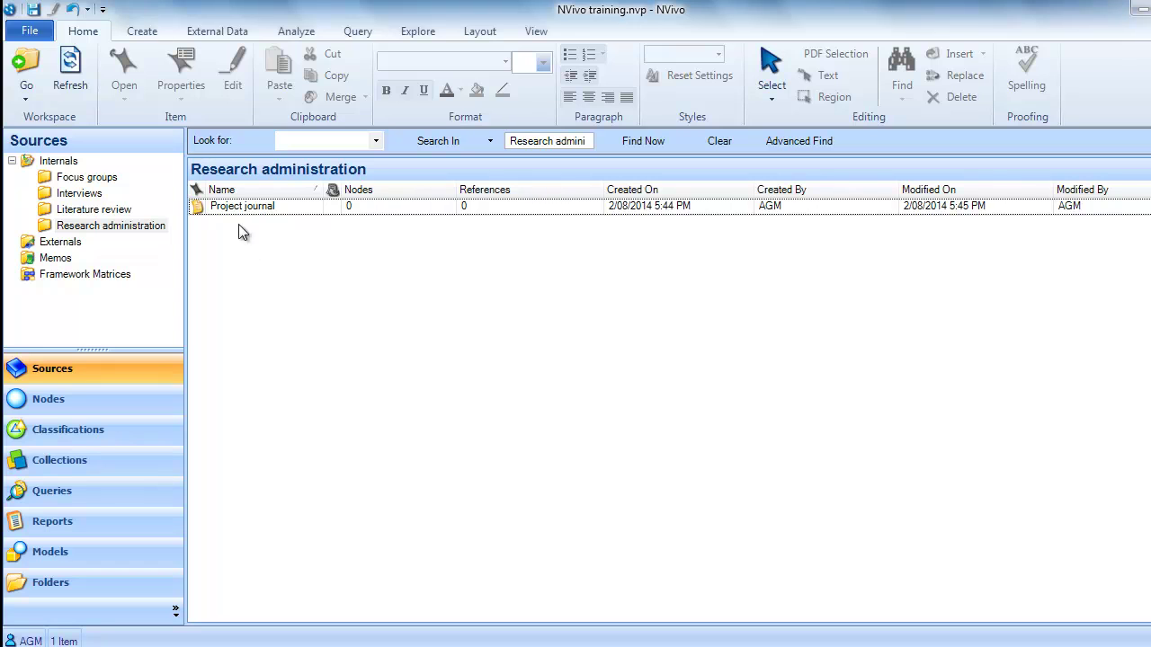
# Step: Reopen the Project journal for editing, add "My literature review is progressing" below the dated entry, and close the document
pyautogui.doubleClick(249, 207)
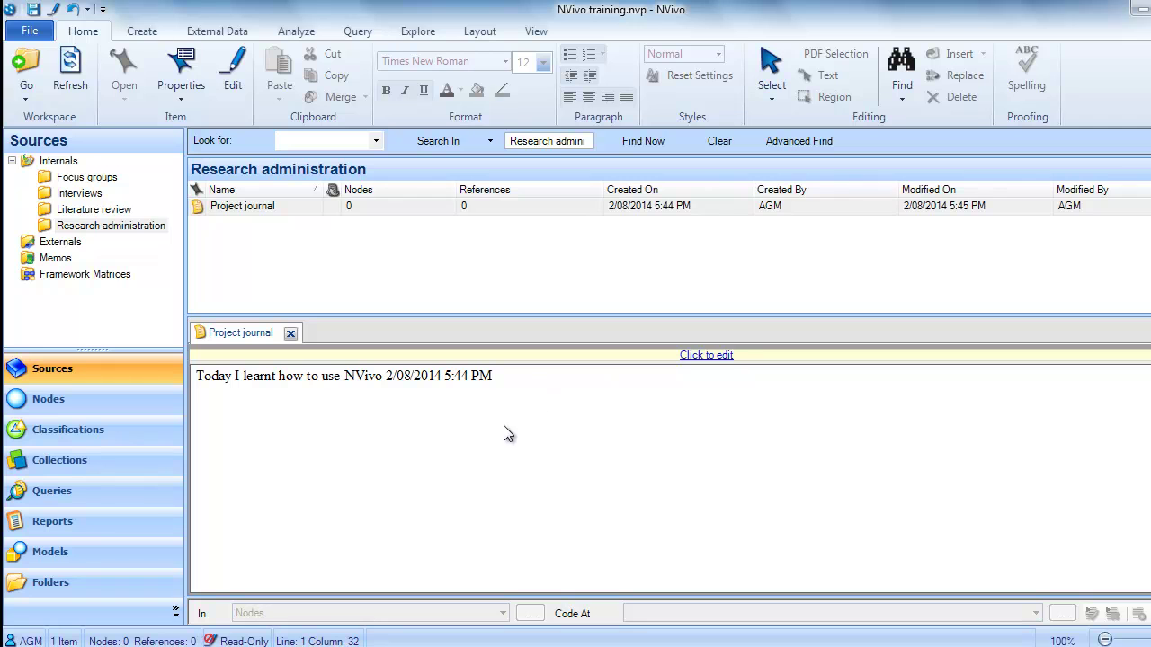
pyautogui.click(707, 358)
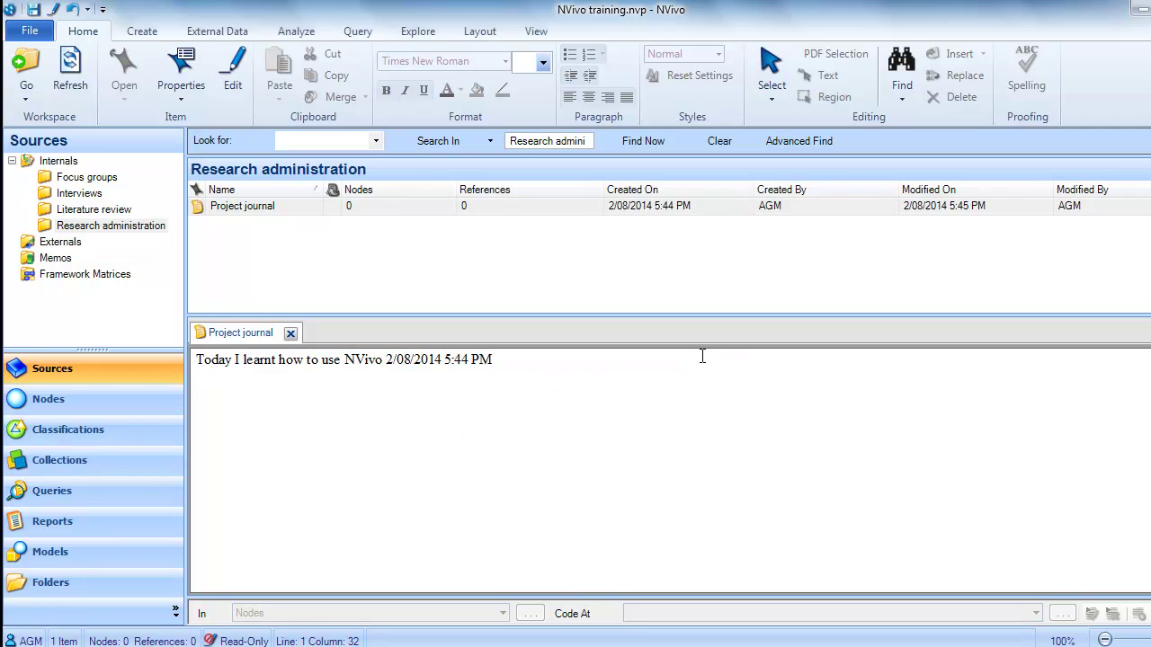
pyautogui.click(521, 359)
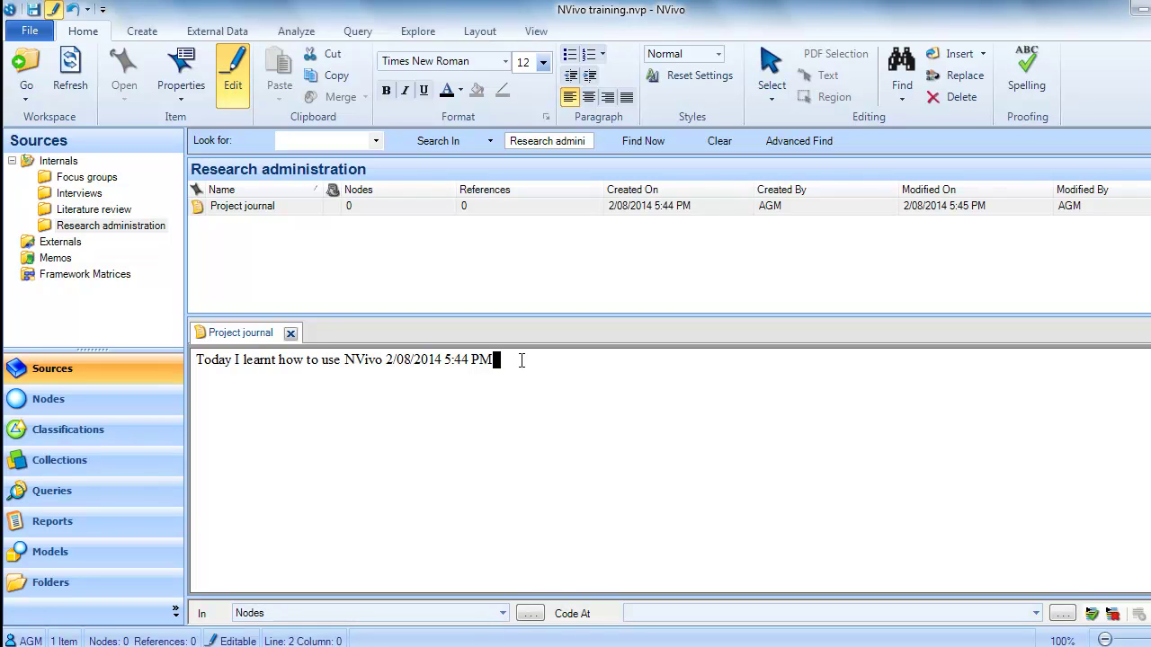
pyautogui.press('Return')
pyautogui.write('My literature review is progressing')
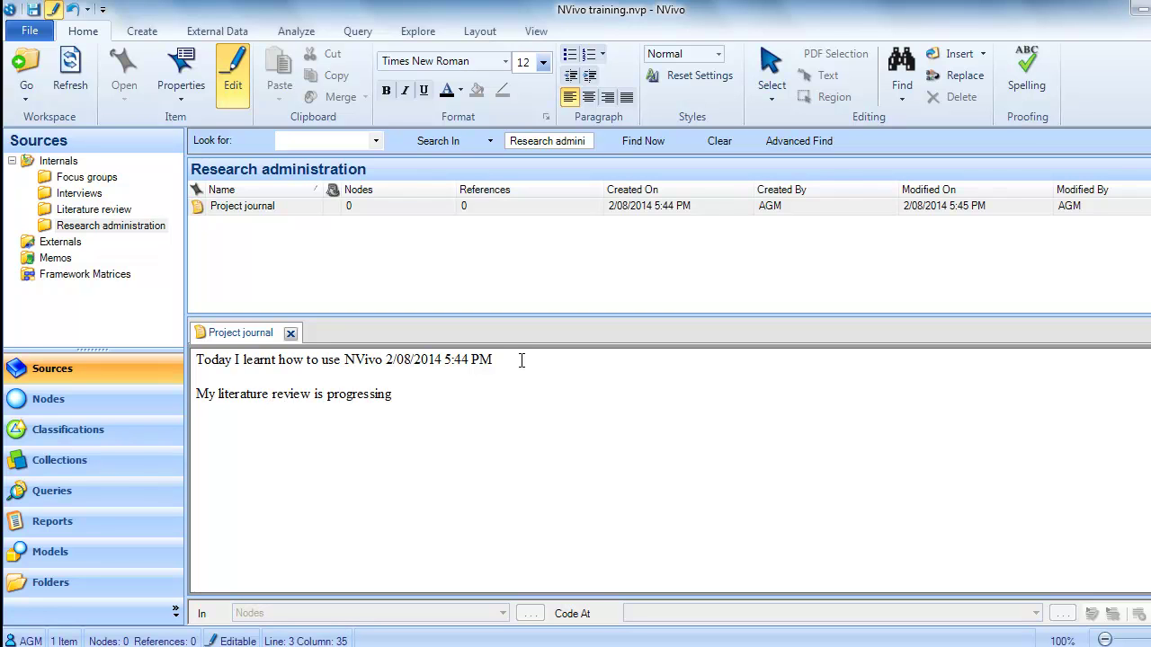
pyautogui.click(290, 334)
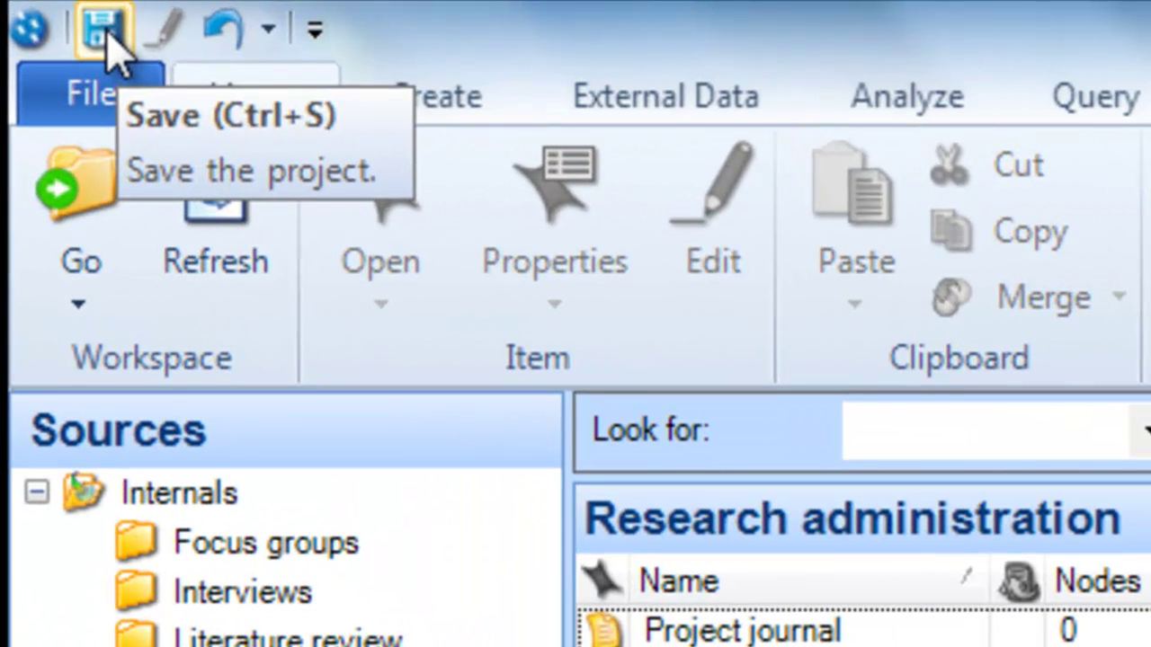
# Step: Save the project and look at the project management options for making a copy of it
pyautogui.click(107, 37)
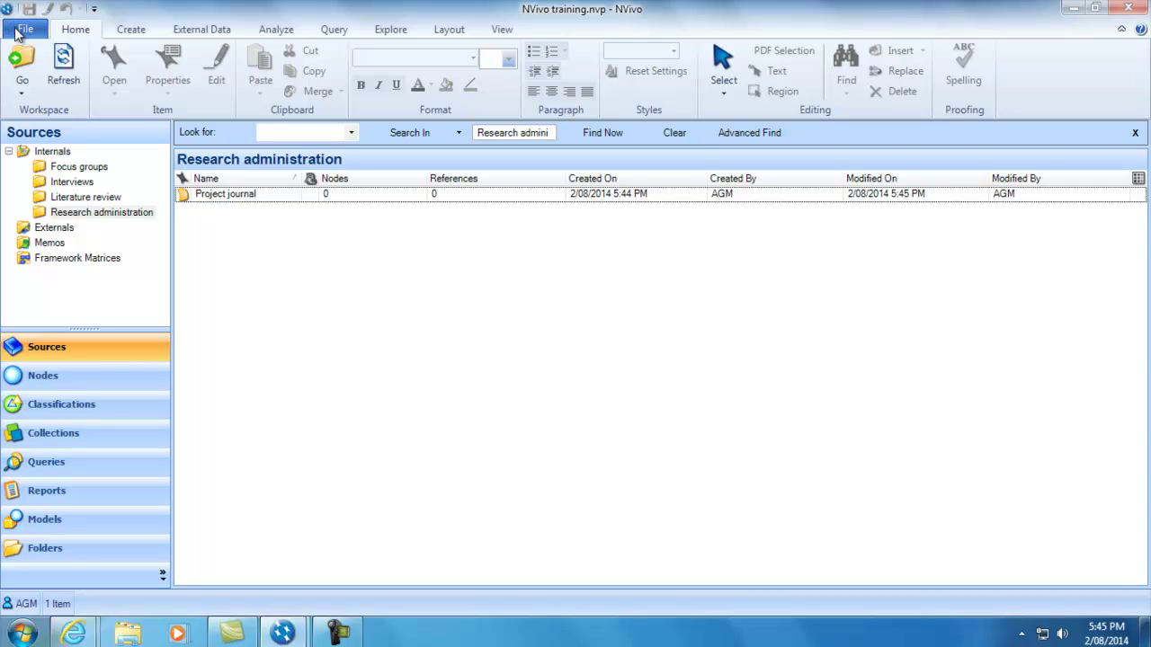
pyautogui.click(15, 34)
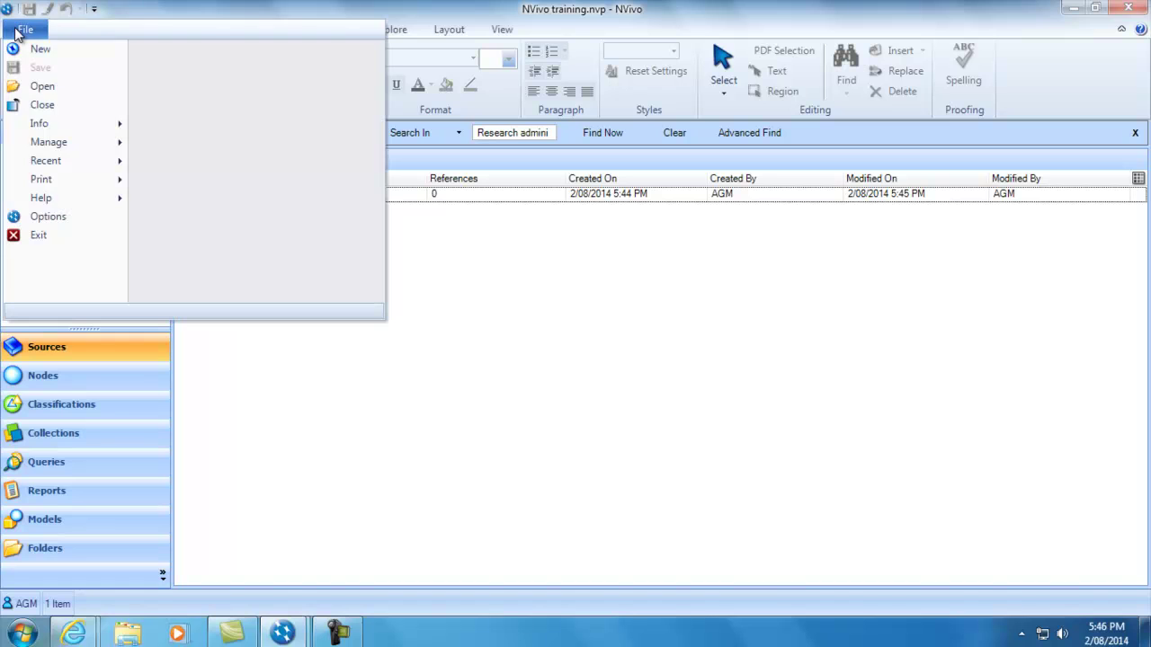
pyautogui.moveTo(32, 146)
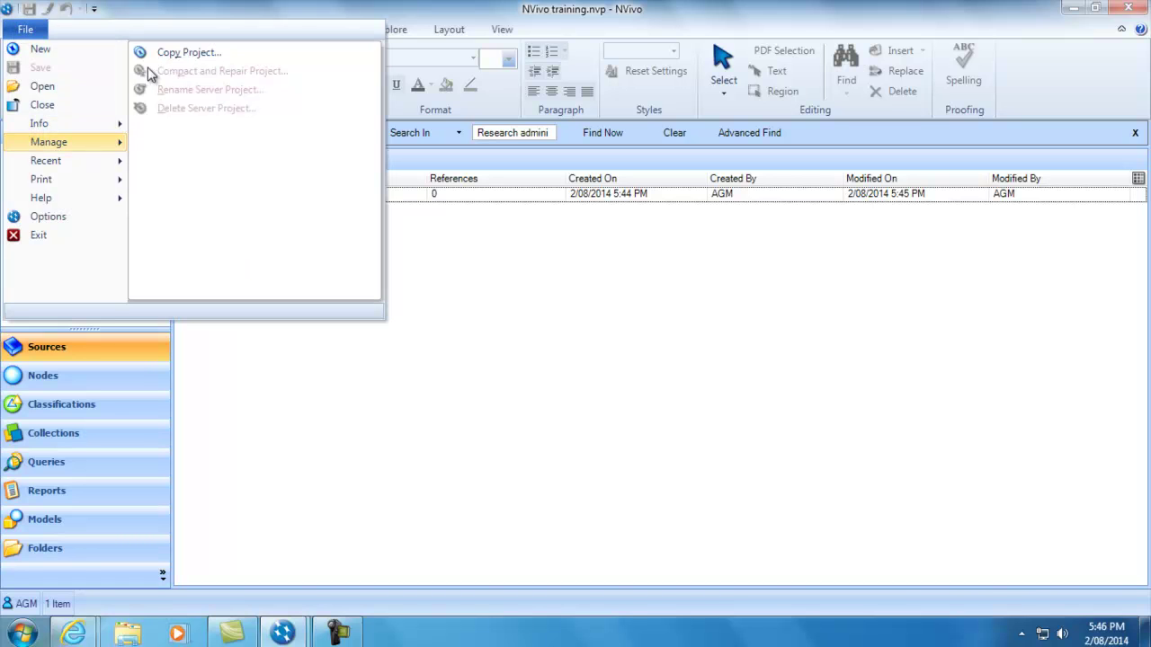
pyautogui.moveTo(118, 129)
pyautogui.moveTo(120, 149)
pyautogui.click(442, 237)
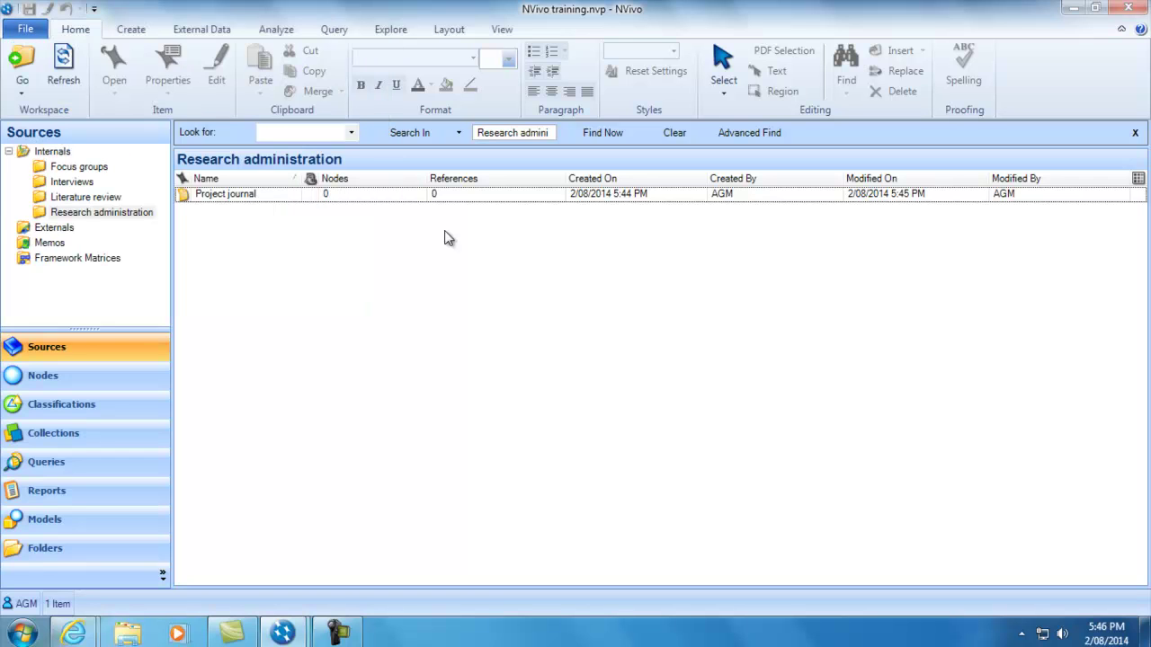
# Step: Create a memo named "Methodology" in the Memos folder with the description "Methological decisions", and close the empty memo
pyautogui.click(130, 31)
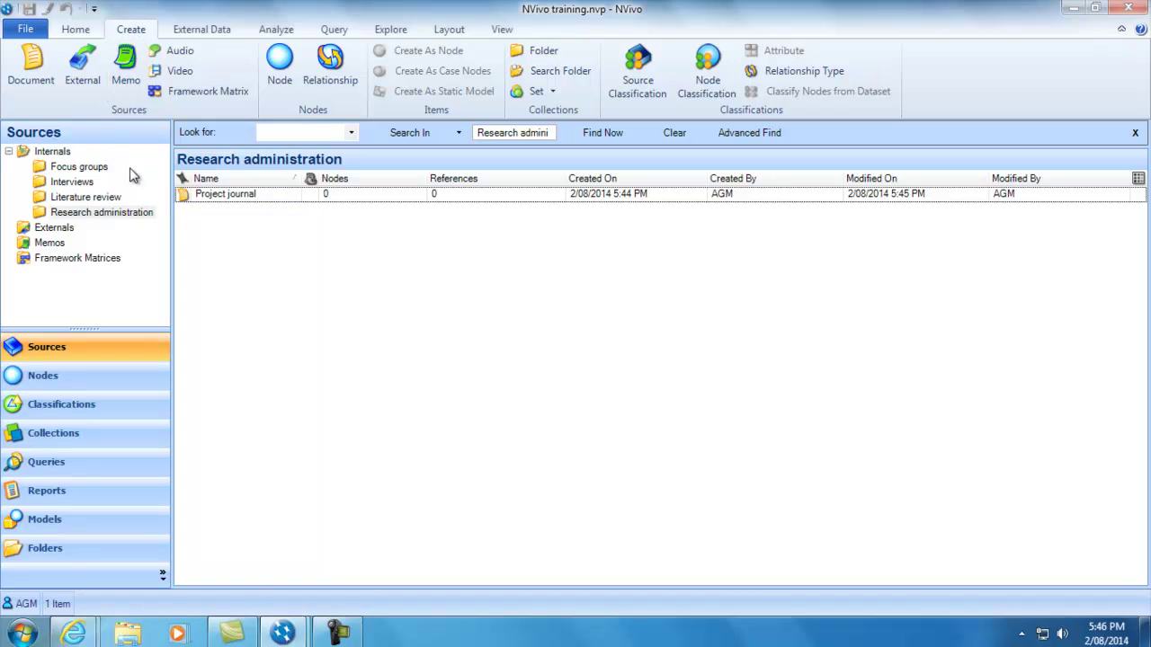
pyautogui.click(45, 248)
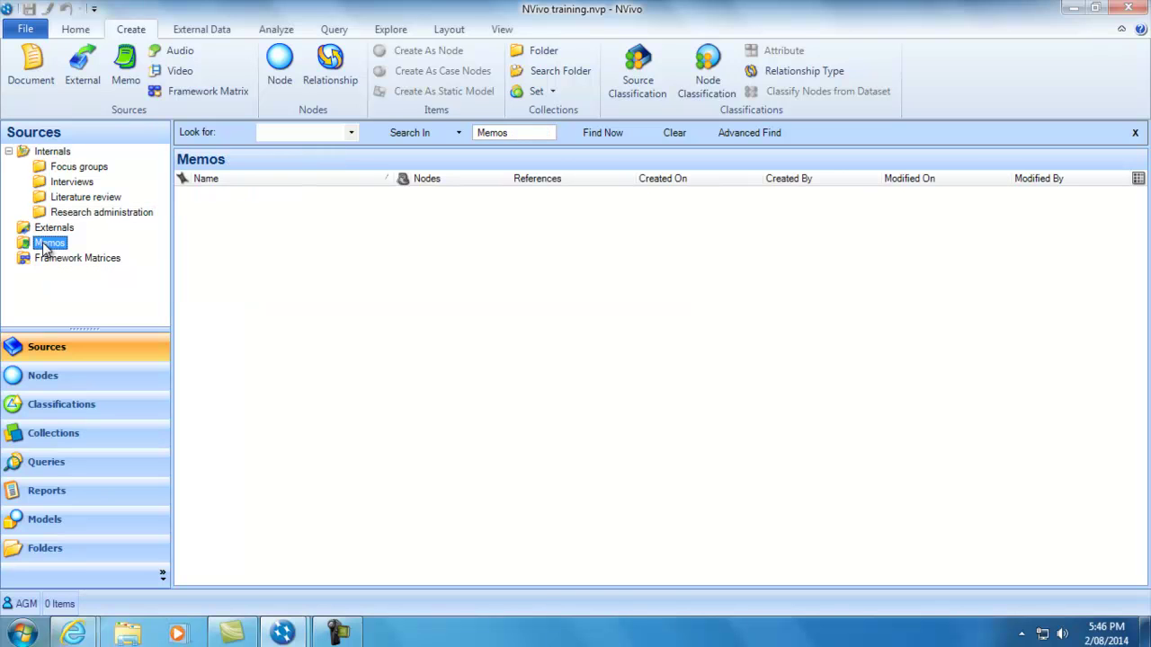
pyautogui.click(134, 72)
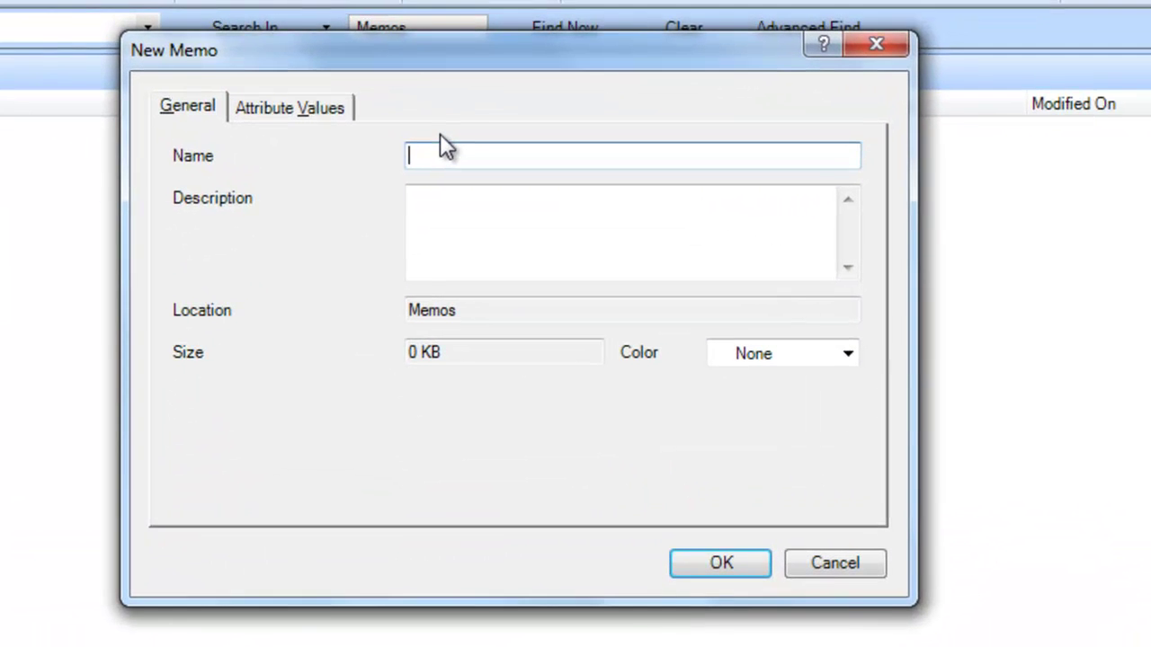
pyautogui.write('Methodology')
pyautogui.click(545, 220)
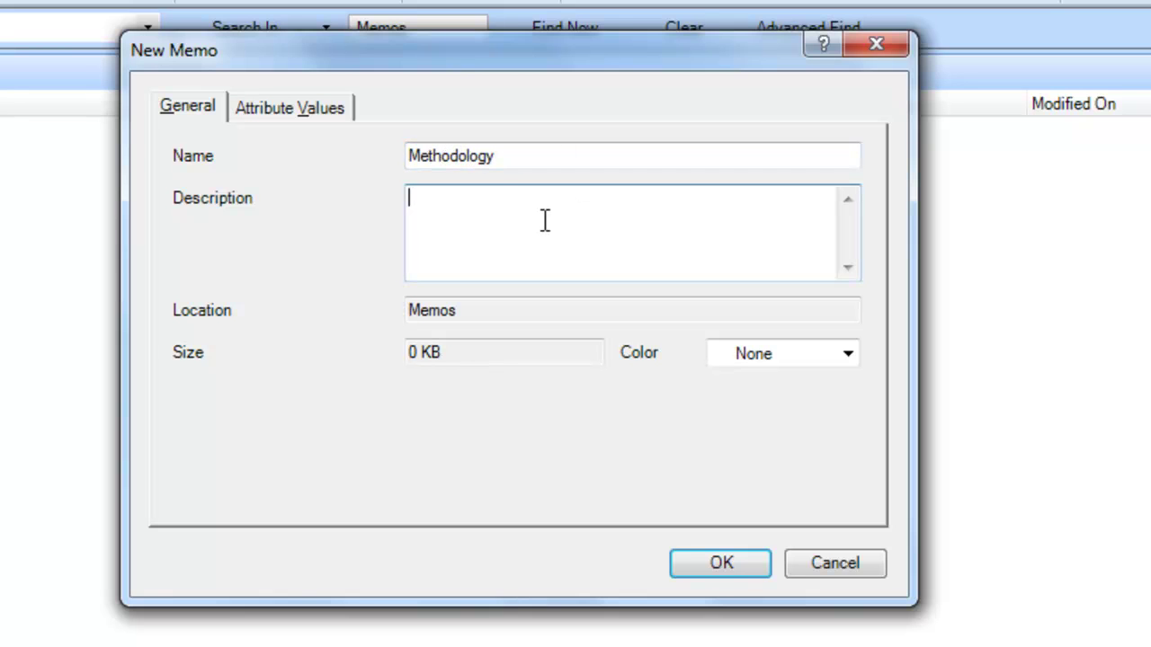
pyautogui.write('Methological decisions')
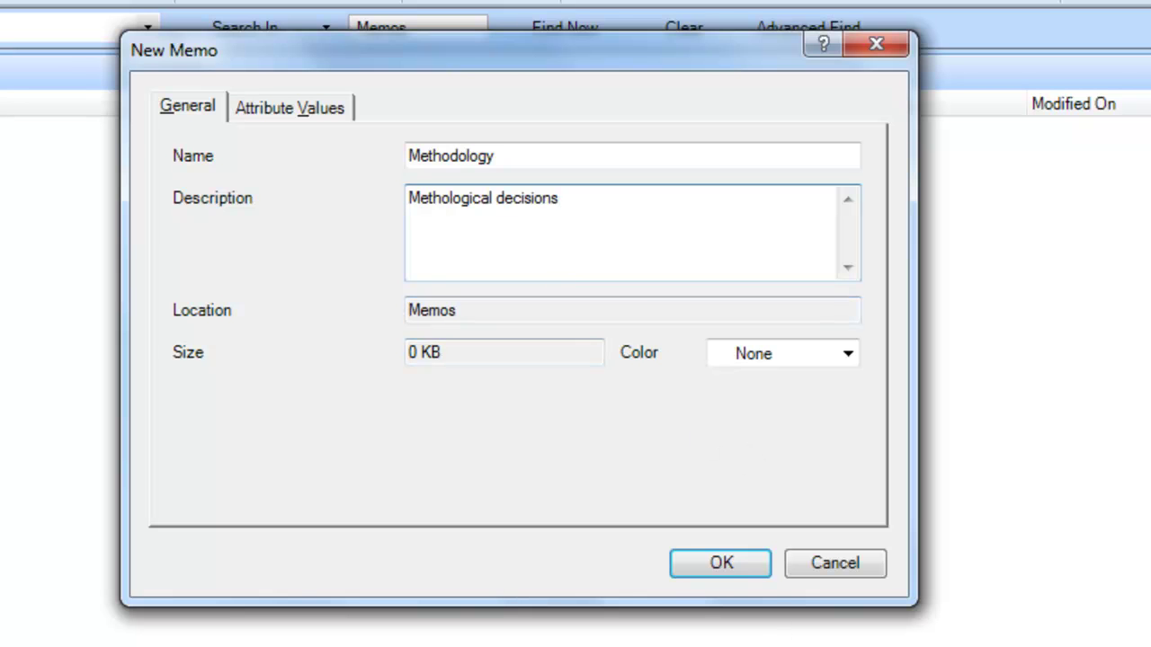
pyautogui.click(737, 562)
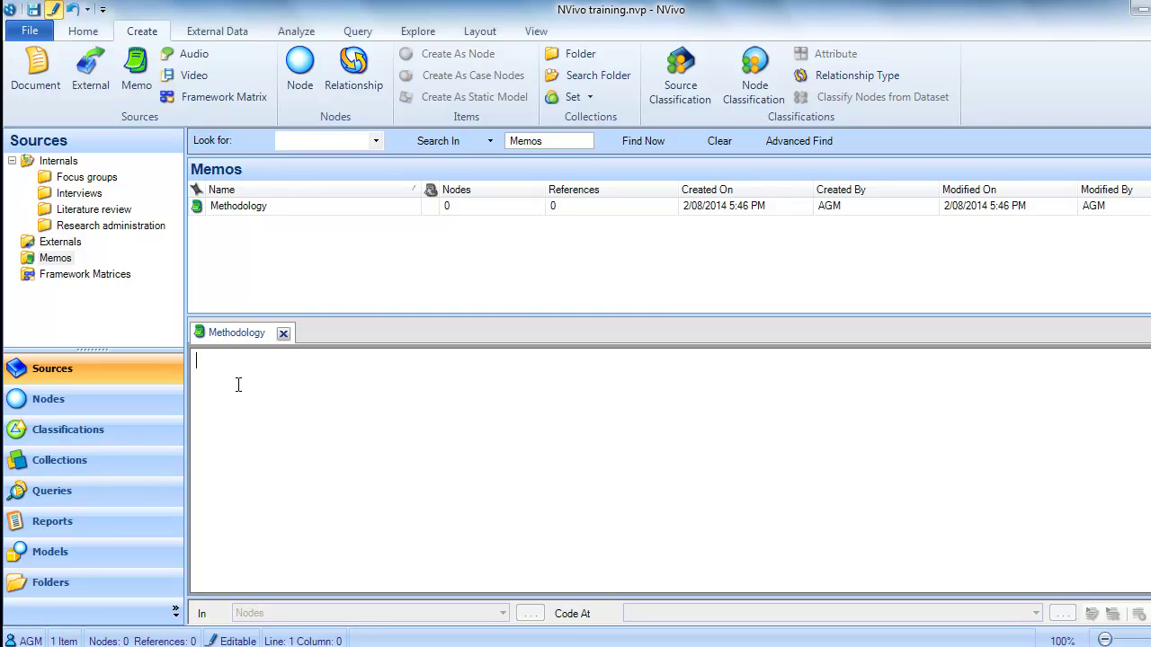
pyautogui.click(284, 333)
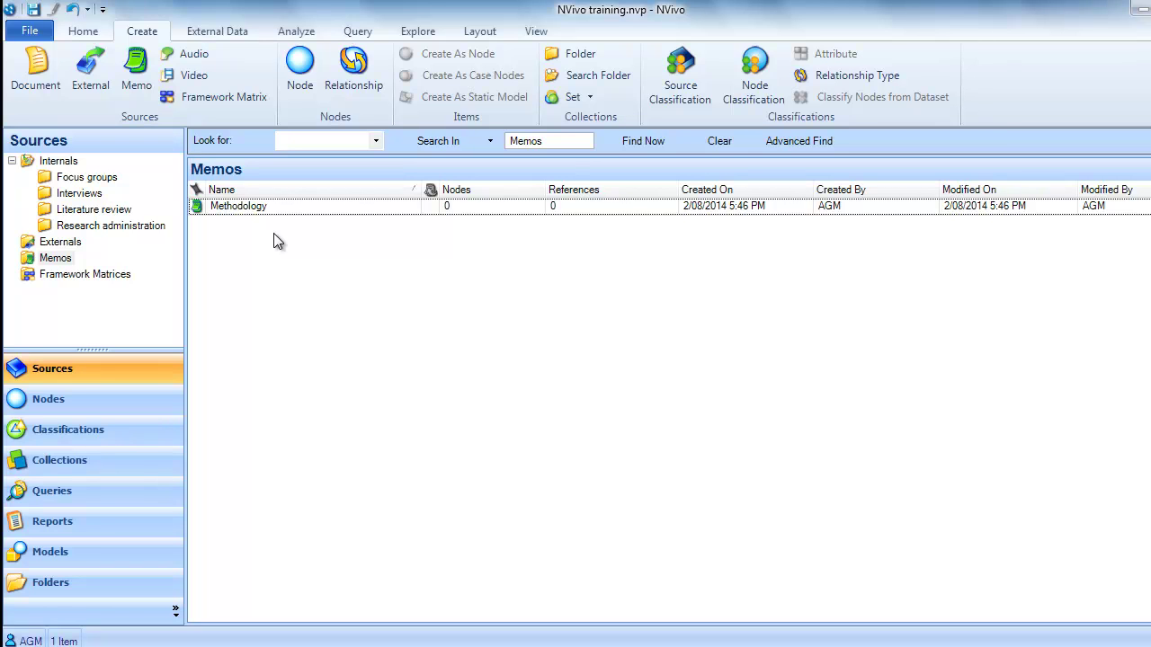
# Step: Start linking the first document in the Interviews folder to a new memo, named with the participant's first name followed by "'s interview observations"
pyautogui.click(47, 200)
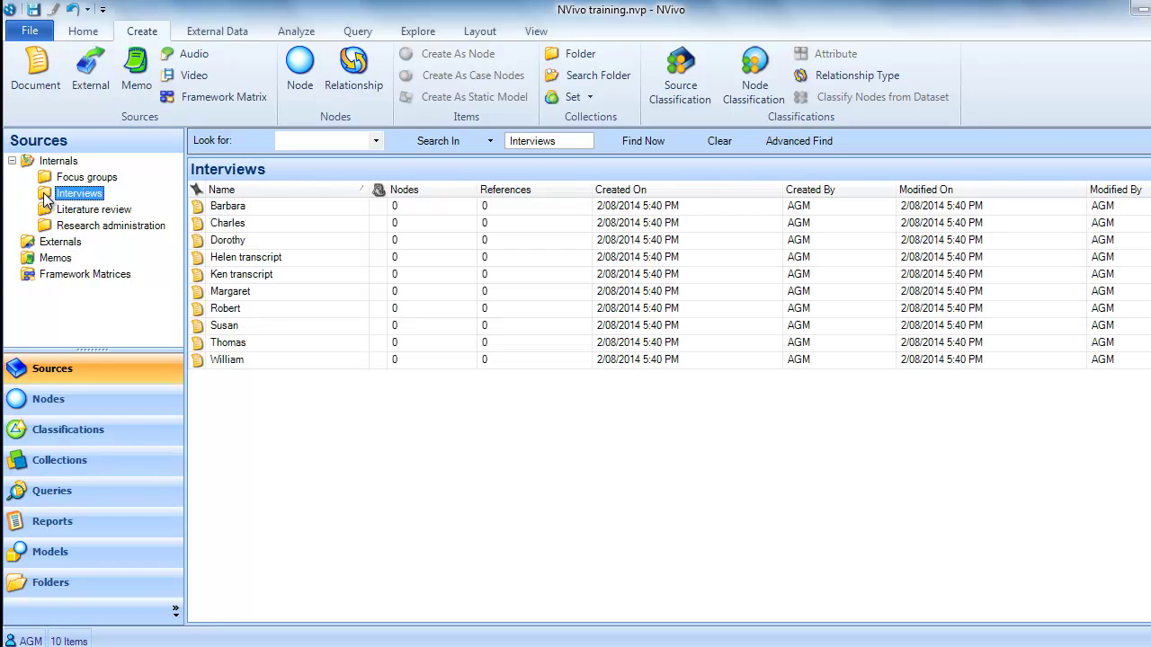
pyautogui.click(199, 212)
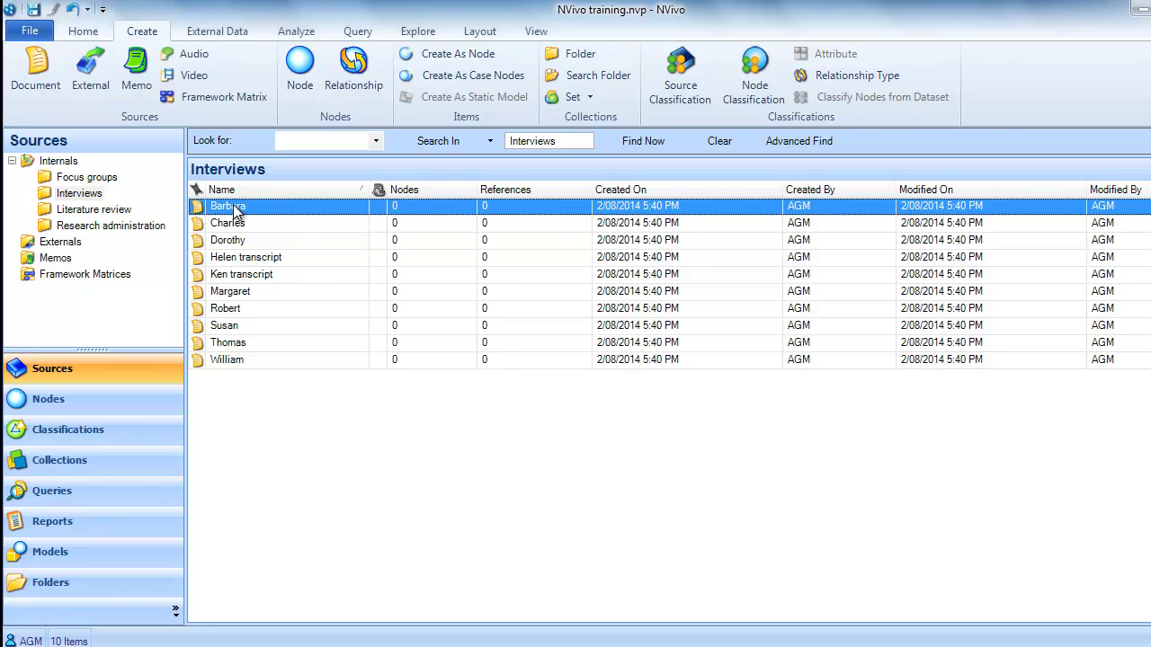
pyautogui.rightClick(236, 209)
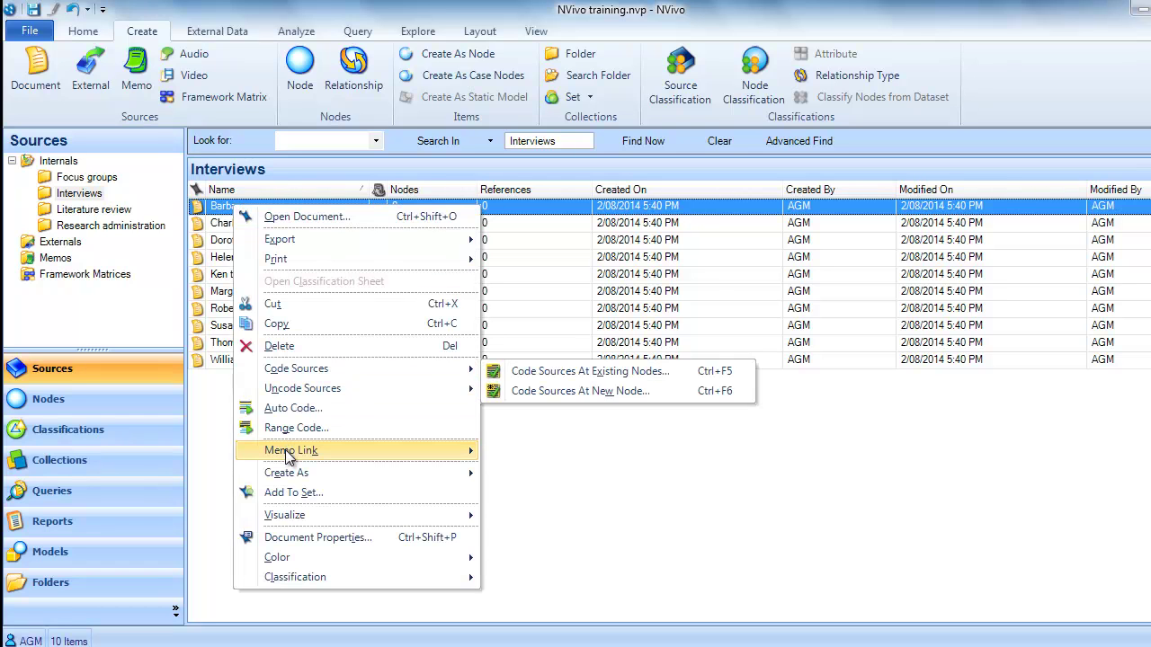
pyautogui.moveTo(290, 457)
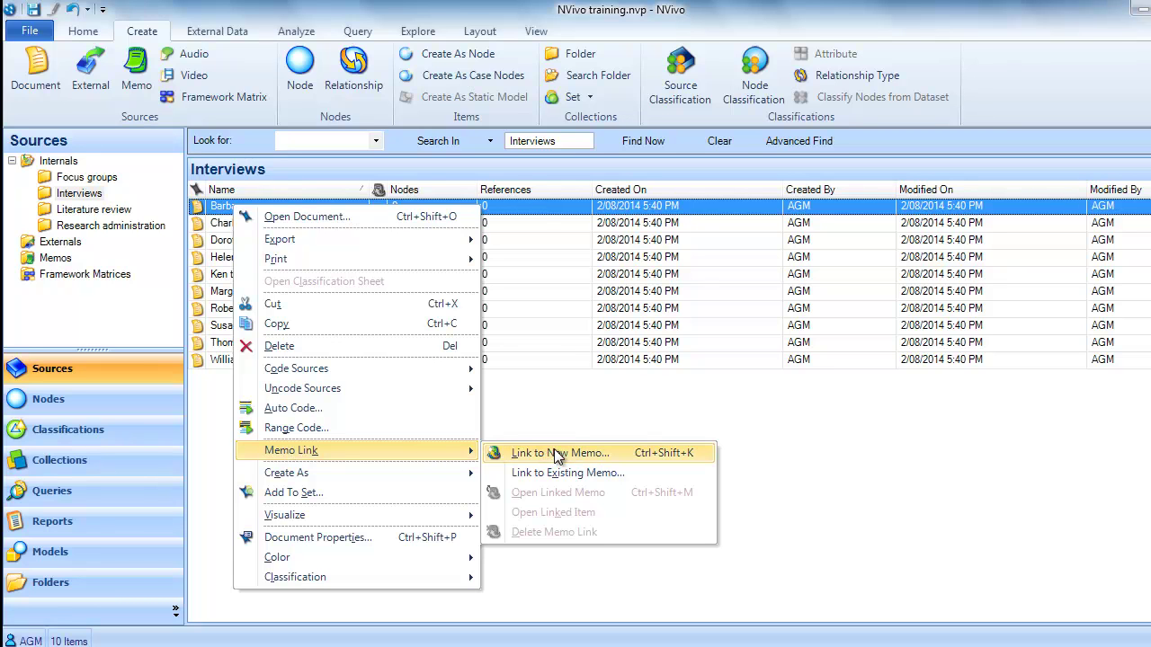
pyautogui.click(584, 452)
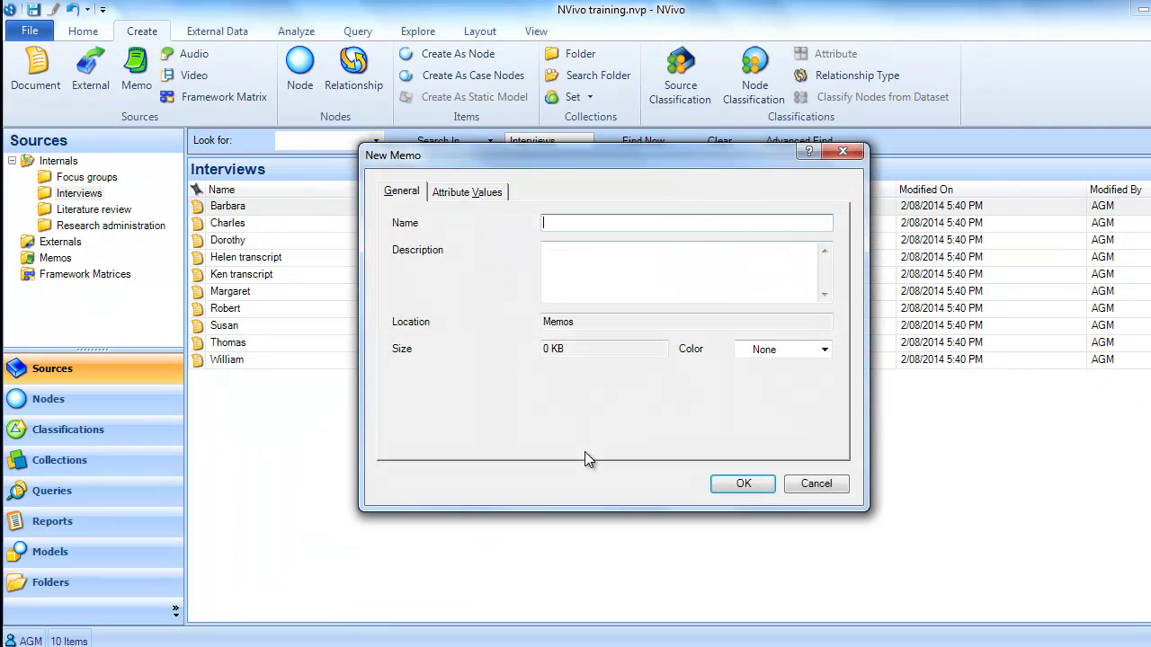
pyautogui.write('Barbara')
pyautogui.write("'s ")
pyautogui.write('f')
pyautogui.write('interview')
pyautogui.write(' observat5io')
pyautogui.press('BackSpace')
pyautogui.press('BackSpace')
pyautogui.press('BackSpace')
pyautogui.write('ions')
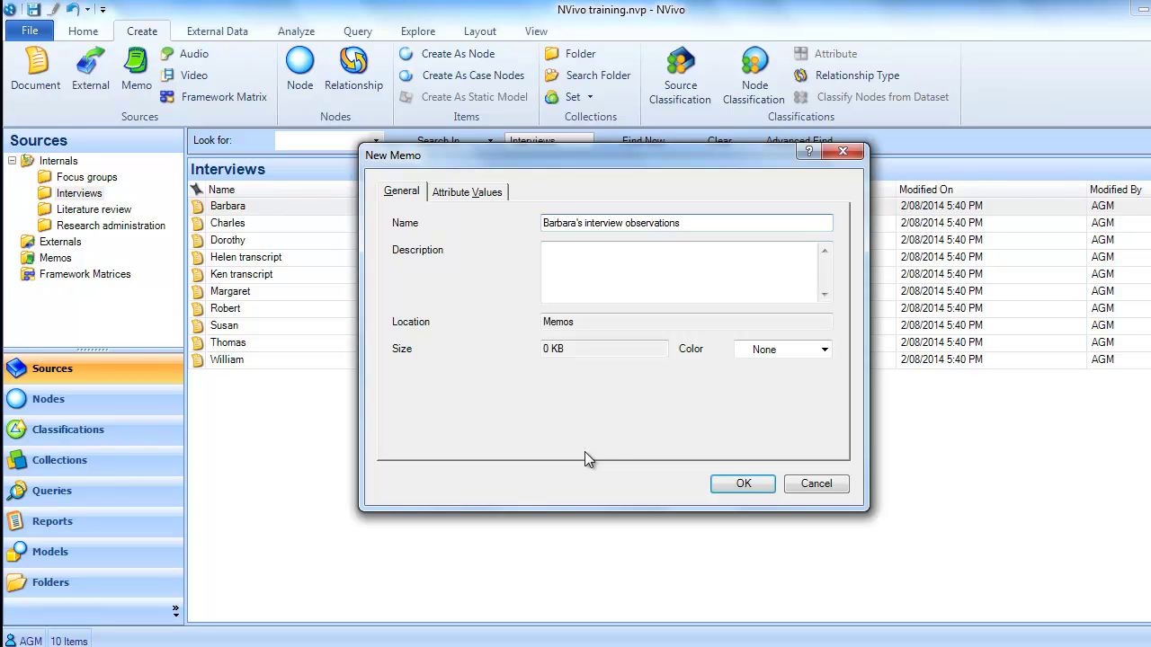
# Step: Describe the linked memo as "My observations during" the participant's "interview (e.g. non verbal language)", create it, and close it
pyautogui.click(583, 255)
pyautogui.write('Myb')
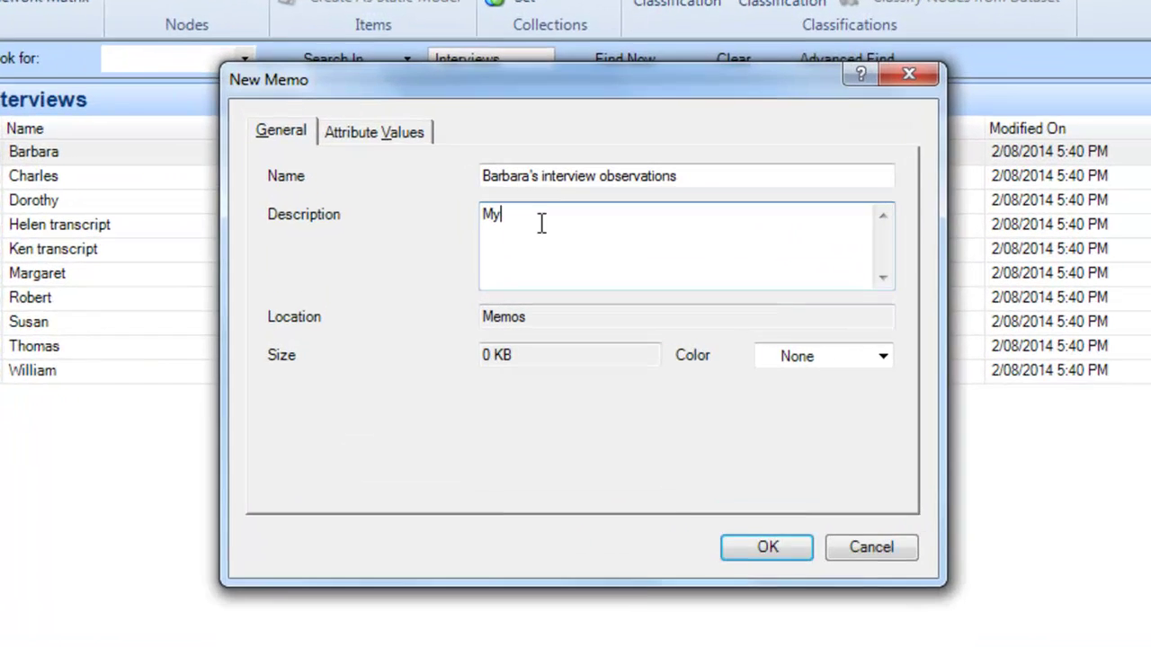
pyautogui.press('BackSpace')
pyautogui.write('obser')
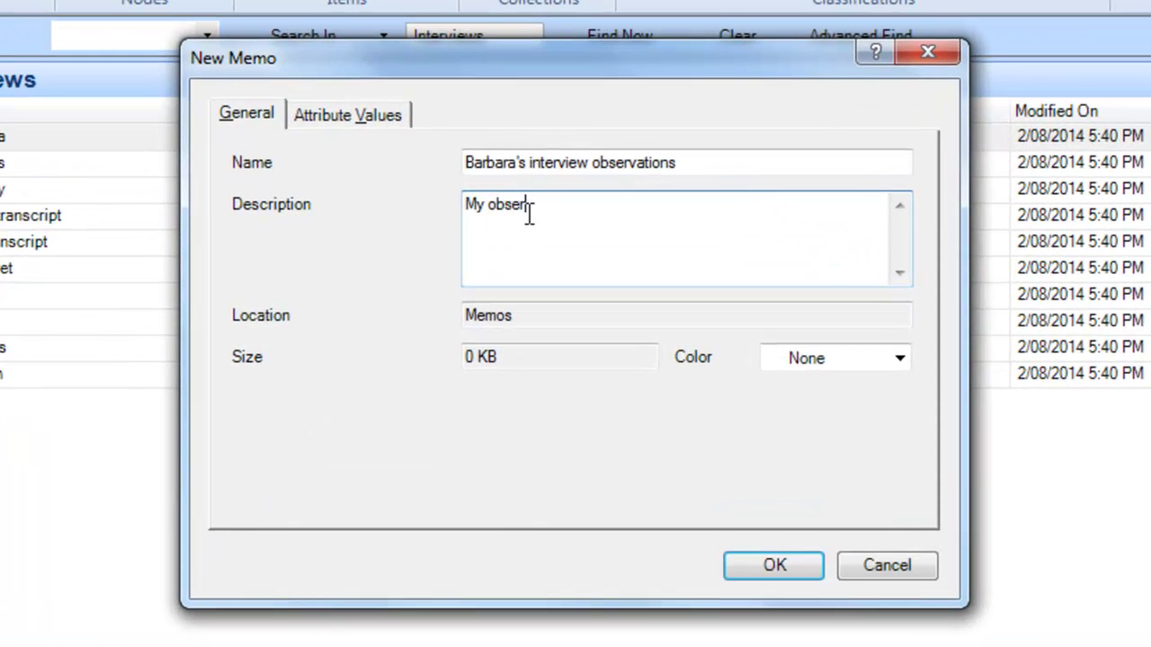
pyautogui.write('vations during B')
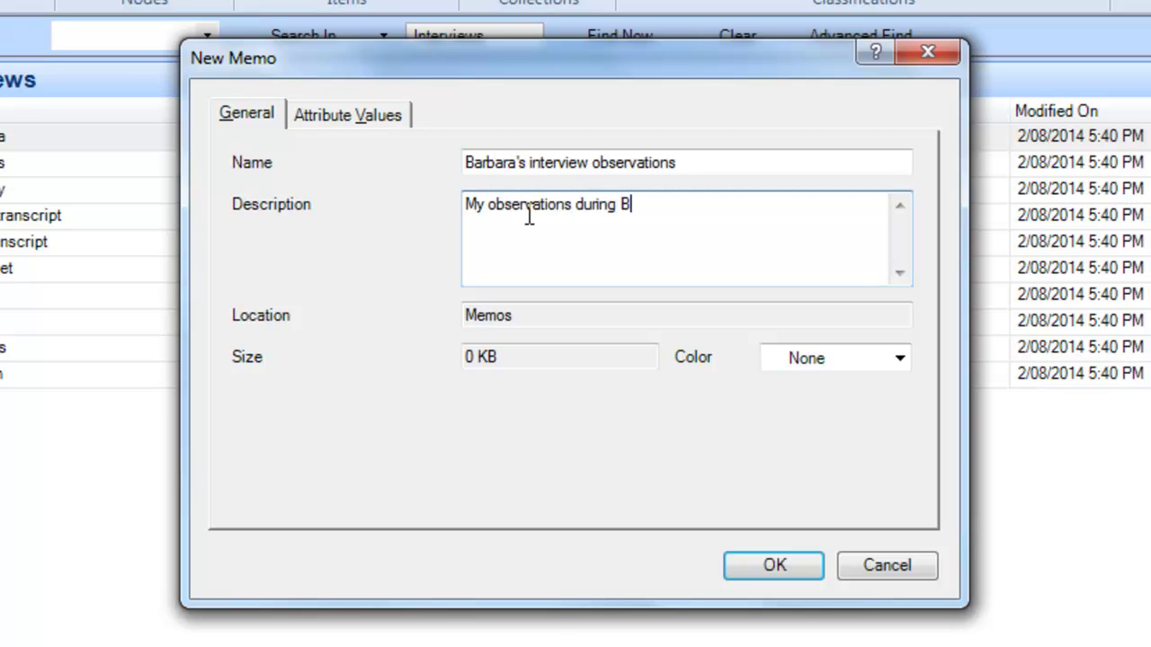
pyautogui.write("arbara's interview (")
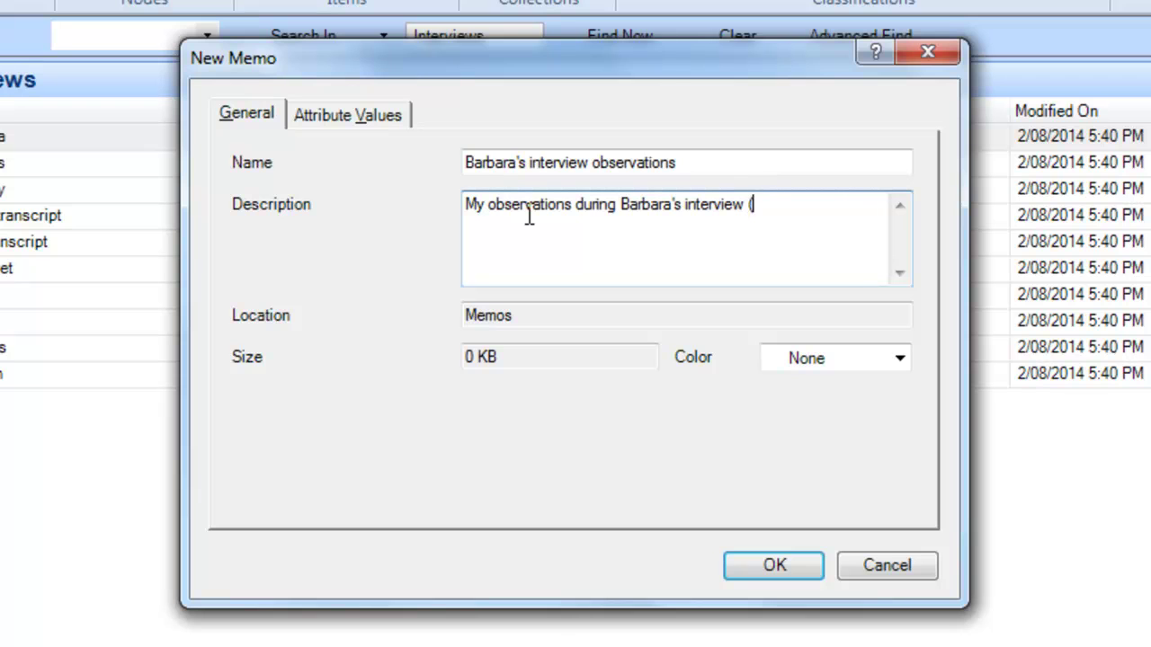
pyautogui.write('e.g. non verbal')
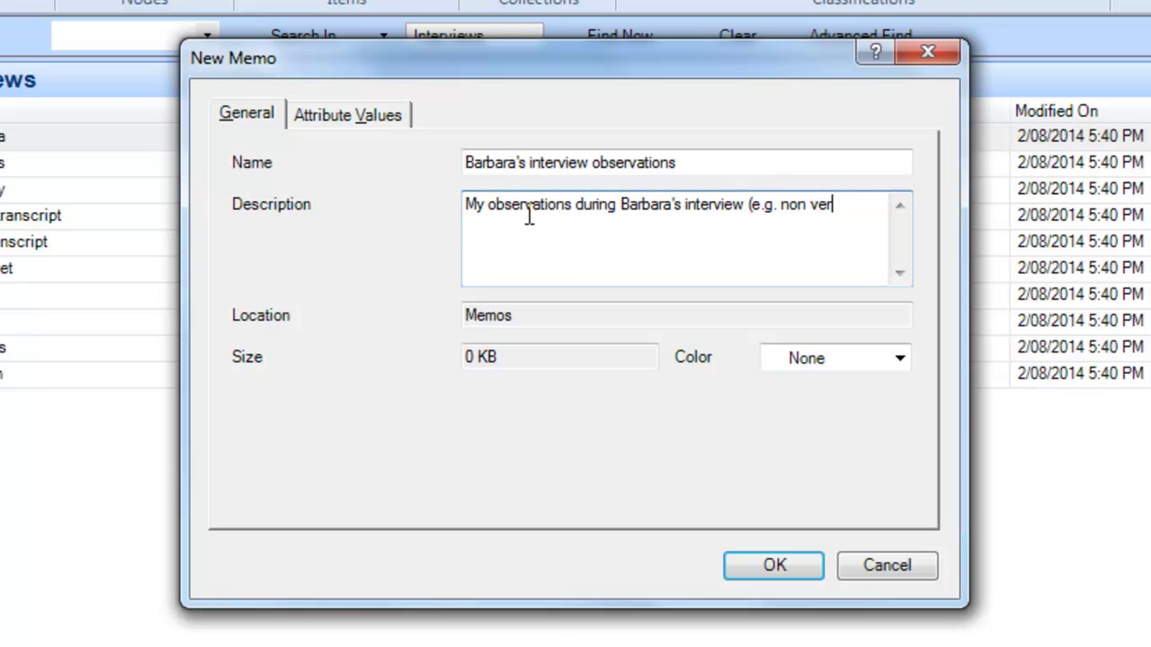
pyautogui.write(' language)')
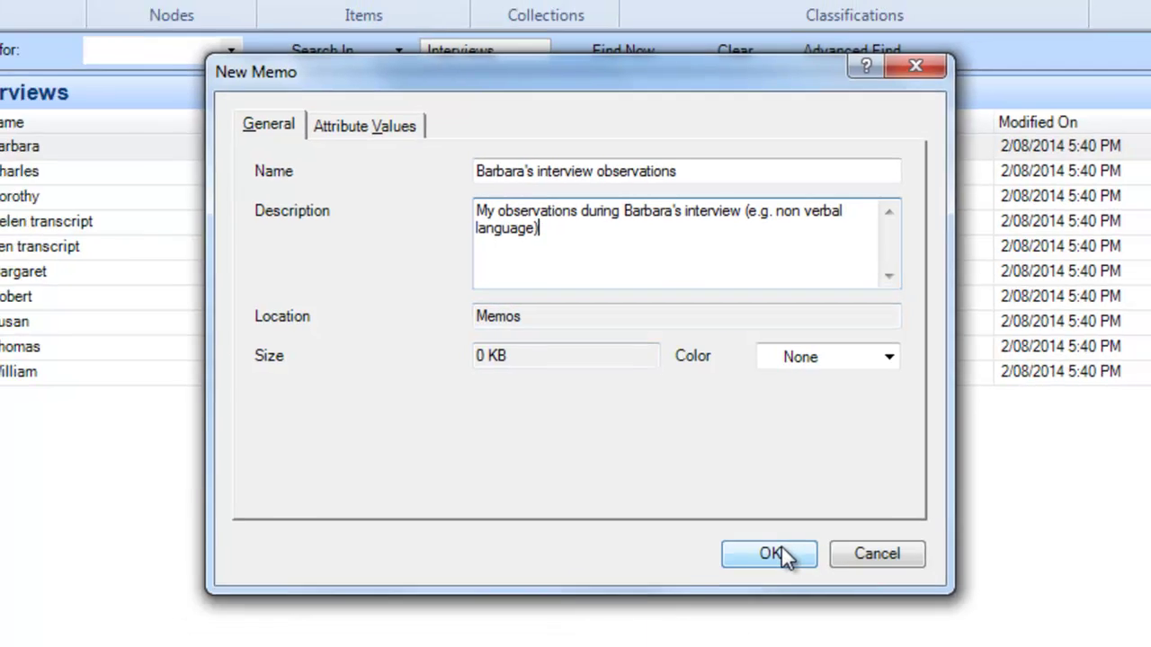
pyautogui.click(775, 552)
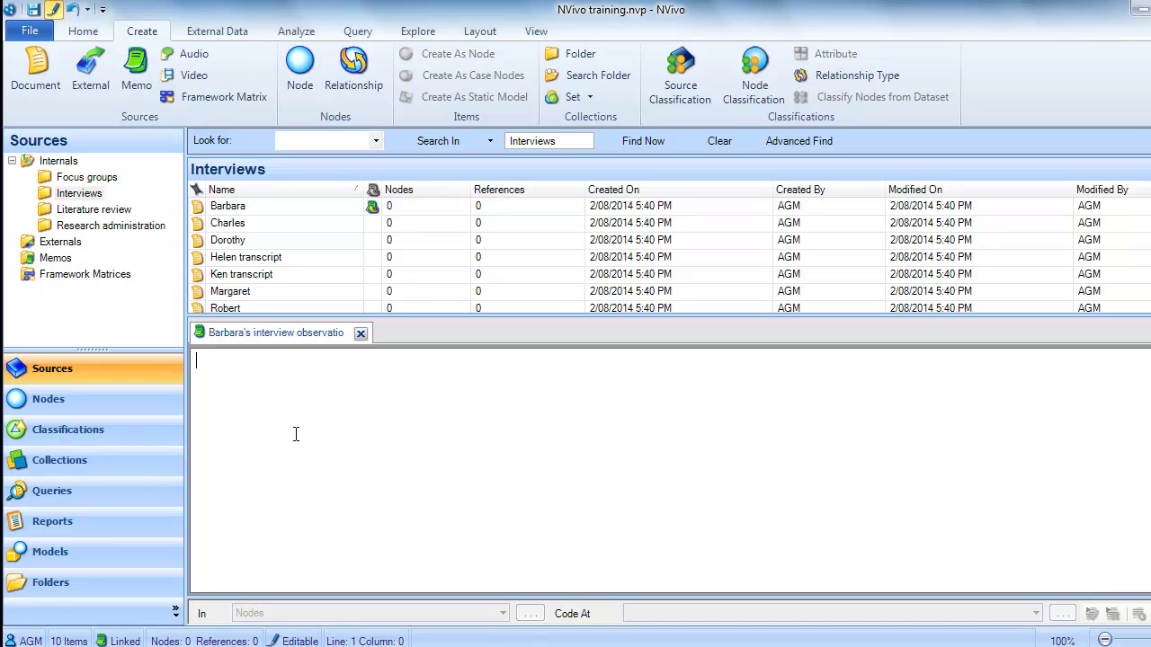
pyautogui.click(360, 334)
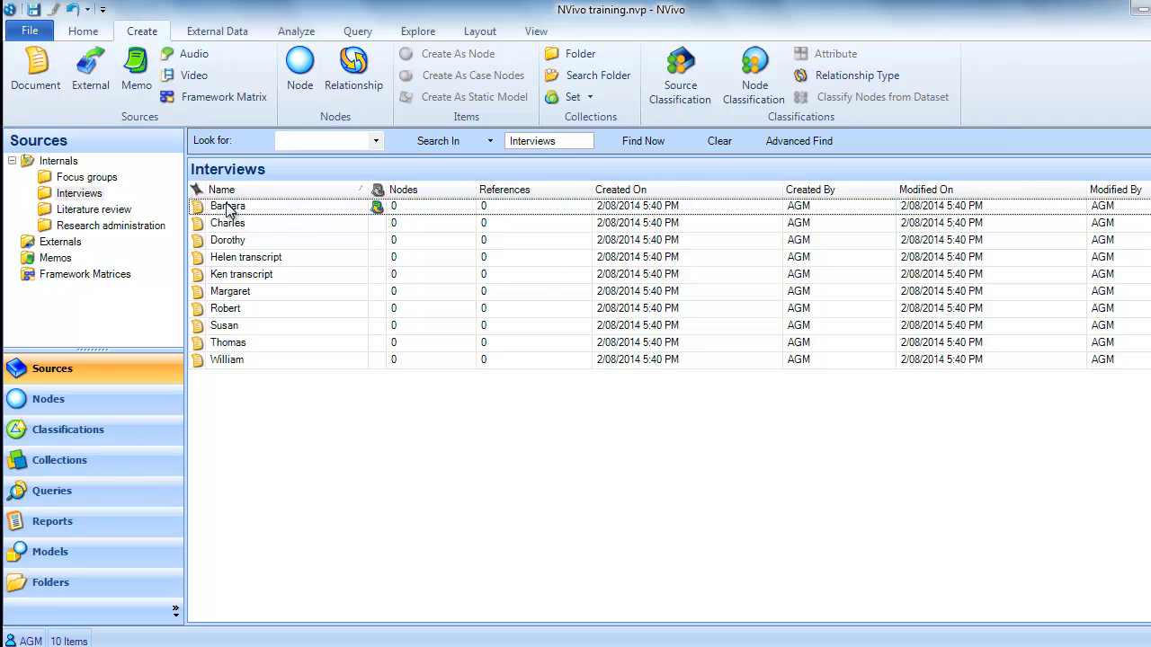
# Step: Open the memo linked to the first interview, switch it to editing, and close it without adding text
pyautogui.moveTo(376, 205)
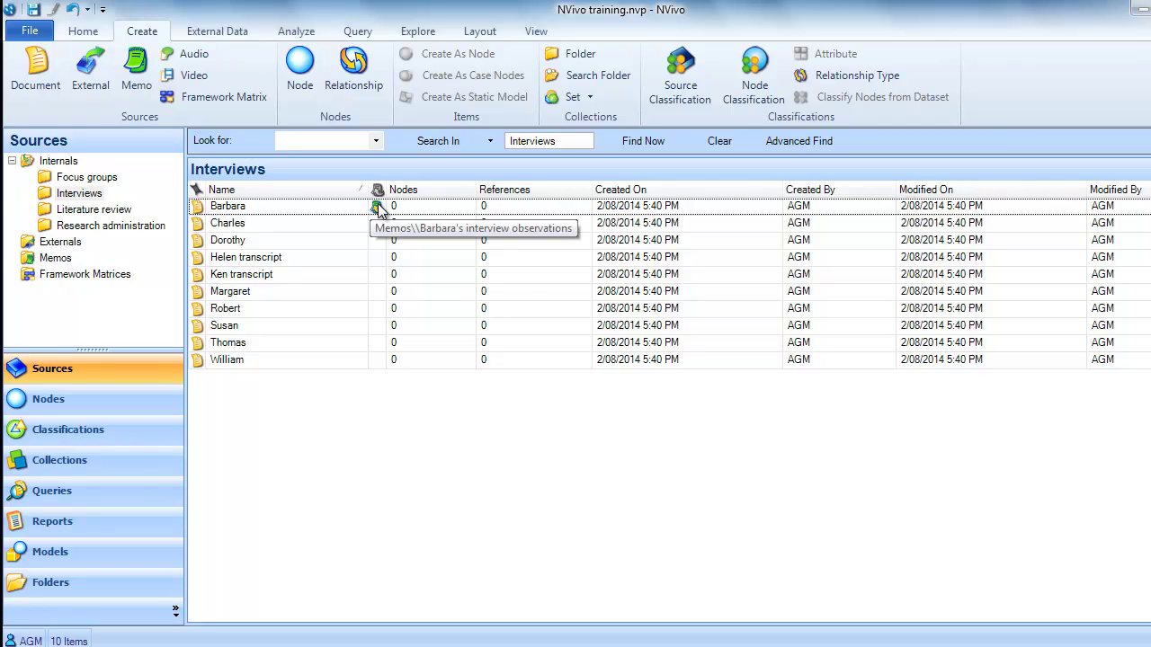
pyautogui.click(308, 213)
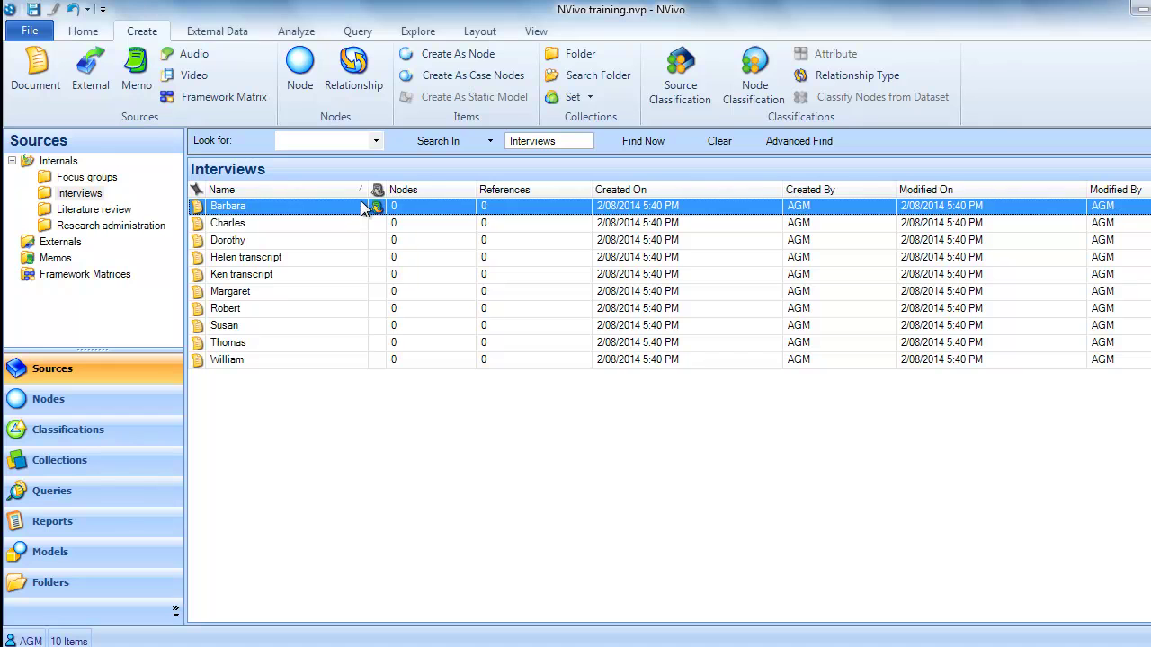
pyautogui.rightClick(352, 210)
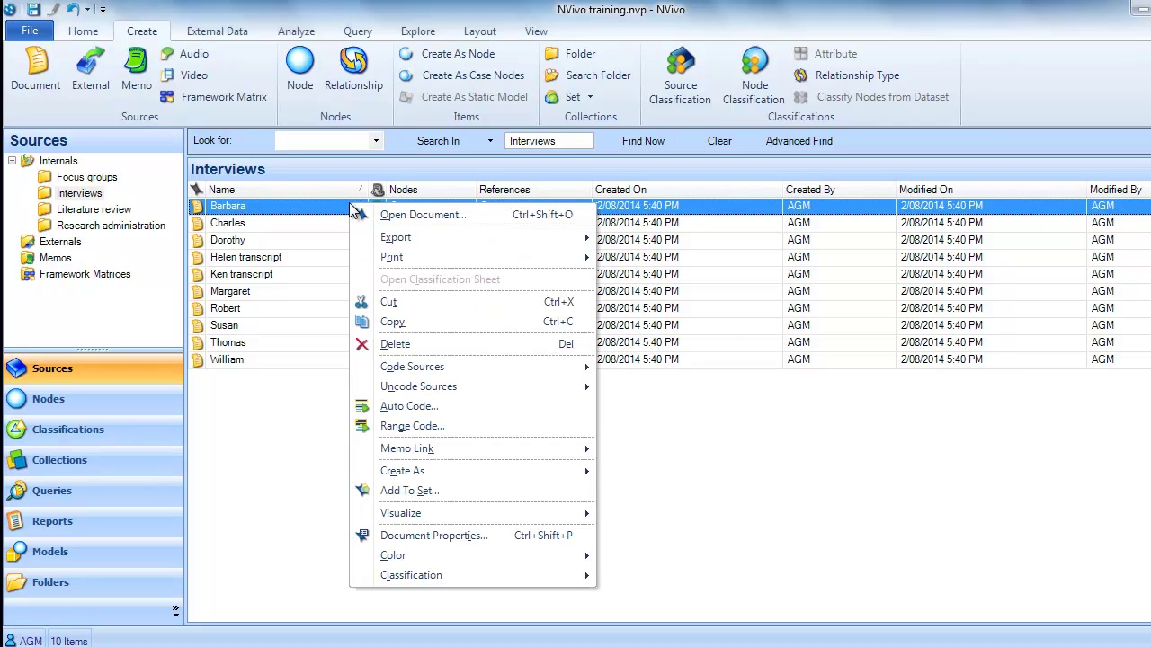
pyautogui.moveTo(430, 451)
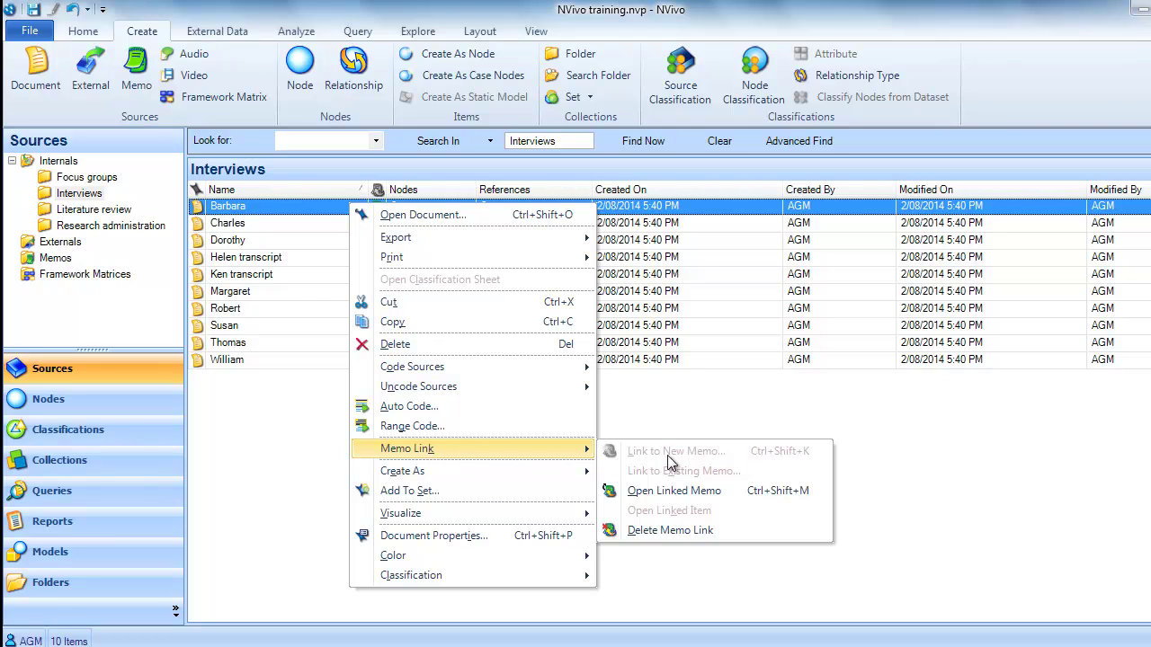
pyautogui.click(674, 491)
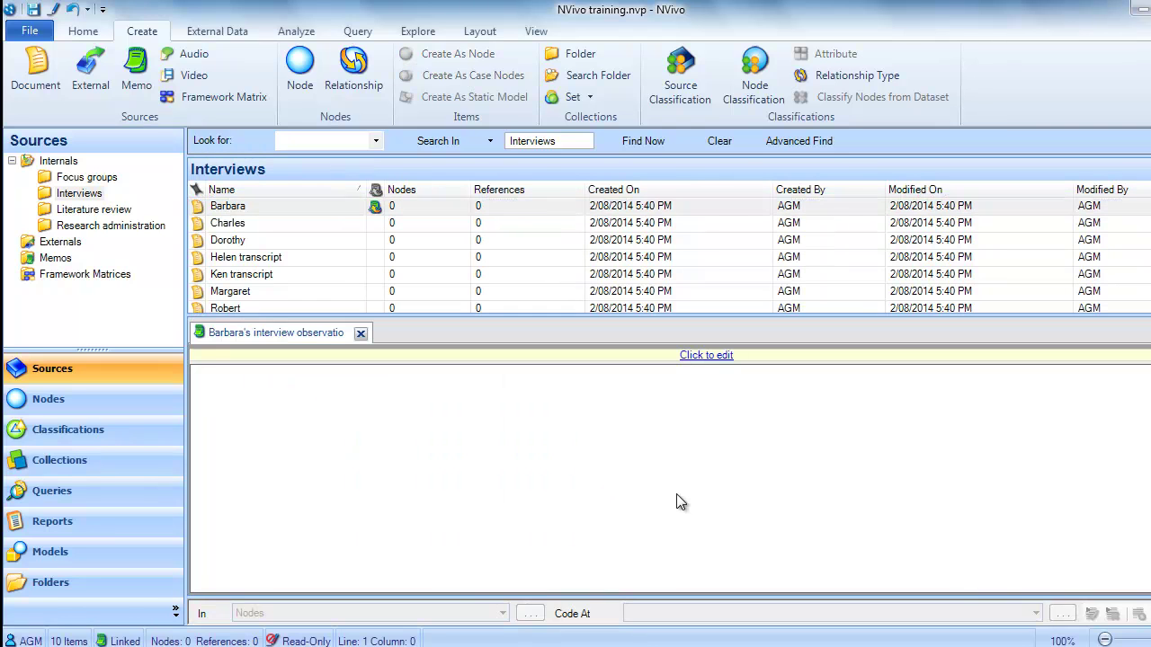
pyautogui.click(706, 360)
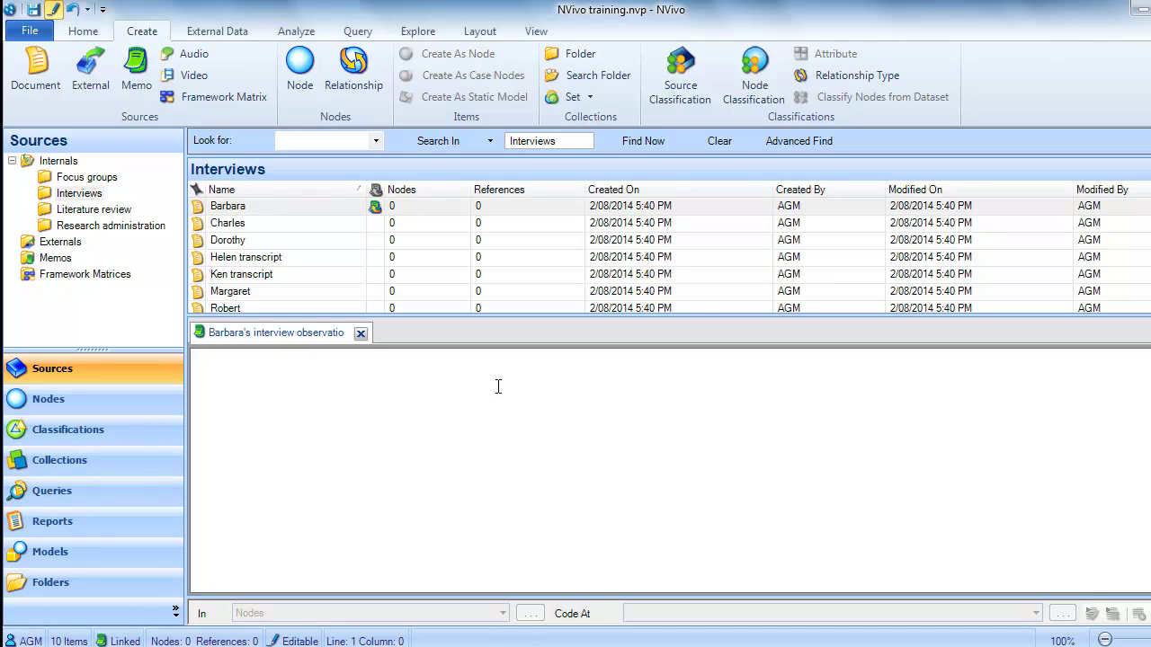
pyautogui.click(361, 333)
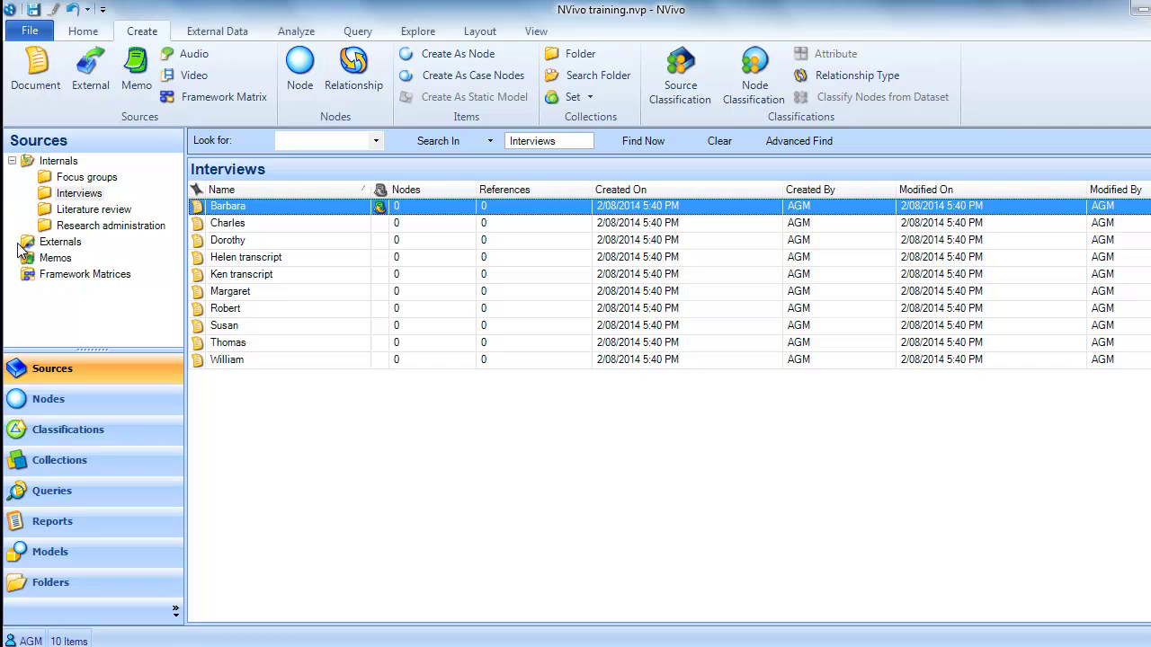
# Step: Start a new external in the Externals folder, named "Methodology book" followed by the author's surname and 2005 in parentheses
pyautogui.moveTo(51, 250)
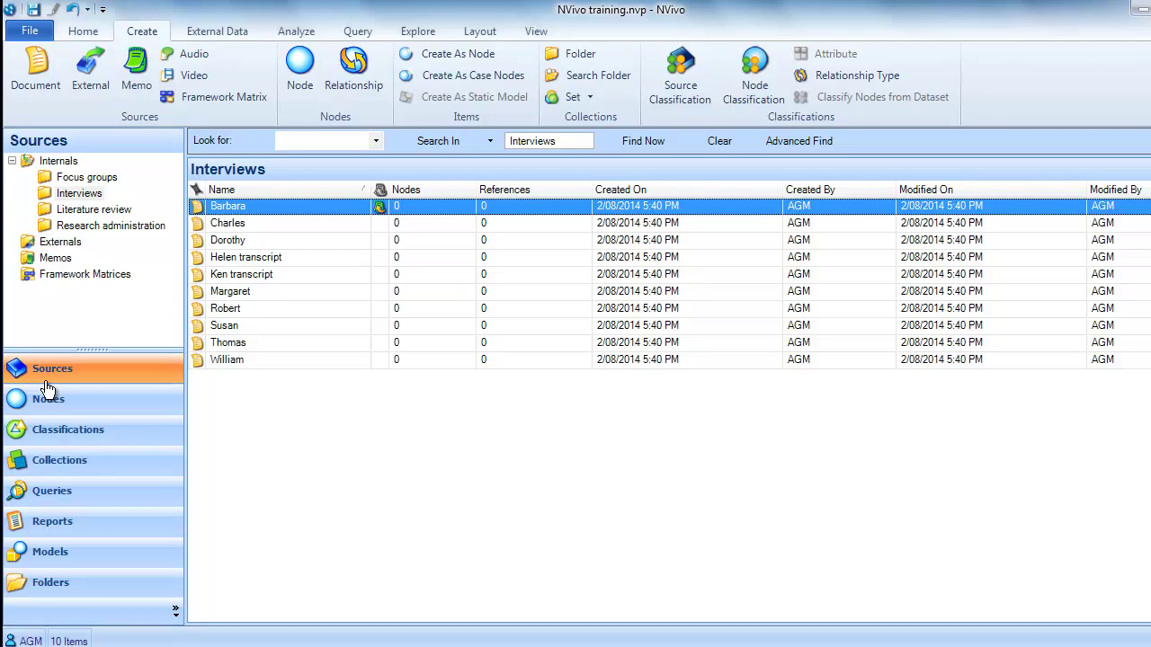
pyautogui.click(47, 243)
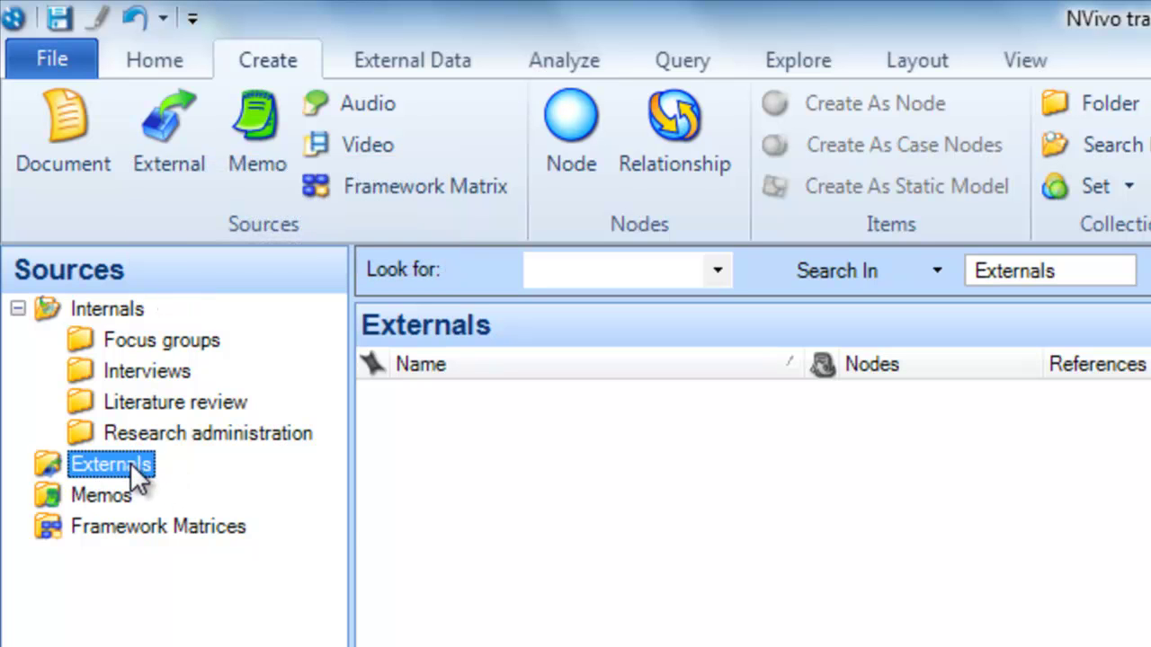
pyautogui.moveTo(131, 463)
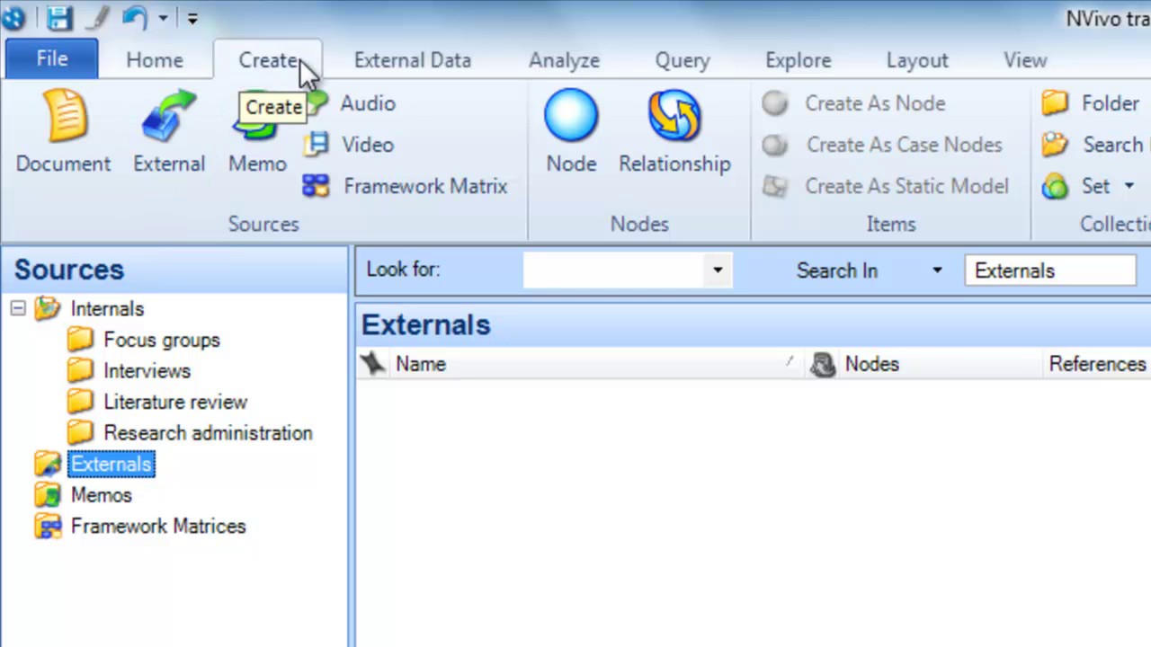
pyautogui.click(170, 142)
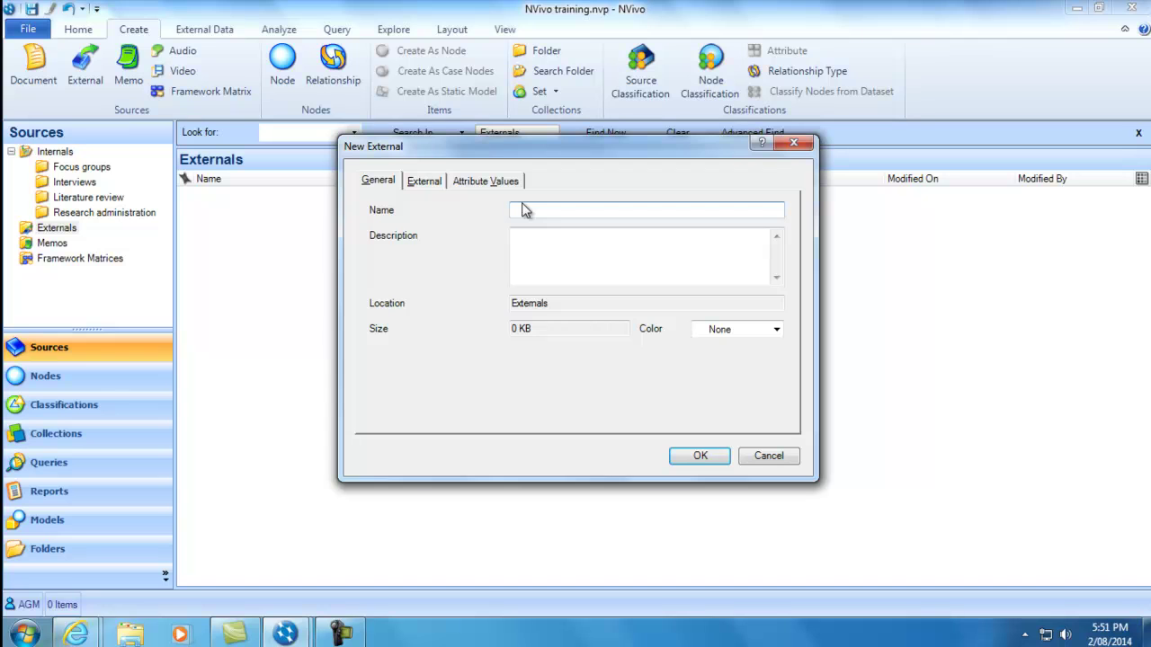
pyautogui.write('Methodology boo')
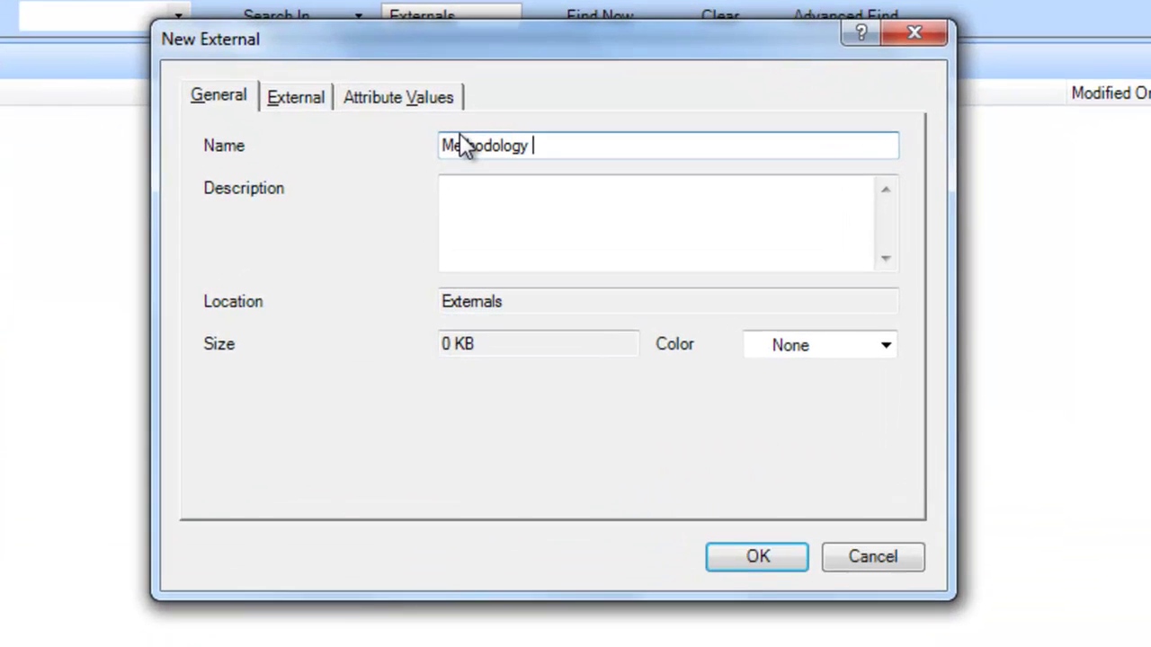
pyautogui.write('k')
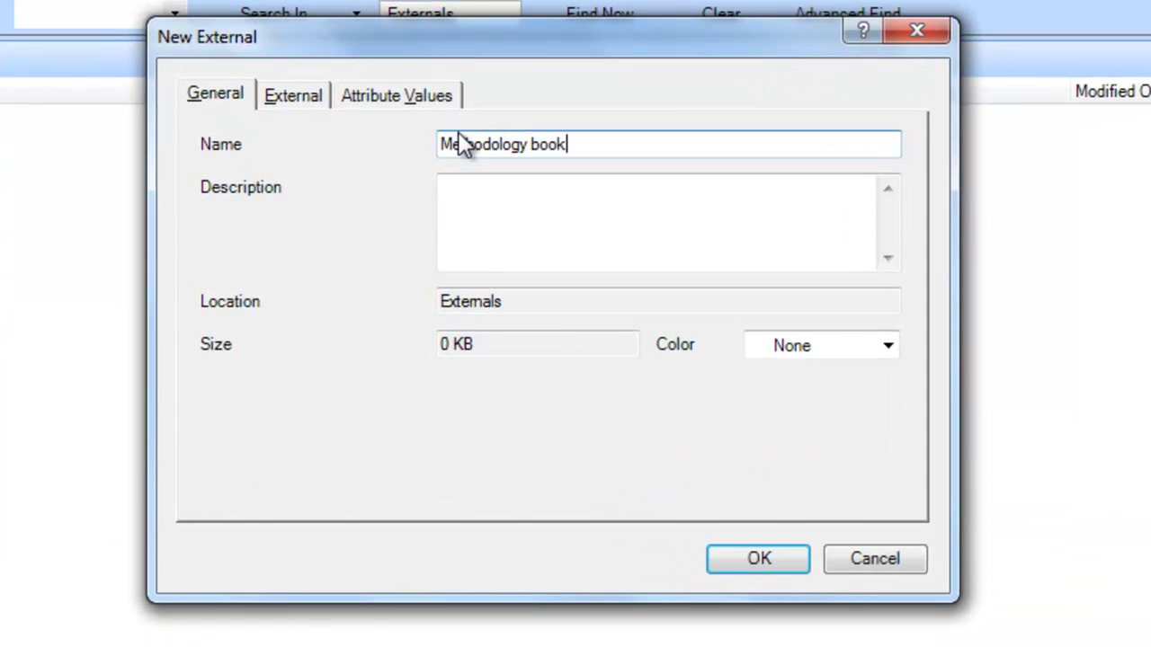
pyautogui.write(' (Smith, 2005)')
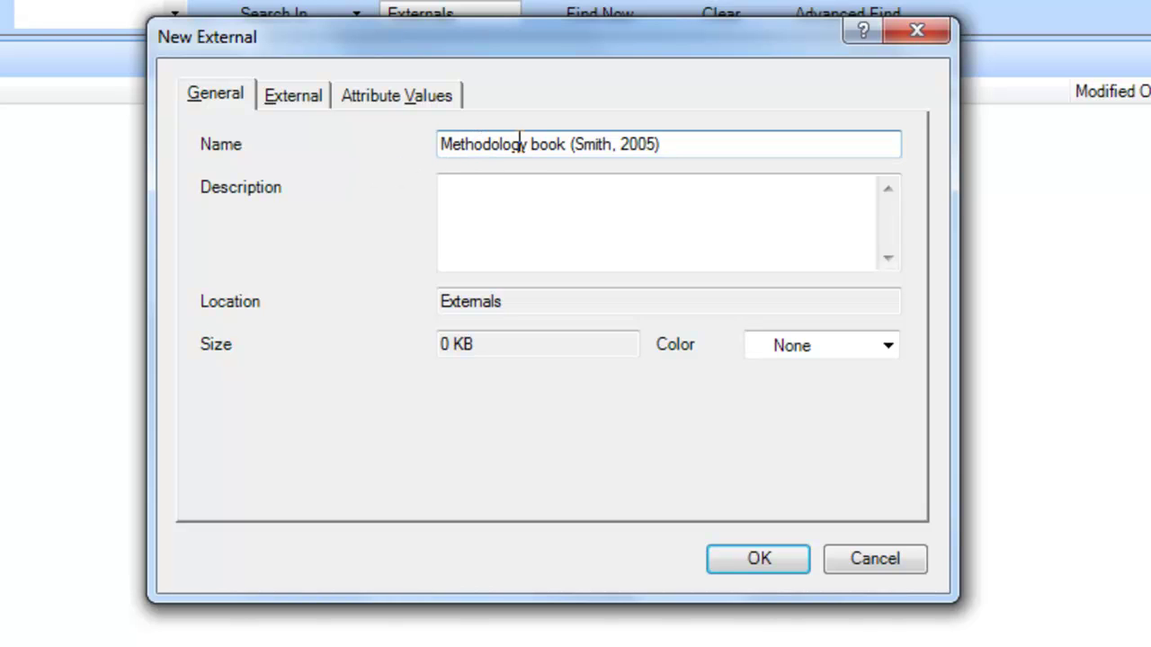
pyautogui.click(621, 194)
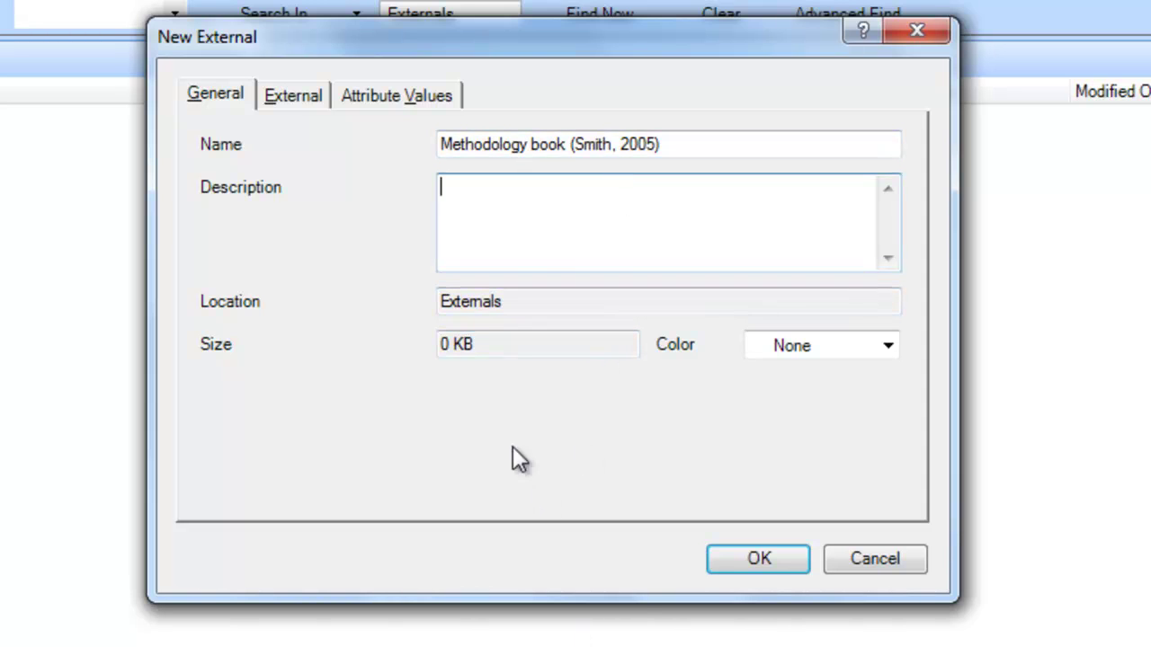
# Step: Set the external's type to Other with the location description "Library, third floor", and create it
pyautogui.click(292, 95)
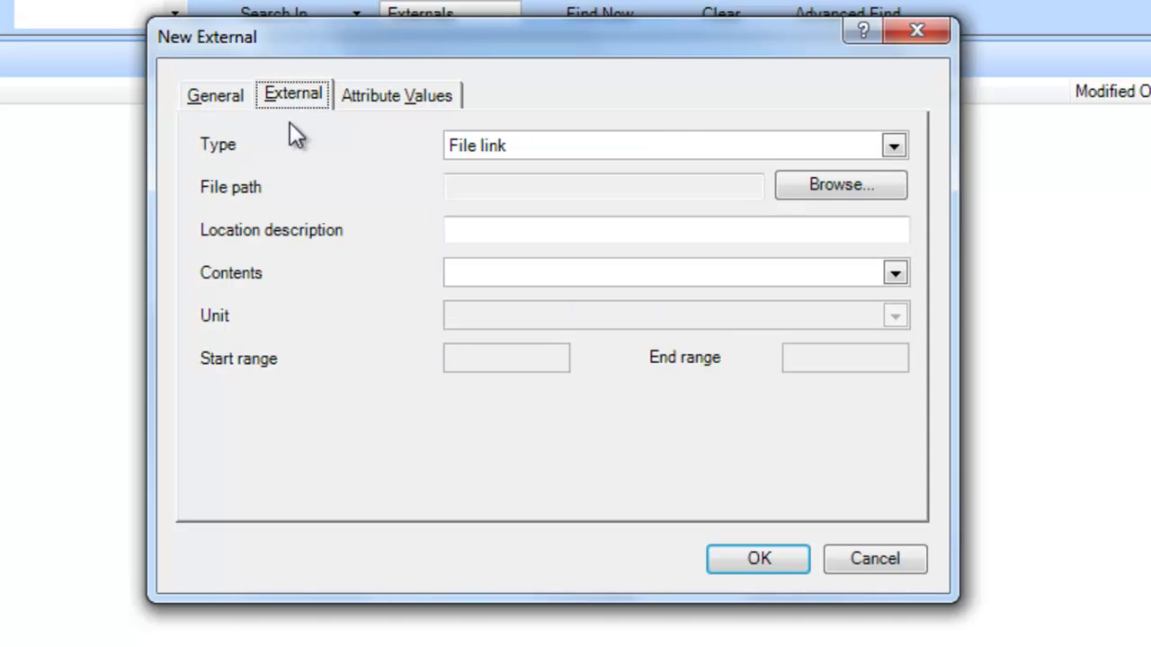
pyautogui.click(896, 146)
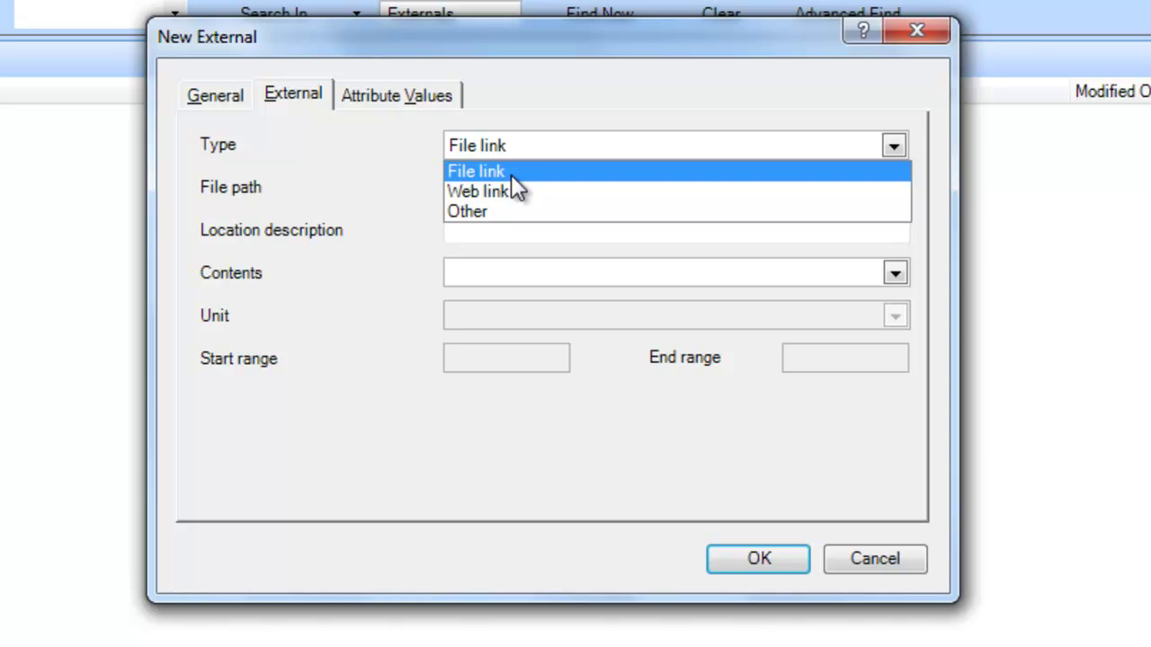
pyautogui.click(475, 214)
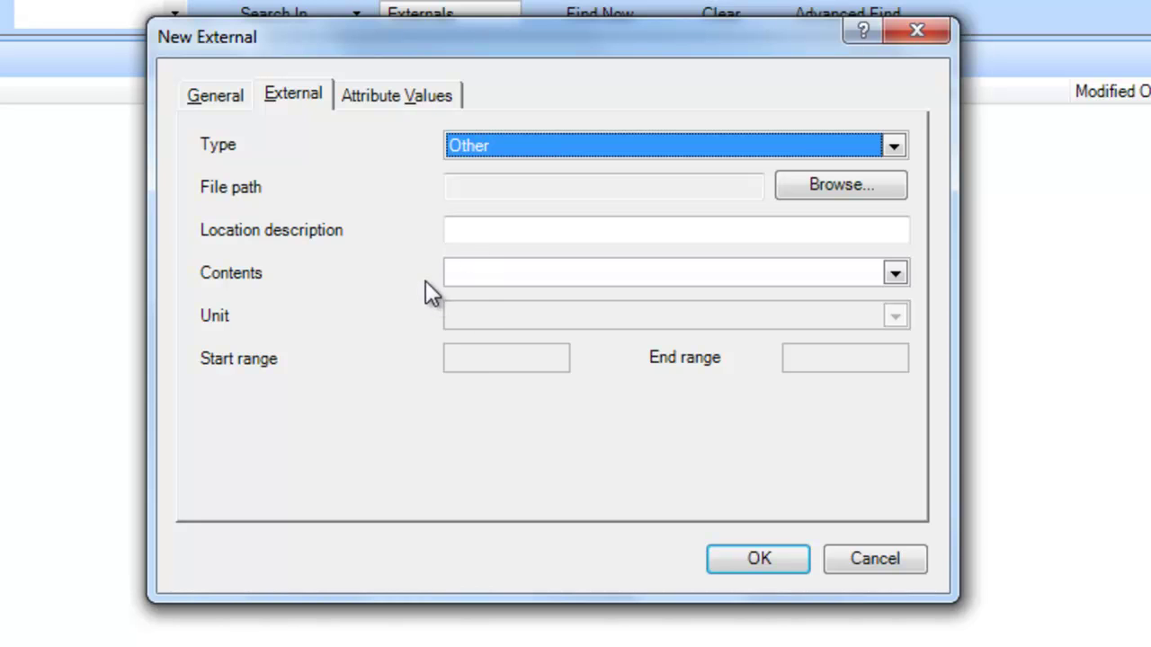
pyautogui.click(463, 238)
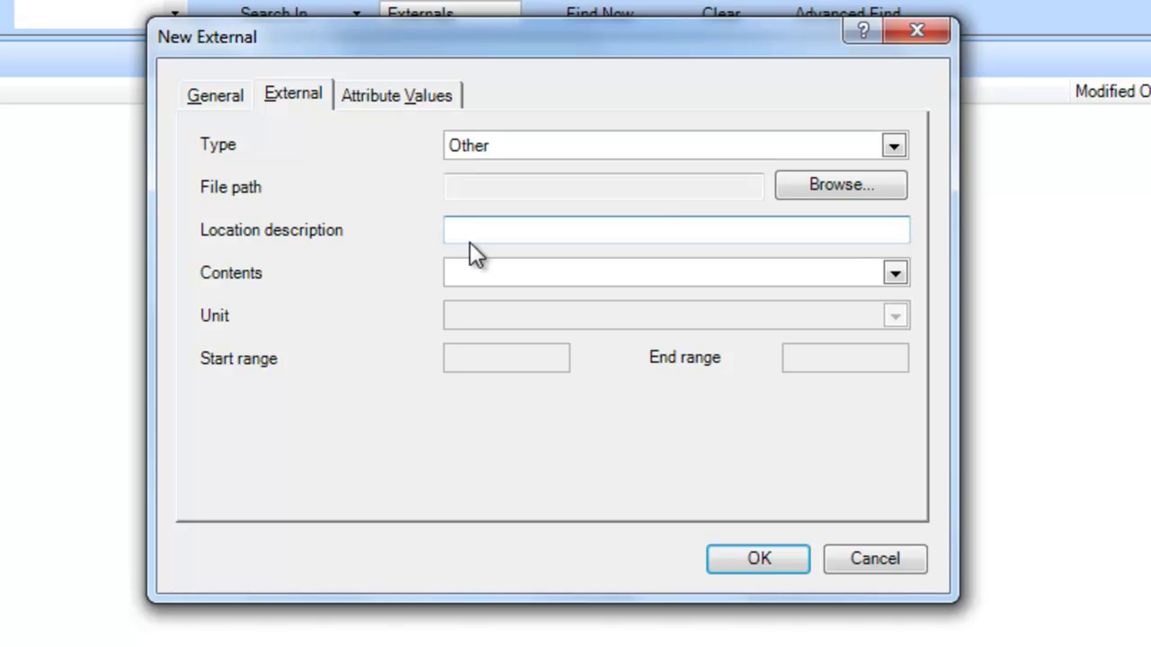
pyautogui.write('Library, third floor')
pyautogui.click(753, 562)
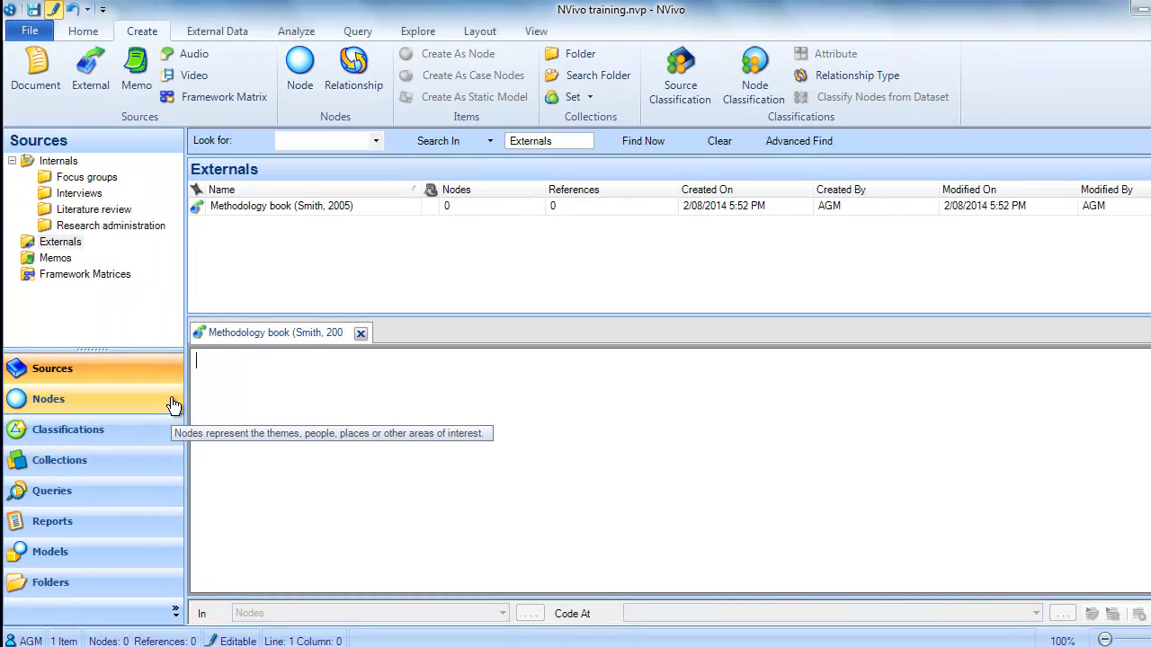
# Step: Write the heading "Summary of this book:" in the methodology book external, with "- Main ideas" as the first list item beneath a blank line
pyautogui.write('Summary o')
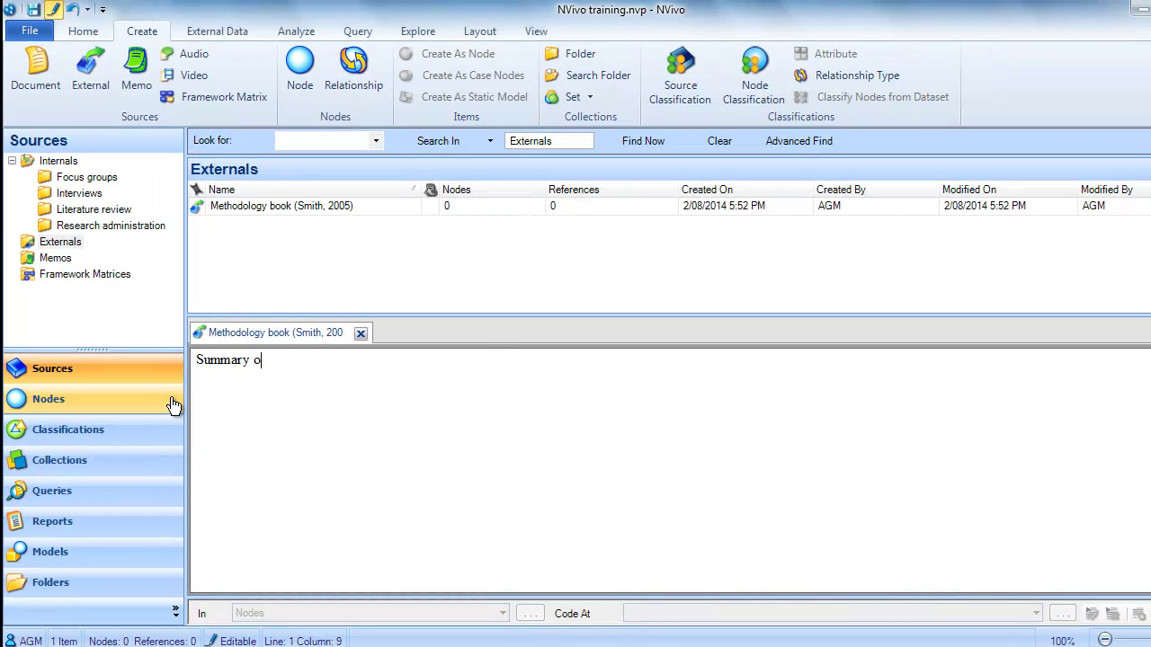
pyautogui.write('f this book:')
pyautogui.press('Return')
pyautogui.write('-')
pyautogui.write('Main ideas')
pyautogui.press('Return')
# Step: Add the list items "- Data", "- Arguments" and "- Critique of this source of information" to the book summary, and close the external
pyautogui.write('- Mai')
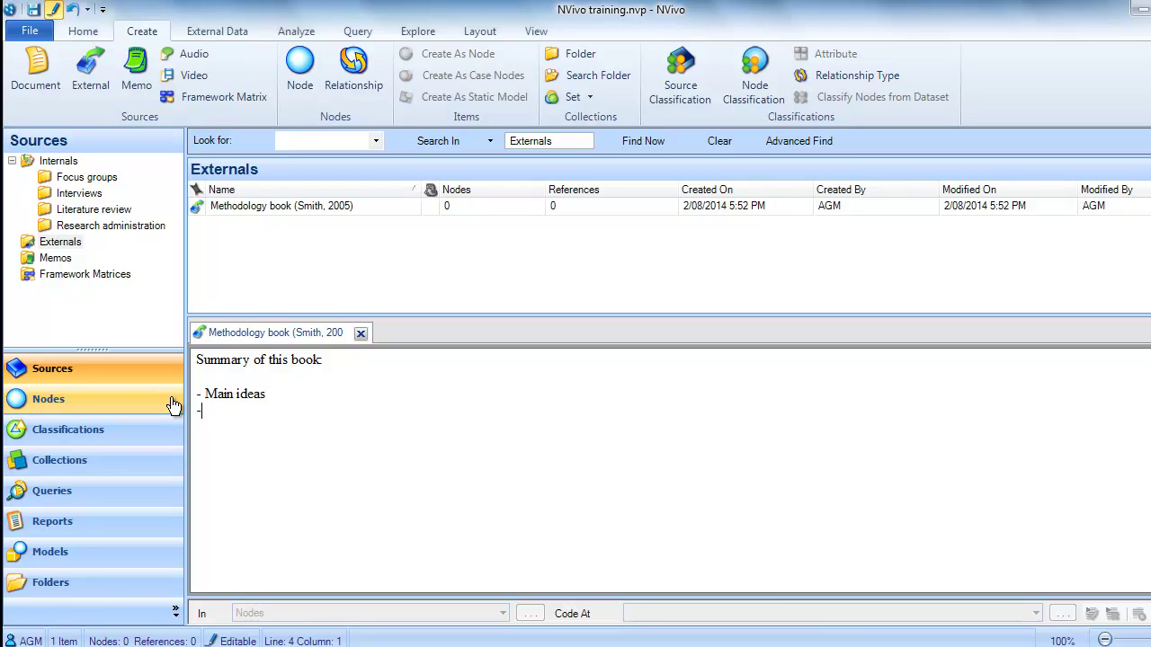
pyautogui.press('BackSpace')
pyautogui.press('BackSpace')
pyautogui.press('BackSpace')
pyautogui.write('Daa')
pyautogui.press('BackSpace')
pyautogui.write('ta')
pyautogui.press('Return')
pyautogui.write('- Arguments')
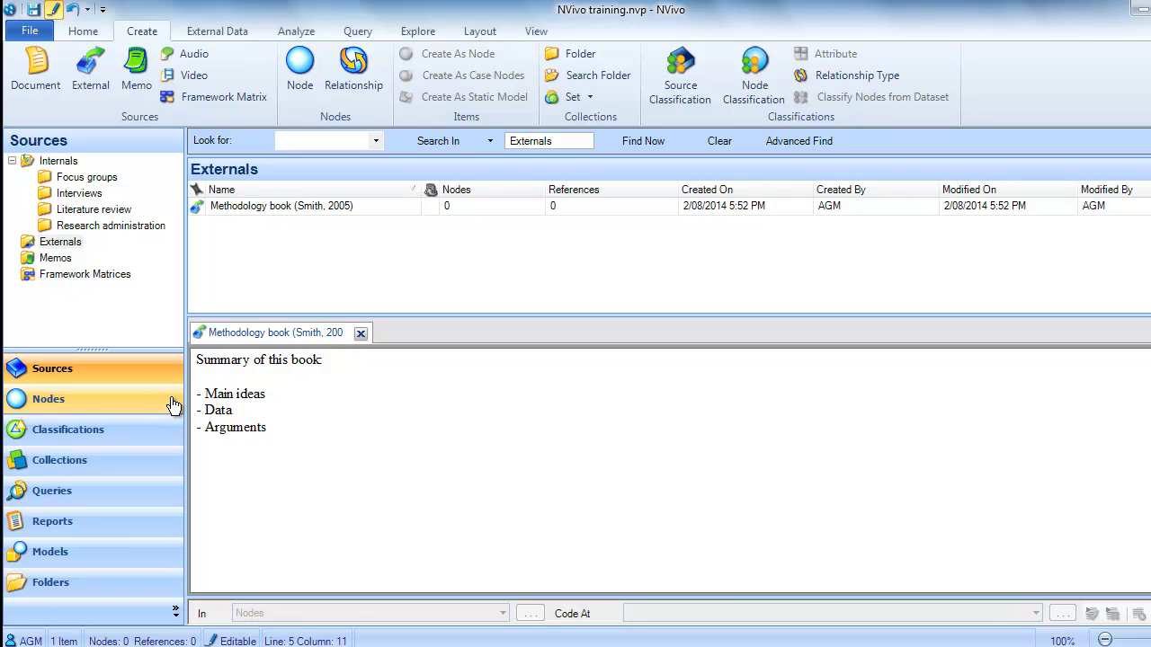
pyautogui.press('Return')
pyautogui.write('- Critique of this source of i')
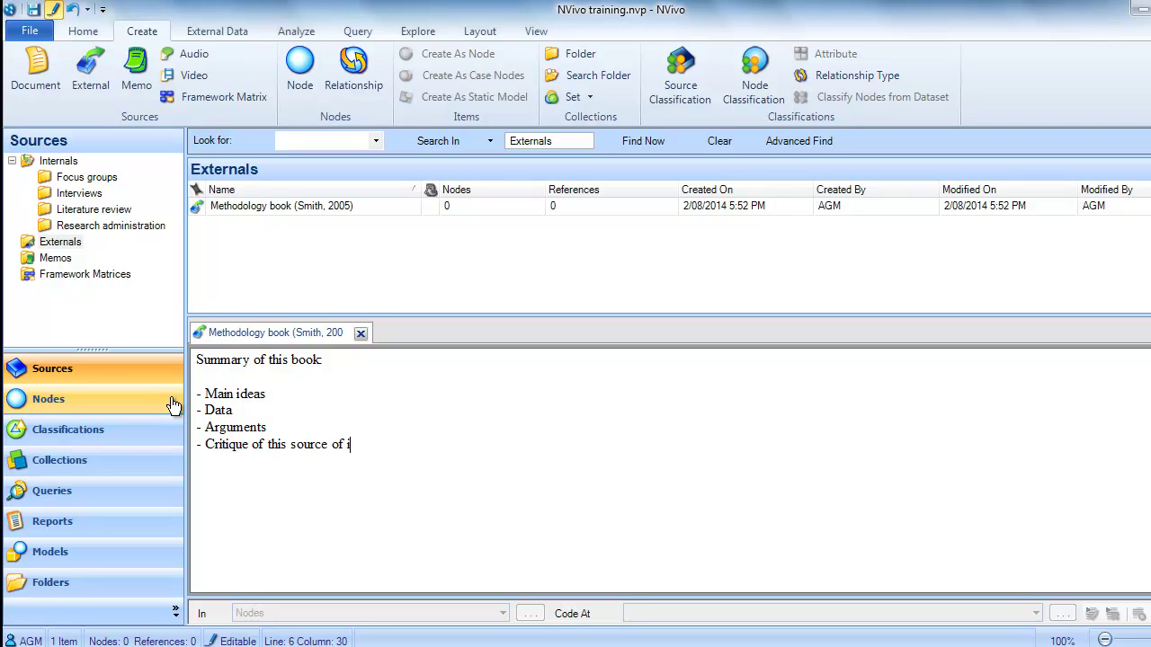
pyautogui.write('nformation')
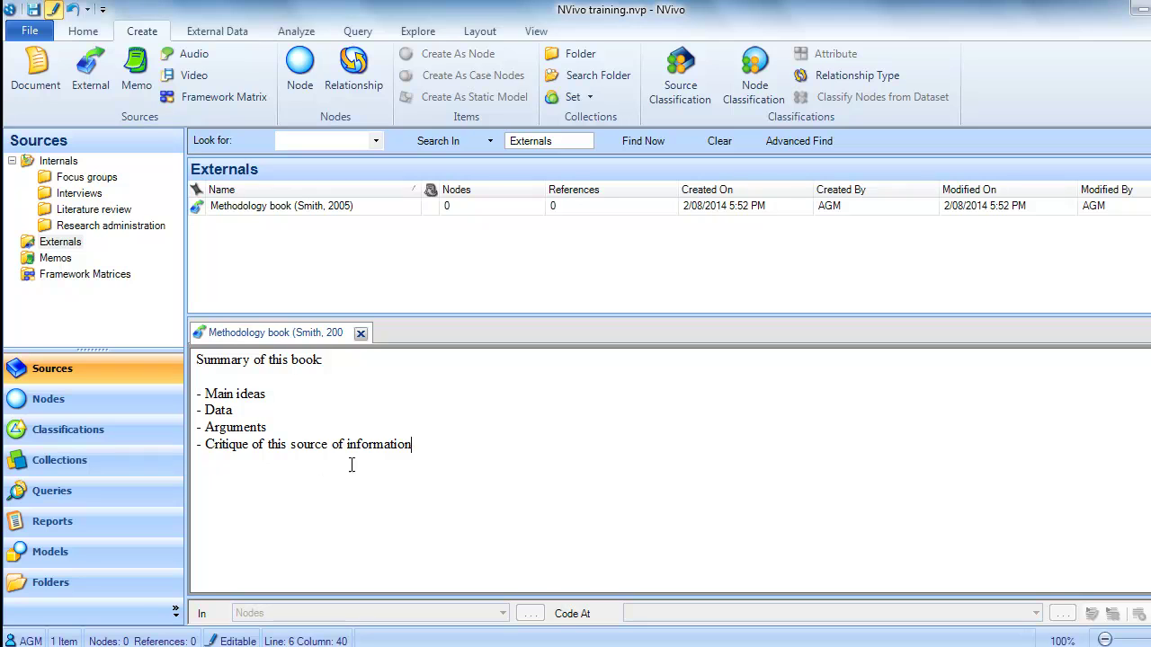
pyautogui.moveTo(426, 444); pyautogui.dragTo(196, 393)
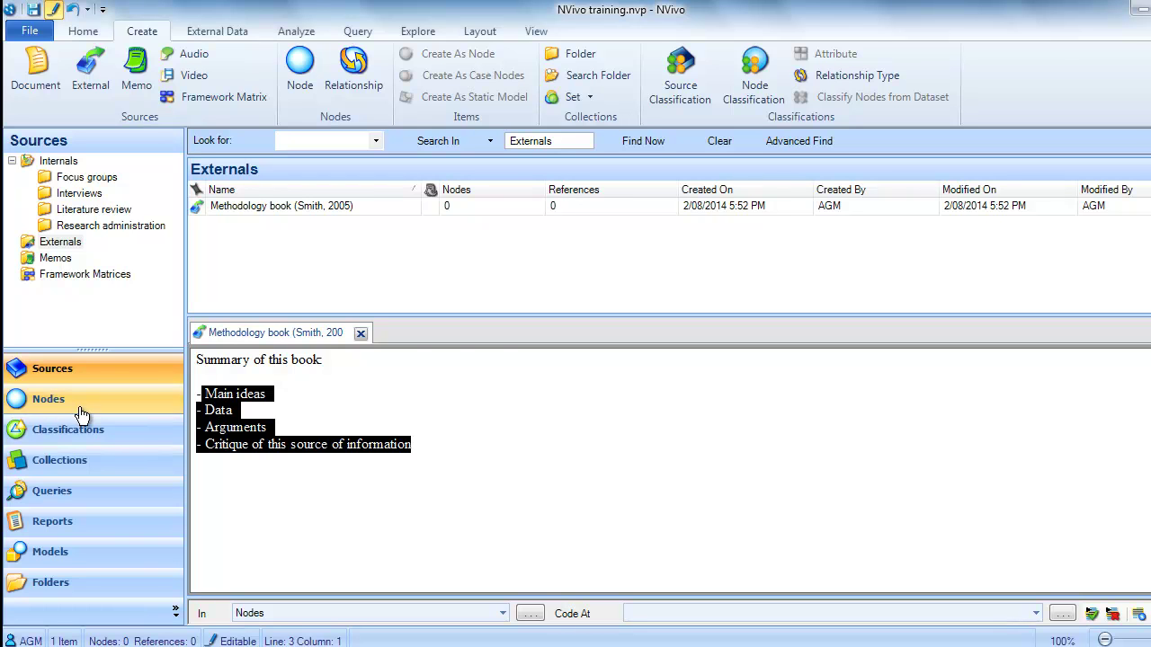
pyautogui.click(360, 333)
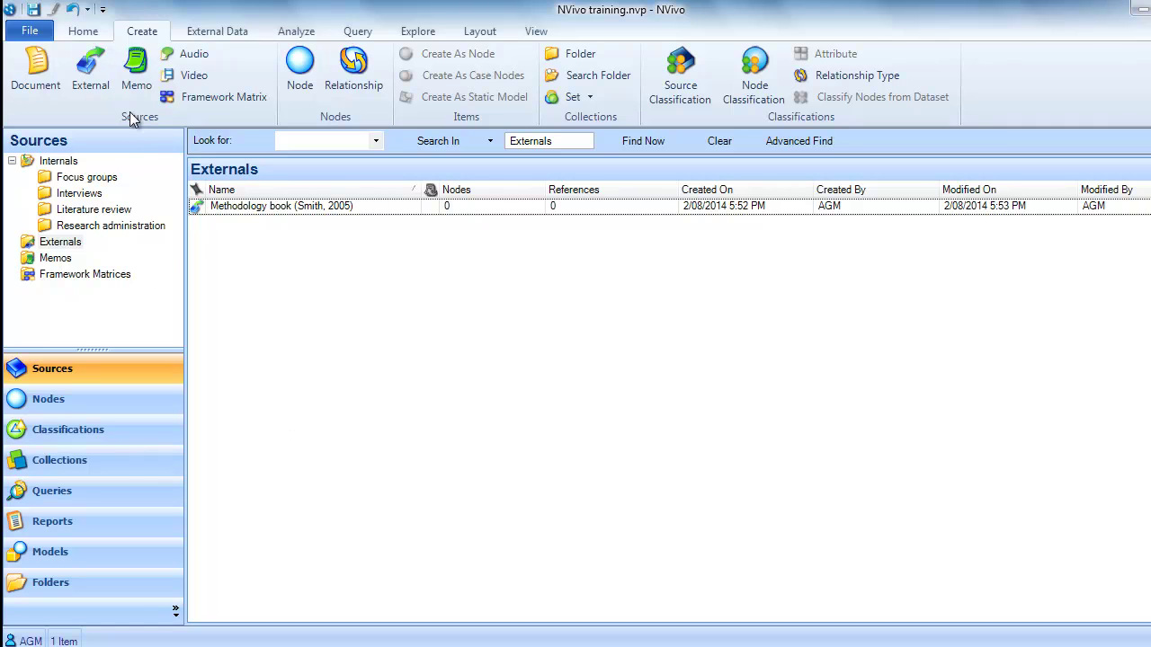
# Step: Start a new external named "Conference presentation" and link it to the International Welcome Festival presentation file on the STORE N GO (F:) drive
pyautogui.click(85, 76)
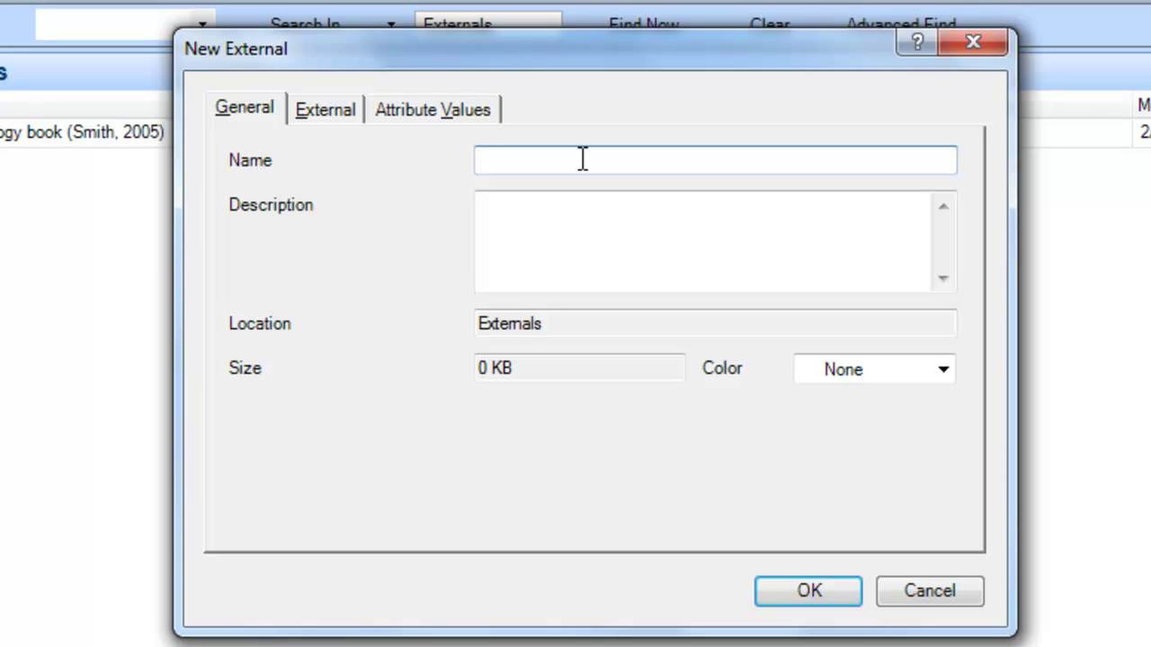
pyautogui.write('Conference presentation')
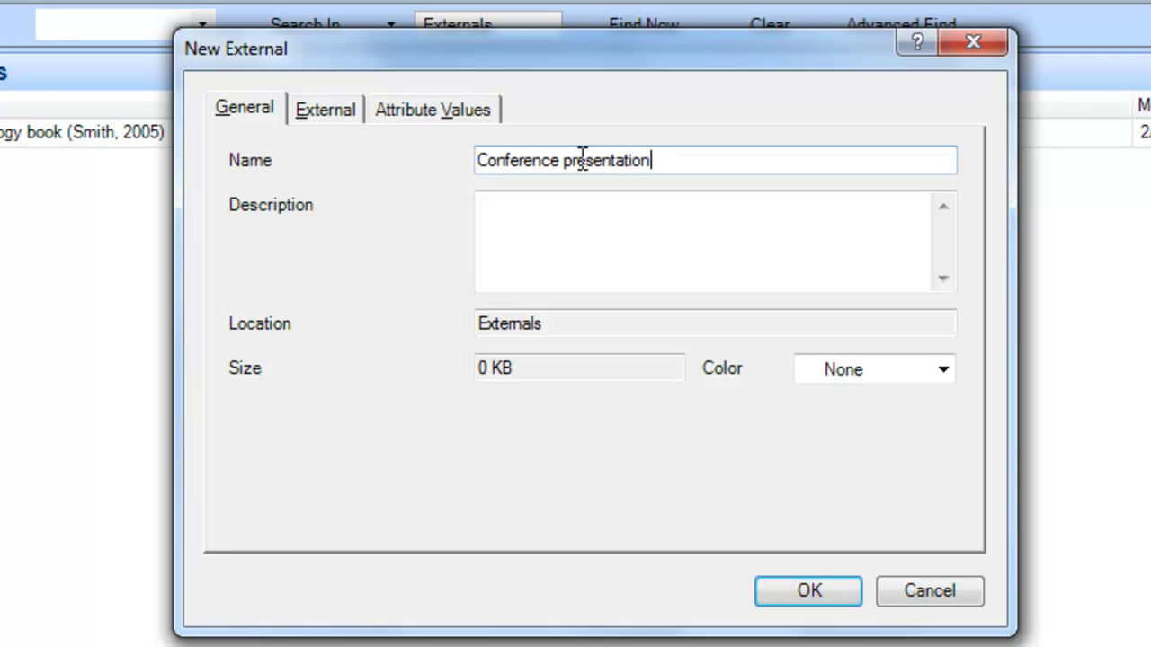
pyautogui.click(319, 111)
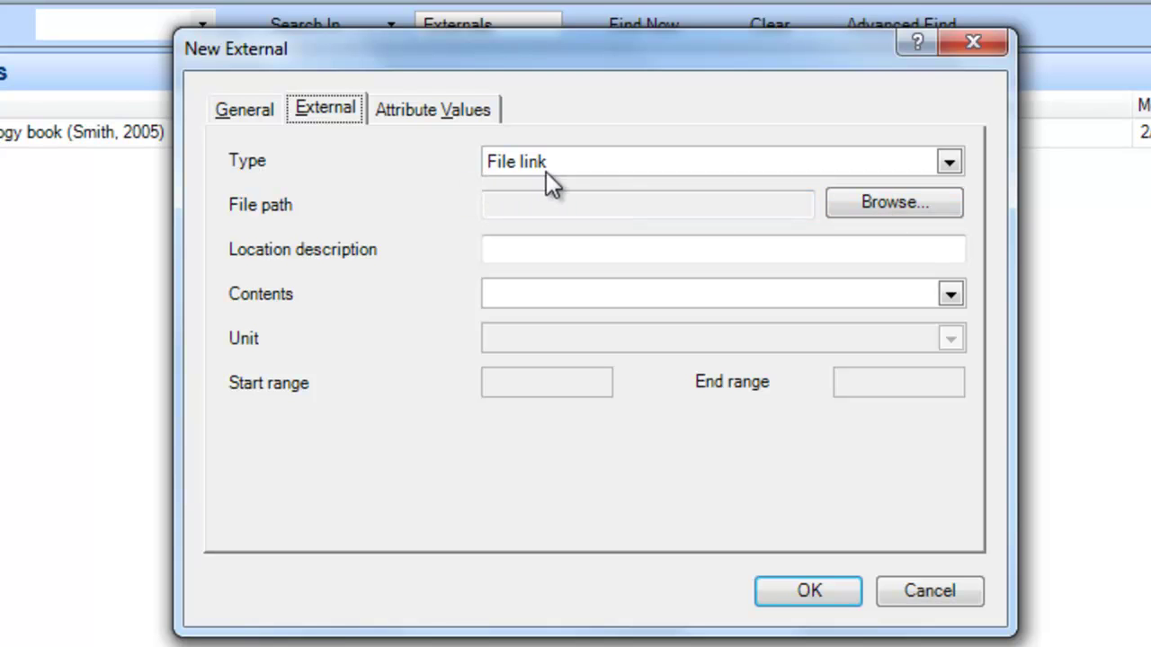
pyautogui.click(896, 202)
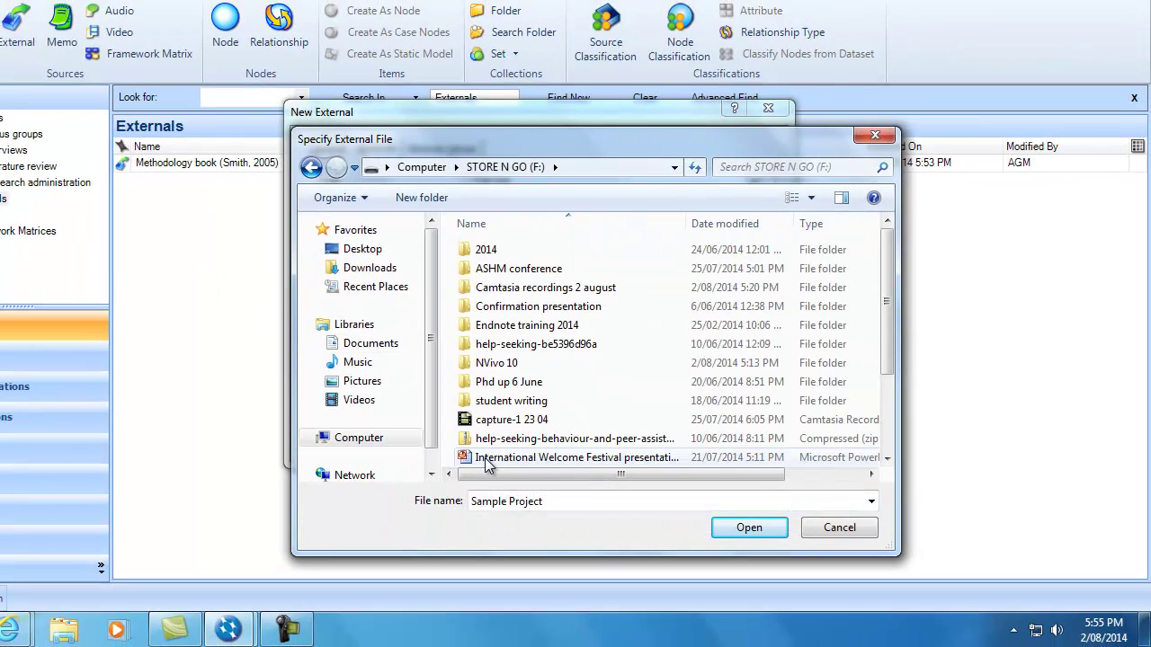
pyautogui.click(487, 459)
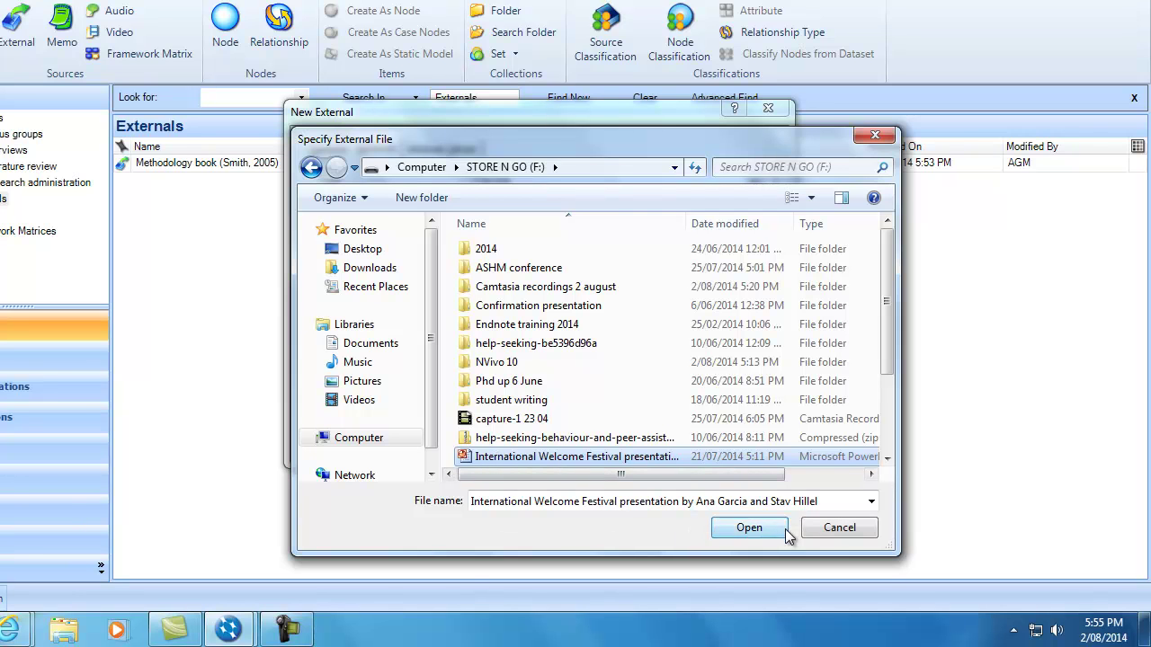
pyautogui.click(752, 528)
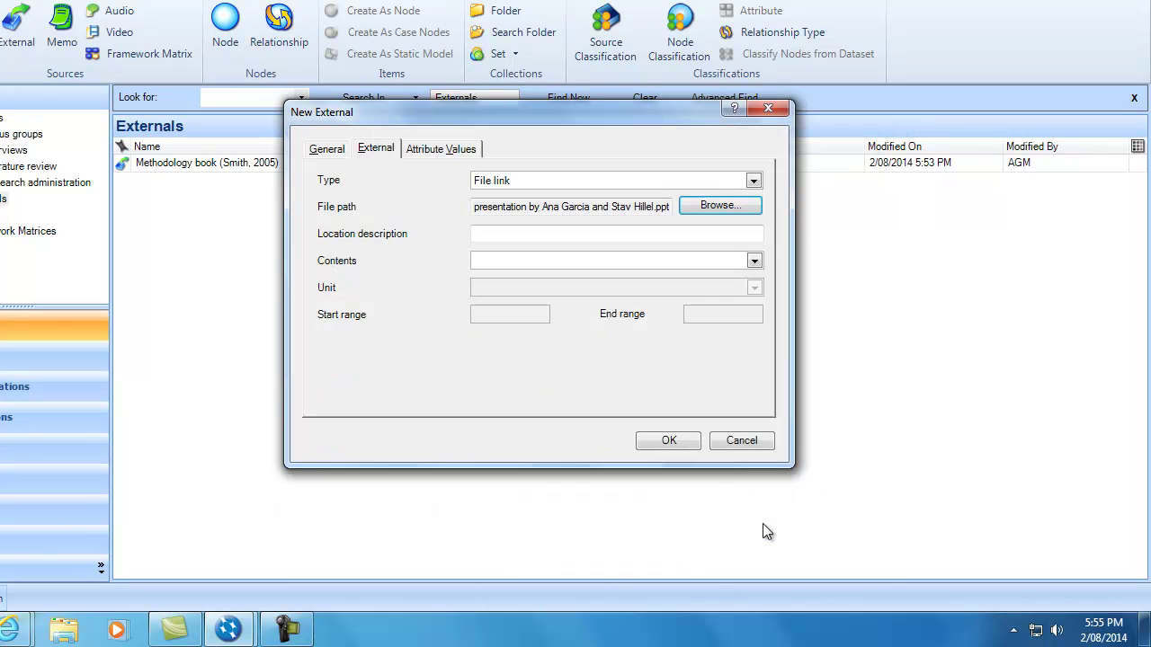
# Step: Give the conference external the location description "Laptop" and the contents "Presentation", and create it
pyautogui.click(538, 233)
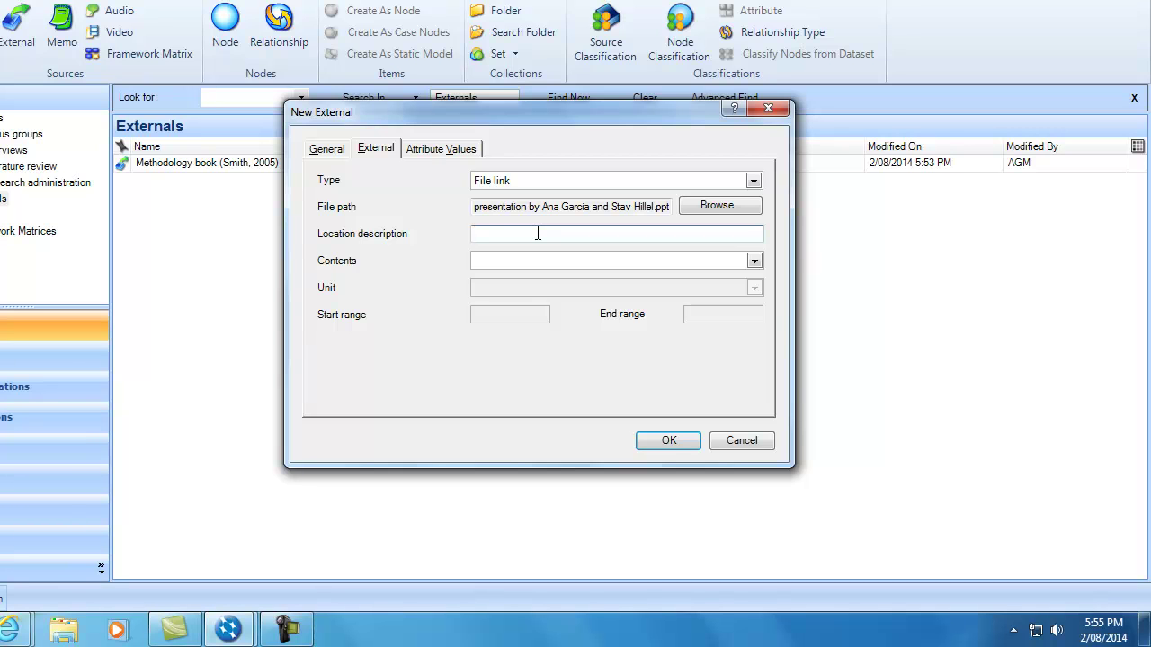
pyautogui.write('Laptop')
pyautogui.click(751, 259)
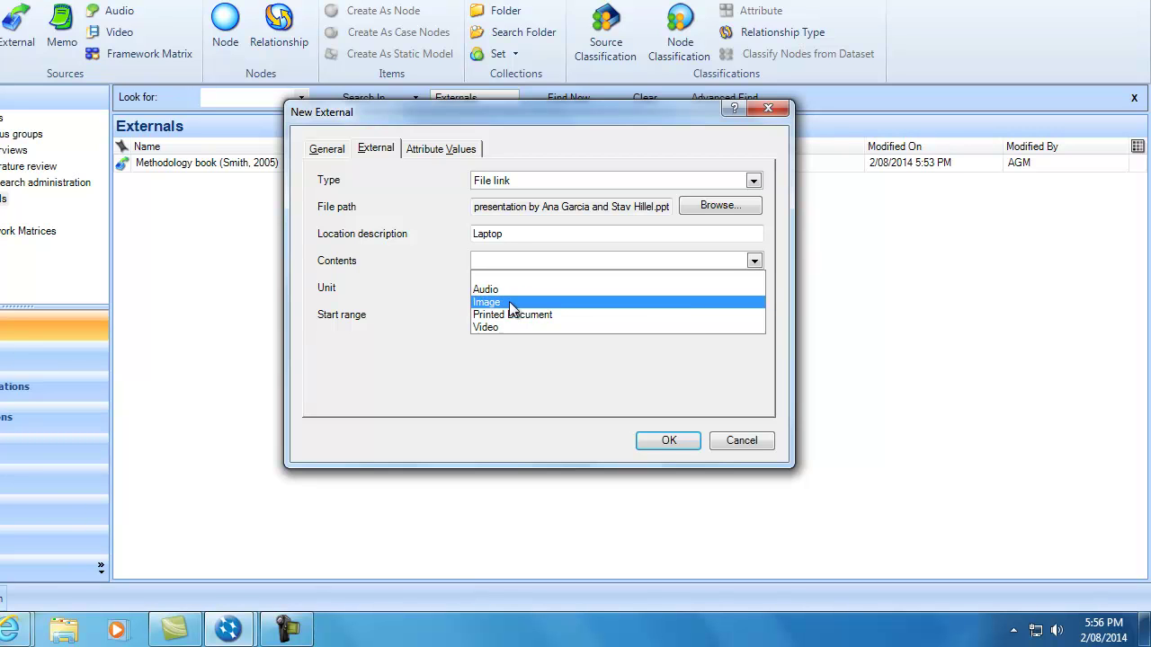
pyautogui.click(510, 262)
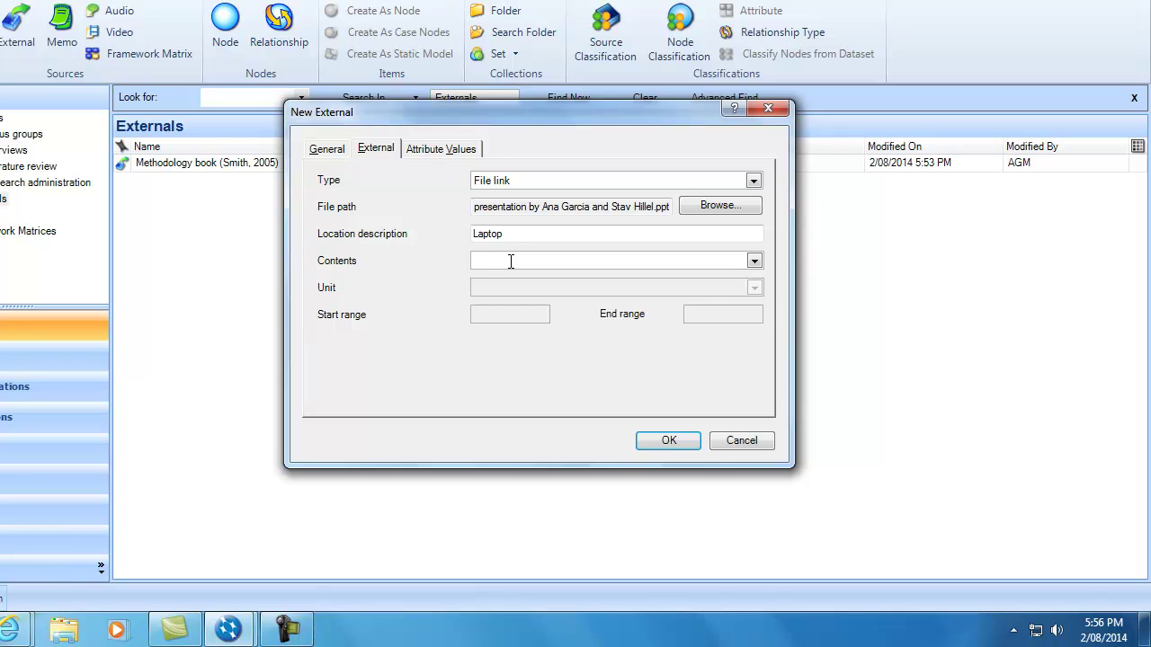
pyautogui.write('Presentation')
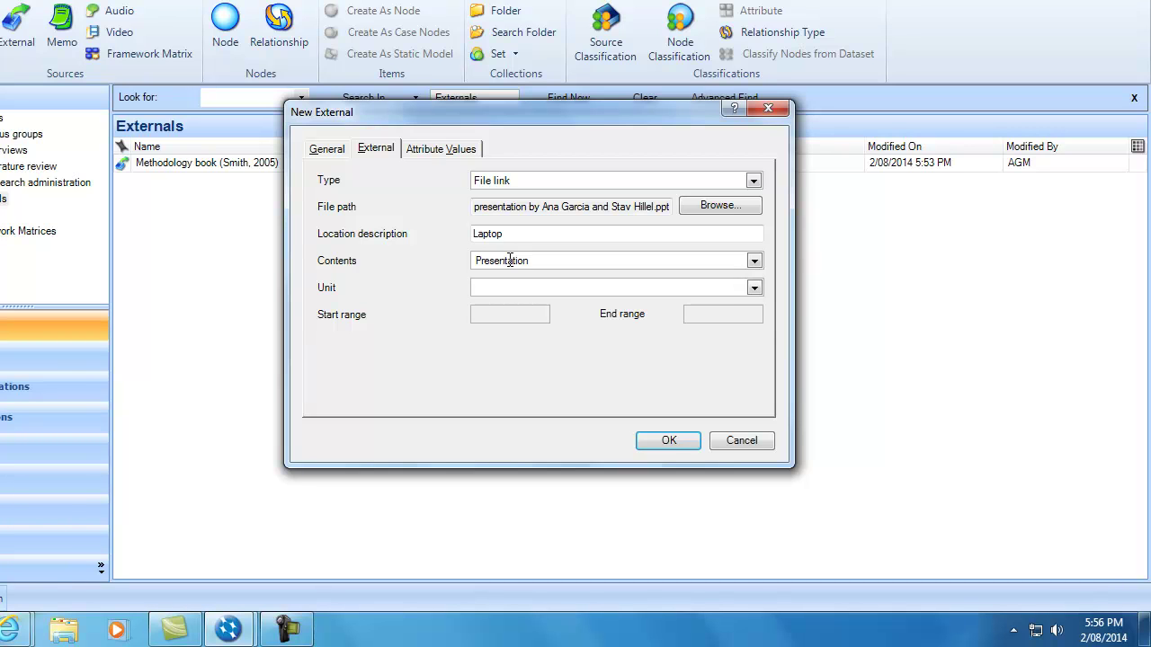
pyautogui.click(670, 441)
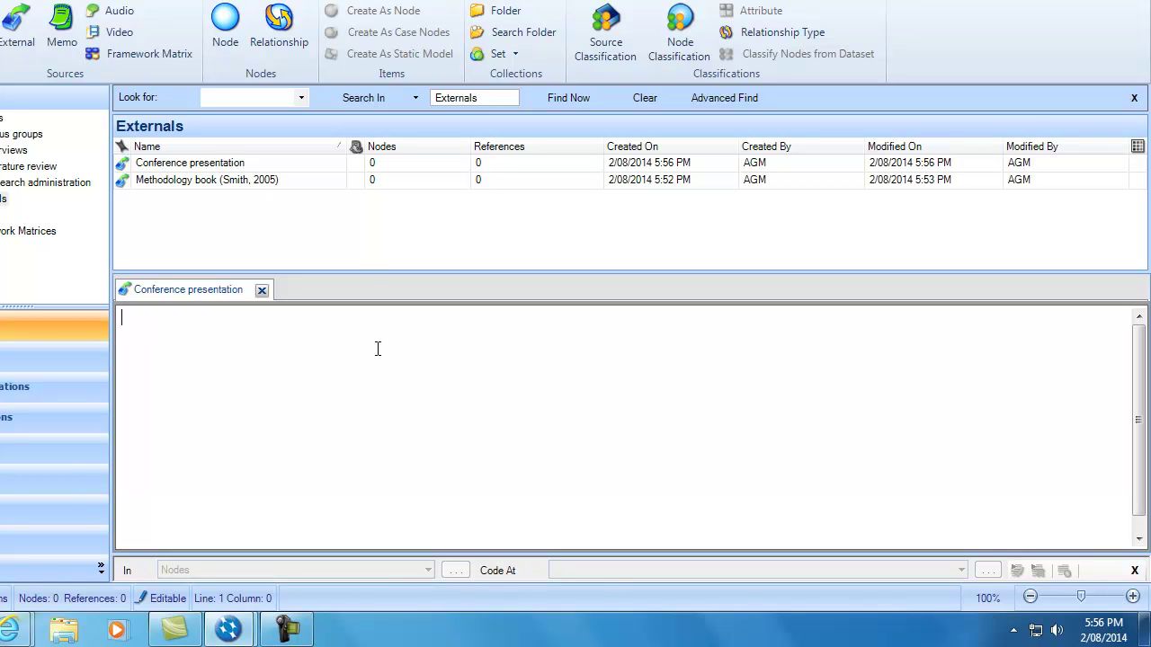
# Step: Write "Summary of information" in the Conference presentation external and close it
pyautogui.write('Summary of ')
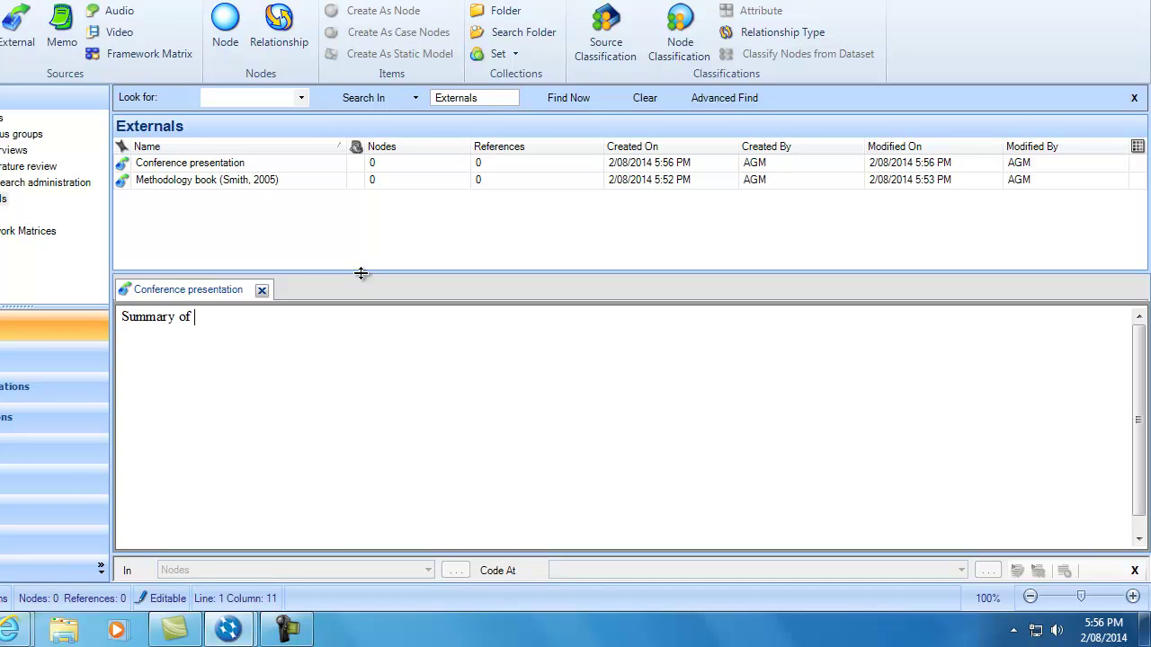
pyautogui.write('information')
pyautogui.click(262, 289)
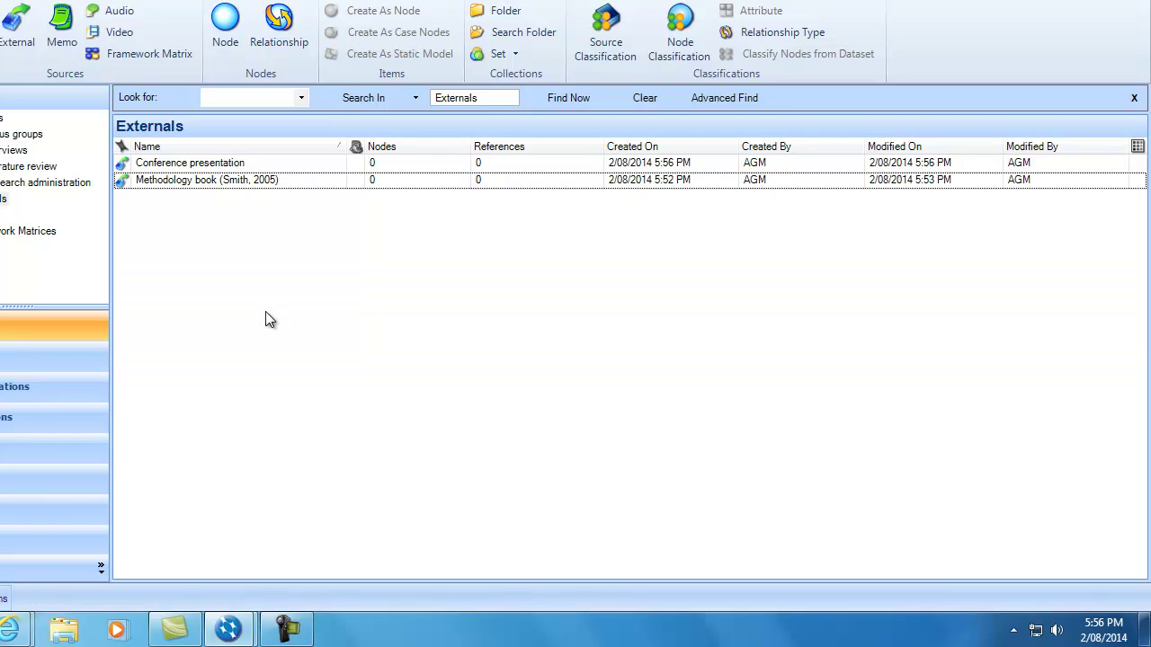
# Step: Bring up the available actions for the Conference presentation external
pyautogui.click(145, 162)
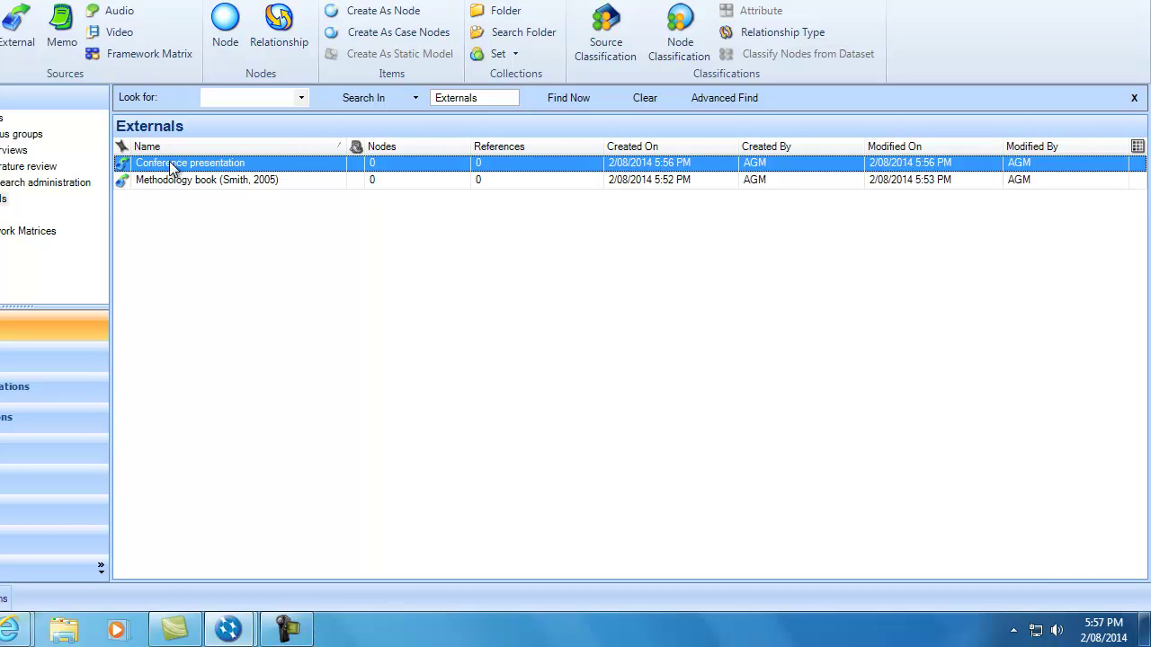
pyautogui.rightClick(173, 167)
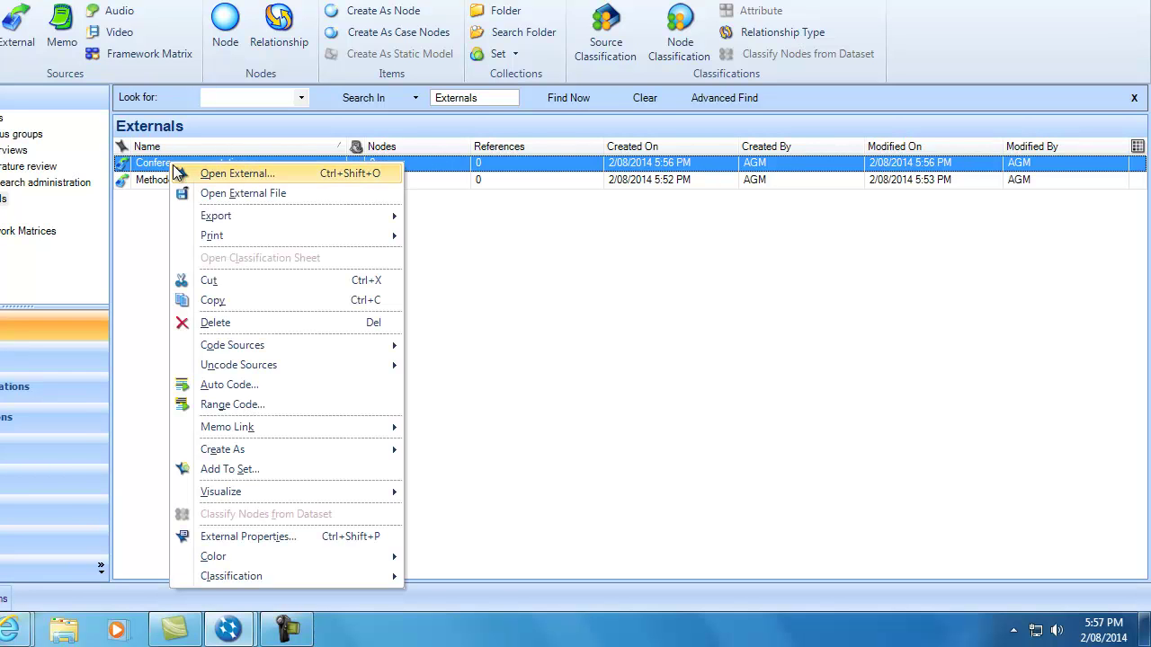
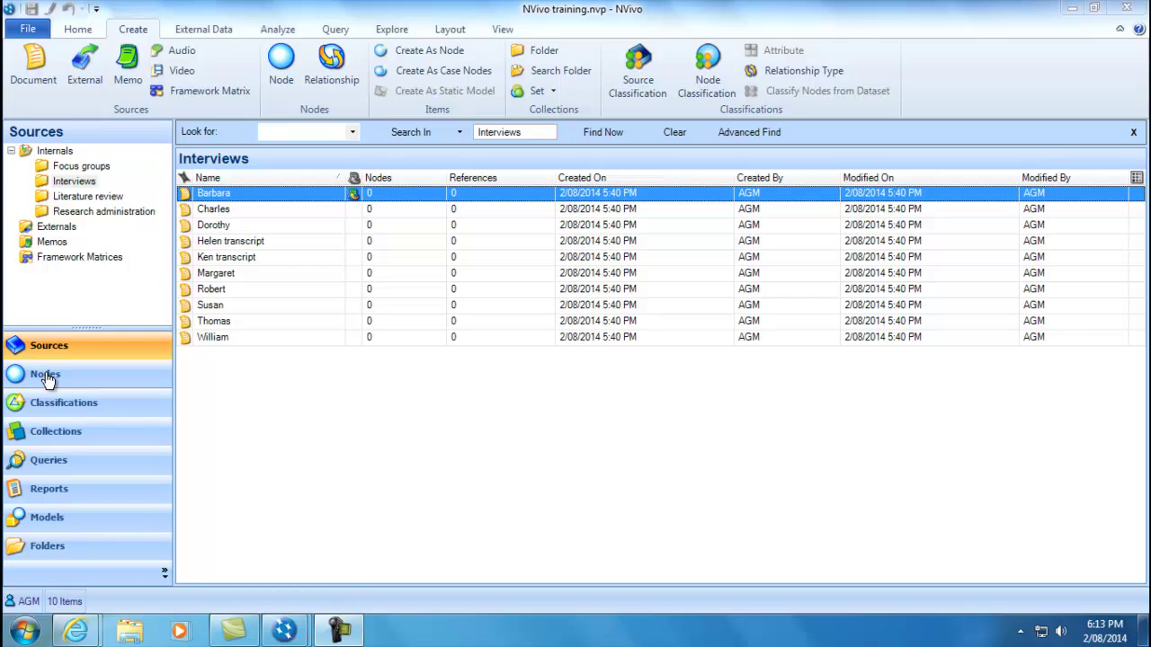
# Step: Look over the Nodes area and its folder actions, and return to the list of interview sources
pyautogui.click(38, 377)
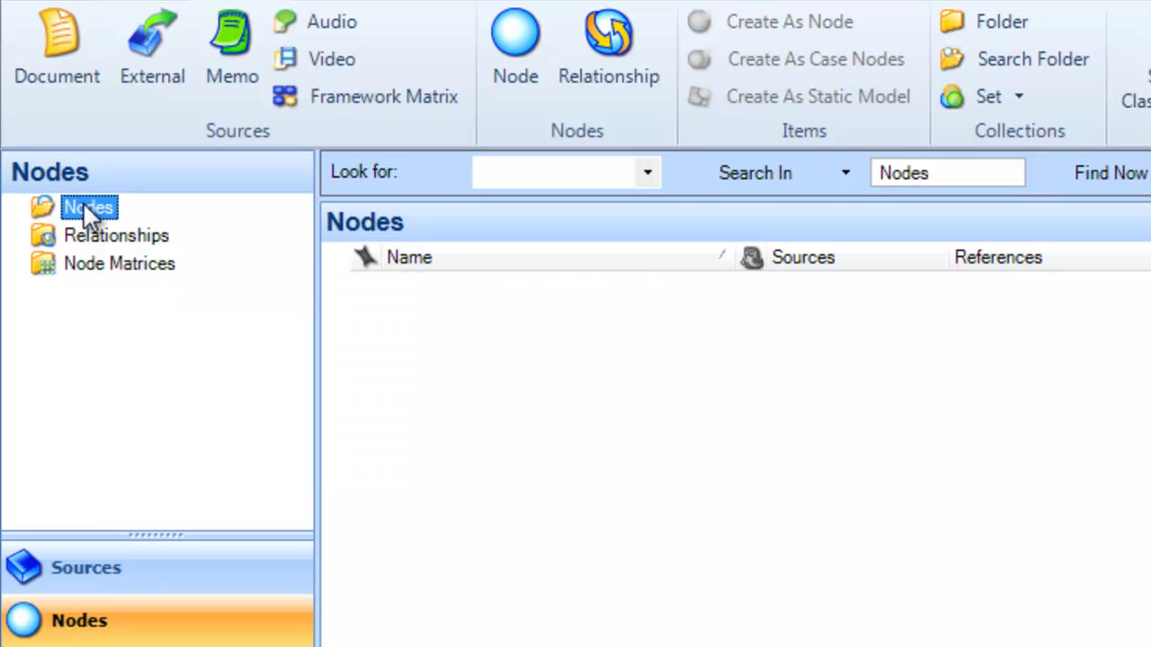
pyautogui.rightClick(83, 203)
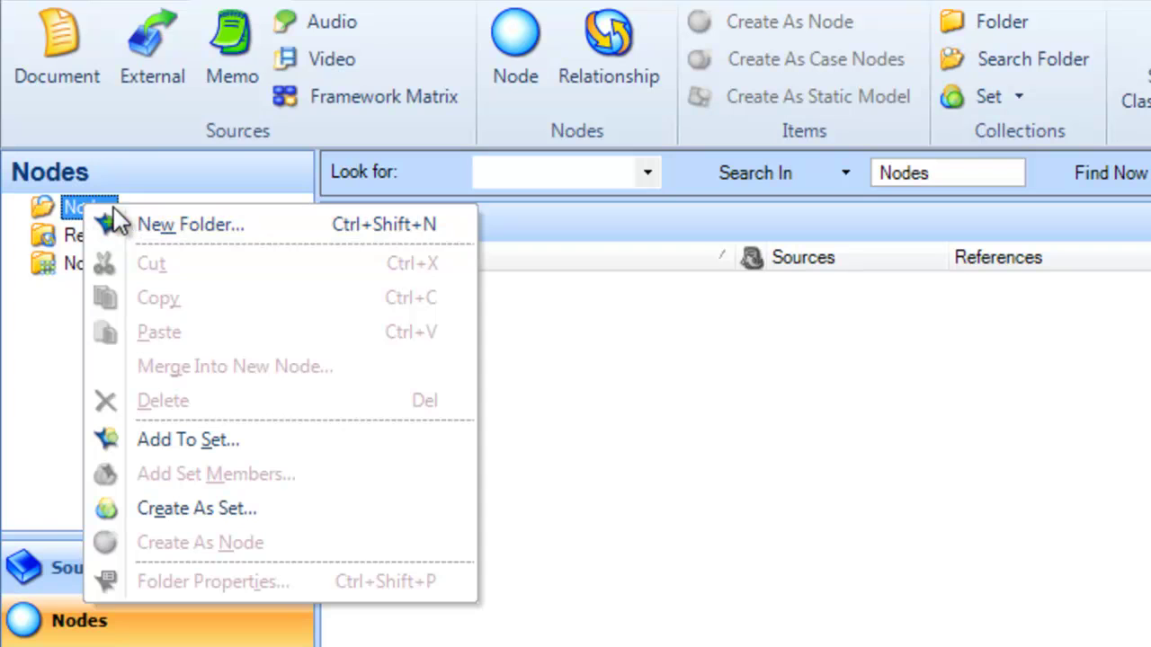
pyautogui.click(35, 304)
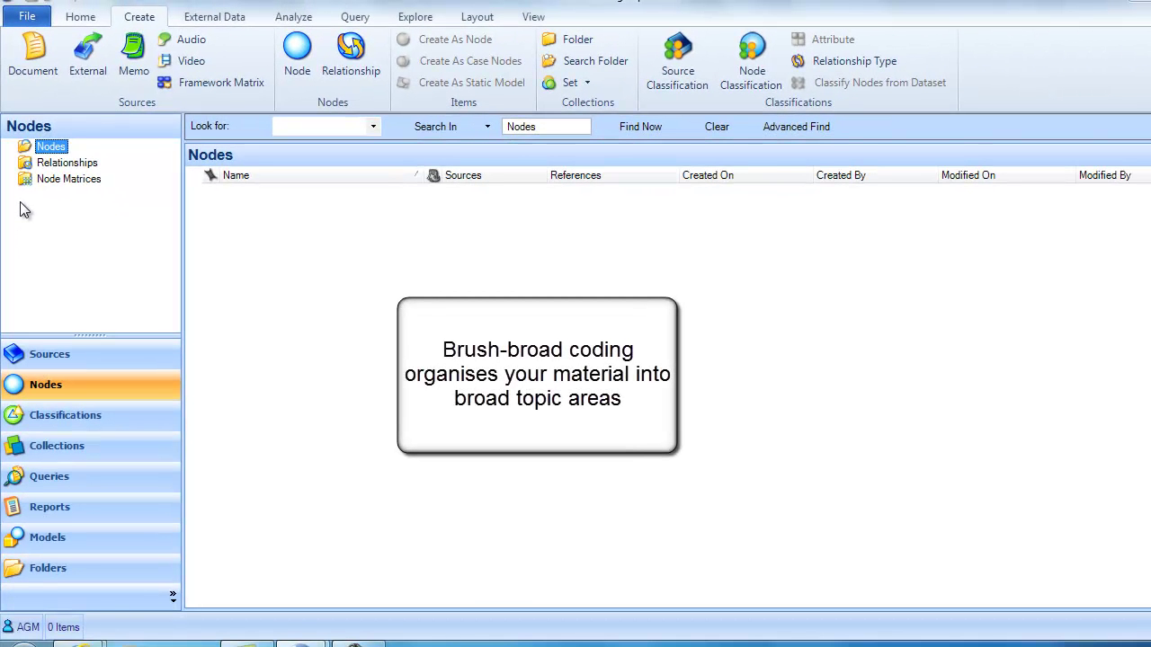
pyautogui.click(36, 351)
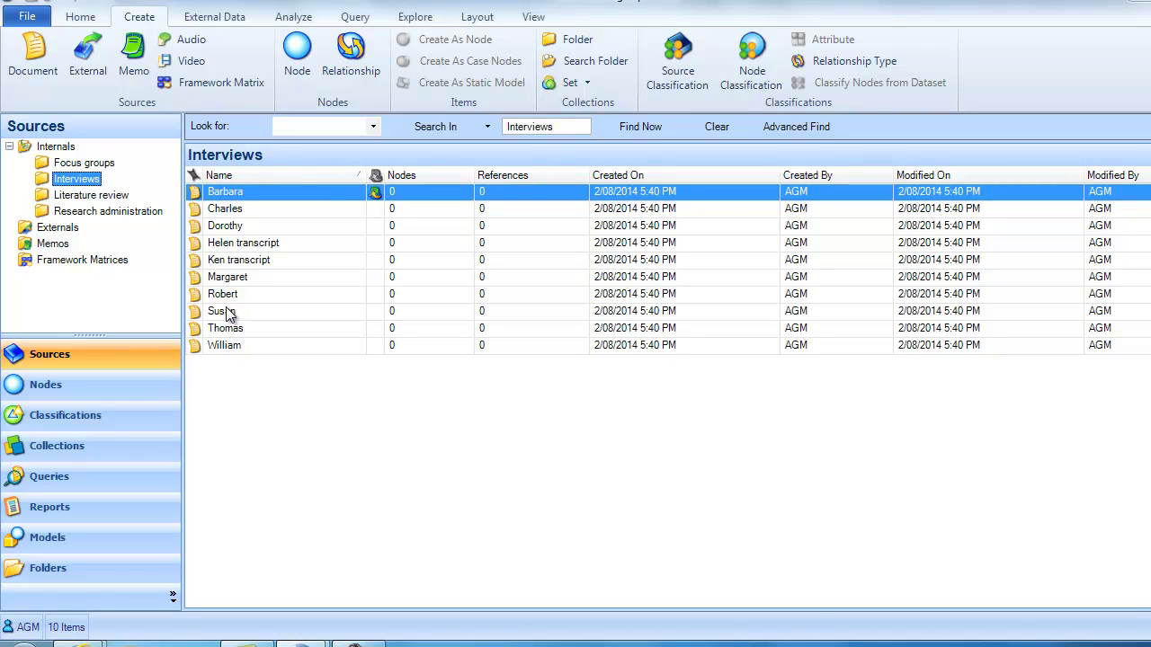
# Step: Create a node "Water quality" described as "This node will store all perceptions (negative and positive) about Water quality in Down-East (area where my participants live)"
pyautogui.click(50, 387)
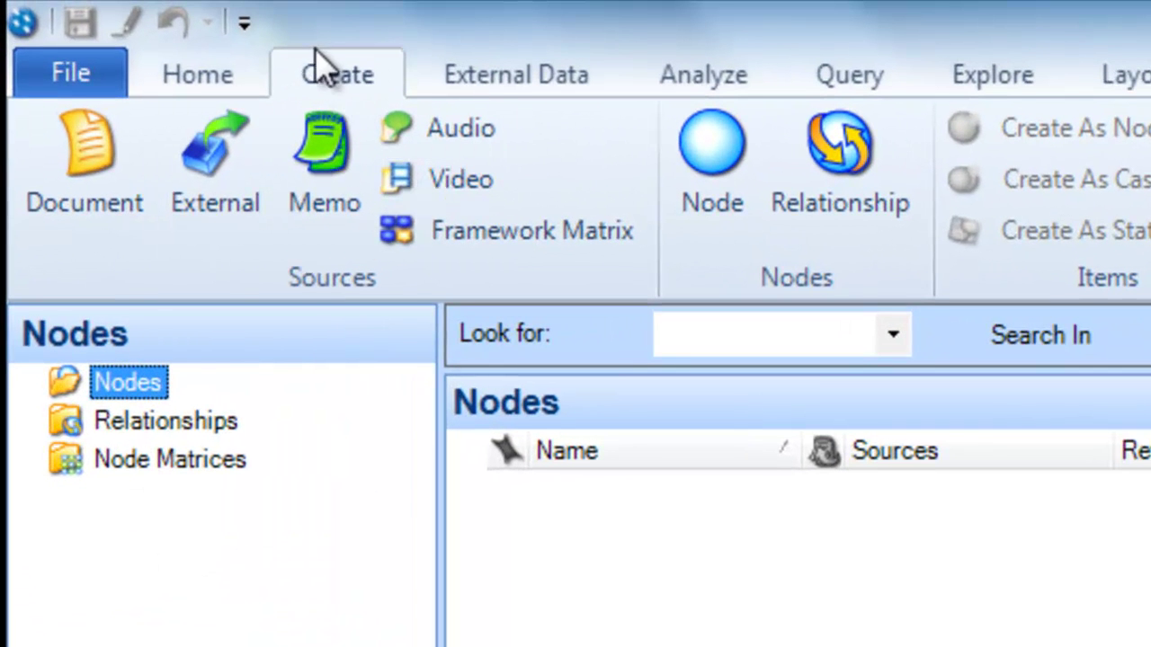
pyautogui.click(718, 148)
pyautogui.write('Water quality')
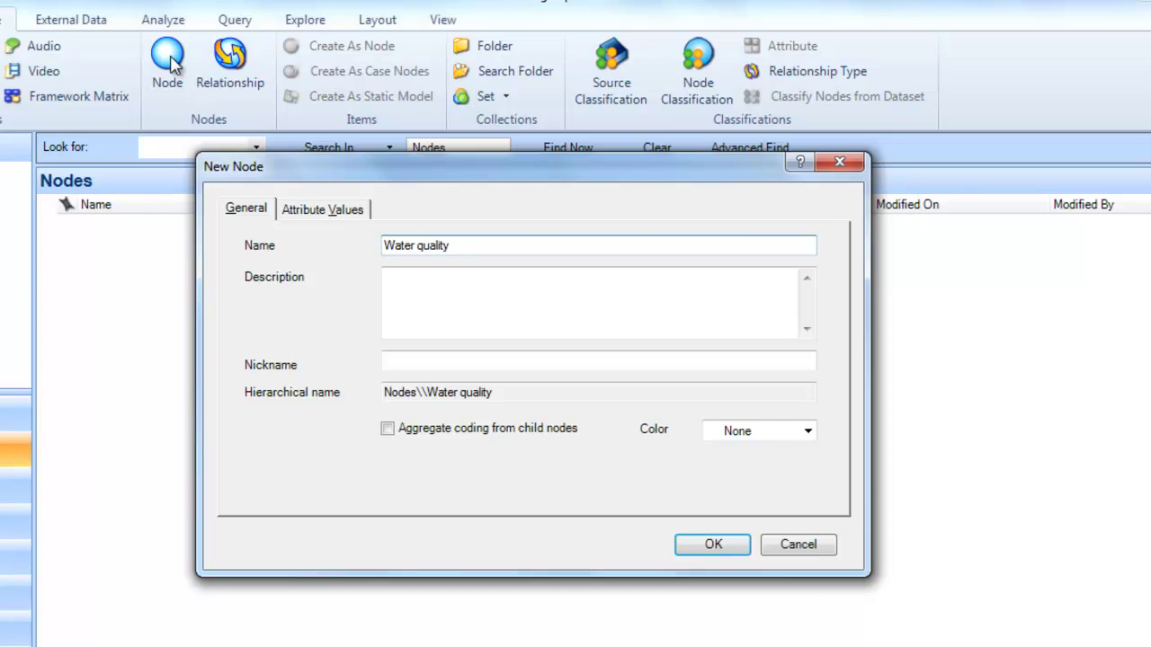
pyautogui.click(412, 283)
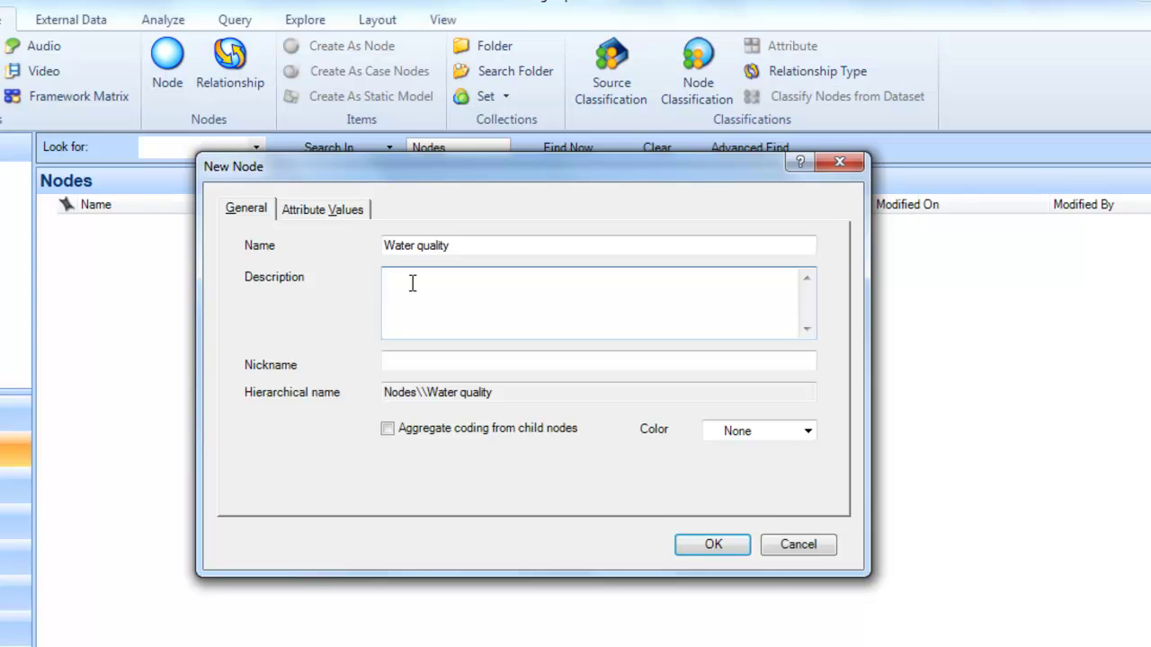
pyautogui.write('This node will store all perceptions (ne')
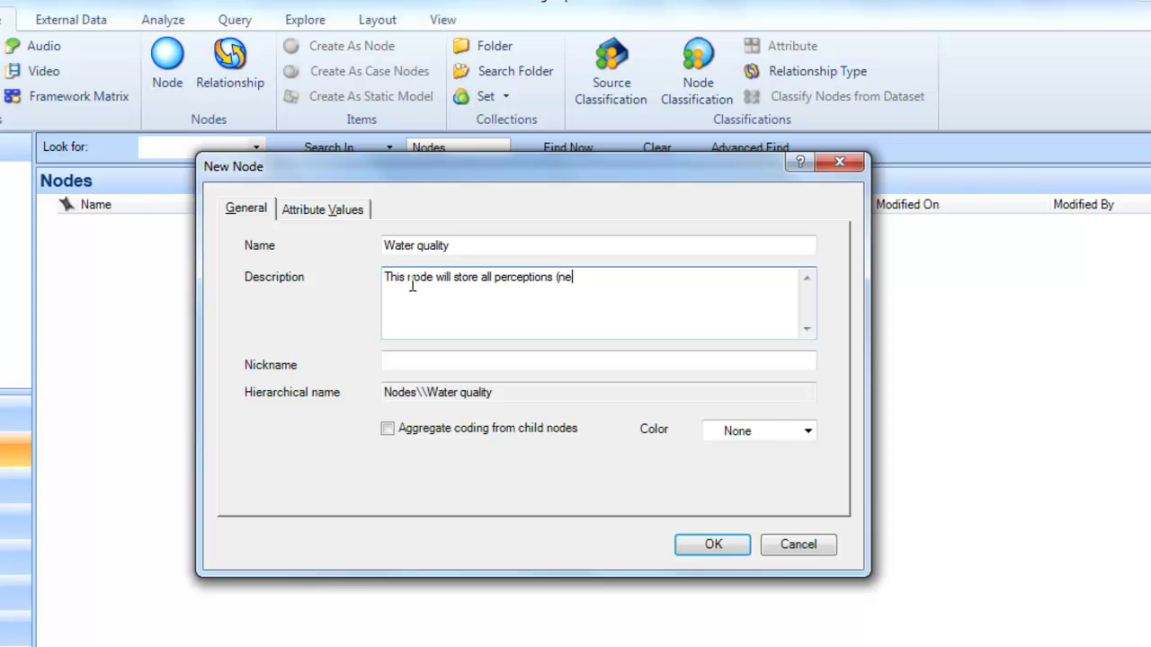
pyautogui.write('gative and positive) about w')
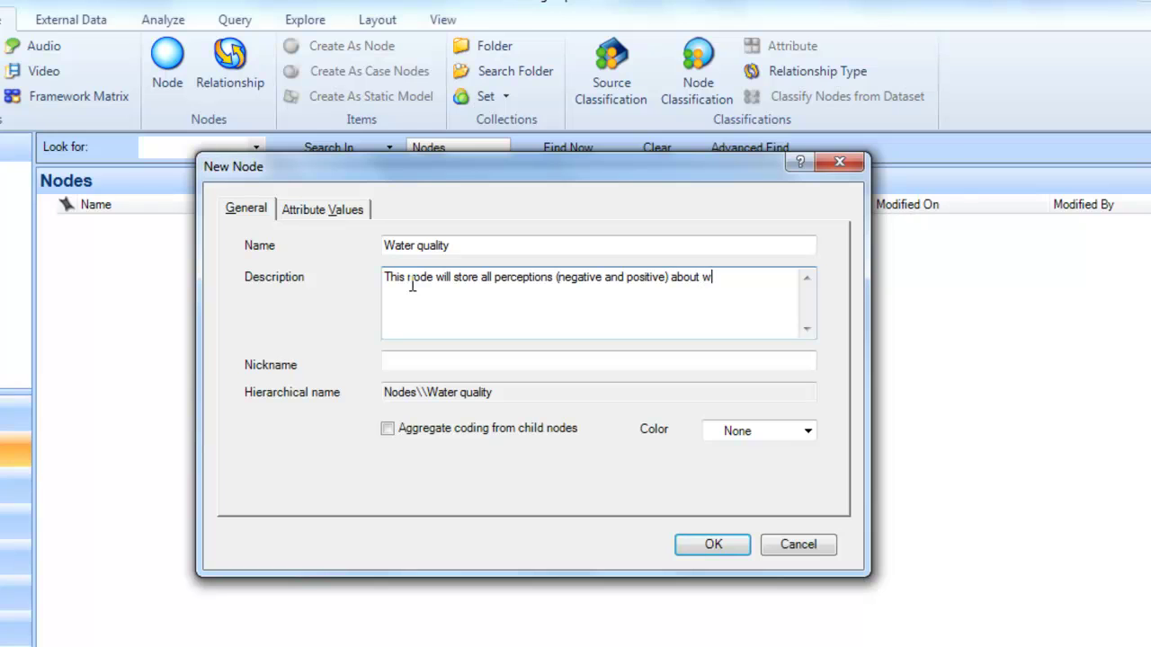
pyautogui.press('BackSpace')
pyautogui.write('Water quality in Down-Eat')
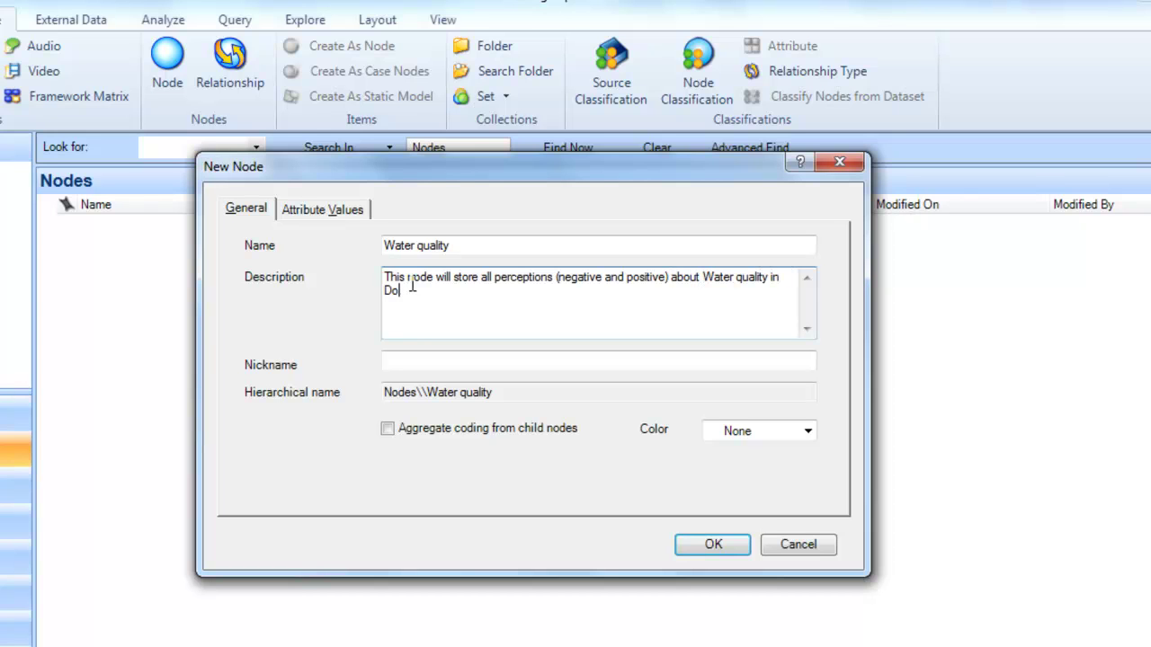
pyautogui.press('BackSpace')
pyautogui.write('st (area where my participants live)')
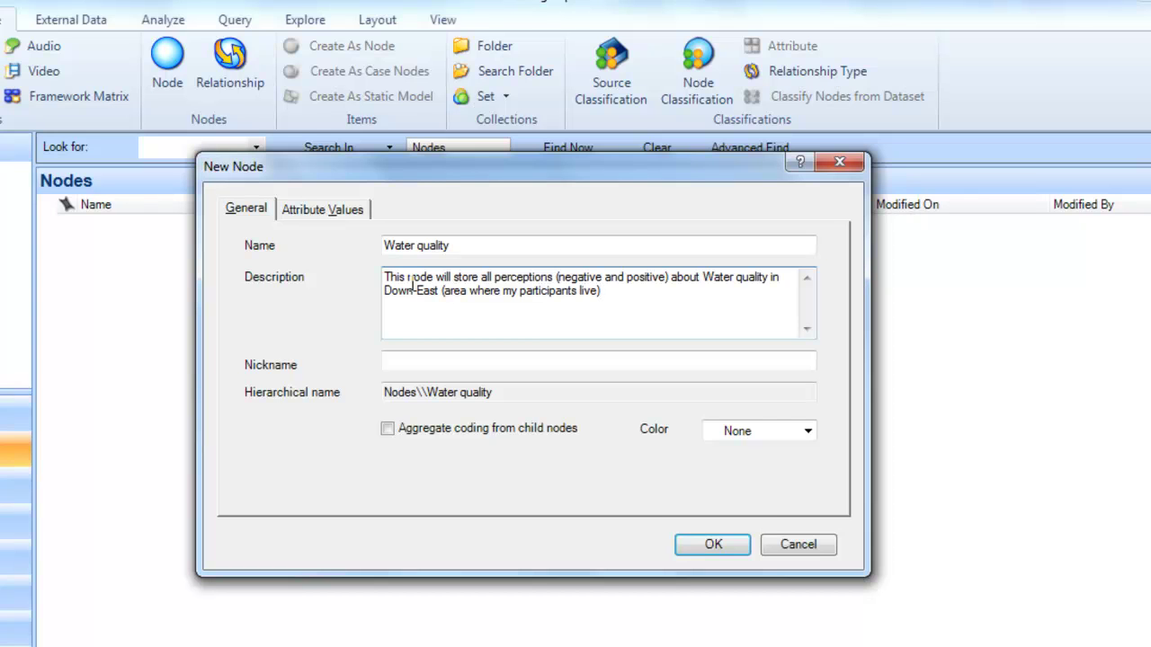
pyautogui.click(712, 550)
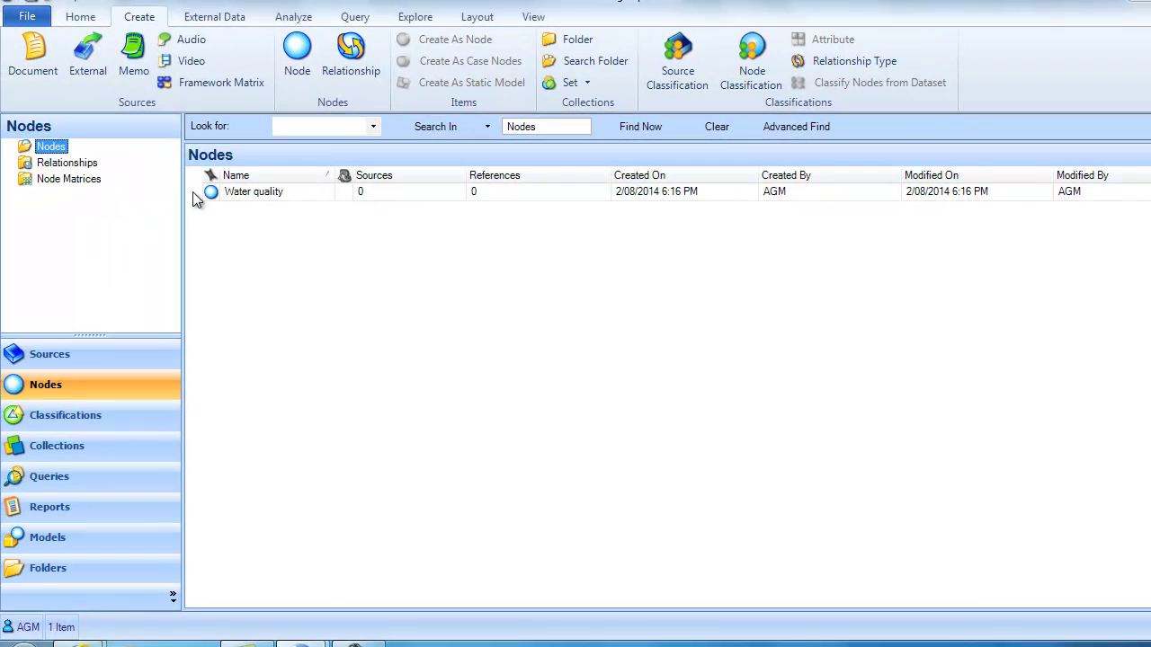
# Step: Open the first interview transcript and find the answer mentioning water quality, just before section Q.4
pyautogui.click(83, 360)
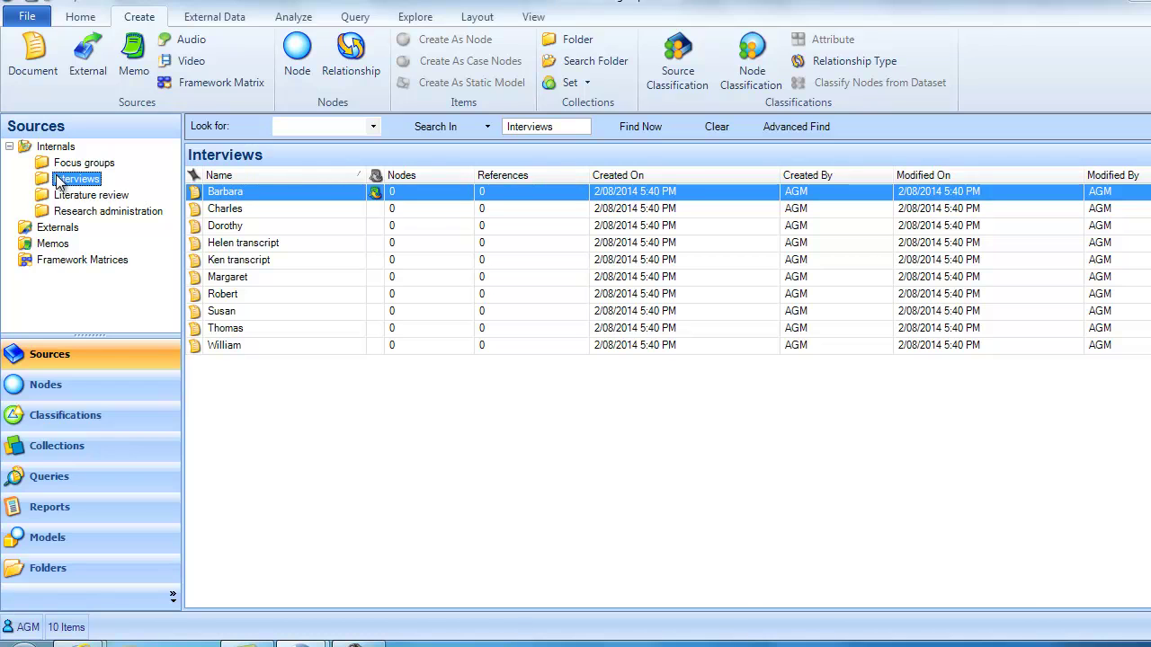
pyautogui.doubleClick(198, 194)
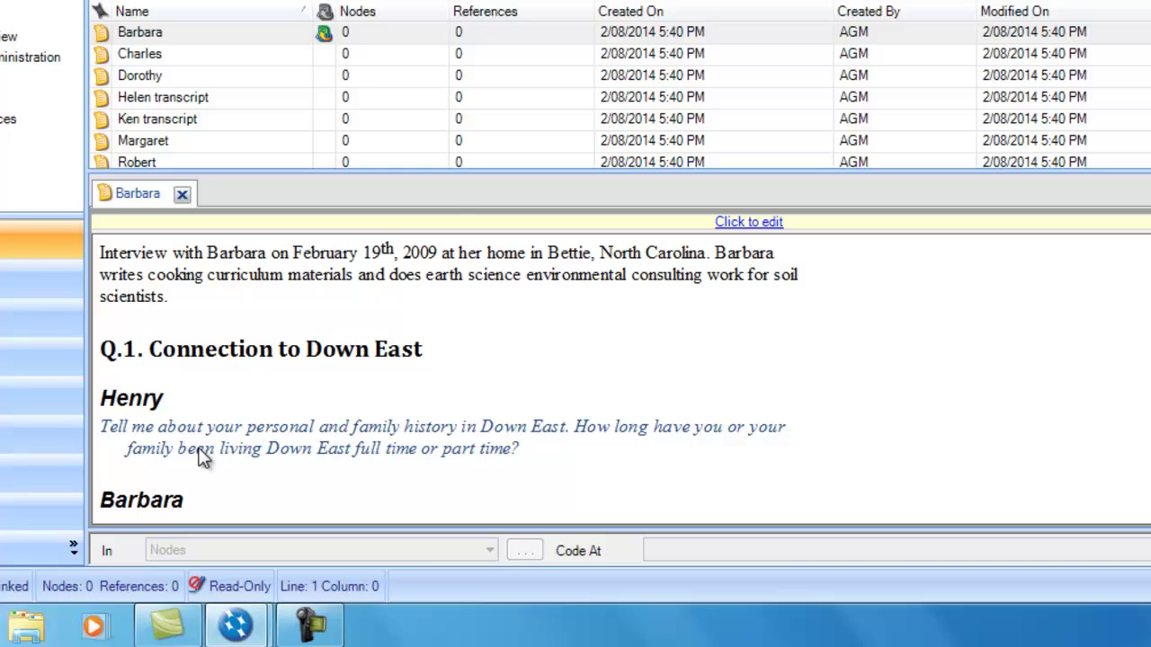
pyautogui.click(204, 457)
pyautogui.scroll(-3, 204, 457)
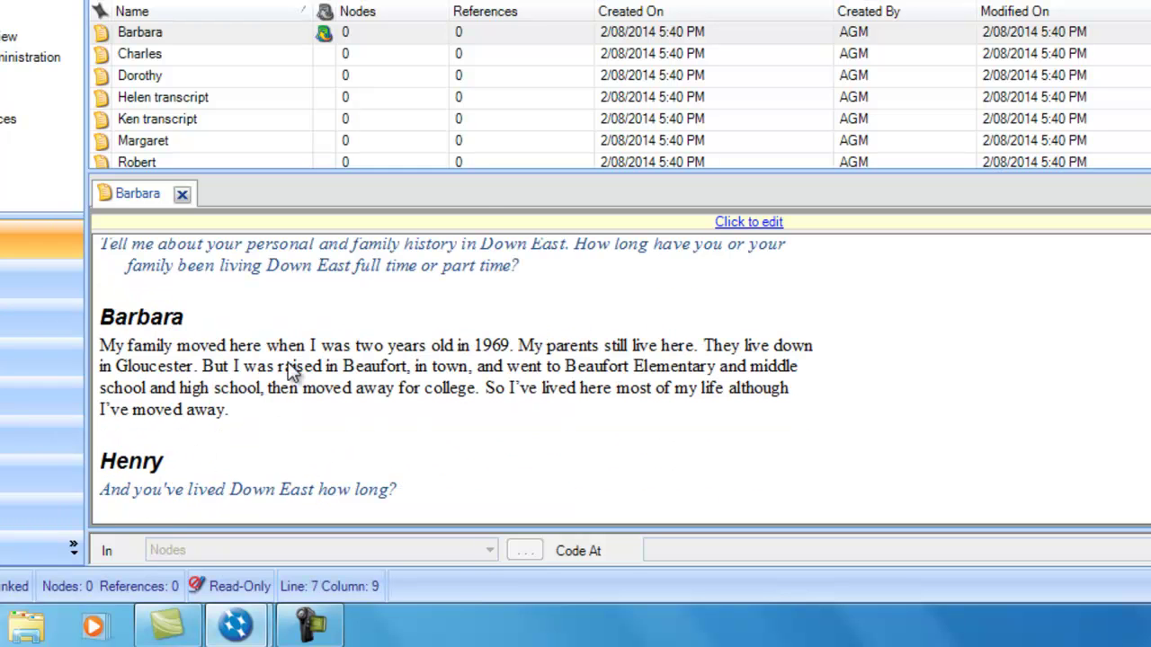
pyautogui.scroll(-10, 293, 373)
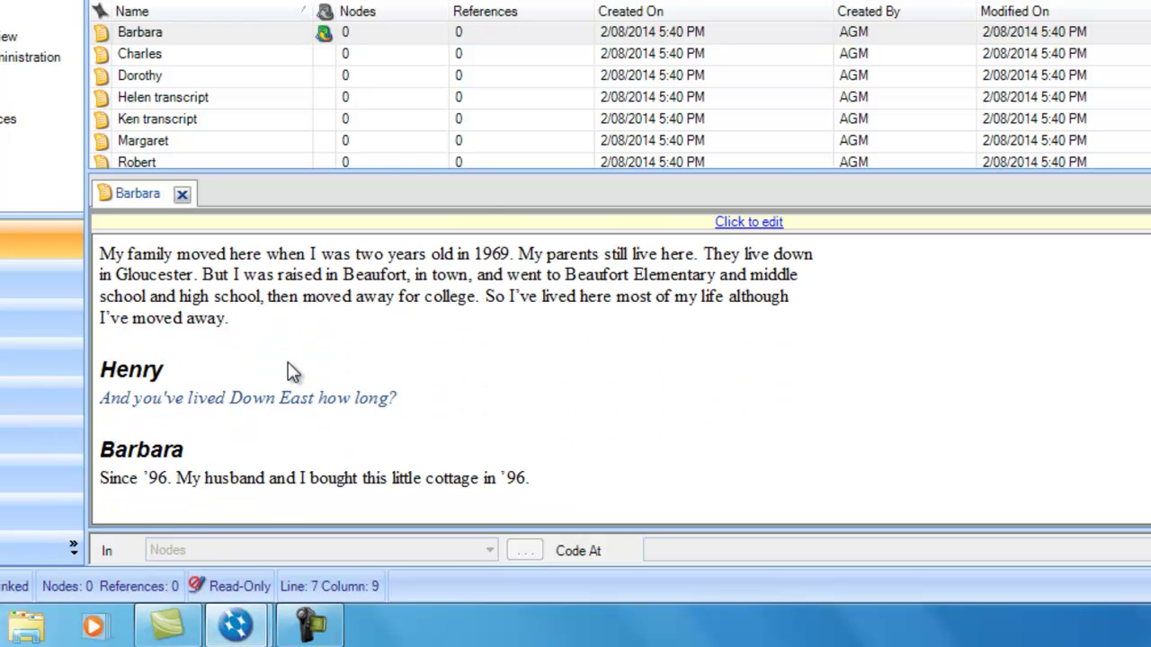
pyautogui.scroll(-12, 290, 369)
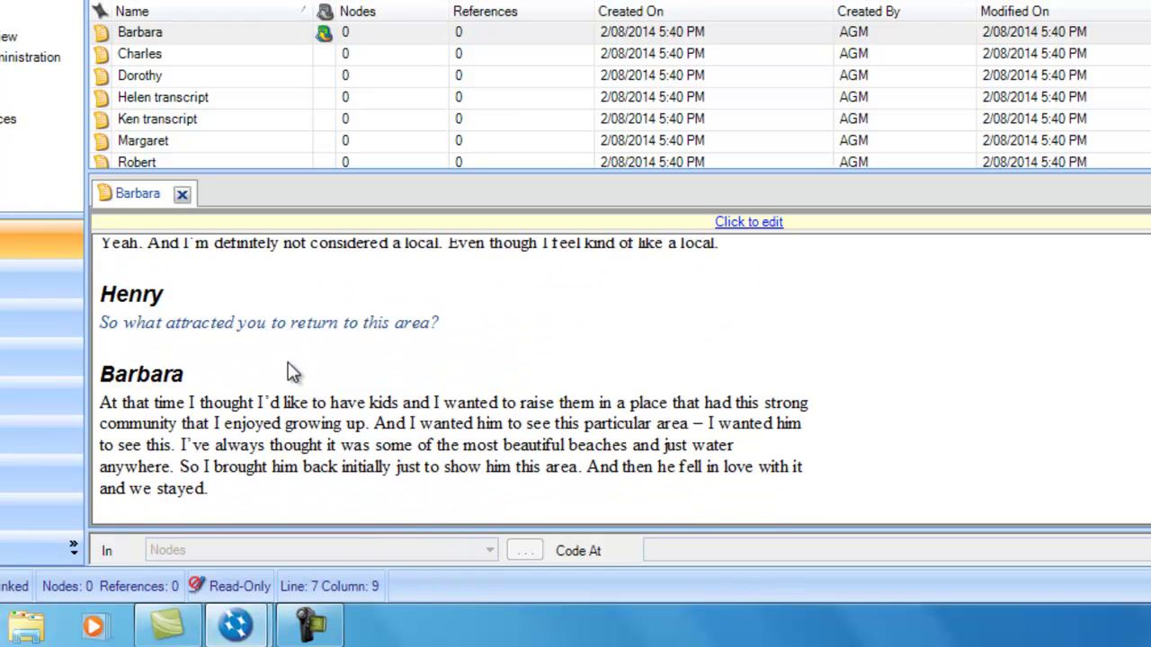
pyautogui.scroll(-6, 287, 364)
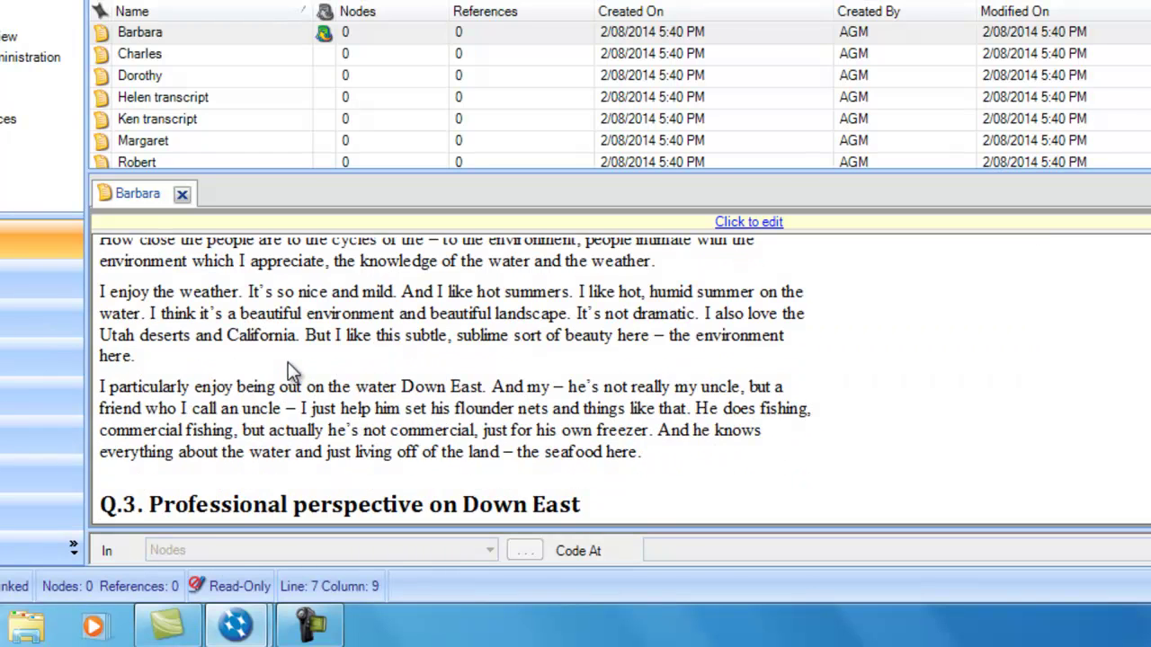
pyautogui.scroll(-3, 287, 355)
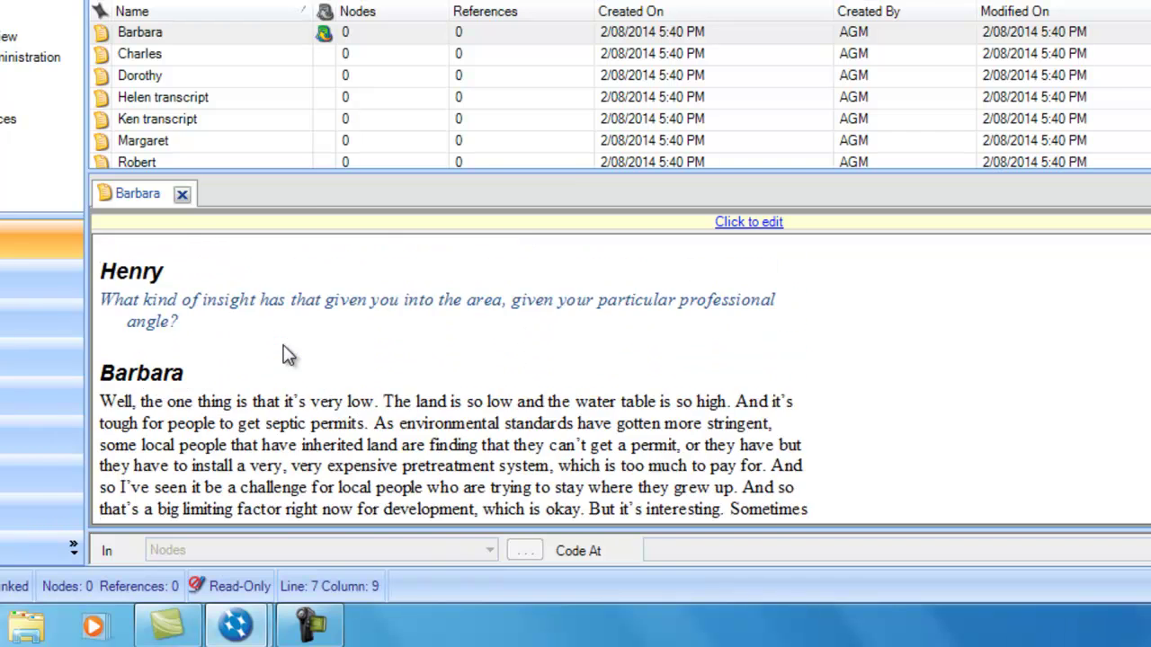
pyautogui.scroll(-8, 288, 354)
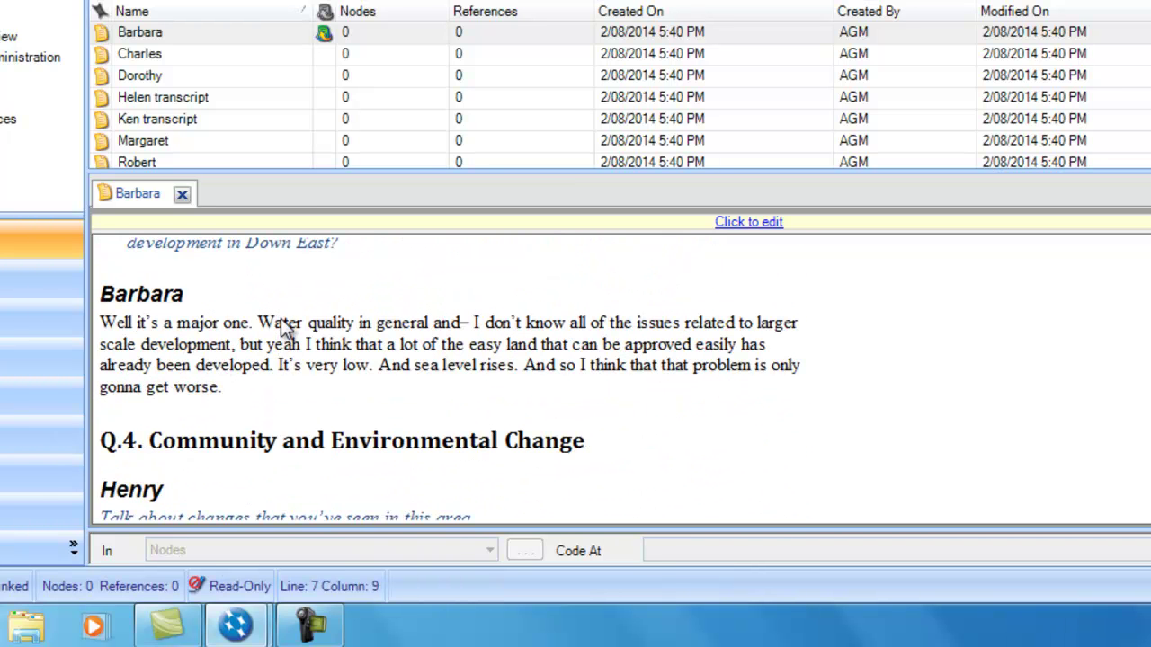
pyautogui.click(279, 346)
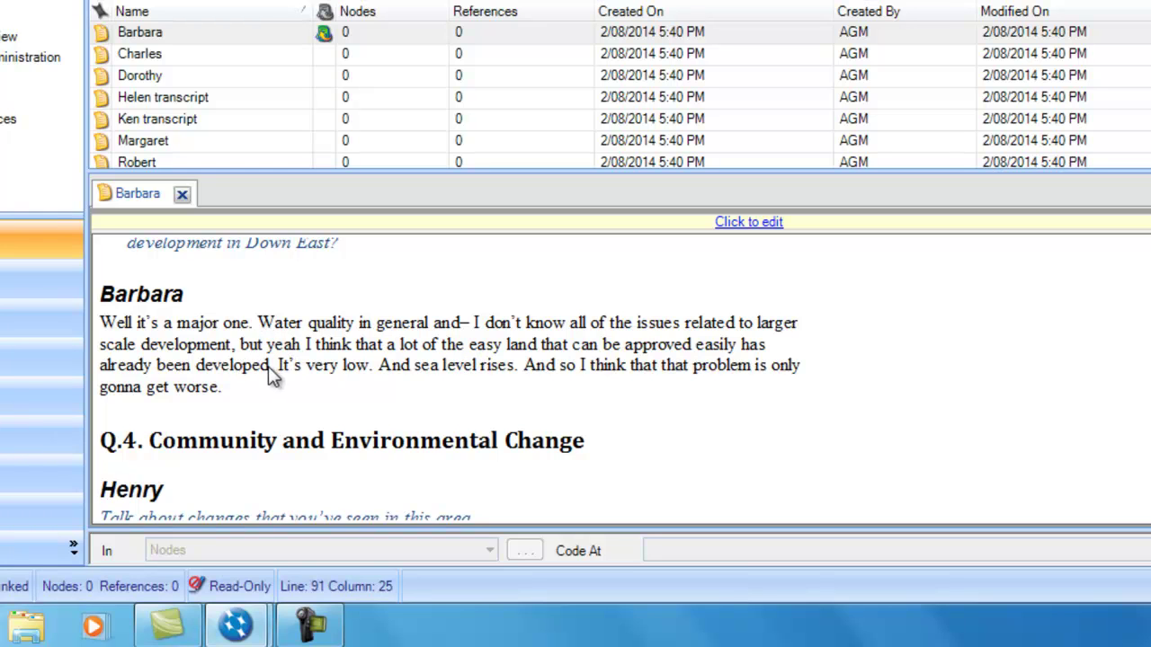
# Step: Code the passage "It's very low. And sea level rises" at the existing Water quality node, and close the transcript
pyautogui.moveTo(278, 366); pyautogui.dragTo(511, 379)
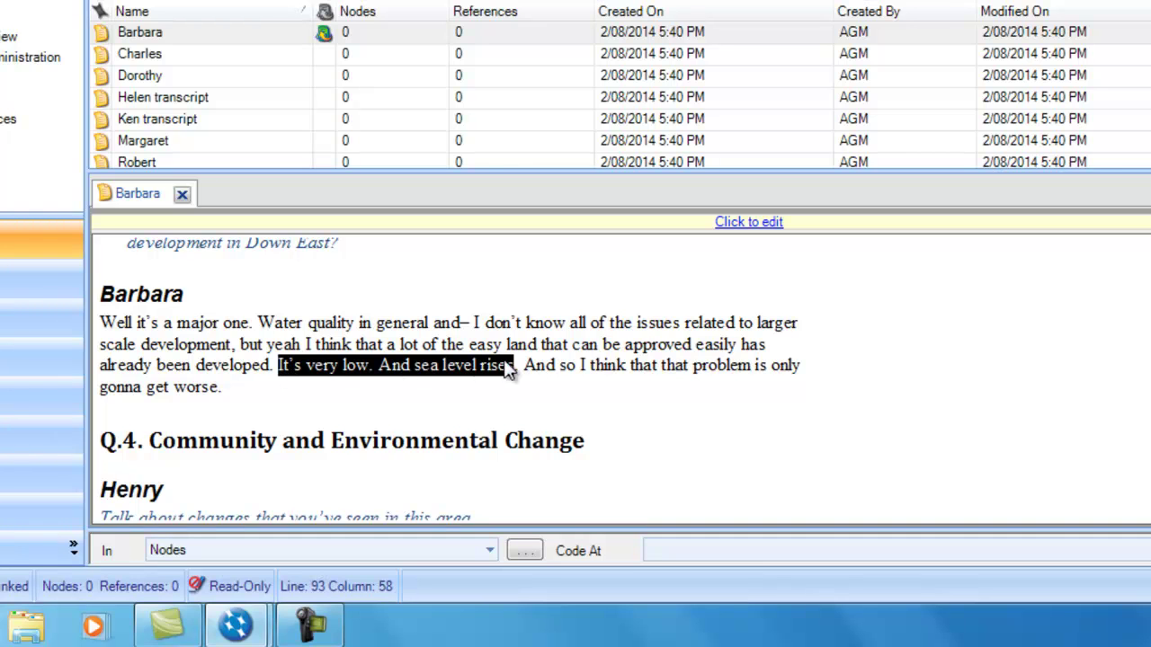
pyautogui.rightClick(338, 376)
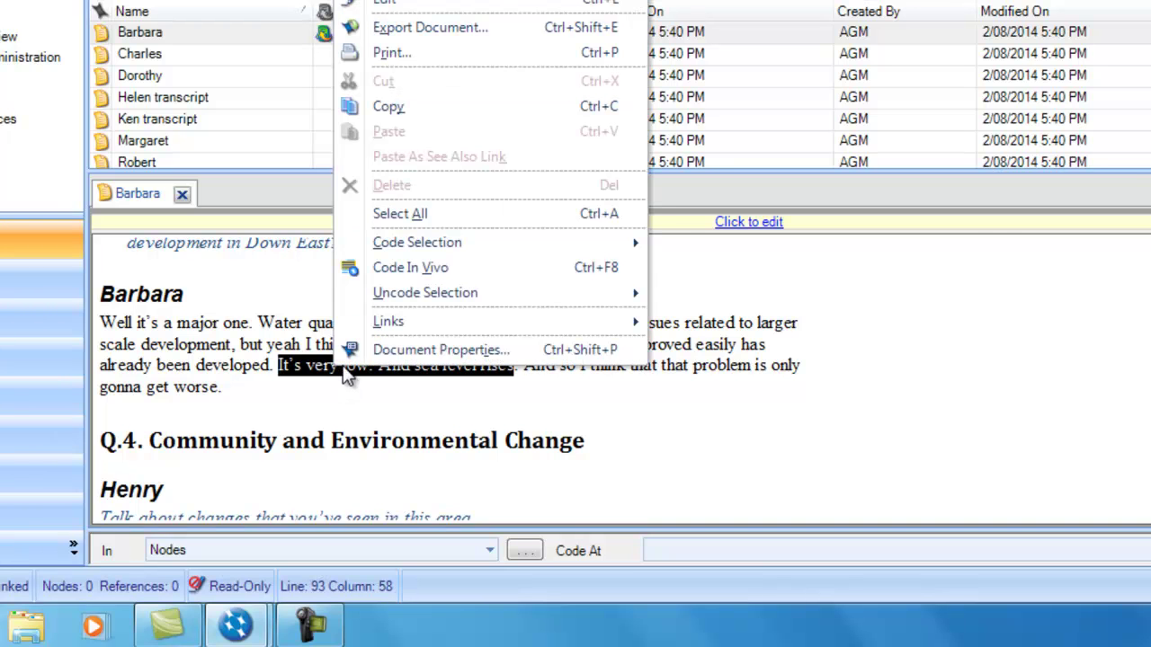
pyautogui.moveTo(389, 236)
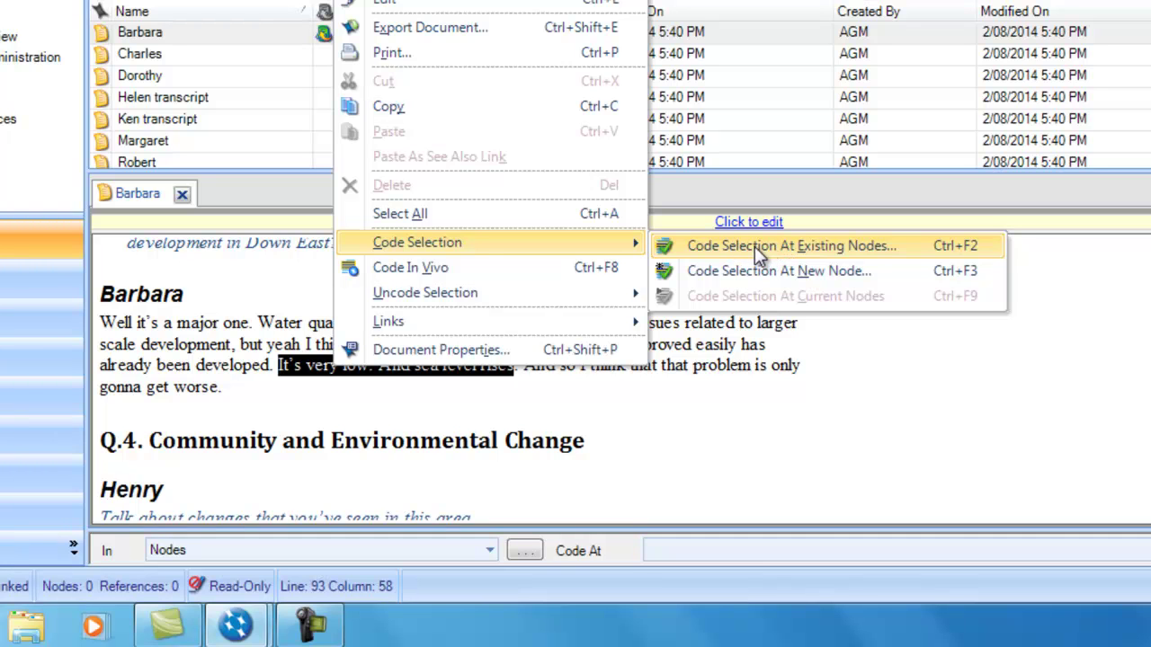
pyautogui.click(845, 253)
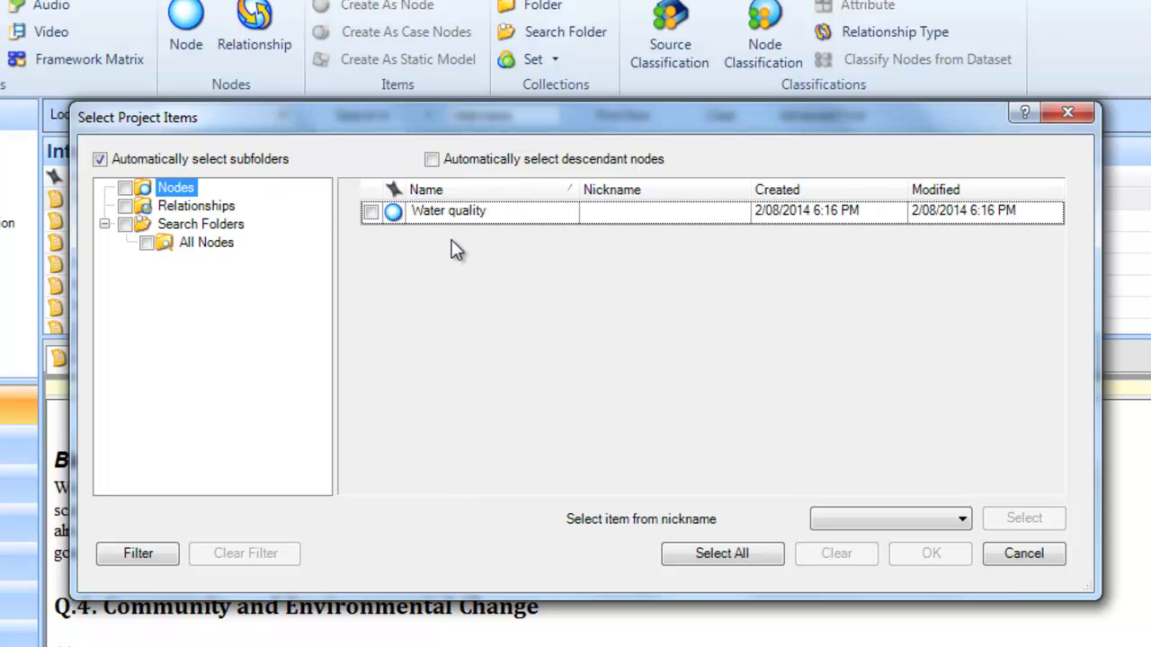
pyautogui.click(372, 213)
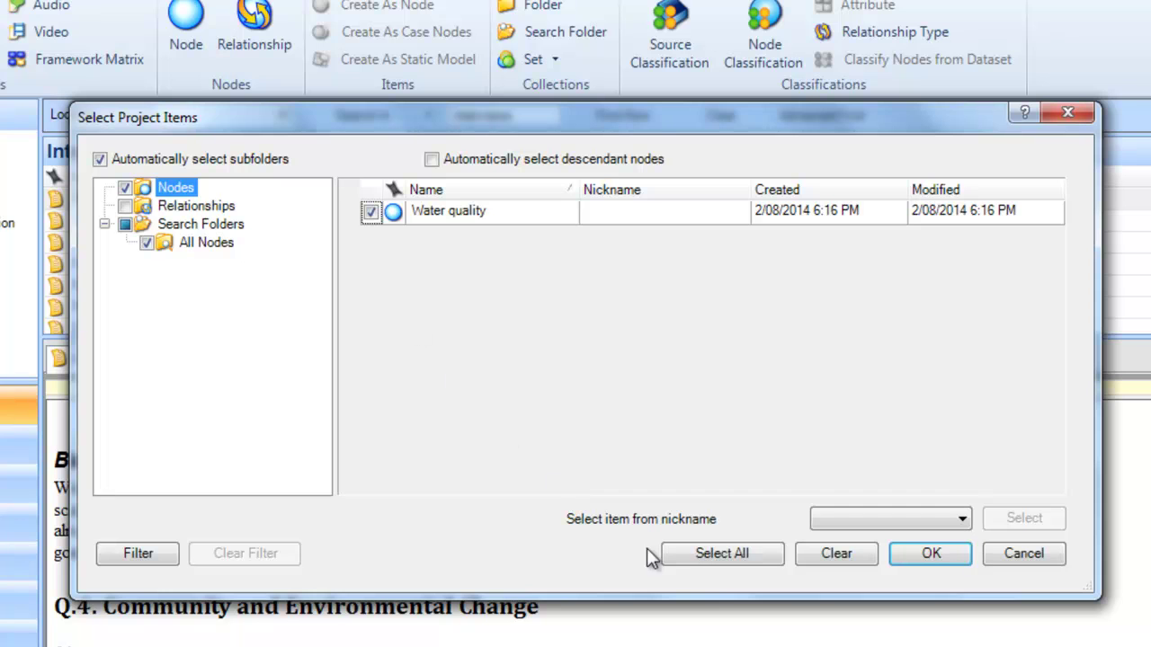
pyautogui.click(942, 553)
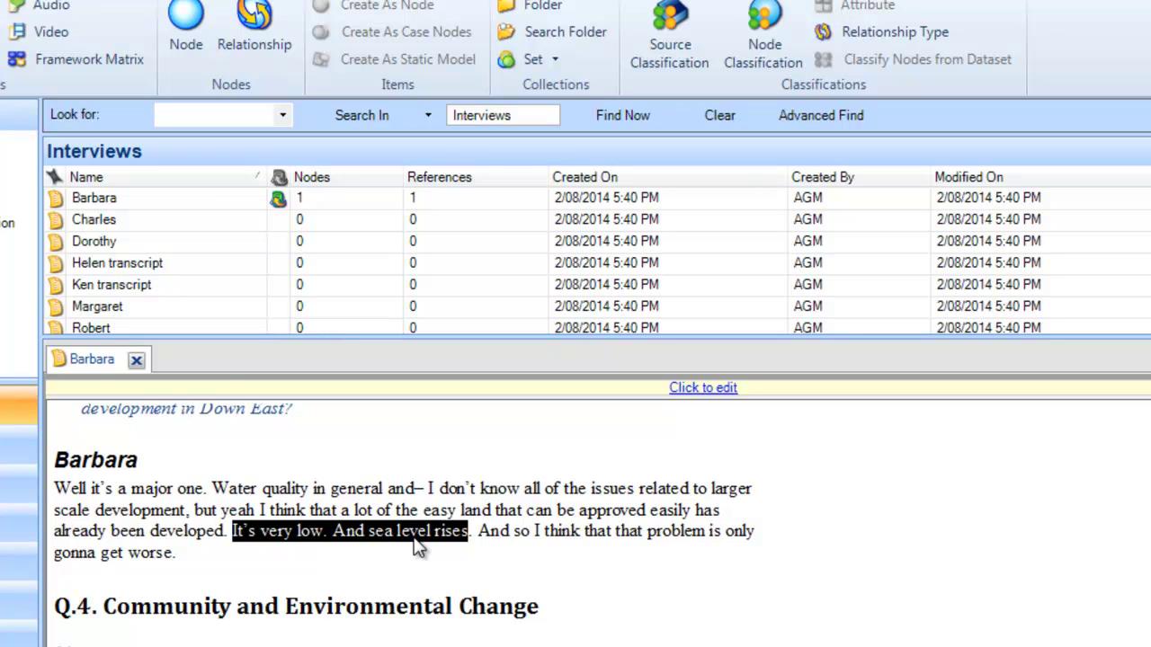
pyautogui.click(136, 362)
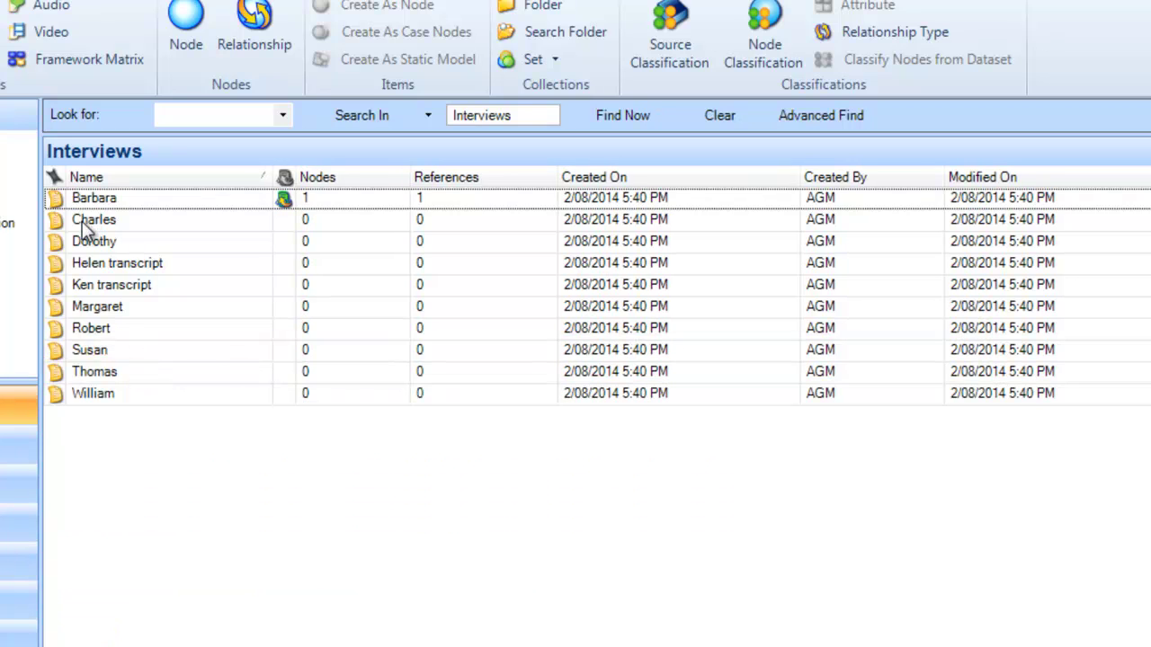
# Step: Open the second interview transcript and find the answer about water quality under section Q.2
pyautogui.doubleClick(82, 222)
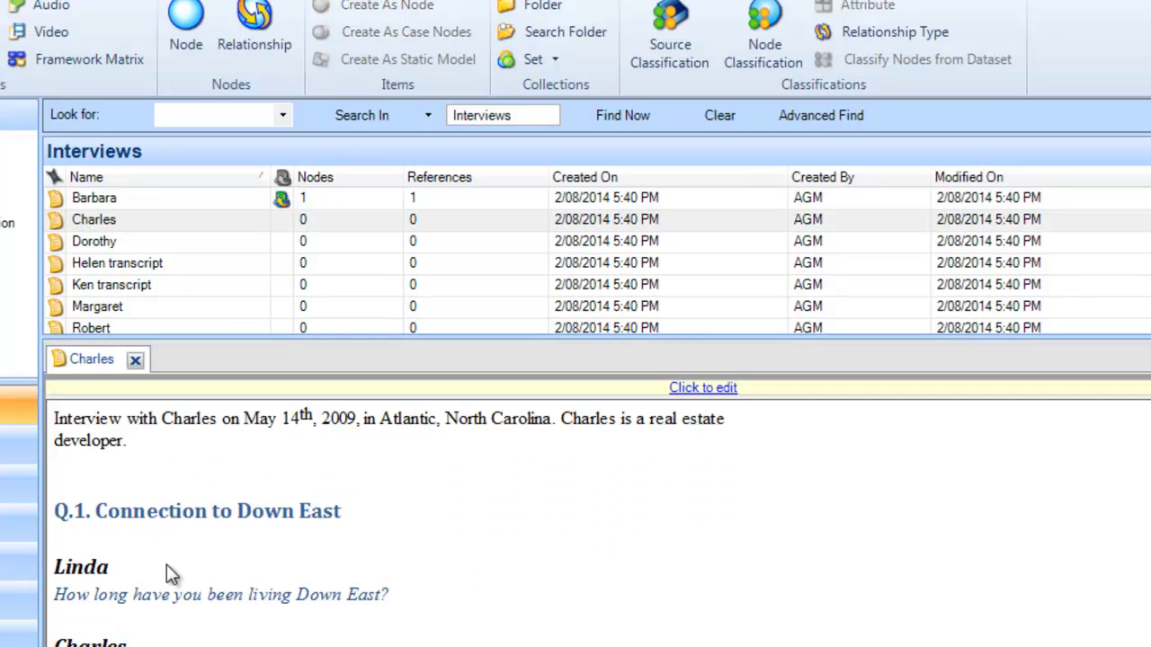
pyautogui.scroll(-10, 167, 573)
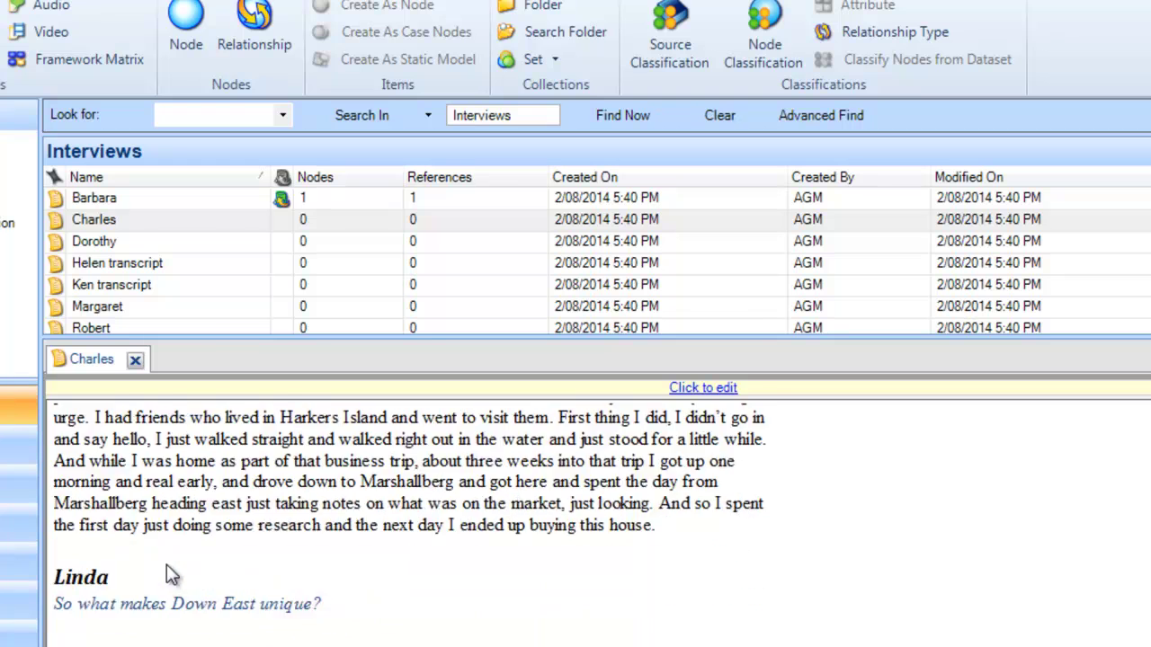
pyautogui.scroll(-3, 171, 575)
pyautogui.scroll(-15, 167, 572)
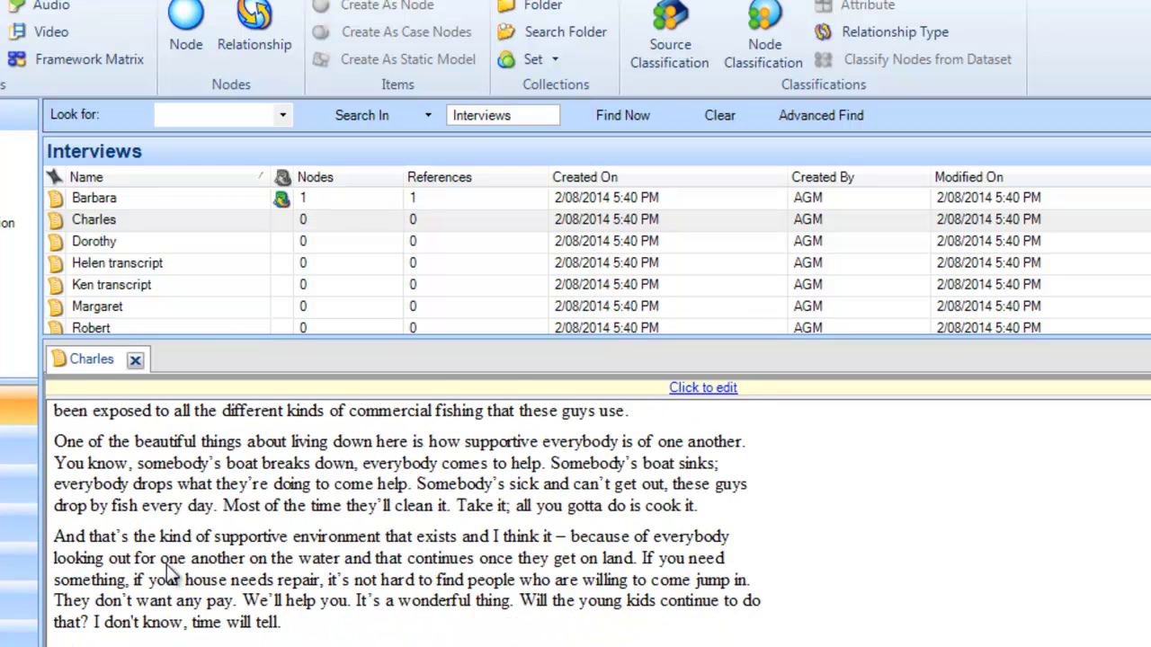
pyautogui.scroll(4, 166, 574)
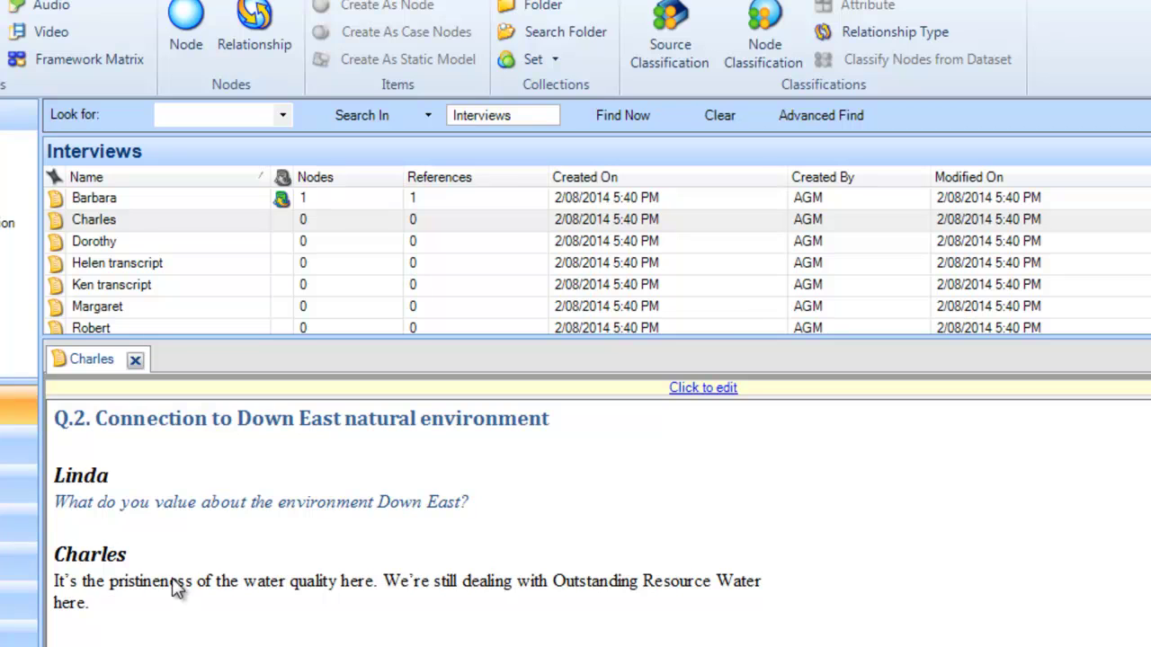
# Step: Code the passage "It's the pristineness of the water quality here." at the existing Water quality node, and close the transcript
pyautogui.moveTo(380, 589); pyautogui.dragTo(51, 586)
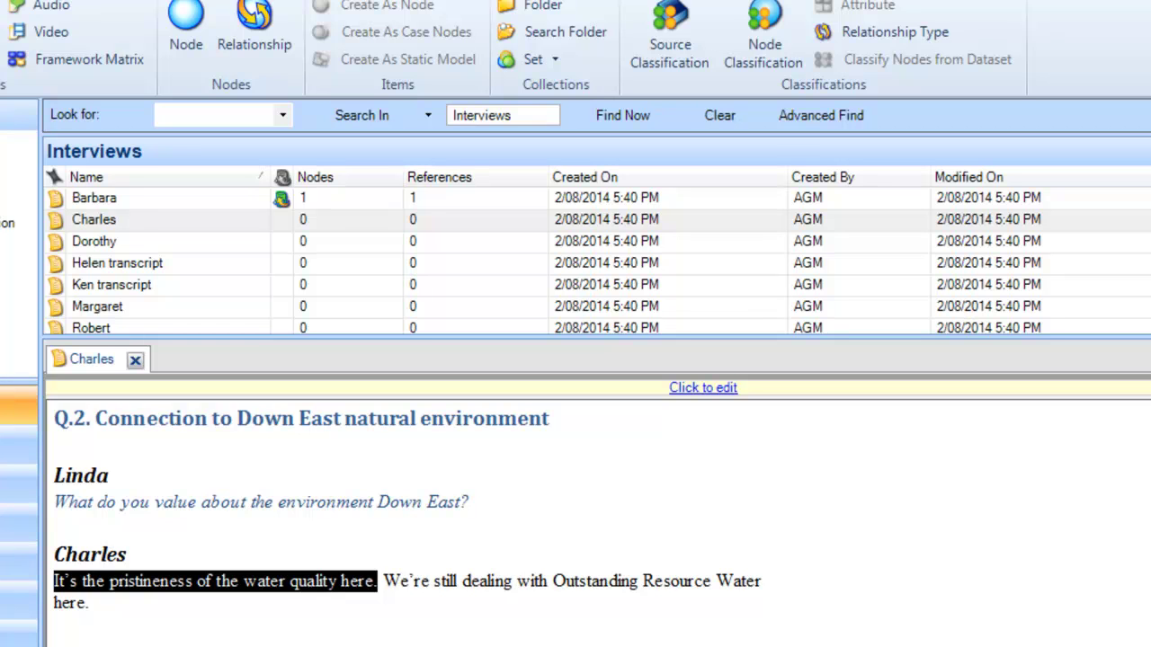
pyautogui.rightClick(192, 584)
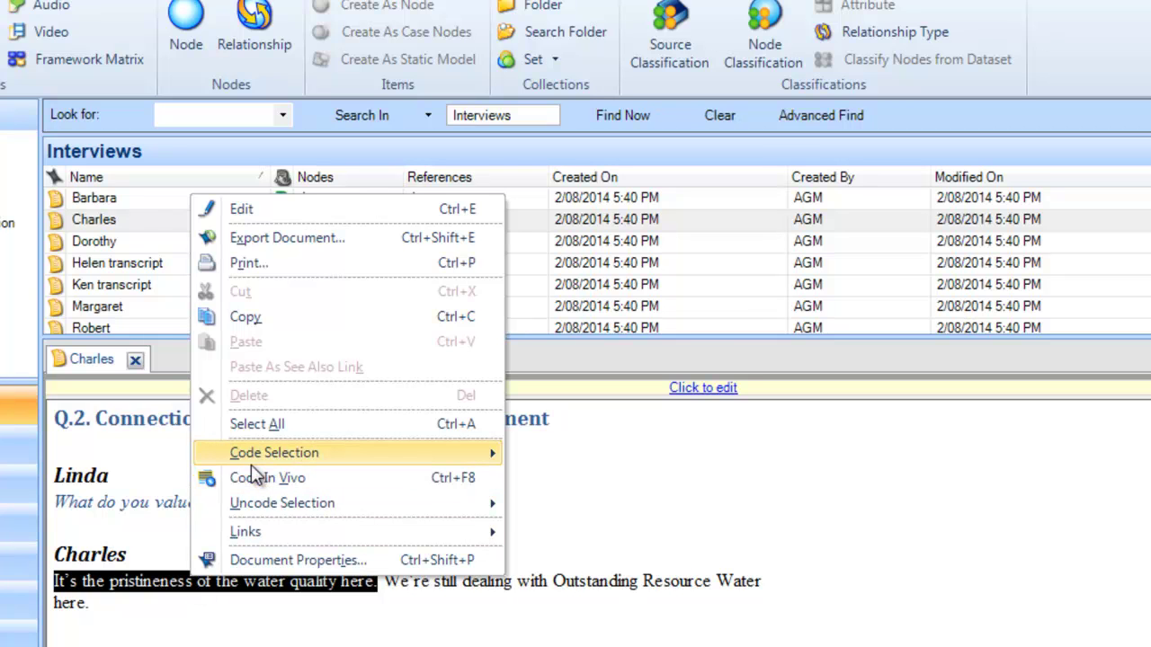
pyautogui.moveTo(251, 456)
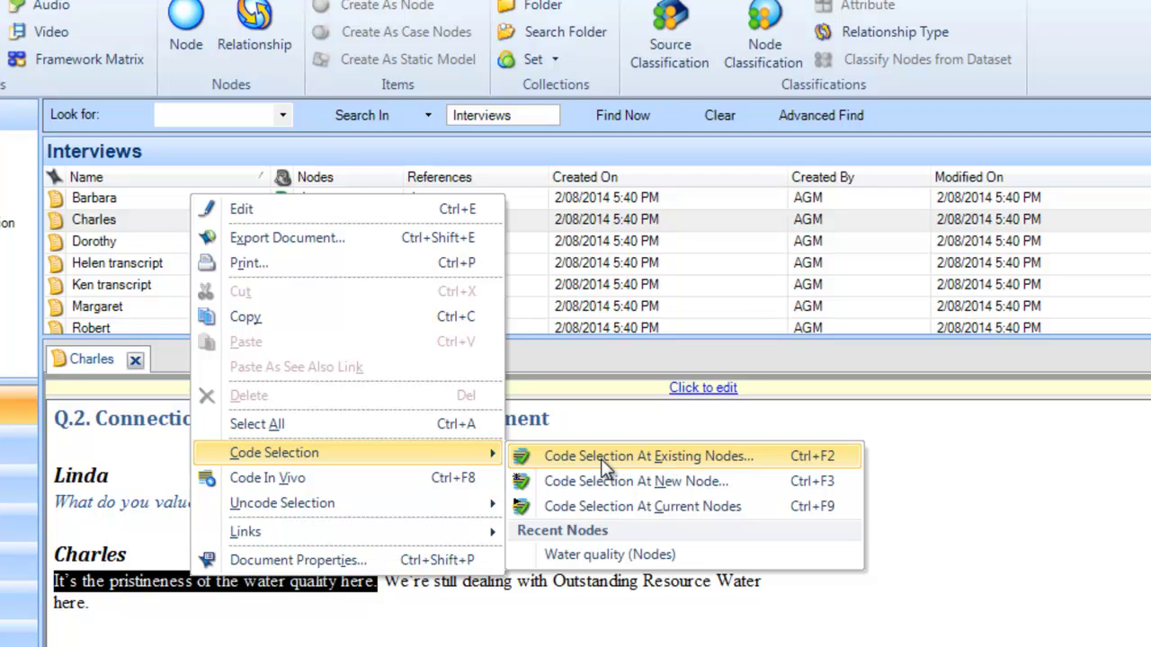
pyautogui.click(627, 459)
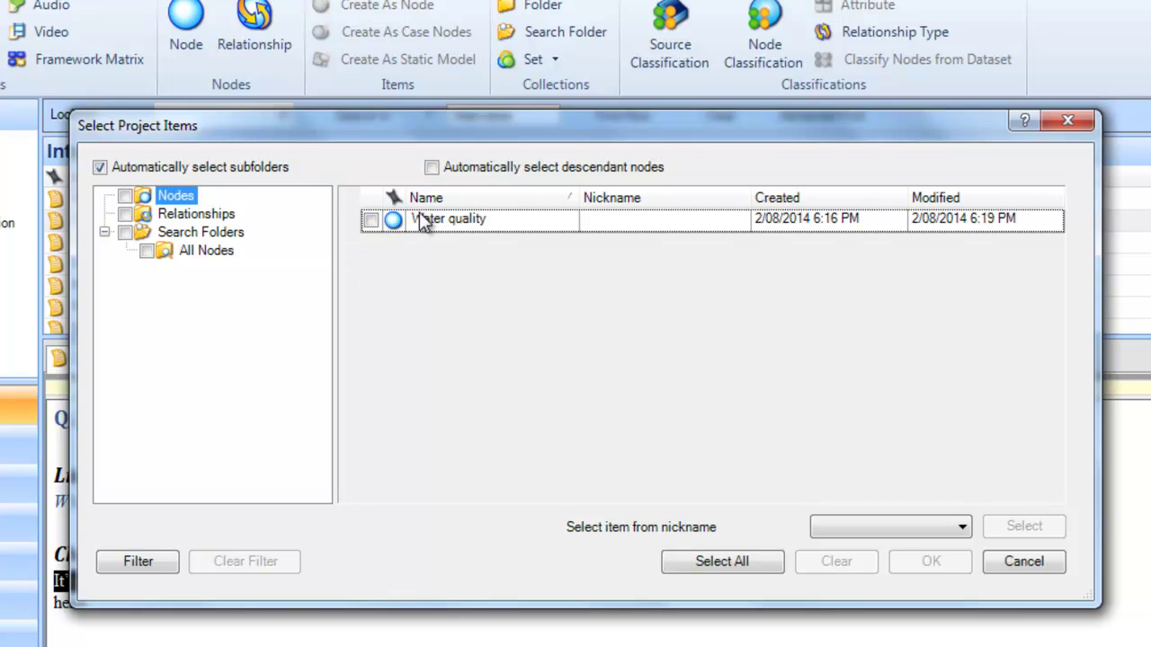
pyautogui.click(370, 220)
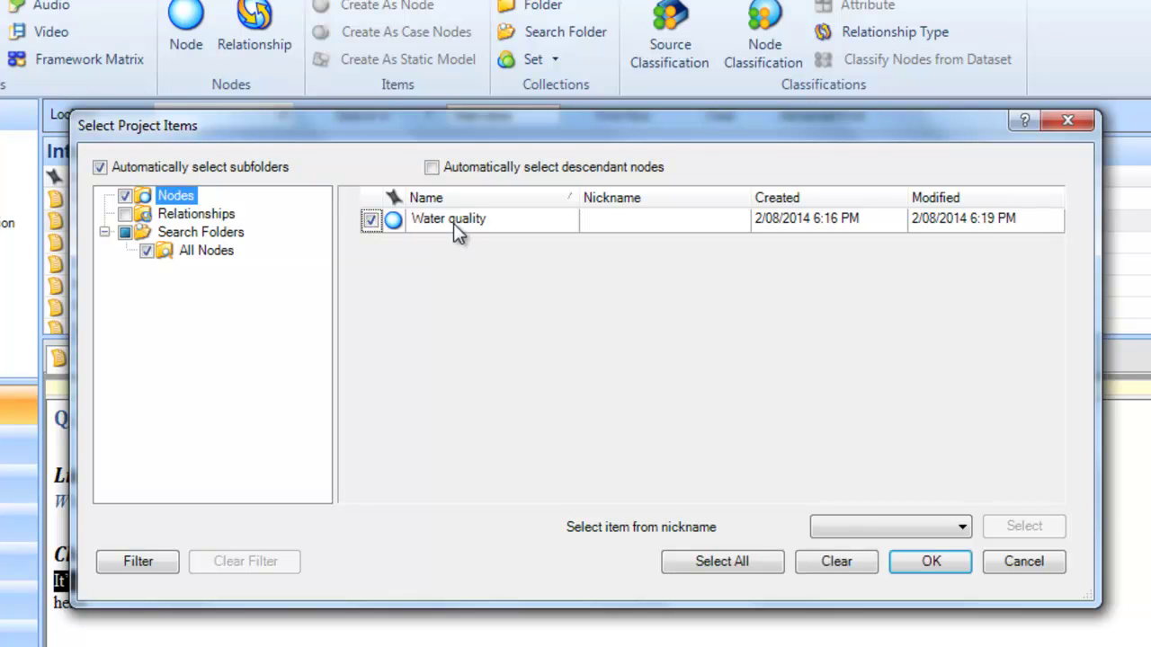
pyautogui.click(932, 563)
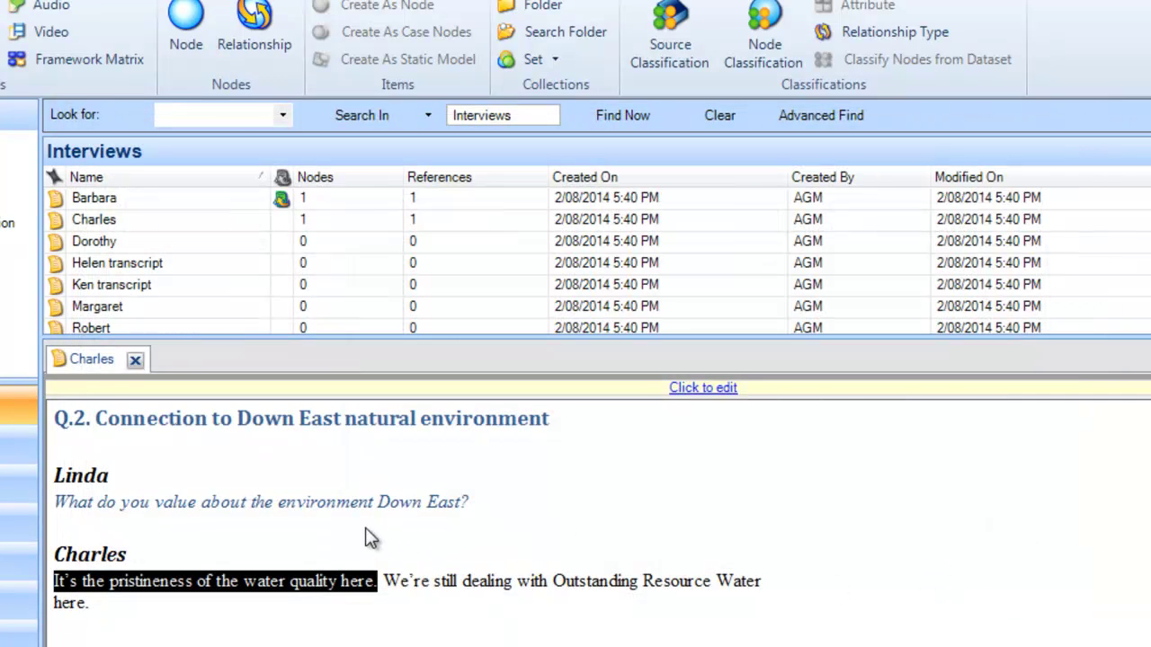
pyautogui.click(136, 360)
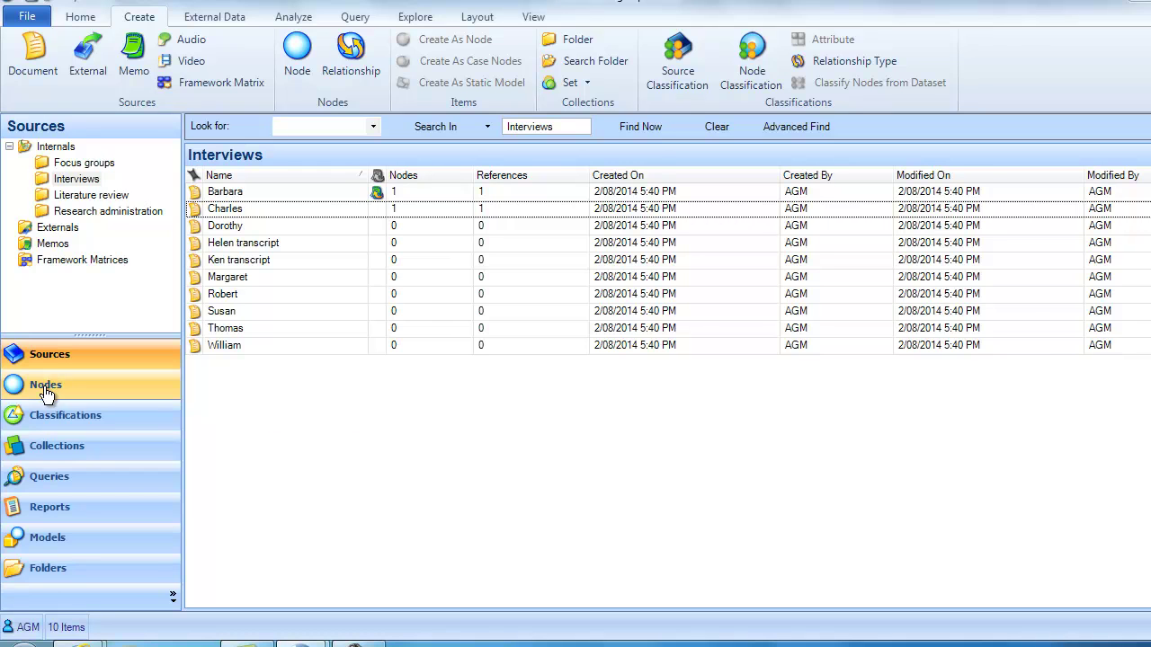
# Step: Open the Water quality node's coded references, check the first one in its source transcript, and return to the node
pyautogui.click(45, 393)
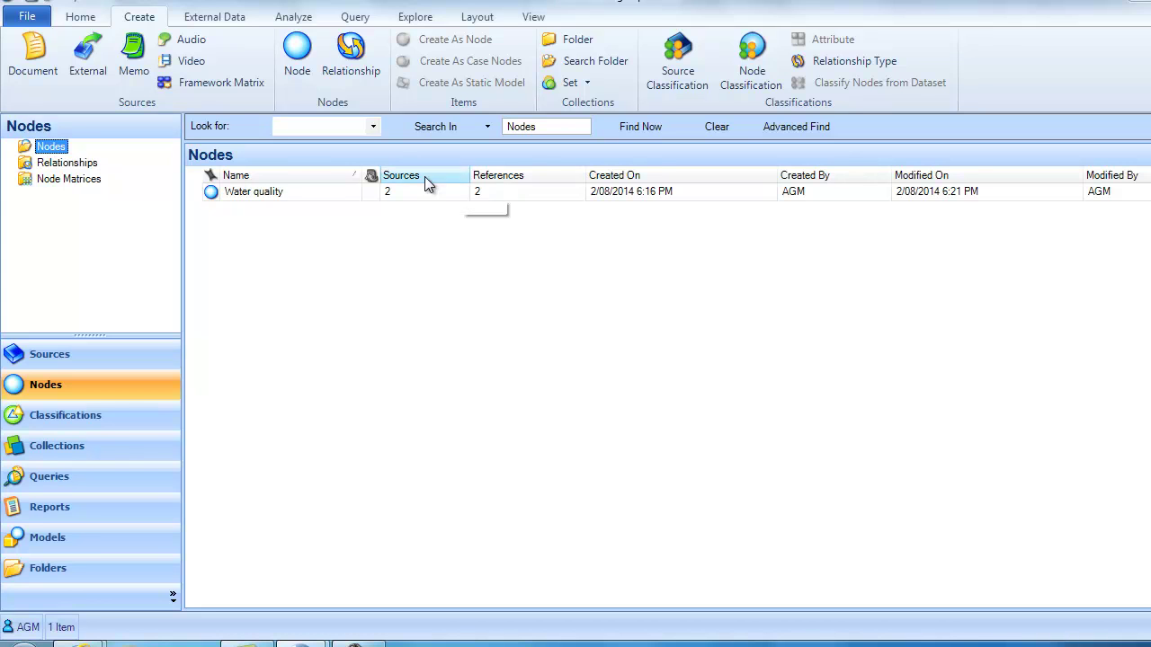
pyautogui.click(209, 190)
pyautogui.doubleClick(209, 191)
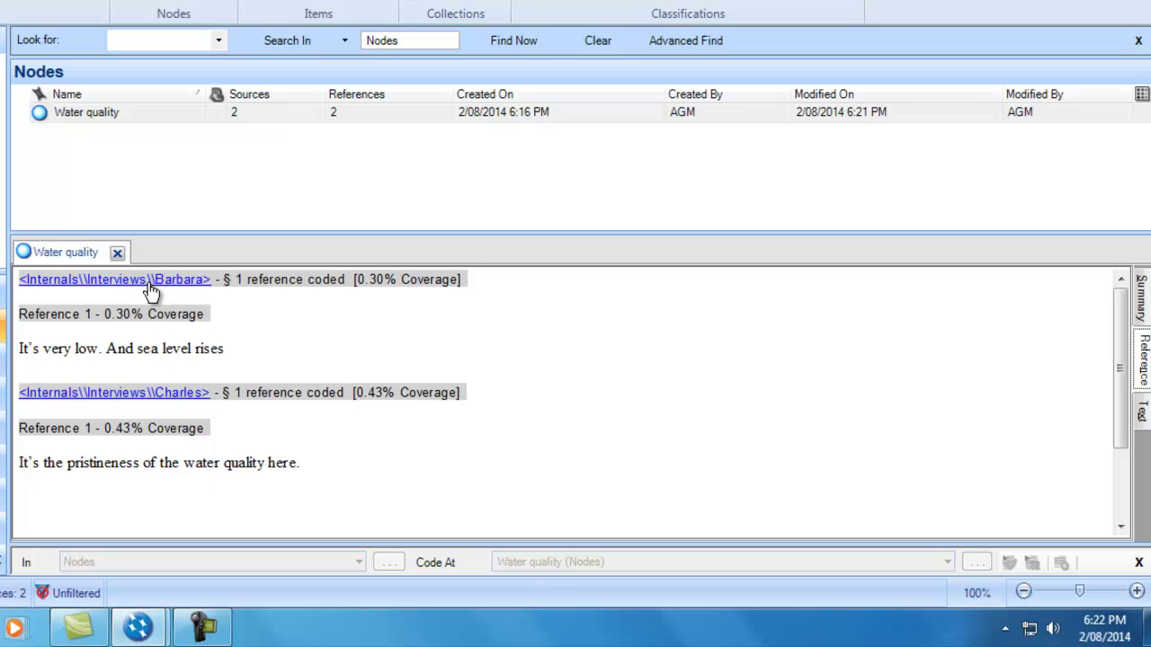
pyautogui.click(183, 280)
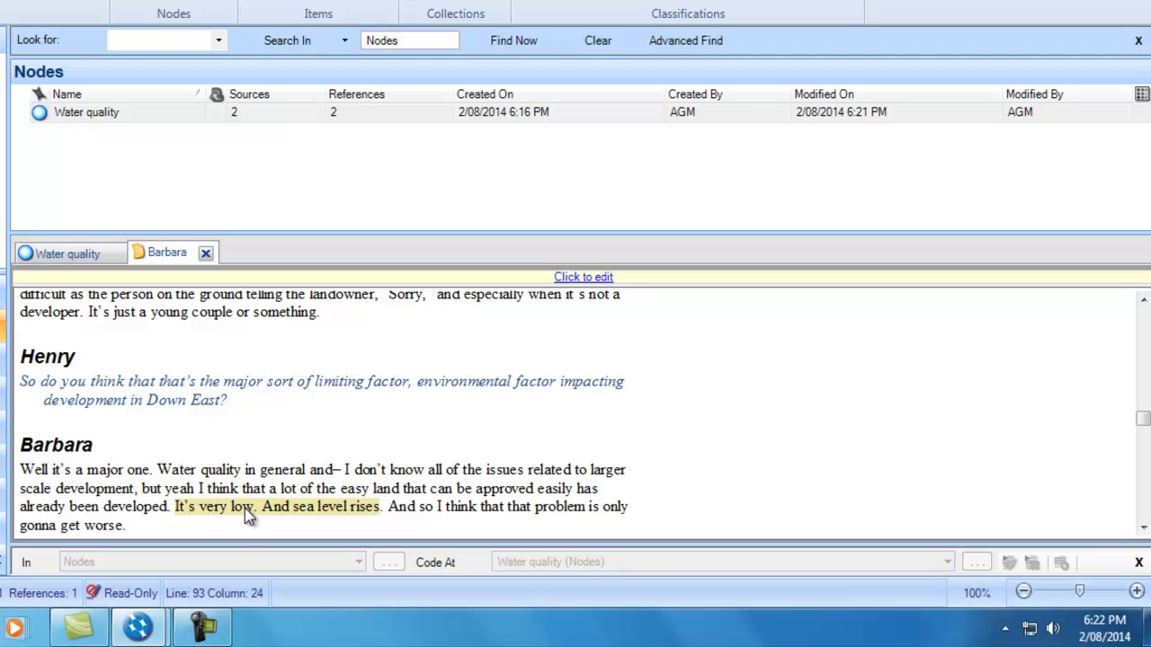
pyautogui.click(206, 255)
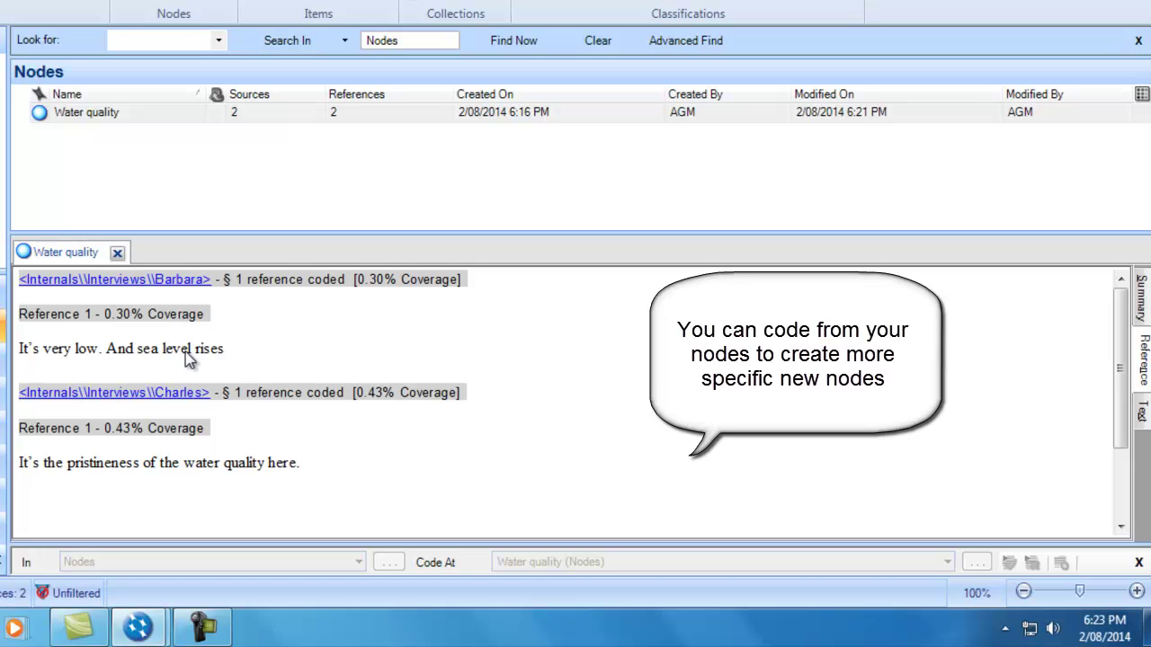
# Step: Within the Water quality node, code "It's very low. And sea level rises" at a new node named "Negative perceptions on water quality"
pyautogui.moveTo(225, 352); pyautogui.dragTo(16, 364)
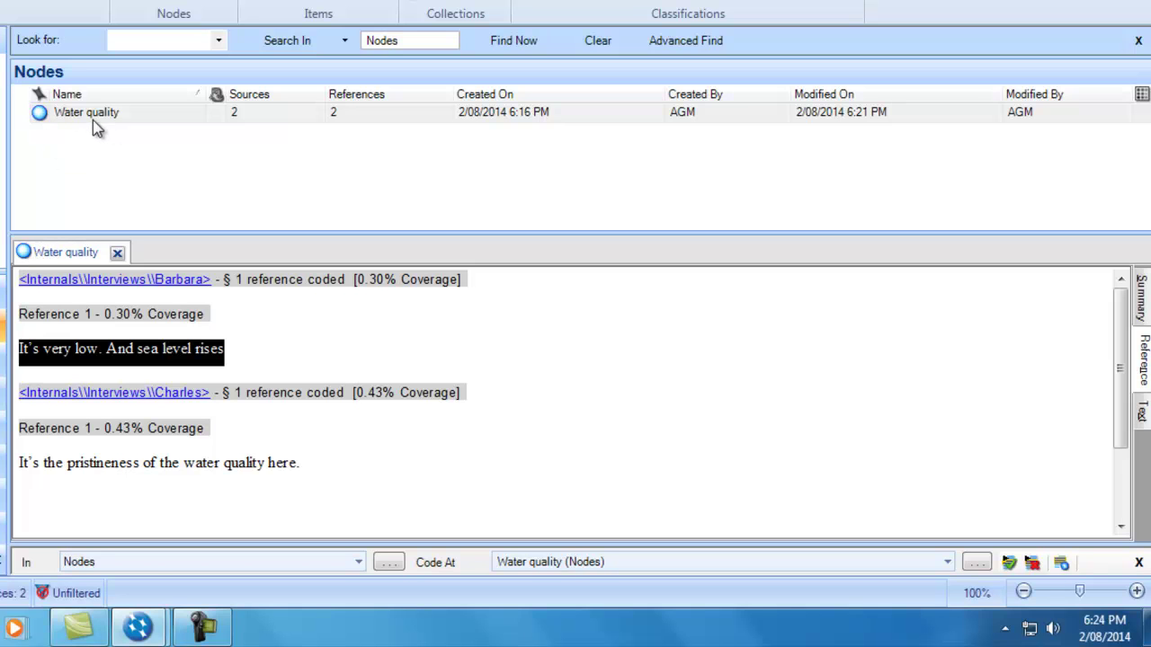
pyautogui.click(50, 363)
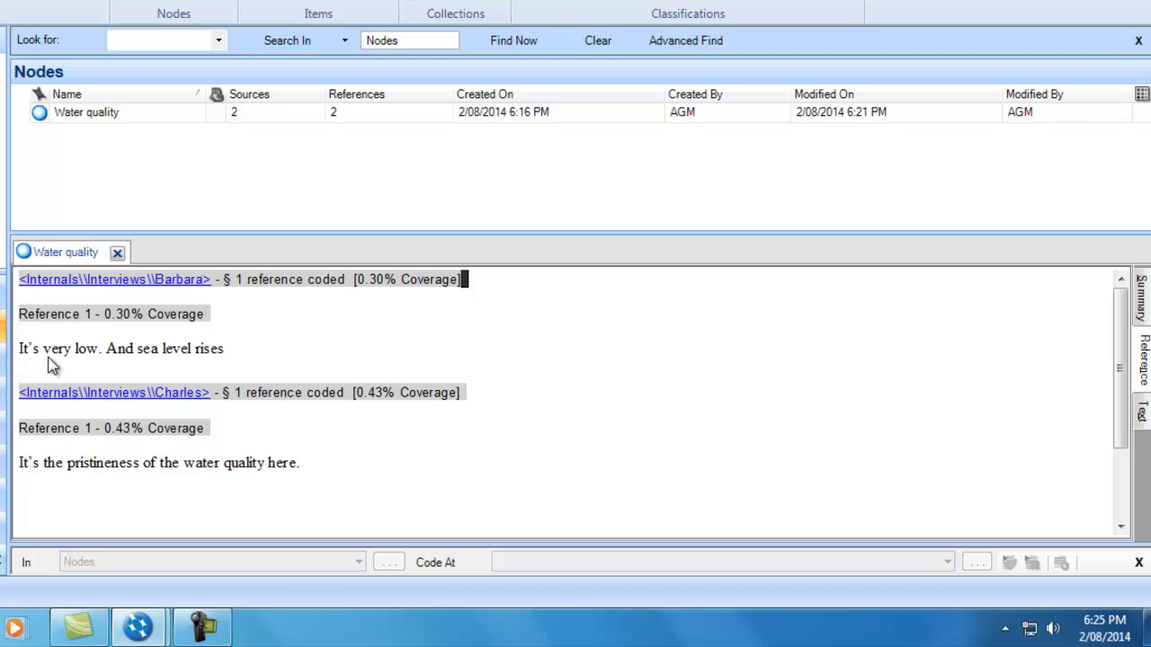
pyautogui.moveTo(232, 354); pyautogui.dragTo(8, 356)
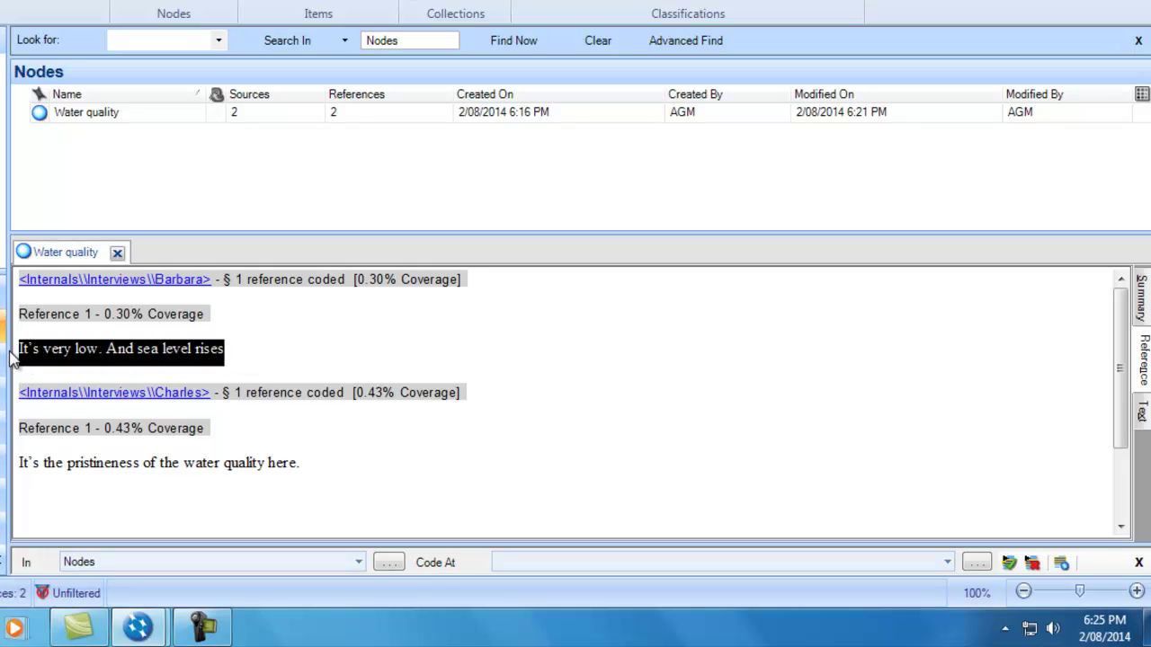
pyautogui.rightClick(142, 351)
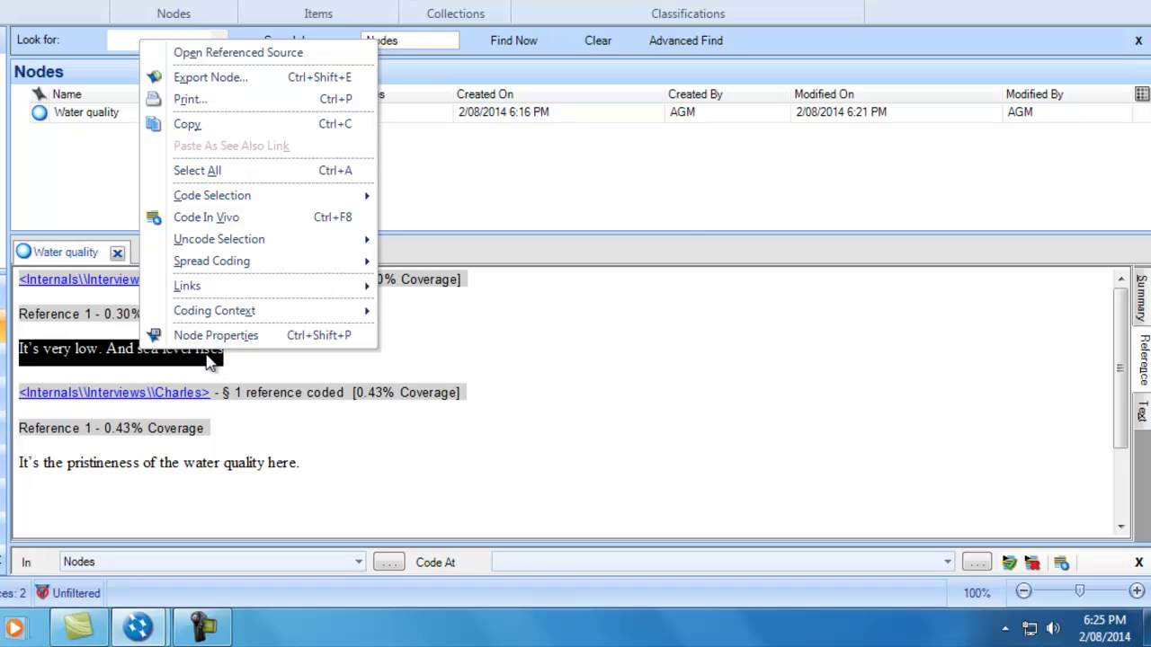
pyautogui.moveTo(223, 202)
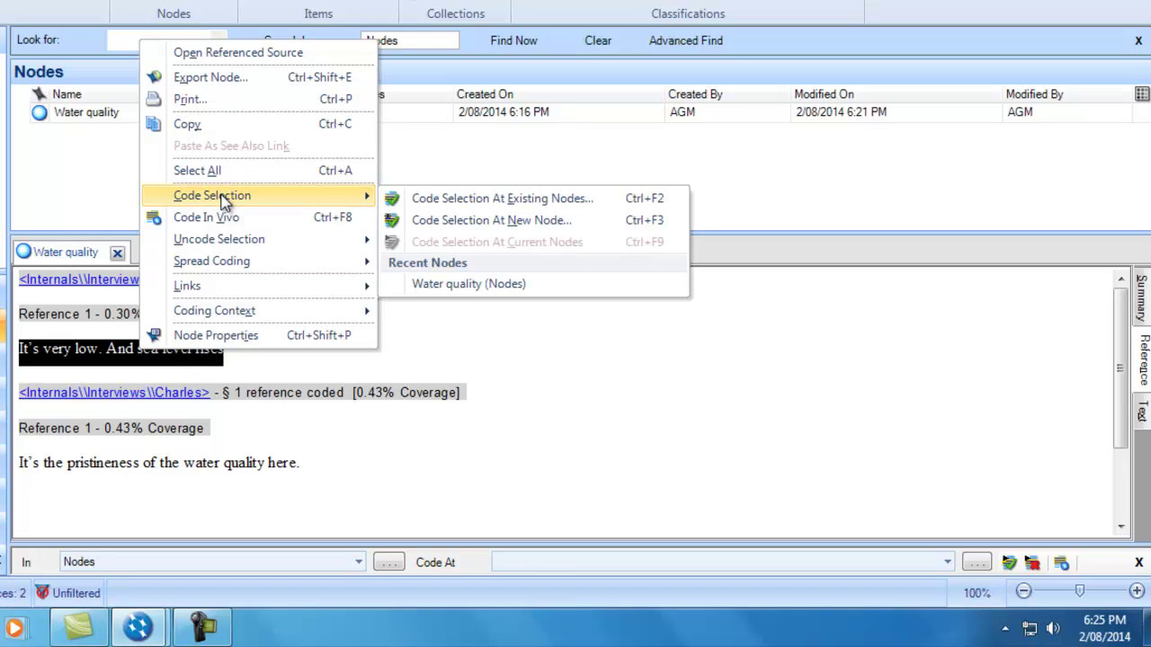
pyautogui.click(455, 221)
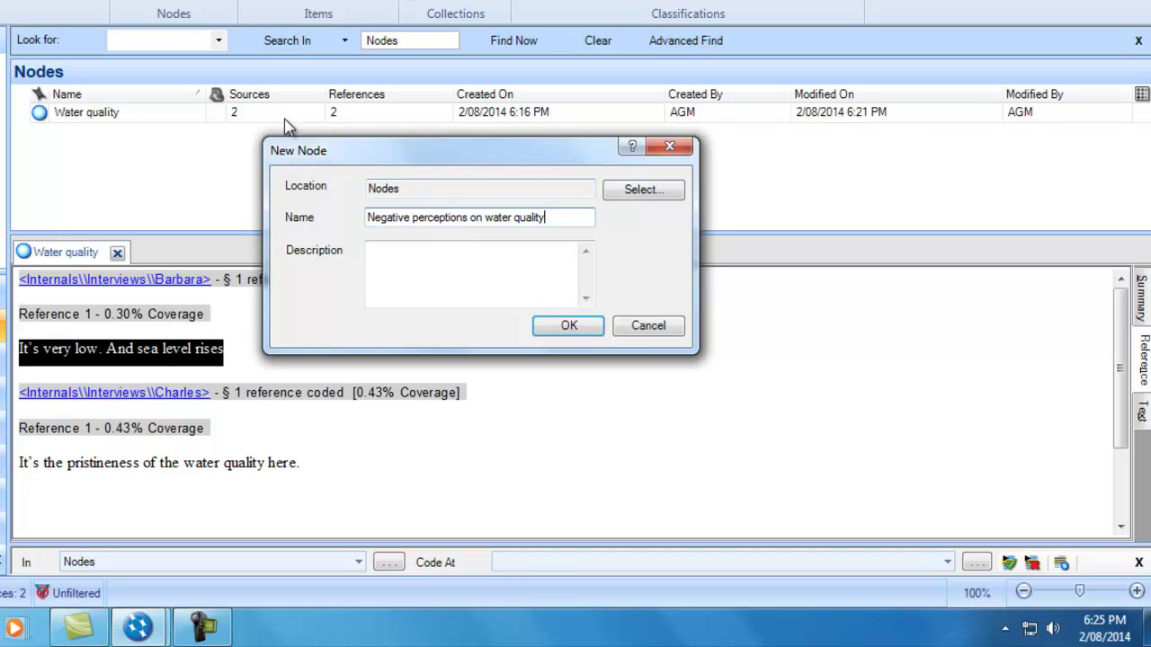
pyautogui.click(635, 194)
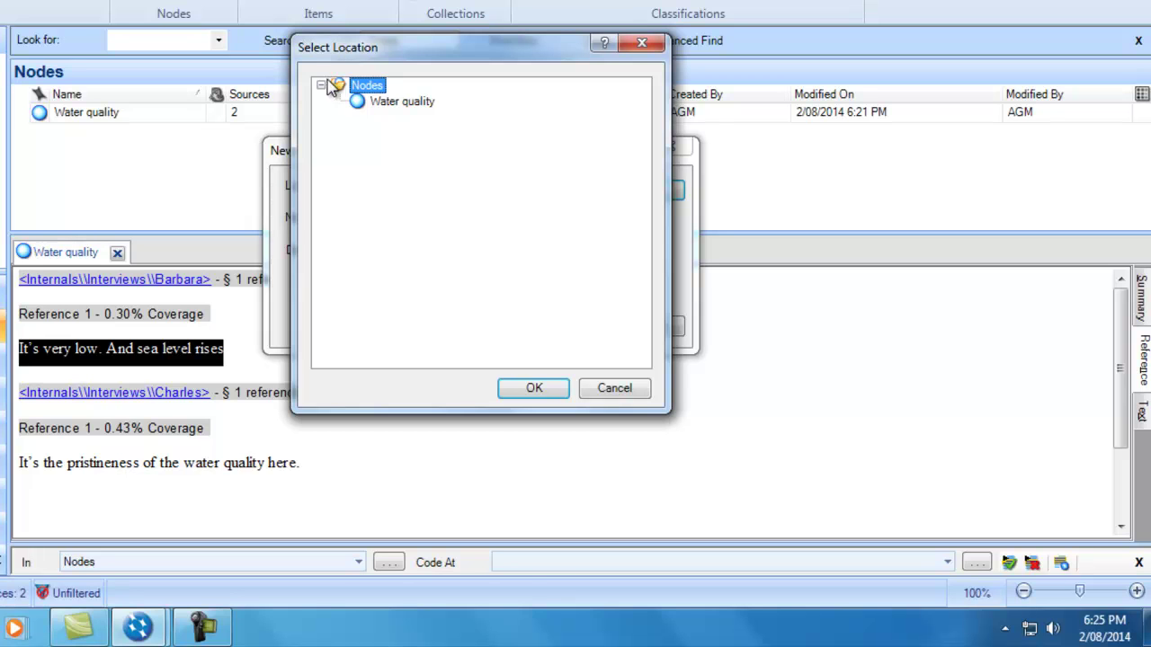
pyautogui.click(602, 395)
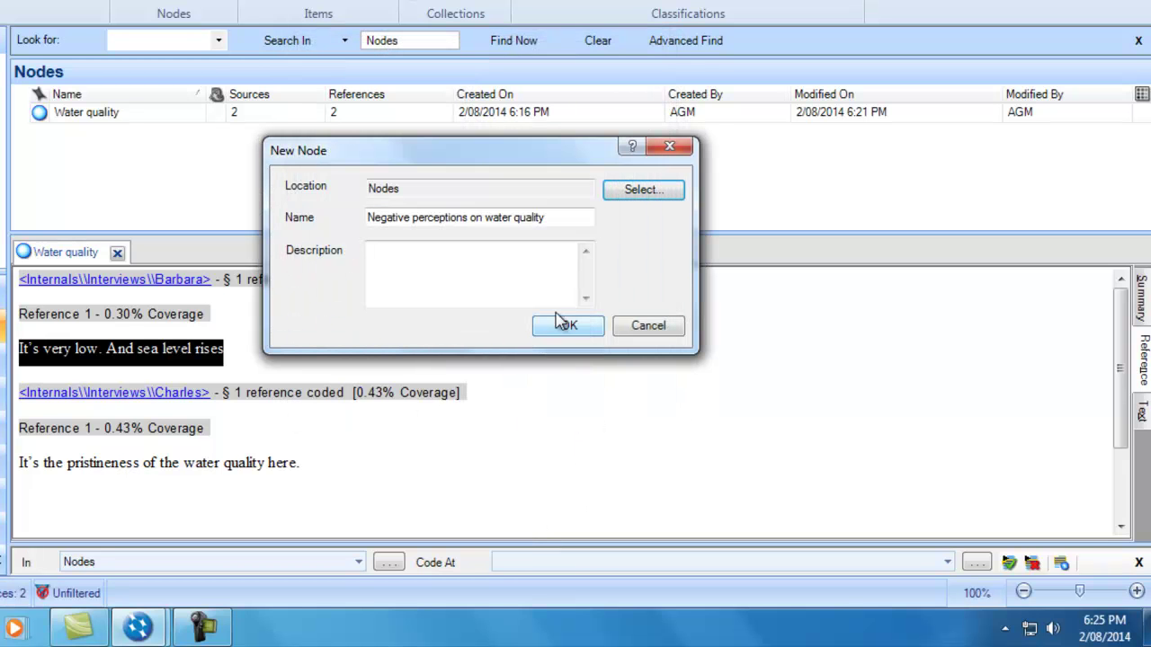
pyautogui.click(558, 328)
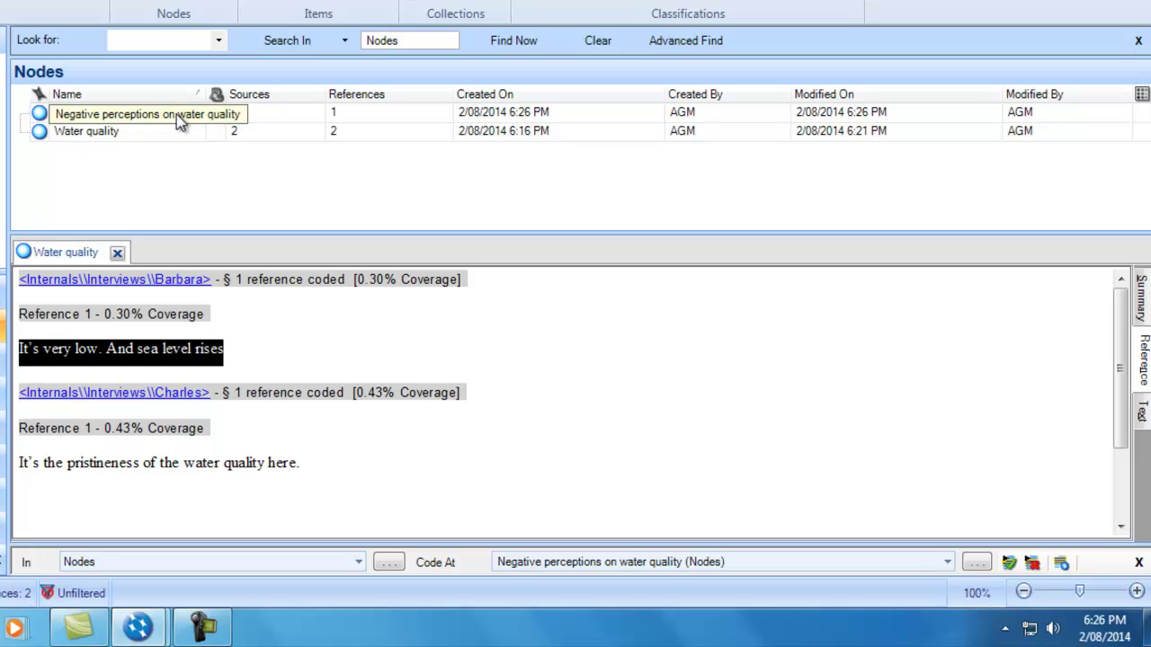
# Step: Code "It's the pristineness of the water quality here." at a new node "Positive perceptions on water quality", and close the Water quality node
pyautogui.click(72, 467)
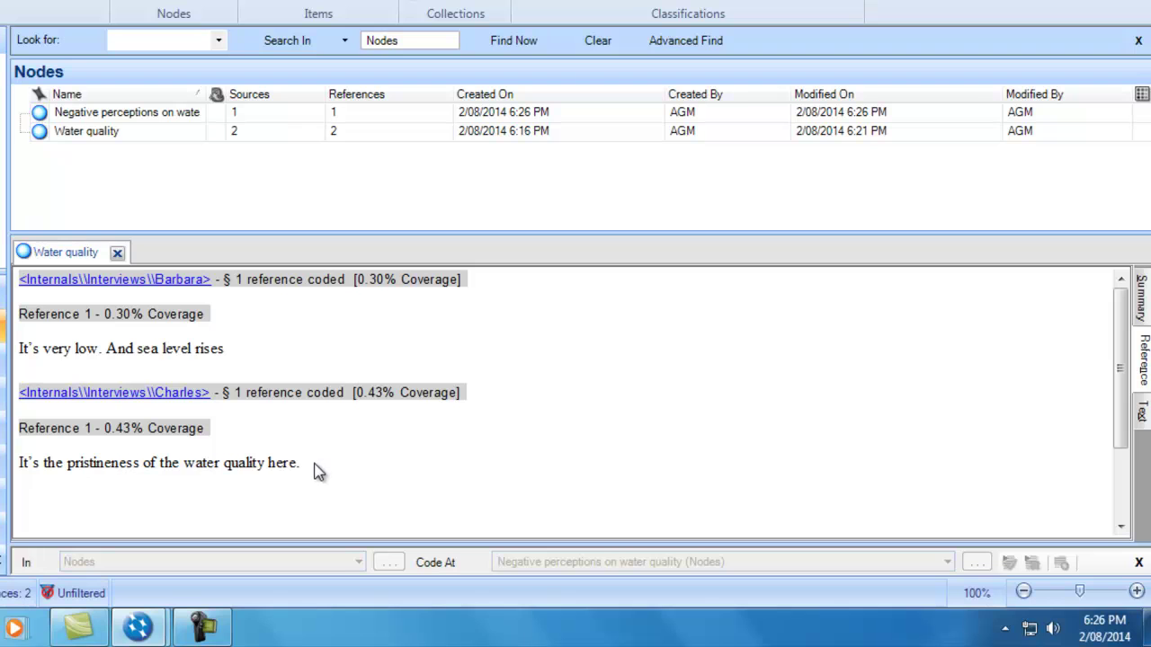
pyautogui.moveTo(311, 466); pyautogui.dragTo(18, 474)
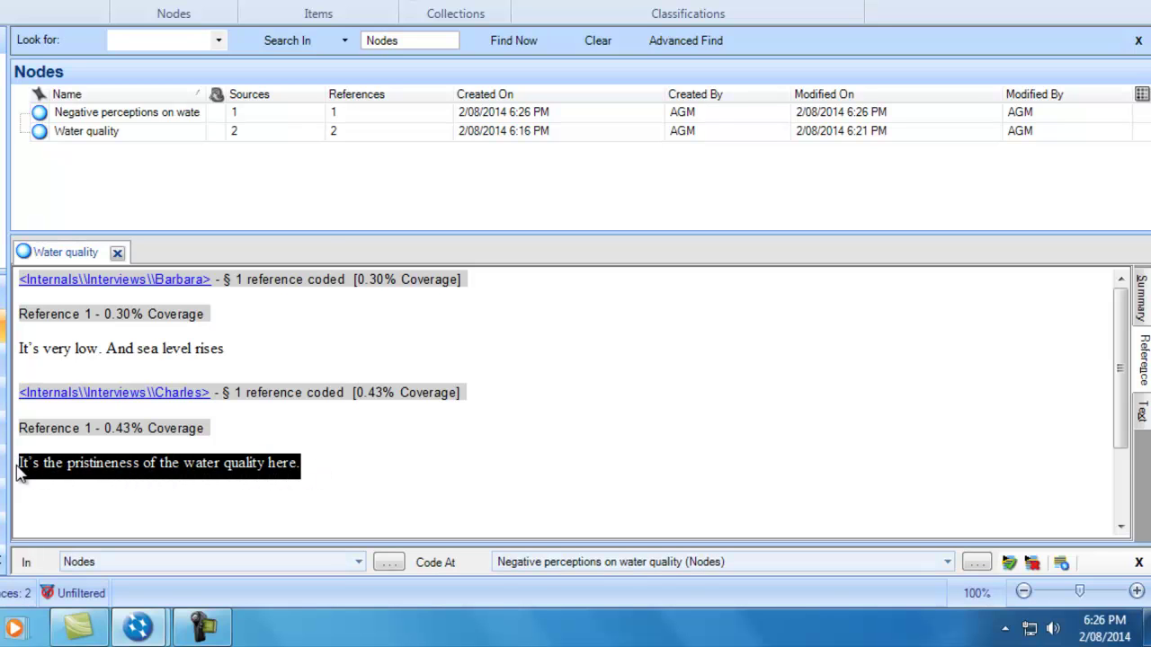
pyautogui.rightClick(91, 474)
pyautogui.moveTo(158, 320)
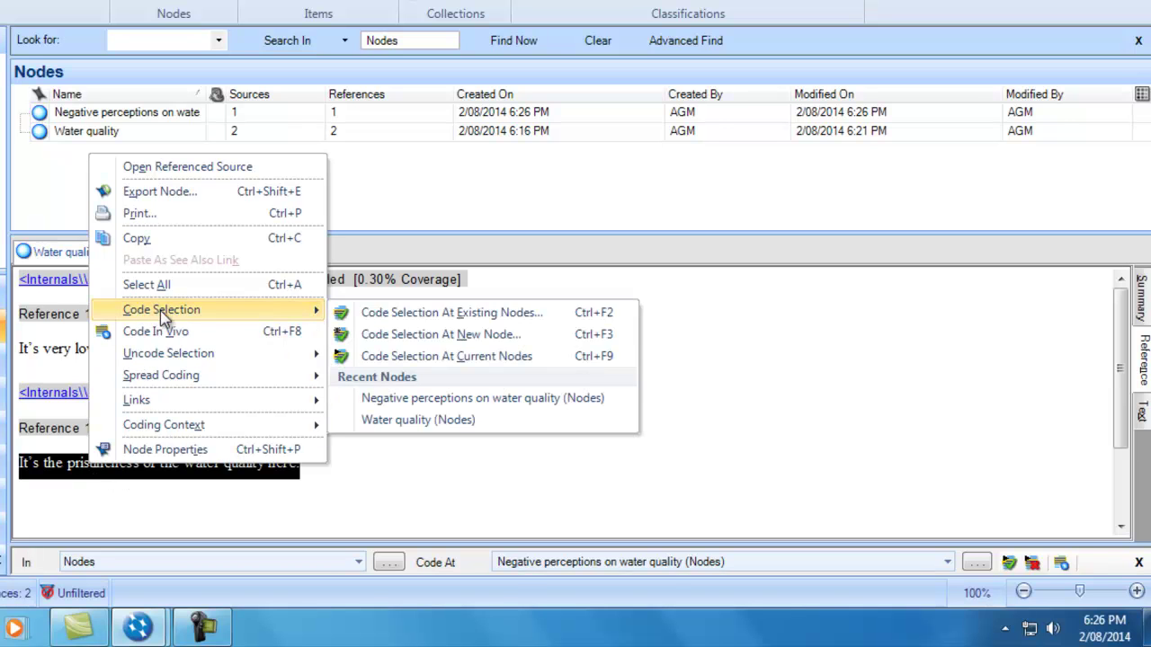
pyautogui.click(402, 335)
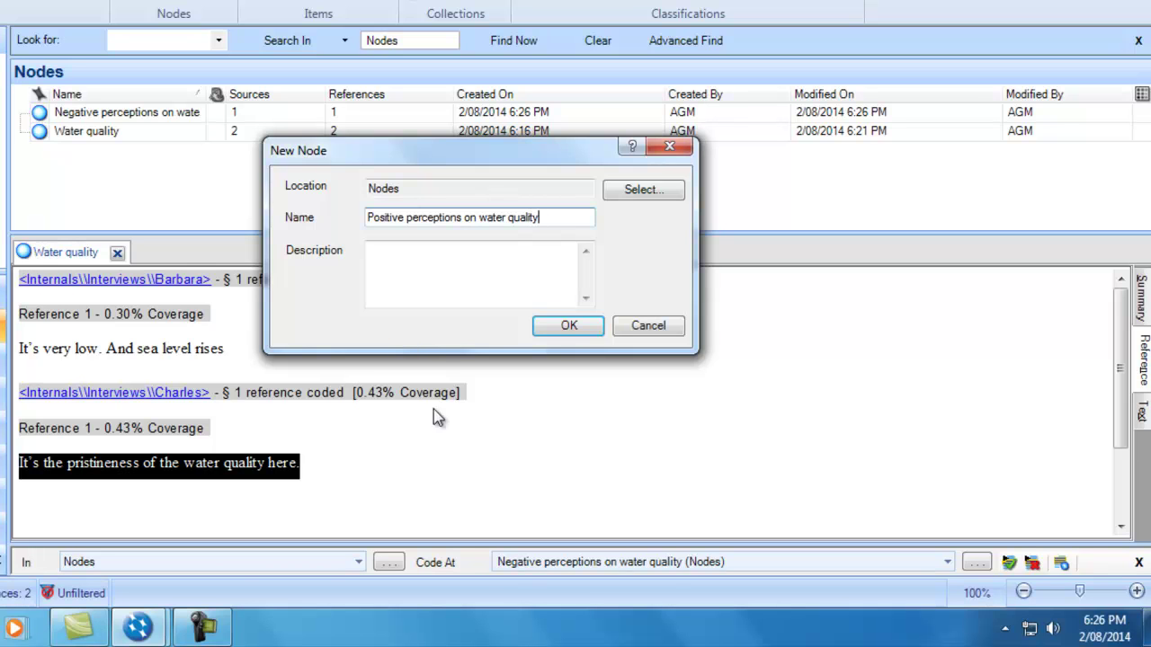
pyautogui.click(593, 329)
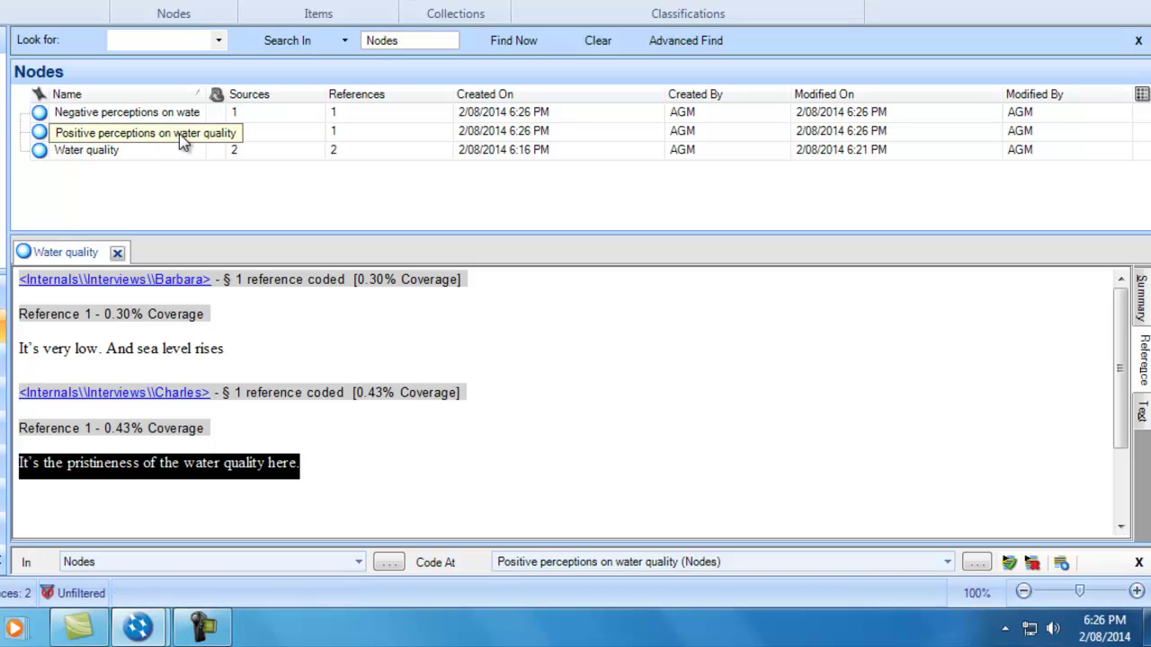
pyautogui.click(30, 351)
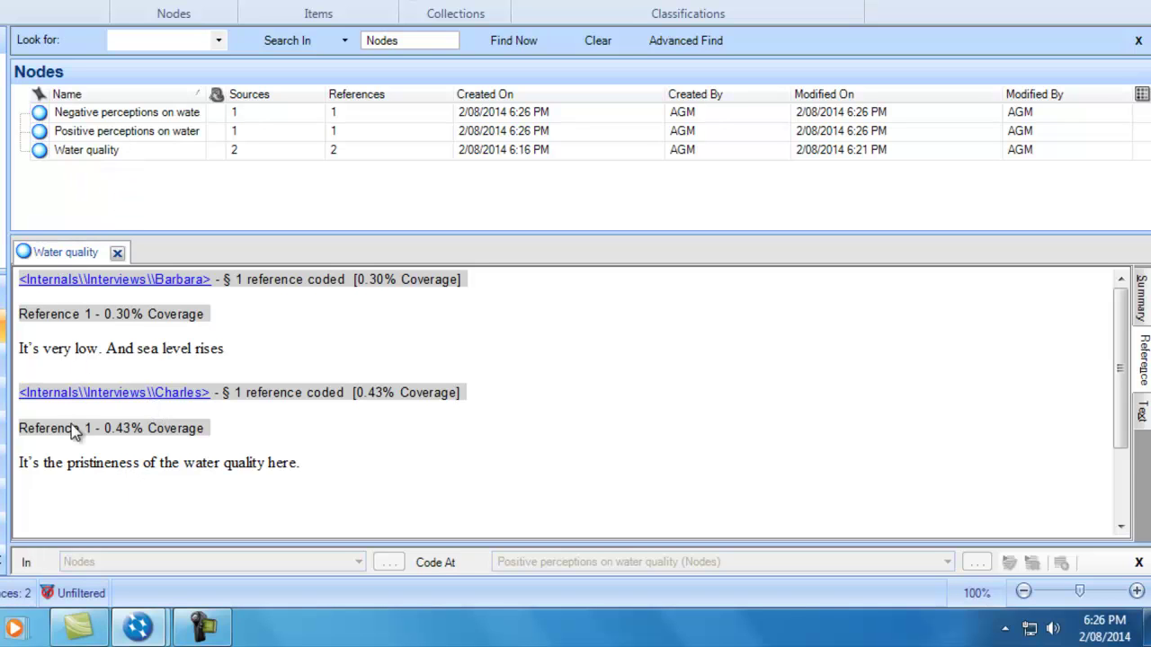
pyautogui.click(118, 253)
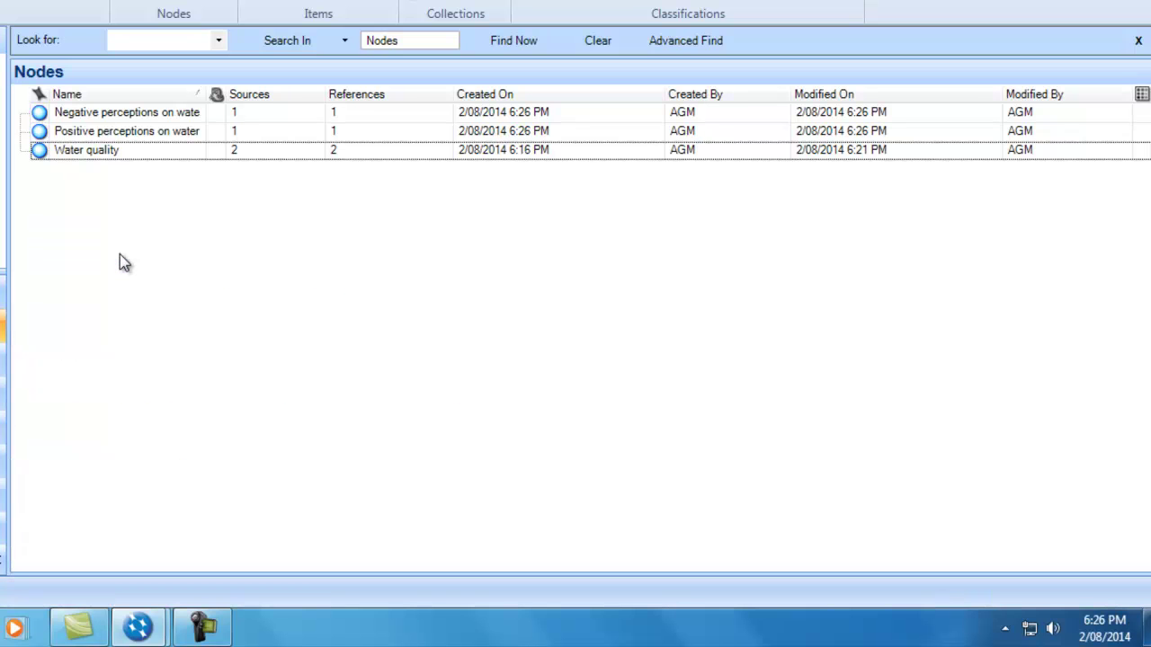
# Step: Look over the negative perceptions, positive perceptions and Water quality nodes in the node list
pyautogui.click(80, 116)
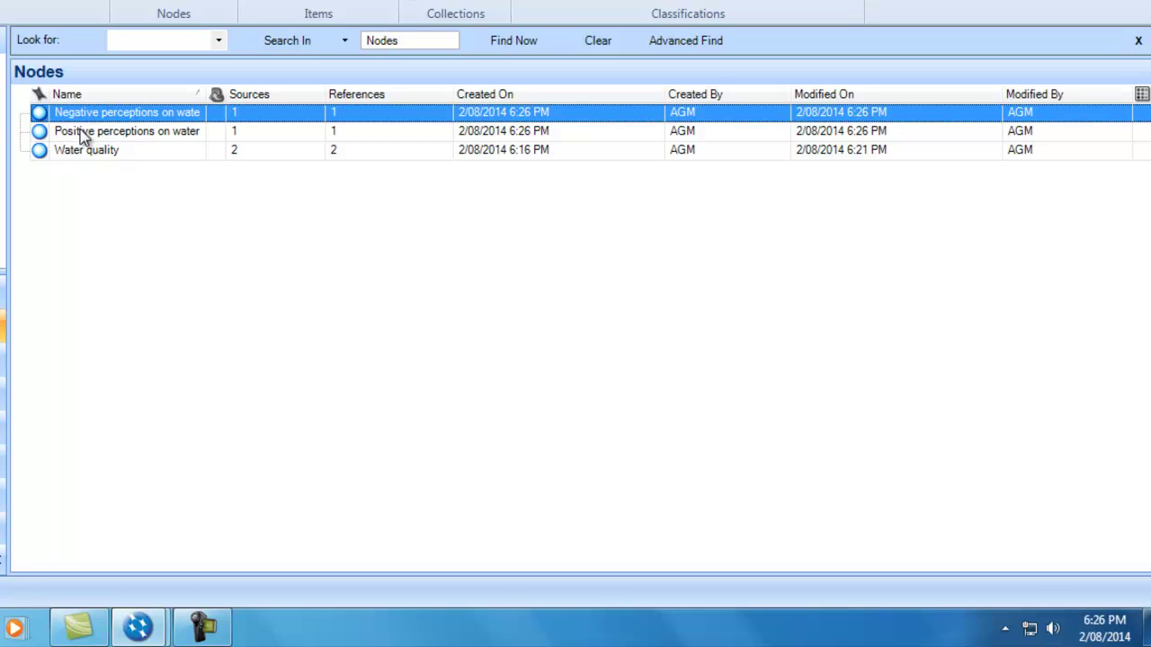
pyautogui.click(84, 134)
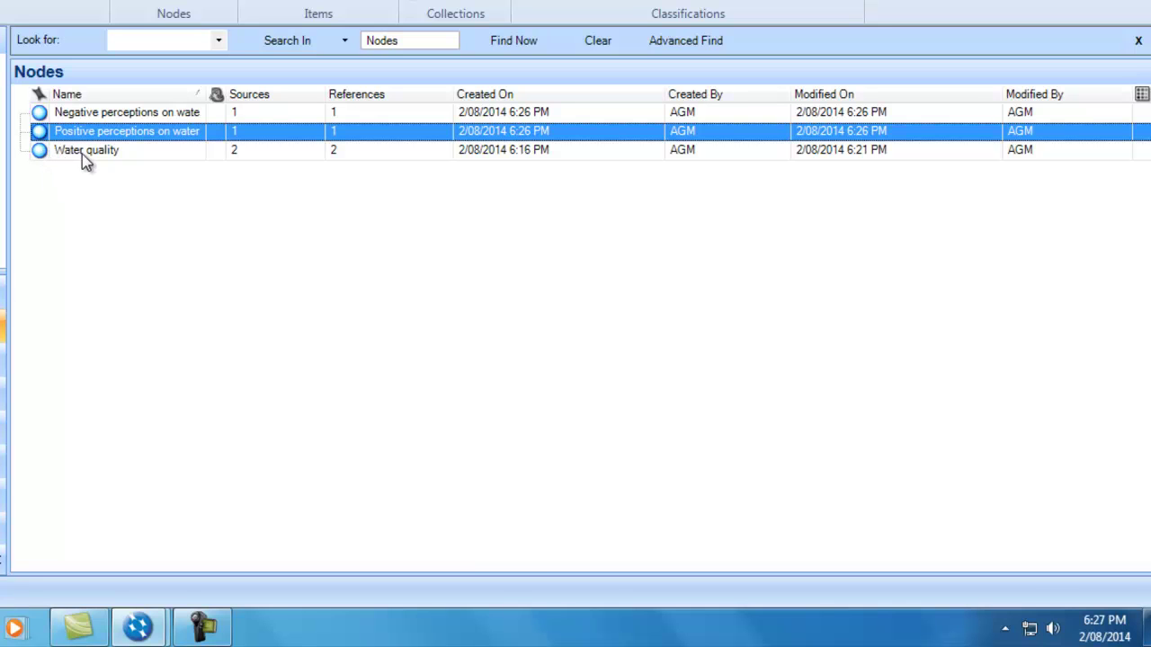
pyautogui.click(72, 178)
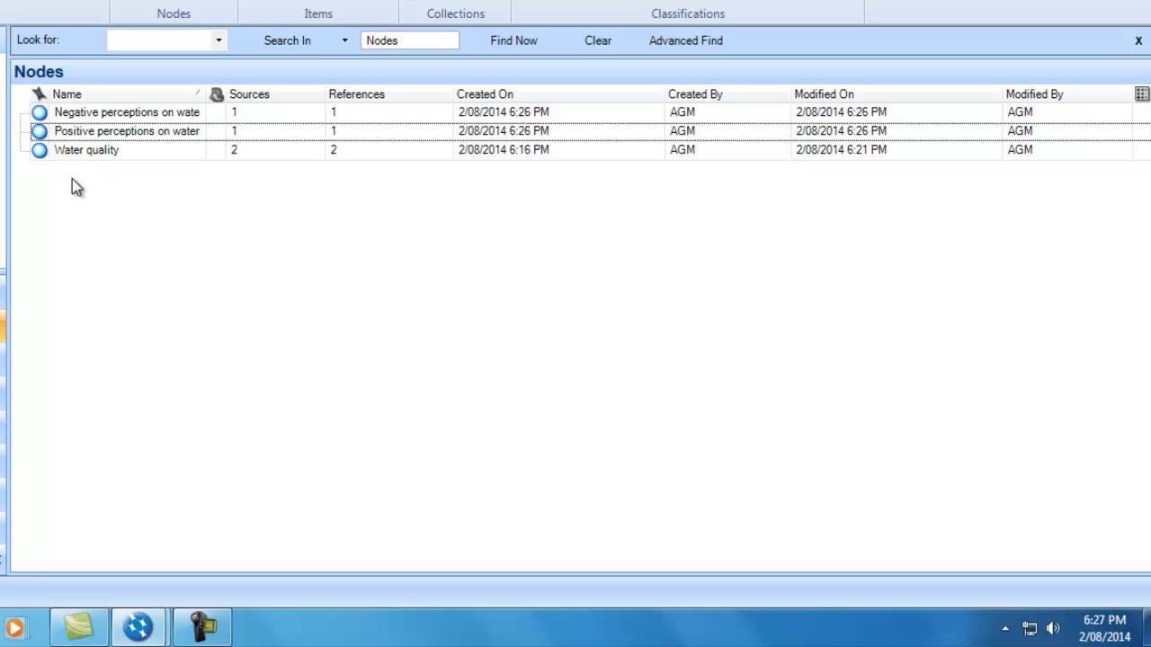
pyautogui.click(45, 155)
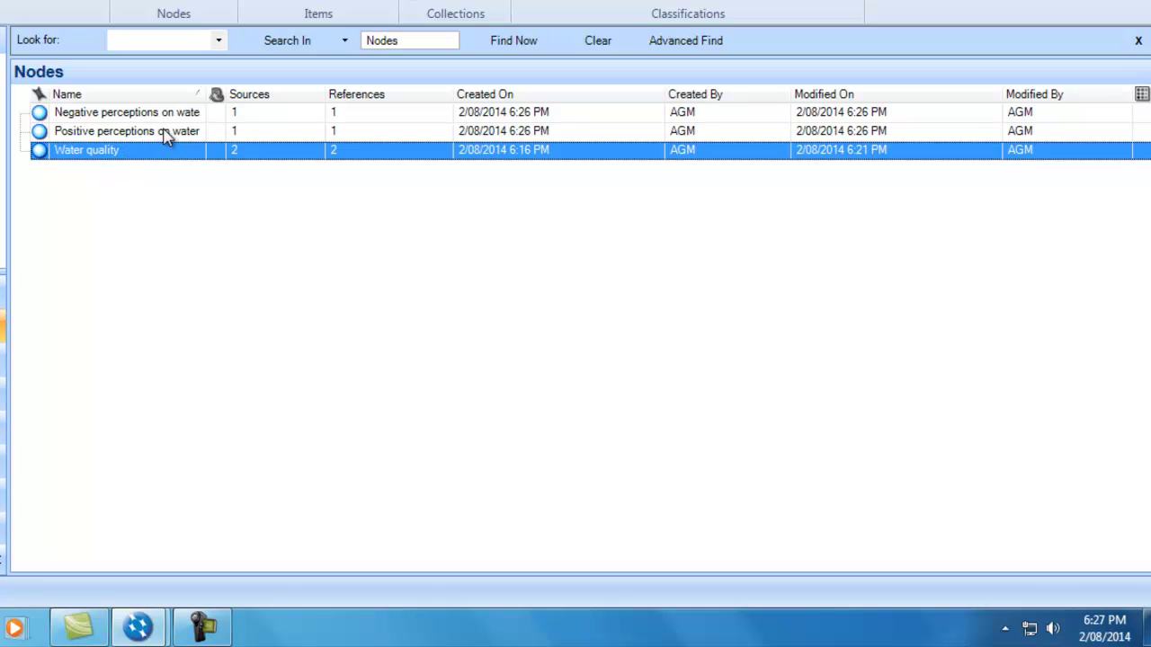
# Step: Nest the negative and positive perceptions nodes under Water quality as child nodes, and expand the parent node
pyautogui.click(135, 120)
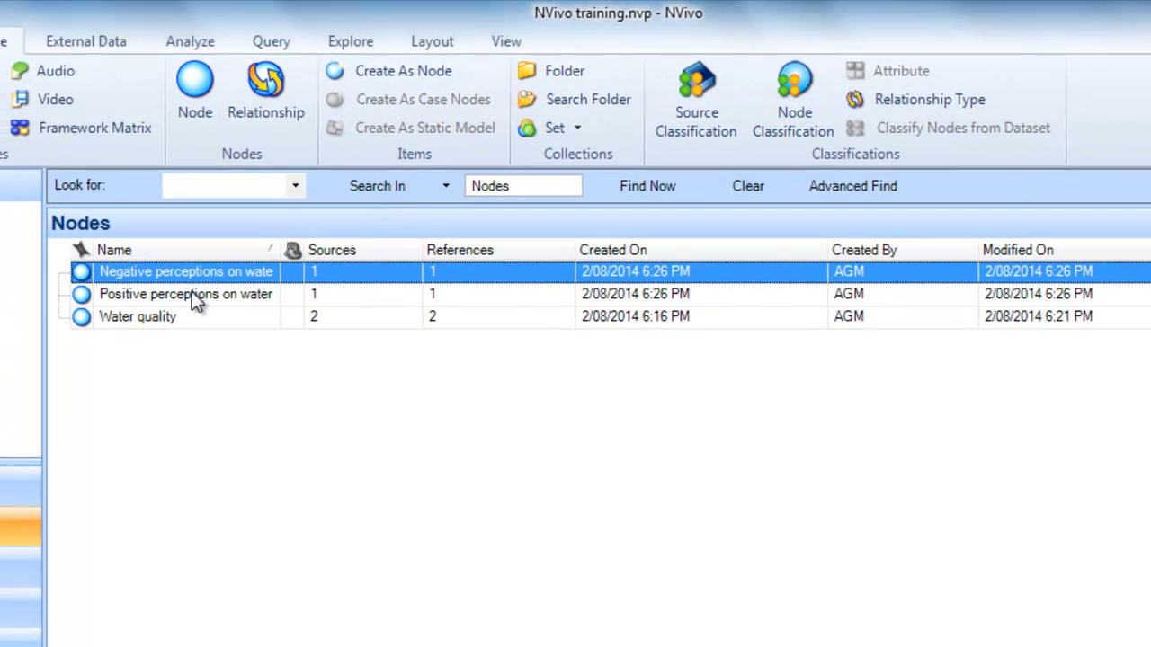
pyautogui.keyDown('ctrl'); pyautogui.click(192, 296); pyautogui.keyUp('ctrl')
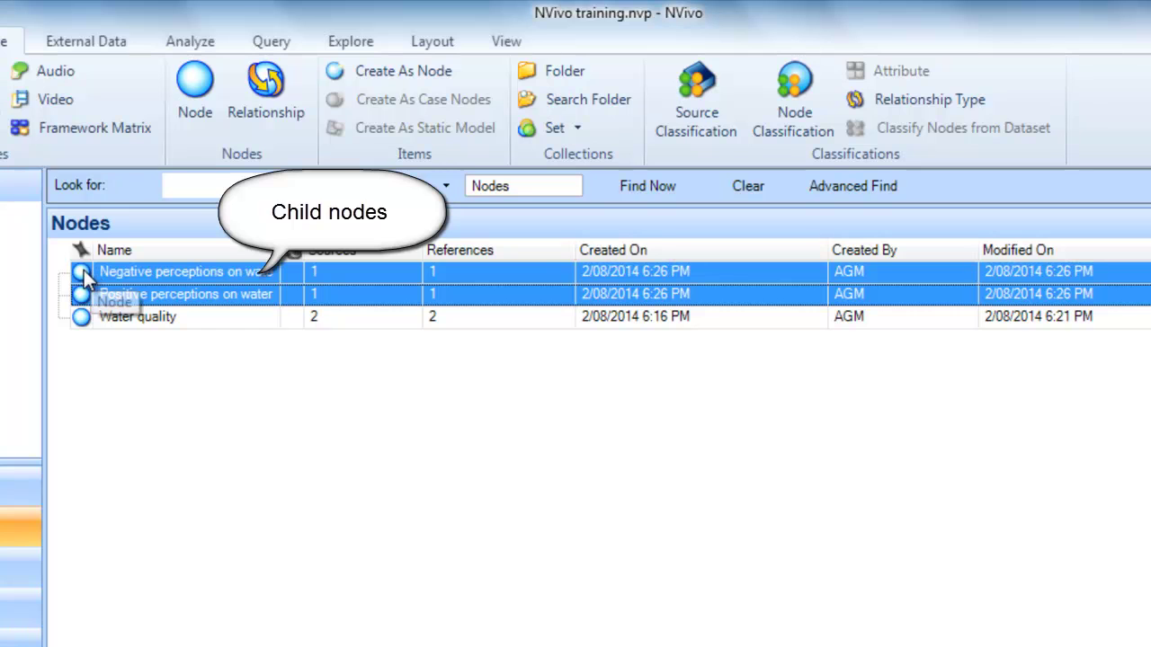
pyautogui.moveTo(86, 297); pyautogui.dragTo(84, 327)
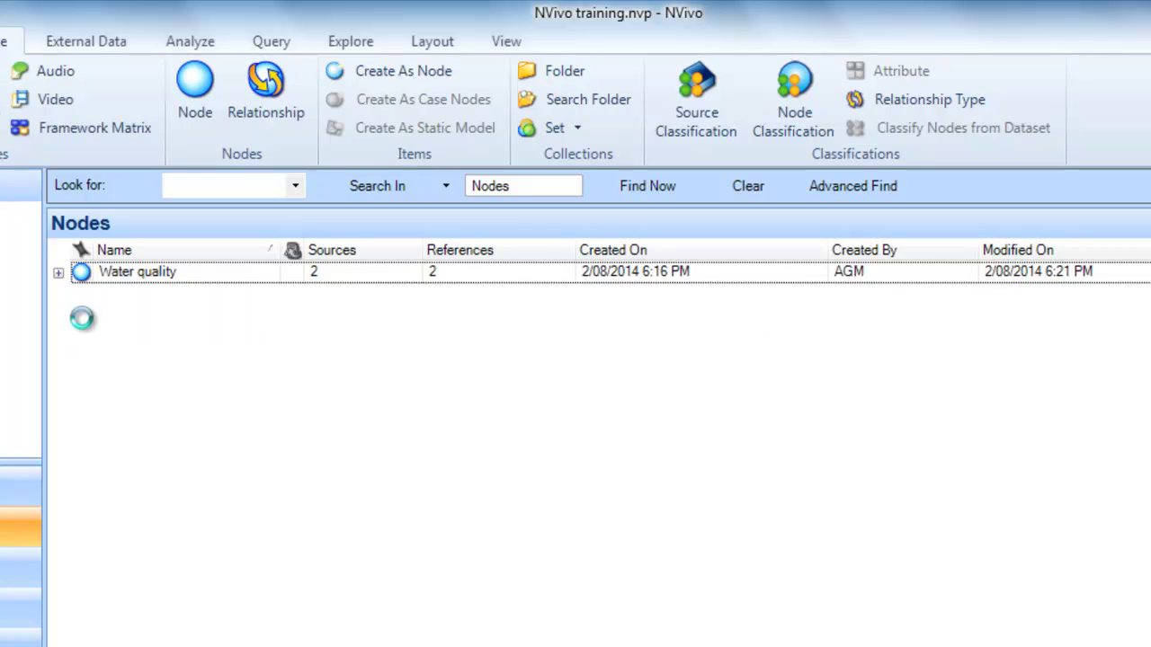
pyautogui.click(58, 273)
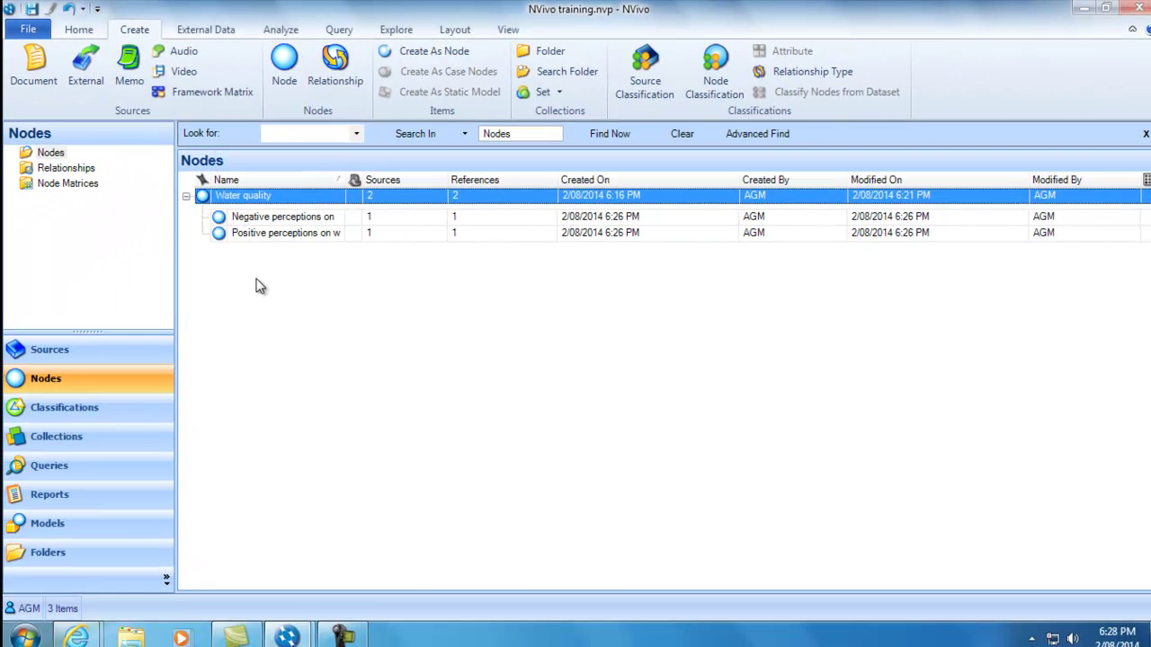
# Step: Open the museum worker's transcript in the Interviews folder and skim through its questions and answers
pyautogui.click(116, 352)
pyautogui.click(208, 278)
pyautogui.doubleClick(208, 279)
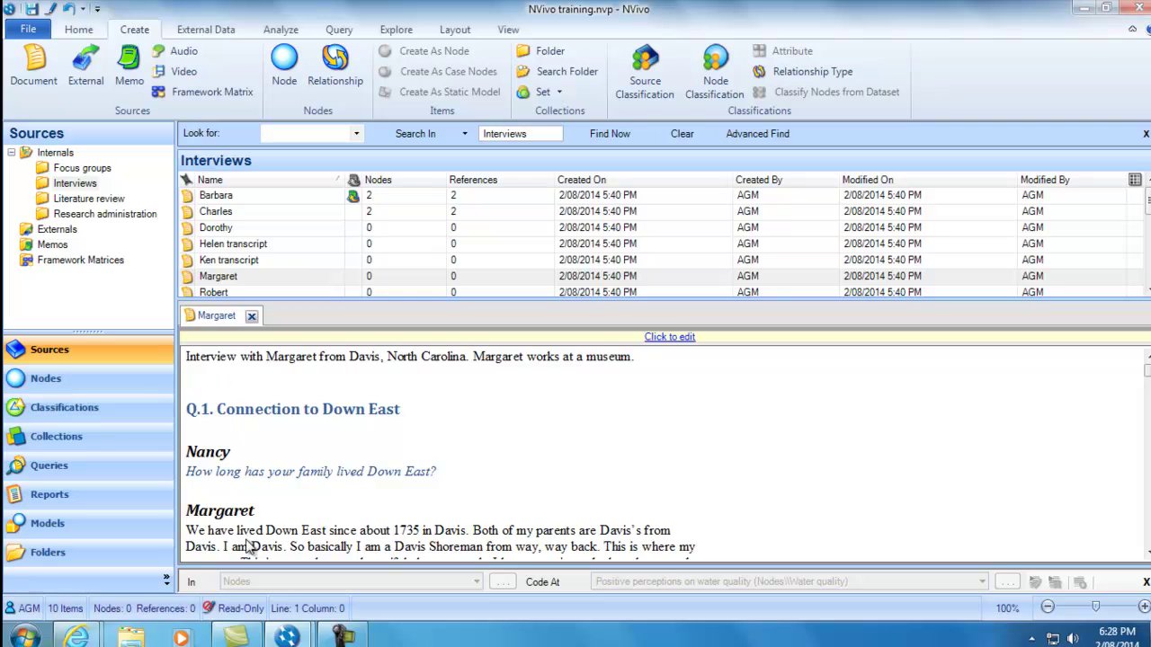
pyautogui.scroll(-10, 279, 509)
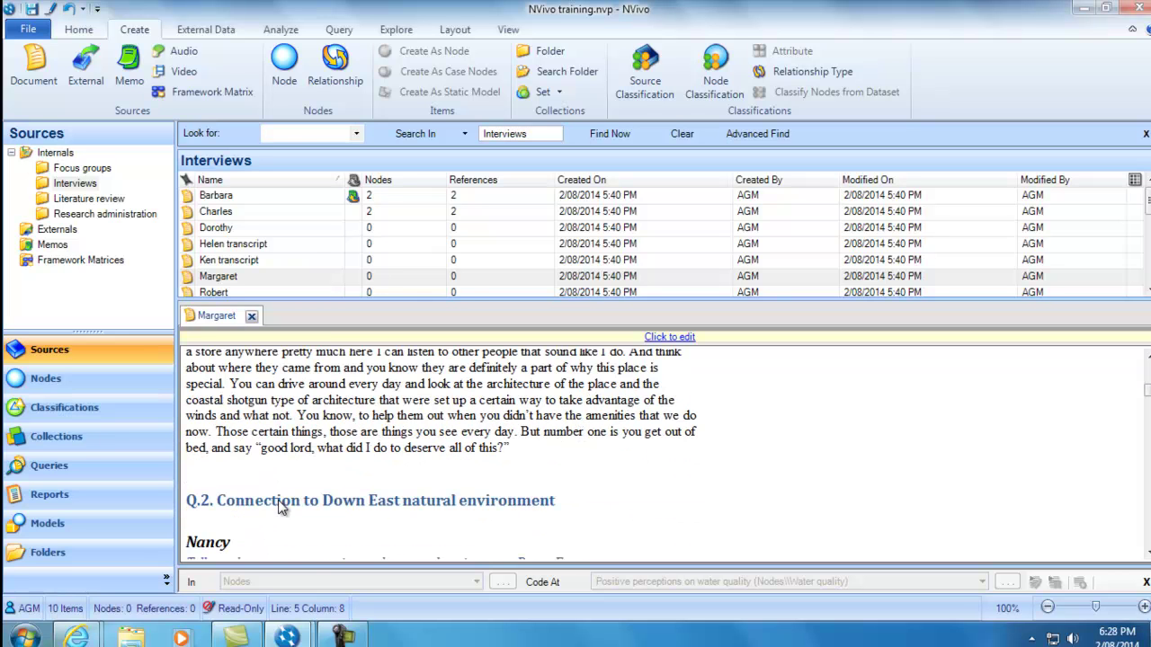
pyautogui.scroll(-6, 279, 509)
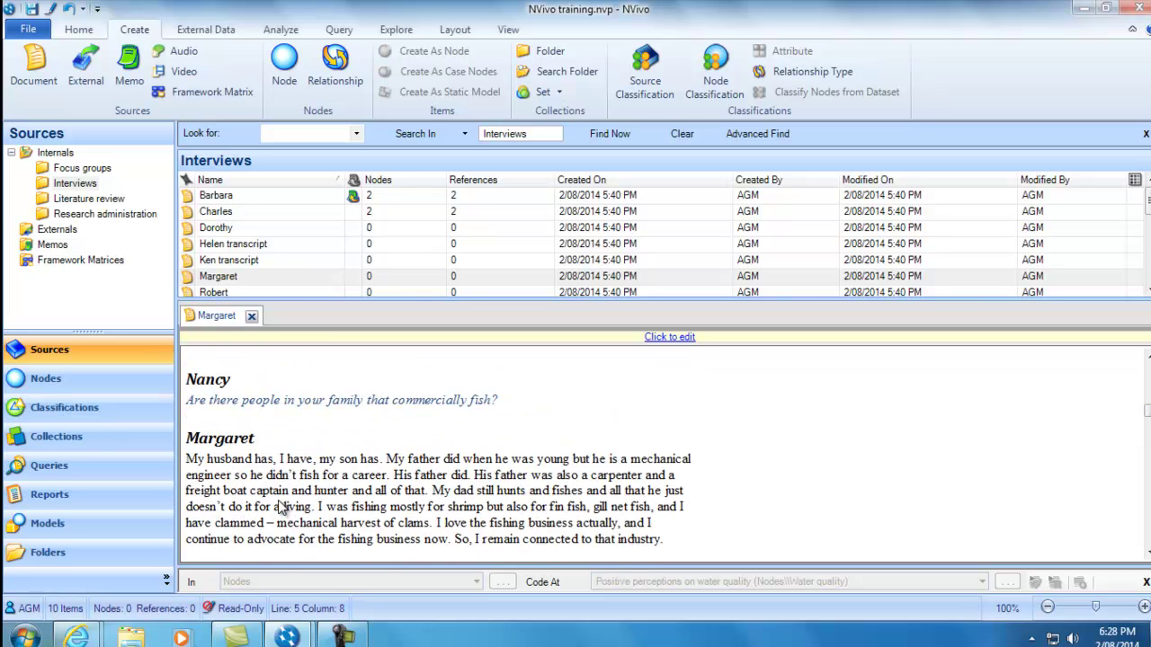
pyautogui.scroll(-3, 278, 509)
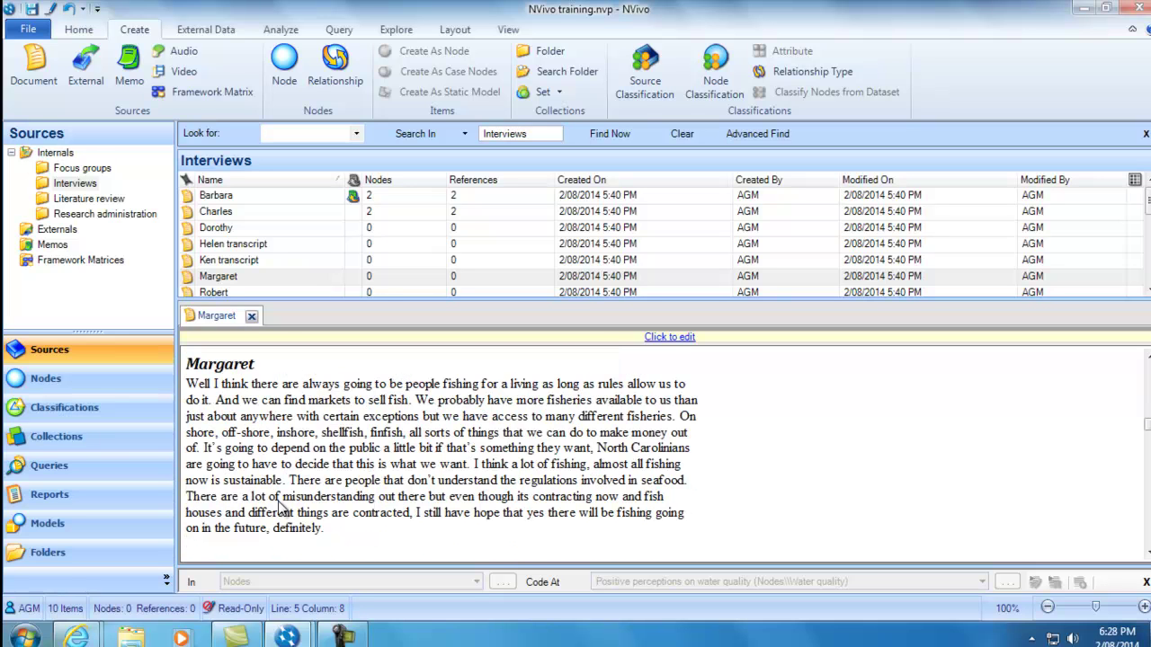
pyautogui.scroll(-4, 279, 509)
pyautogui.scroll(-6, 279, 509)
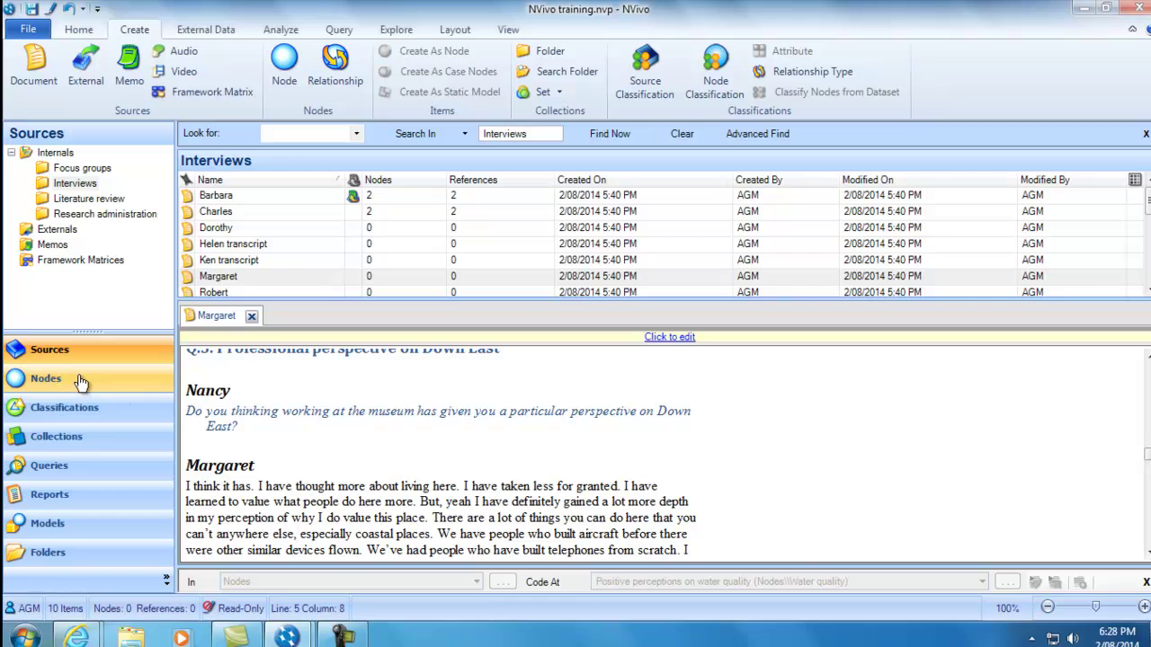
# Step: View the list of memos and open the Conference presentation external
pyautogui.click(52, 246)
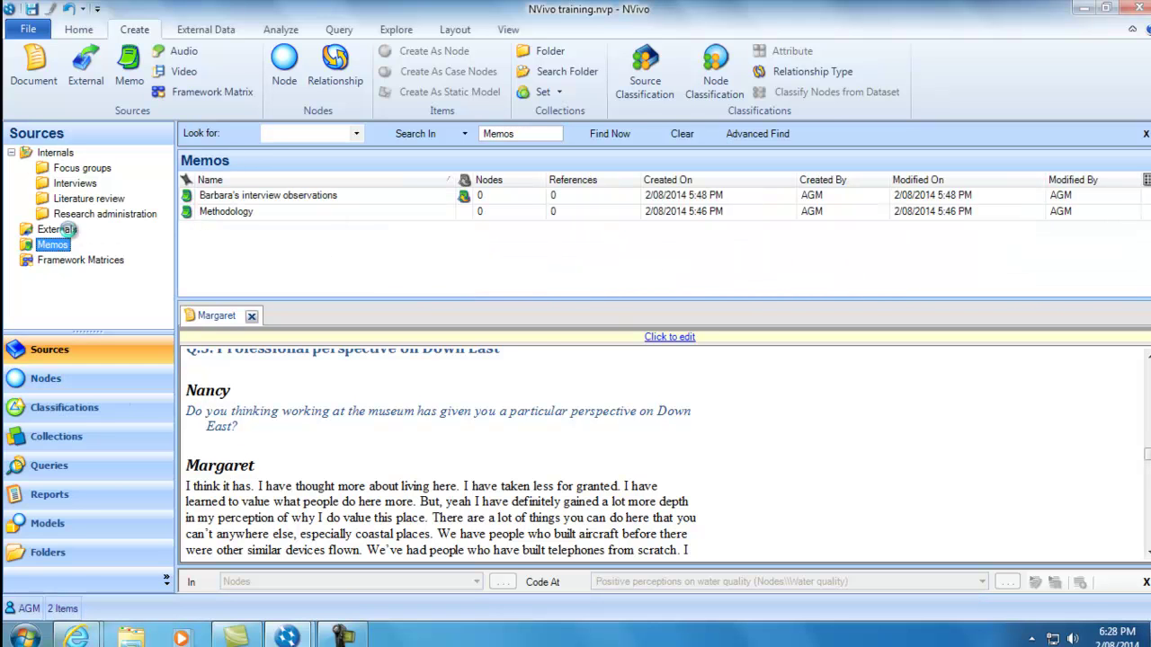
pyautogui.click(60, 230)
pyautogui.doubleClick(204, 198)
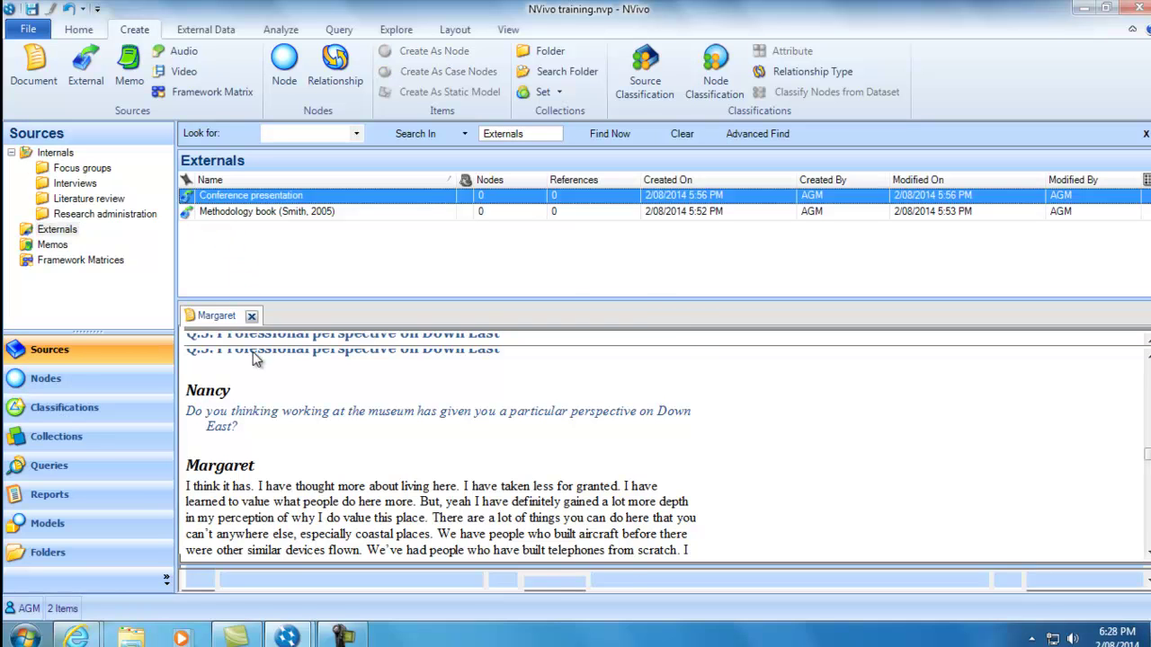
# Step: Open the Project journal from the Research administration folder and the Water quality node to view their contents
pyautogui.click(114, 214)
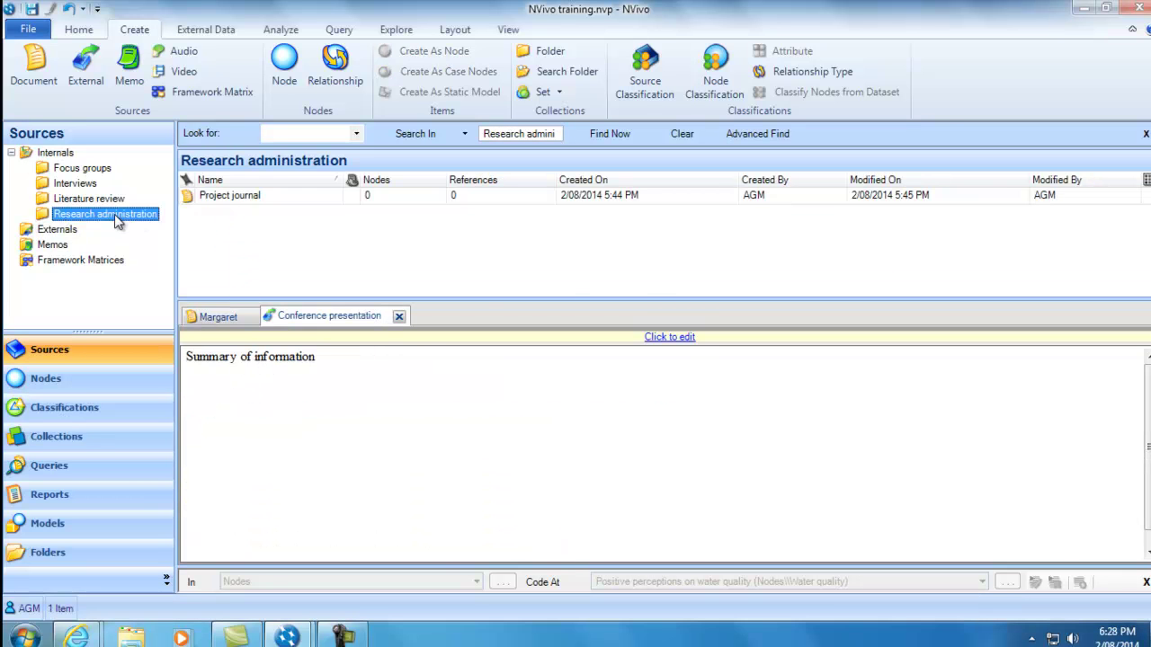
pyautogui.doubleClick(249, 197)
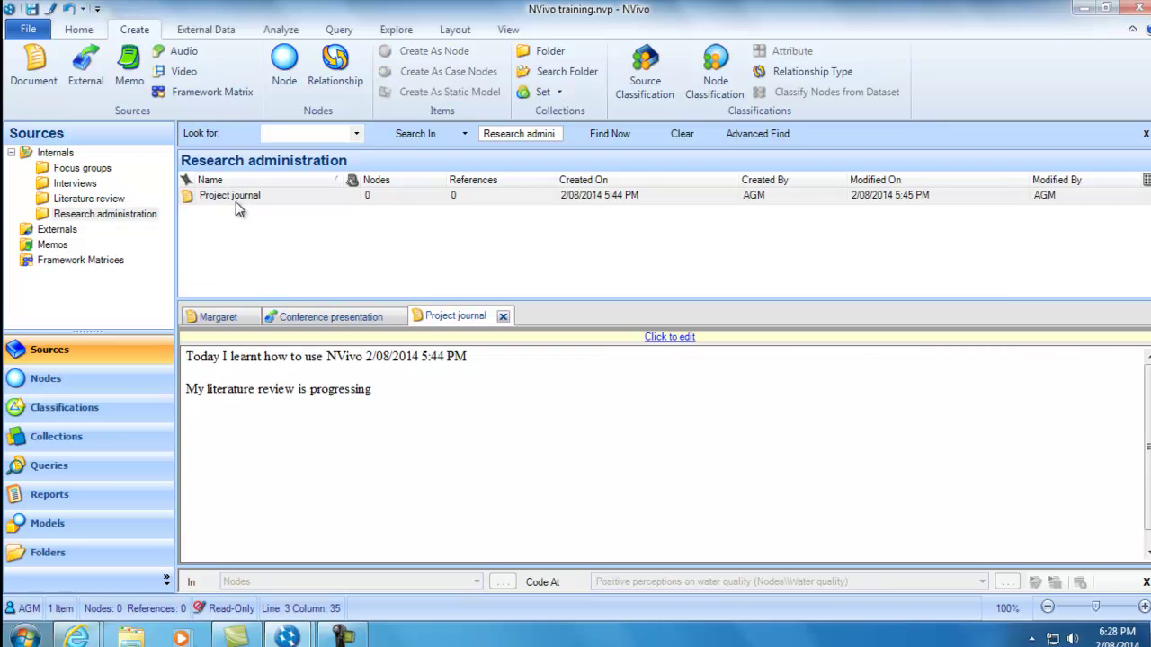
pyautogui.click(52, 383)
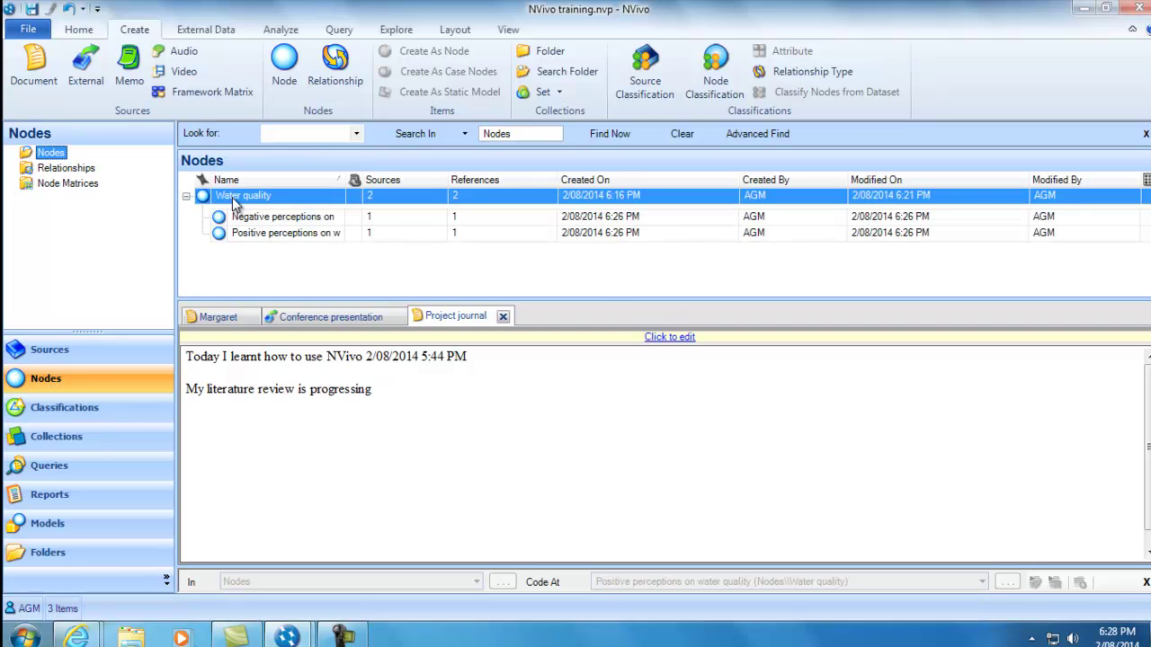
pyautogui.doubleClick(238, 197)
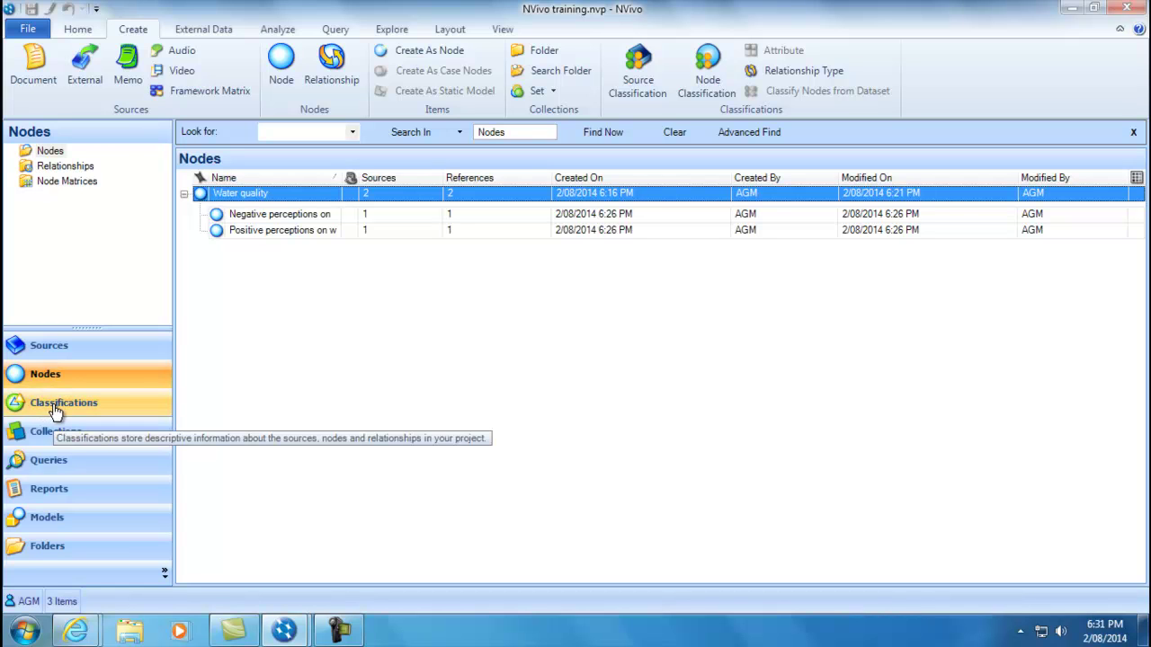
# Step: Look over the source classifications, the interview transcripts in the Interviews folder and the existing nodes
pyautogui.click(56, 410)
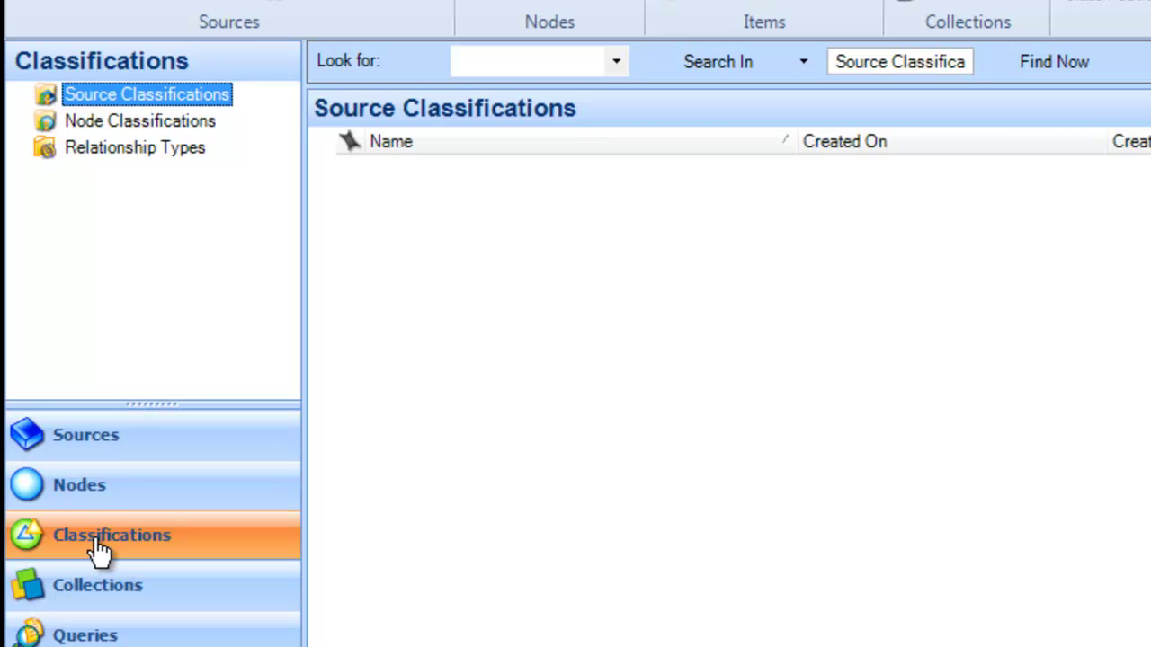
pyautogui.click(117, 442)
pyautogui.click(159, 149)
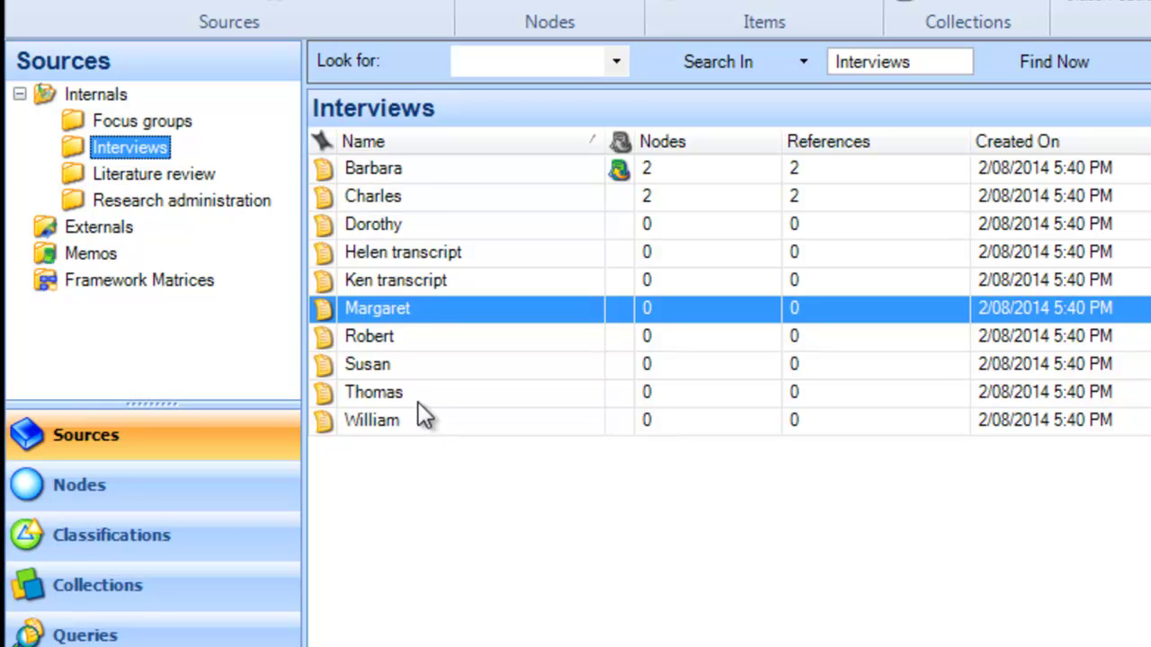
pyautogui.click(377, 163)
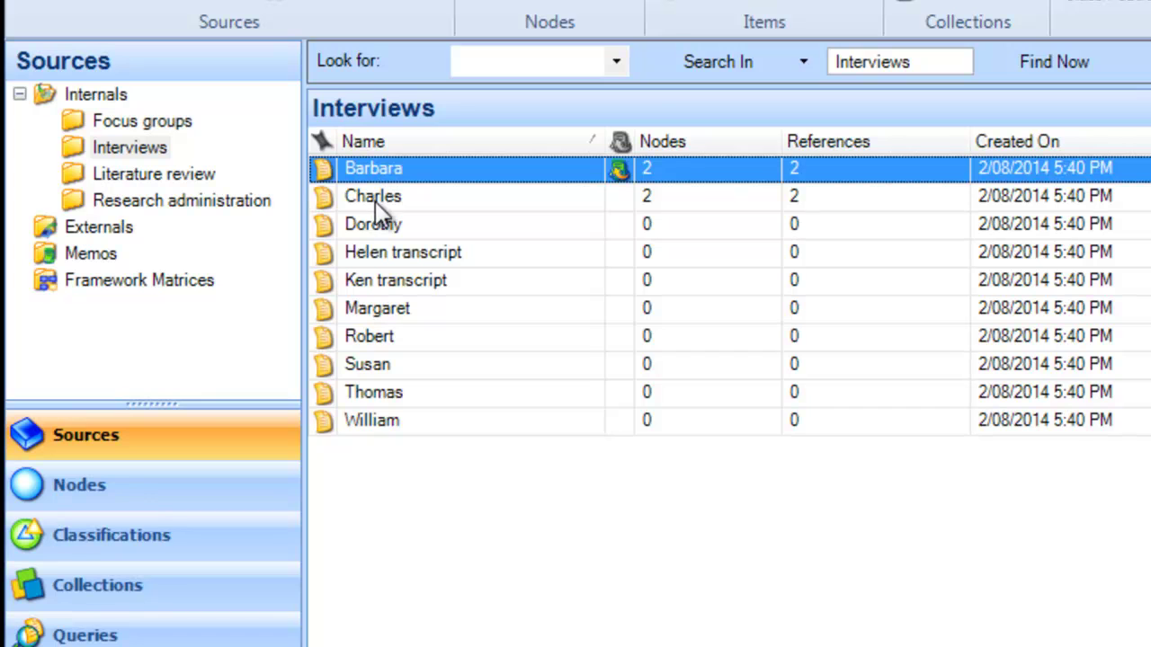
pyautogui.click(377, 203)
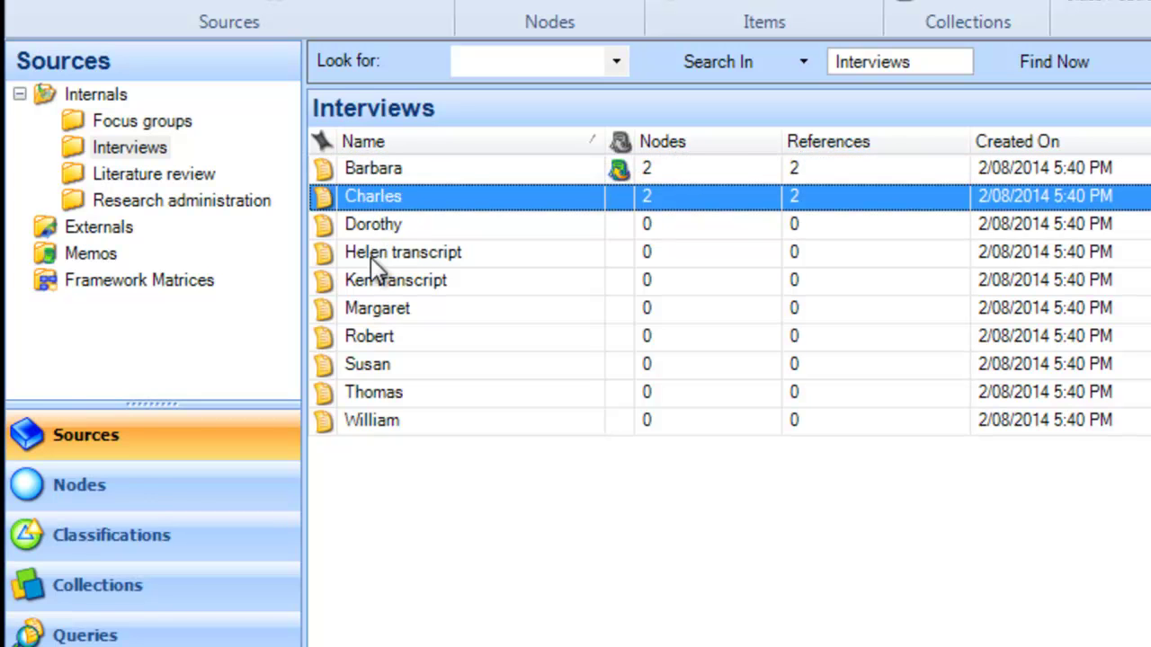
pyautogui.click(379, 171)
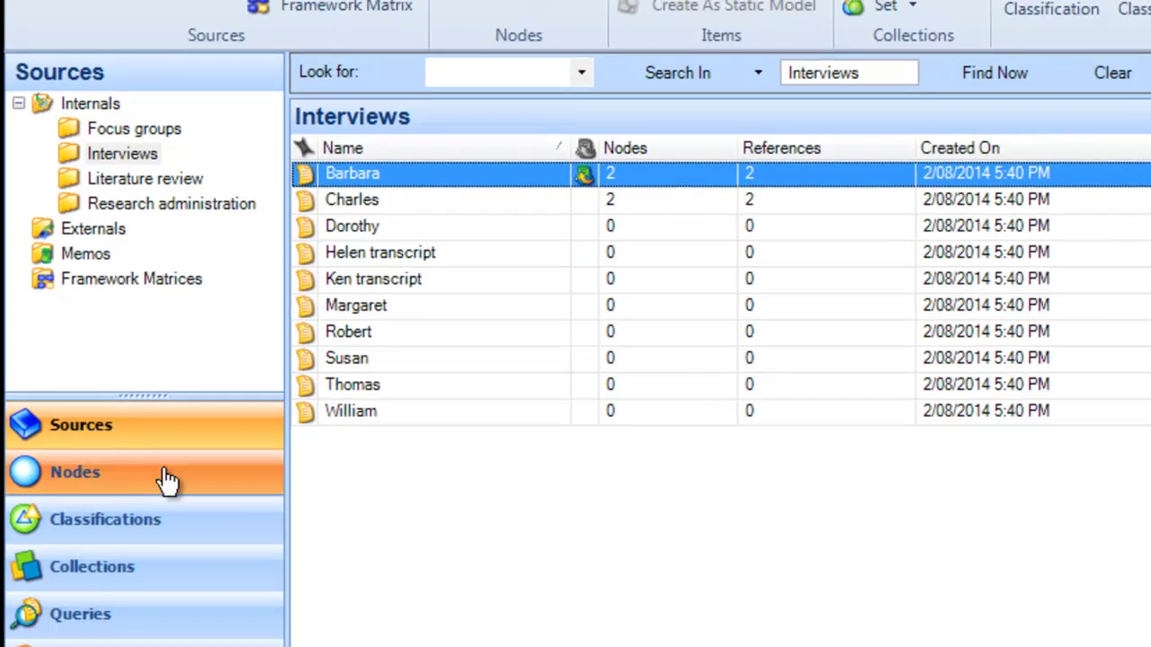
pyautogui.click(158, 486)
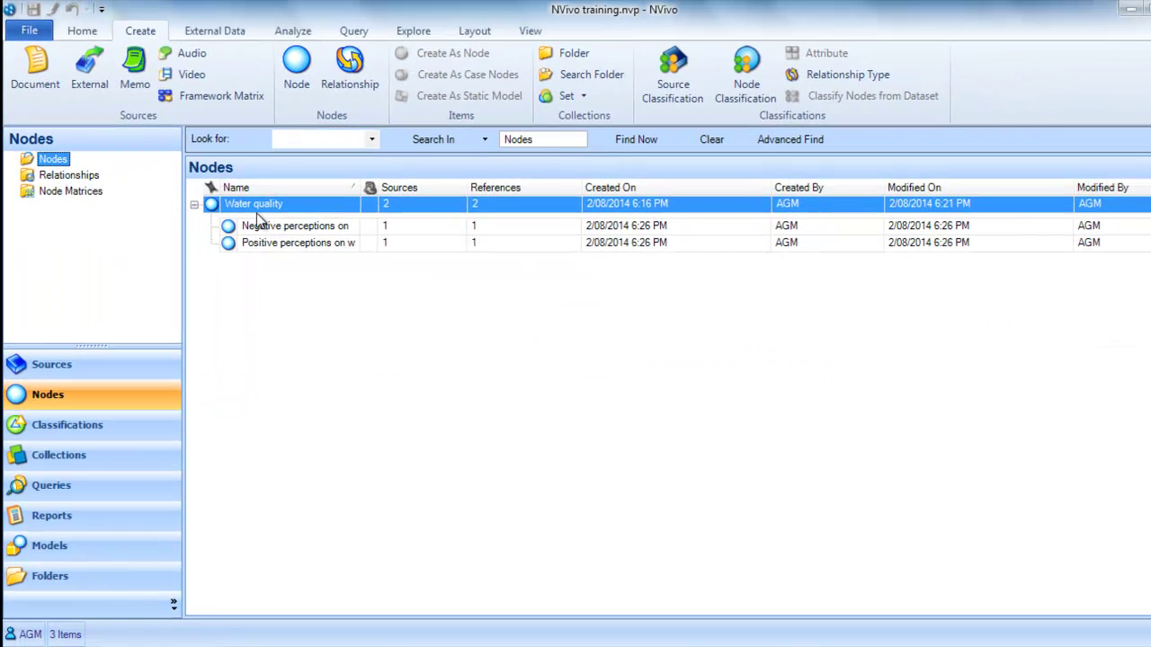
pyautogui.moveTo(252, 206); pyautogui.dragTo(292, 235)
# Step: Create case nodes from all interview transcripts, located directly under Nodes with classification (None), and show them in the node list
pyautogui.click(134, 367)
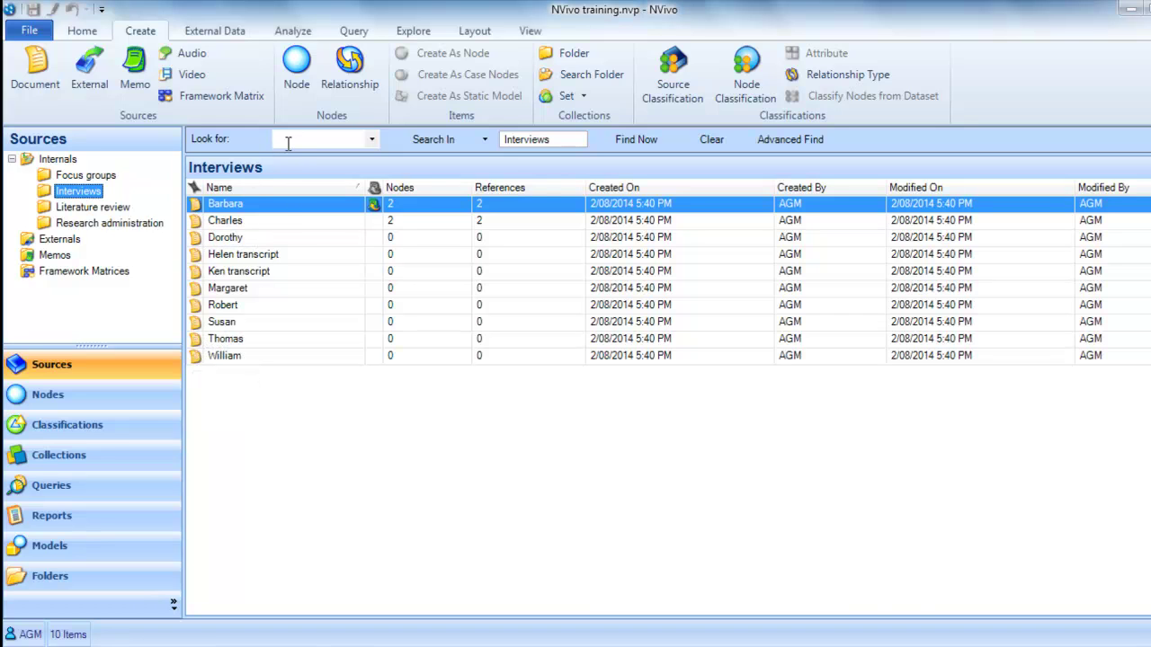
pyautogui.moveTo(255, 187)
pyautogui.mouseDown()
pyautogui.moveTo(272, 188)
pyautogui.moveTo(259, 197)
pyautogui.mouseUp()
pyautogui.keyDown('shift'); pyautogui.click(213, 357); pyautogui.keyUp('shift')
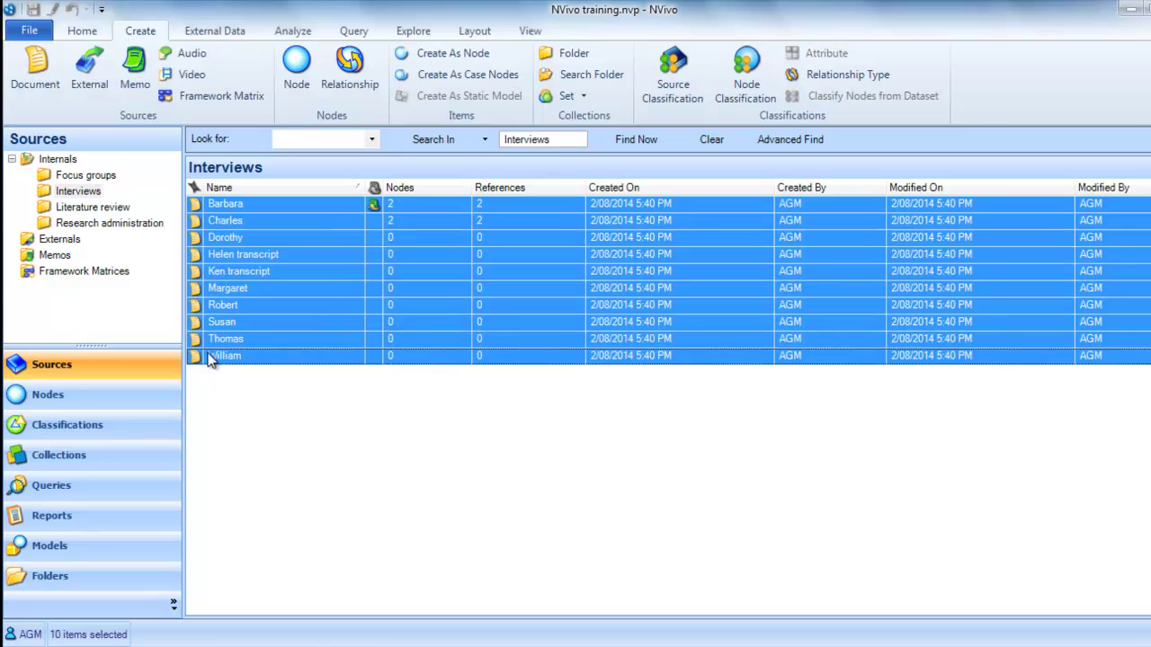
pyautogui.rightClick(241, 277)
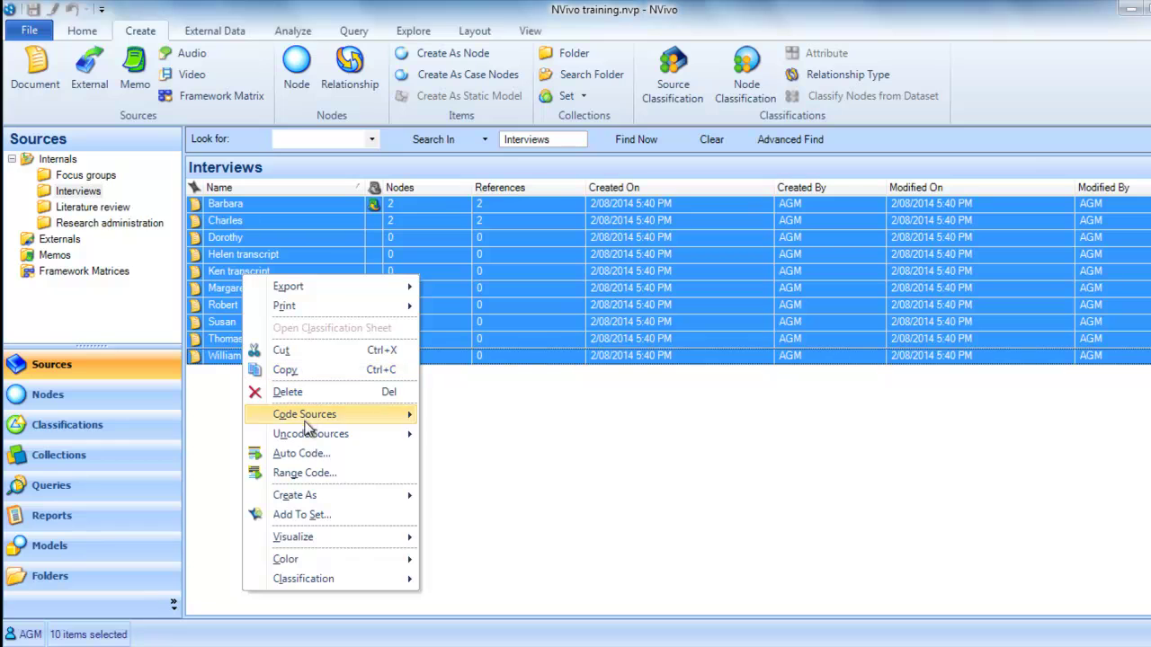
pyautogui.moveTo(310, 495)
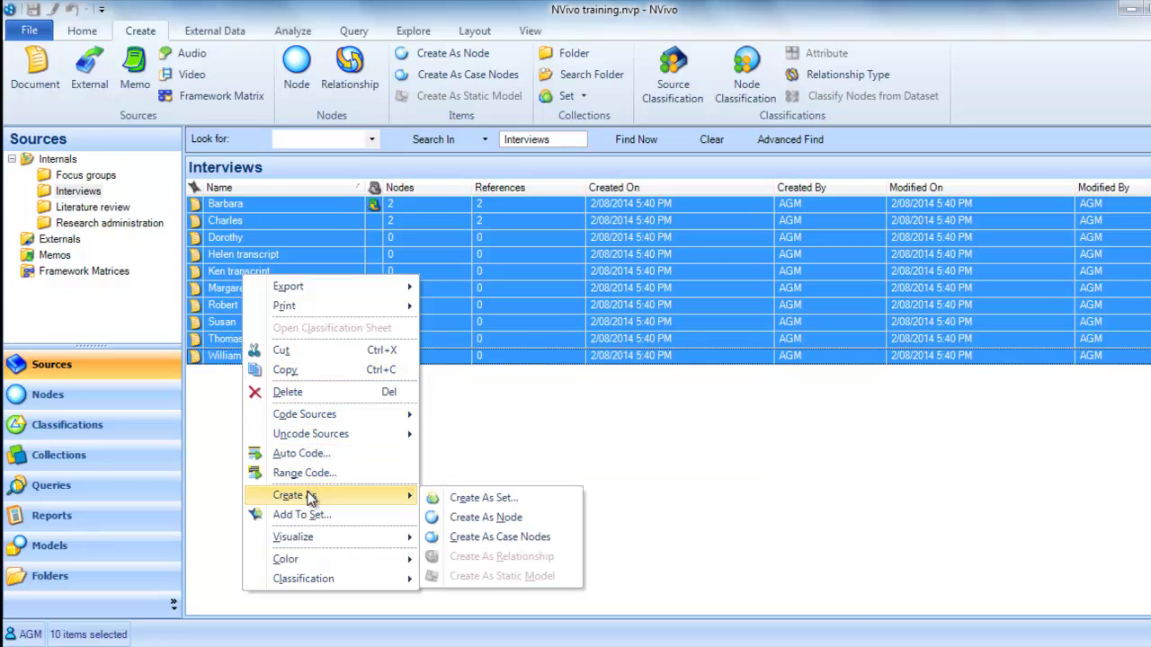
pyautogui.click(486, 538)
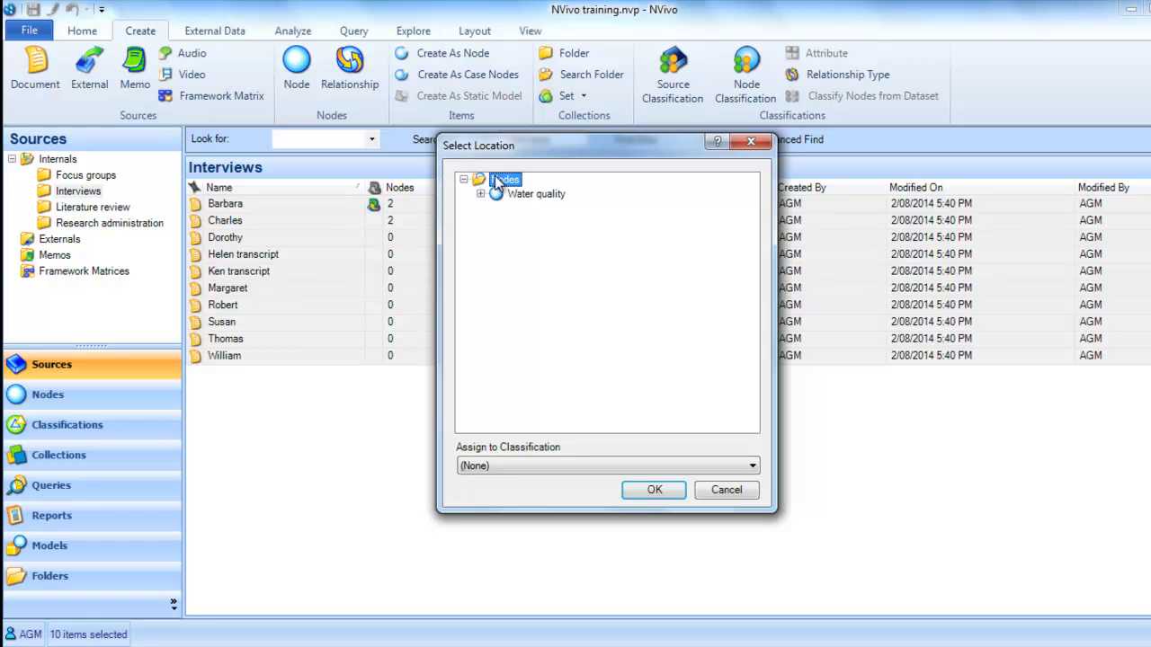
pyautogui.click(655, 492)
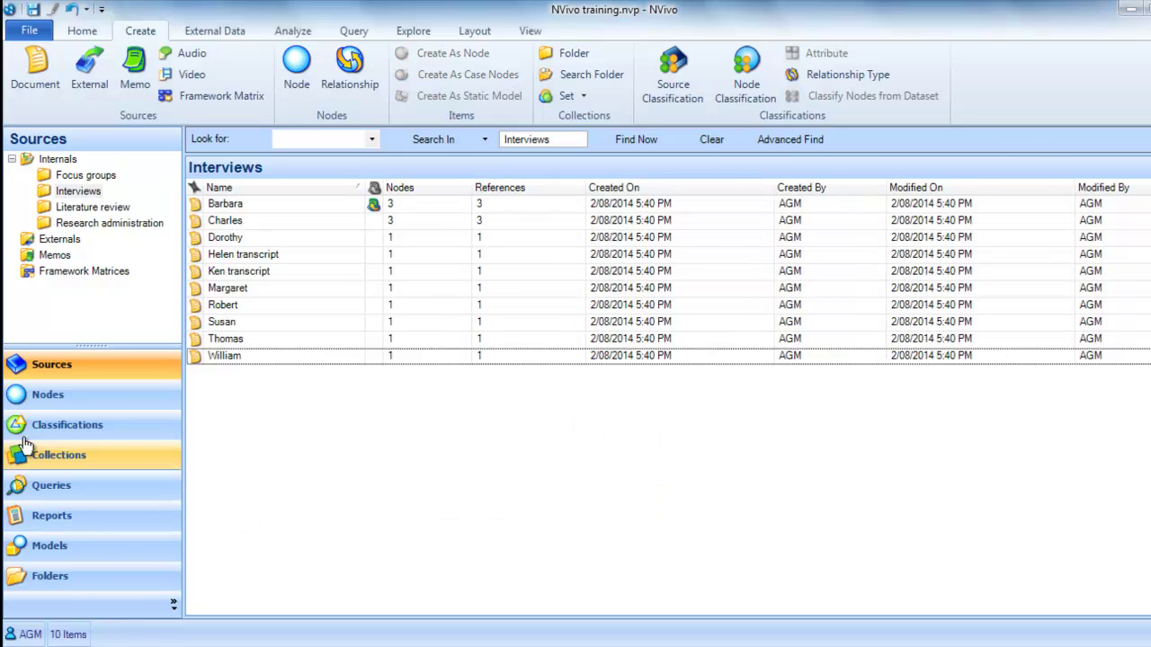
pyautogui.click(77, 403)
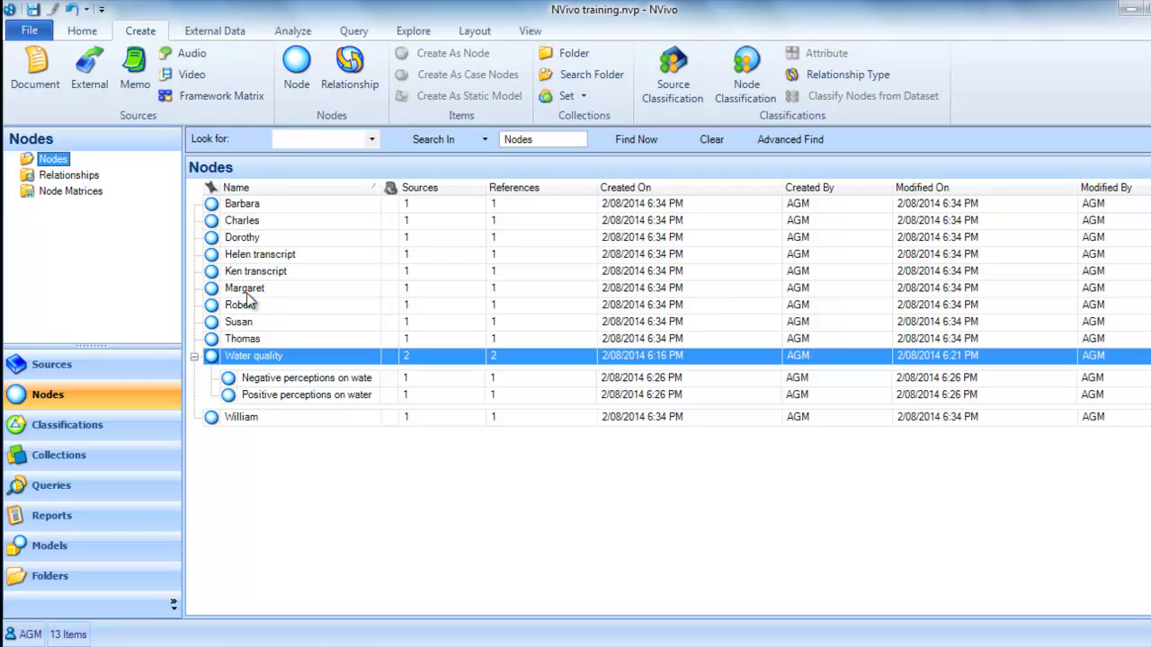
# Step: Create a new node classification named "Participants"
pyautogui.click(62, 434)
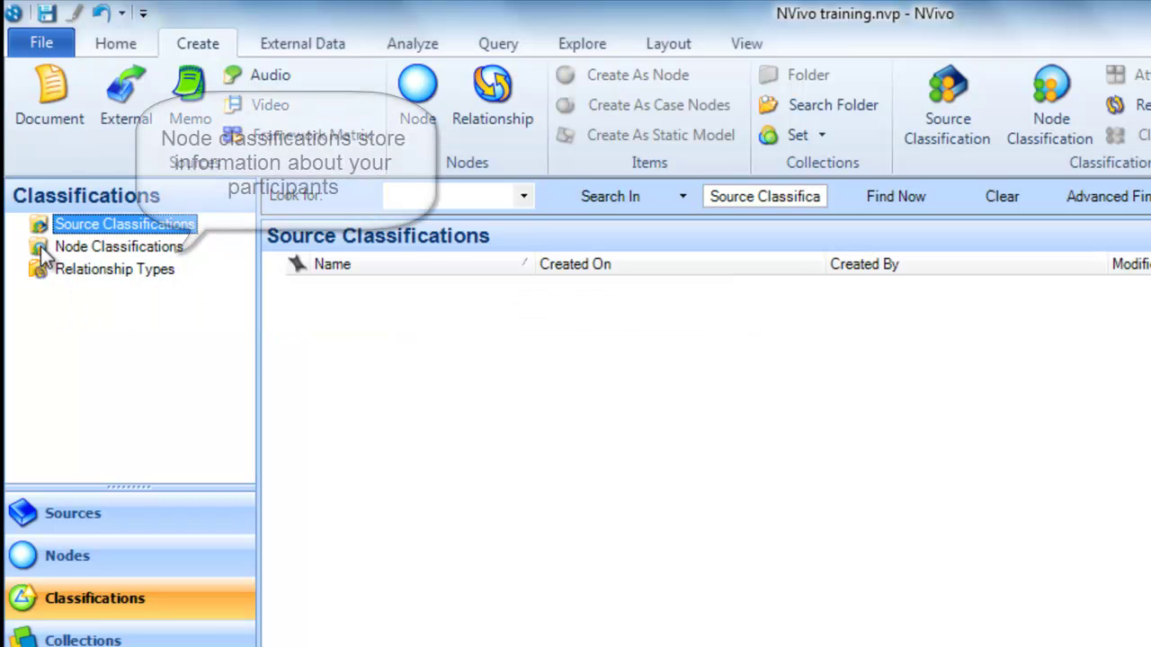
pyautogui.click(72, 247)
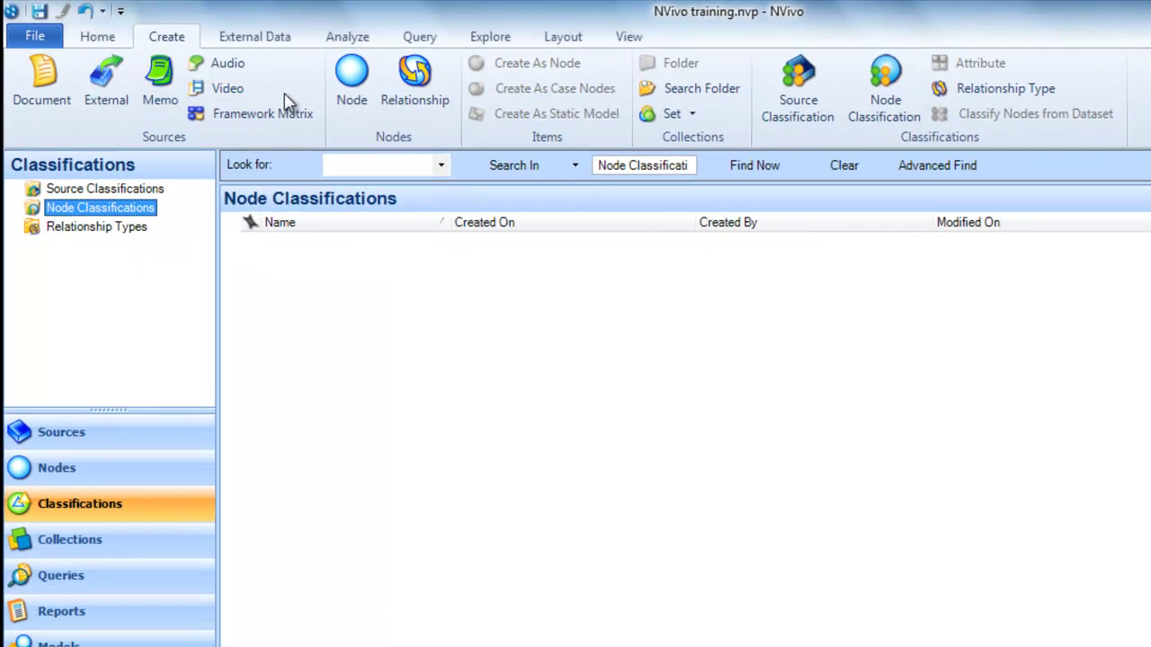
pyautogui.click(888, 94)
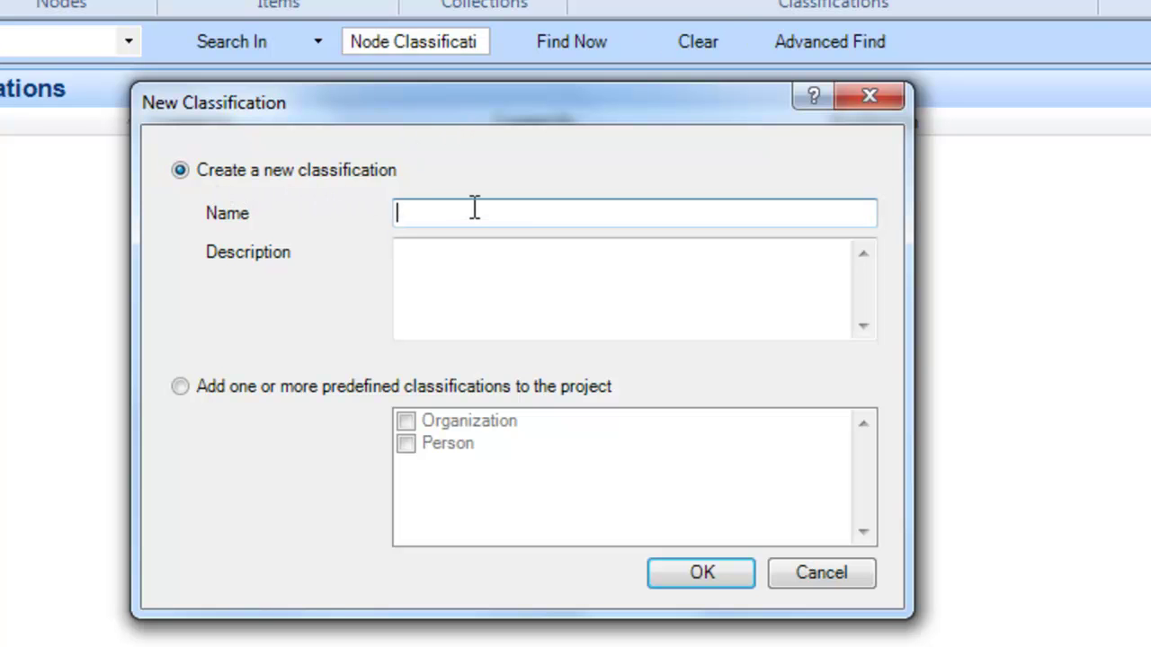
pyautogui.write('Participants')
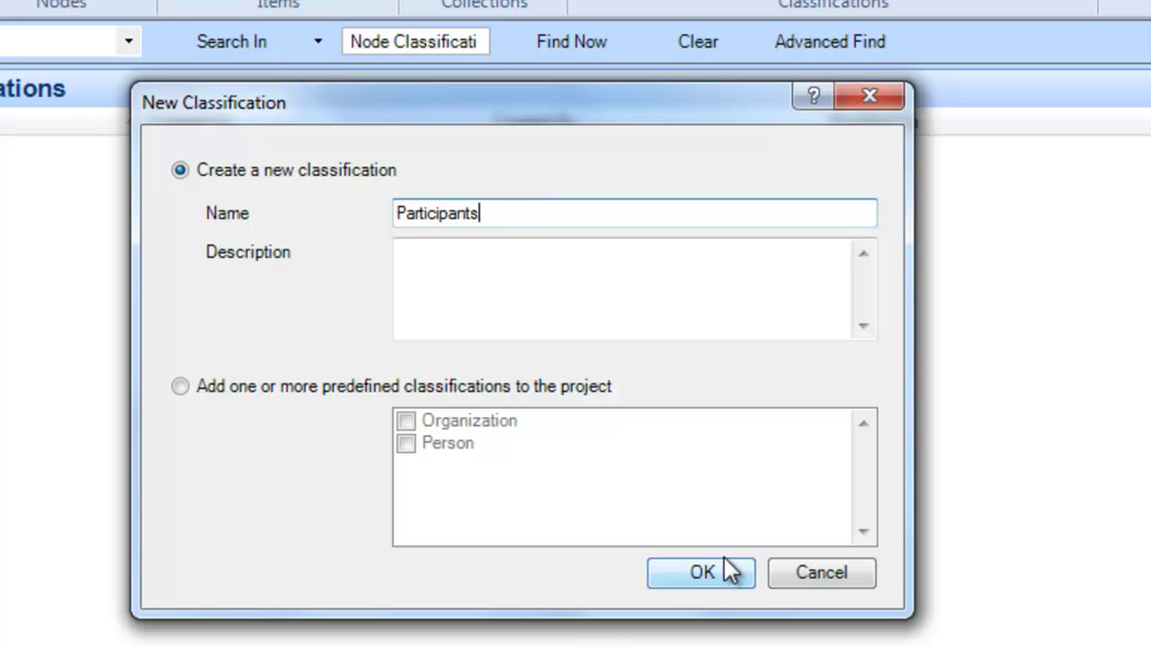
pyautogui.click(706, 574)
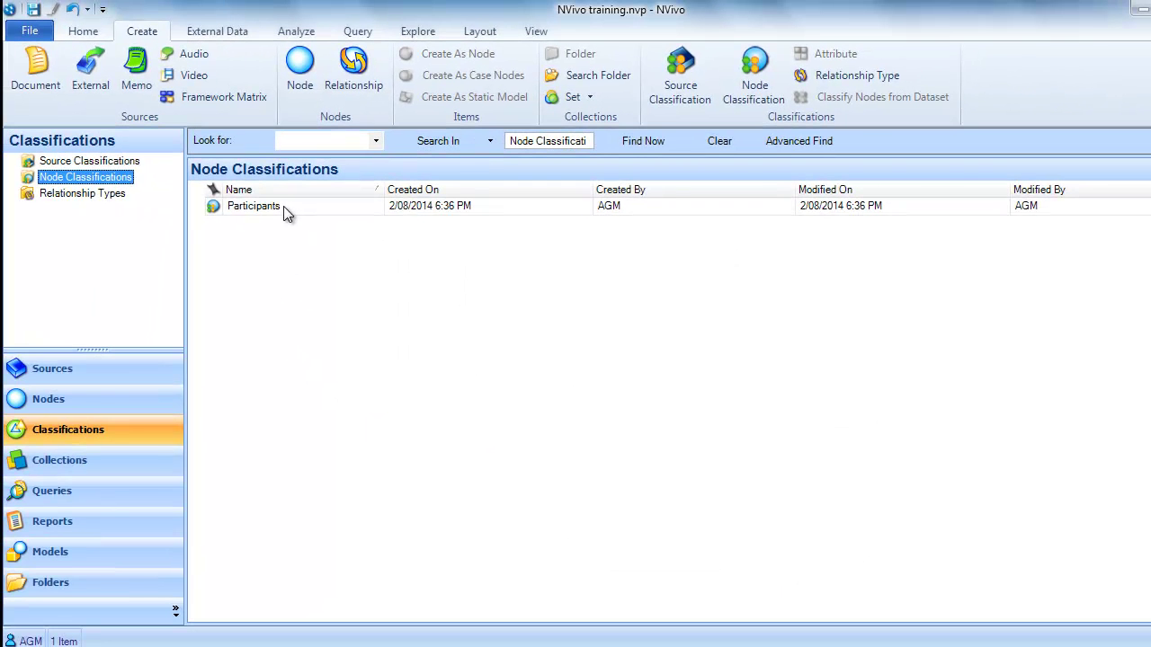
# Step: Start a new text attribute named "Gender" for the Participants node classification and show its values
pyautogui.click(283, 205)
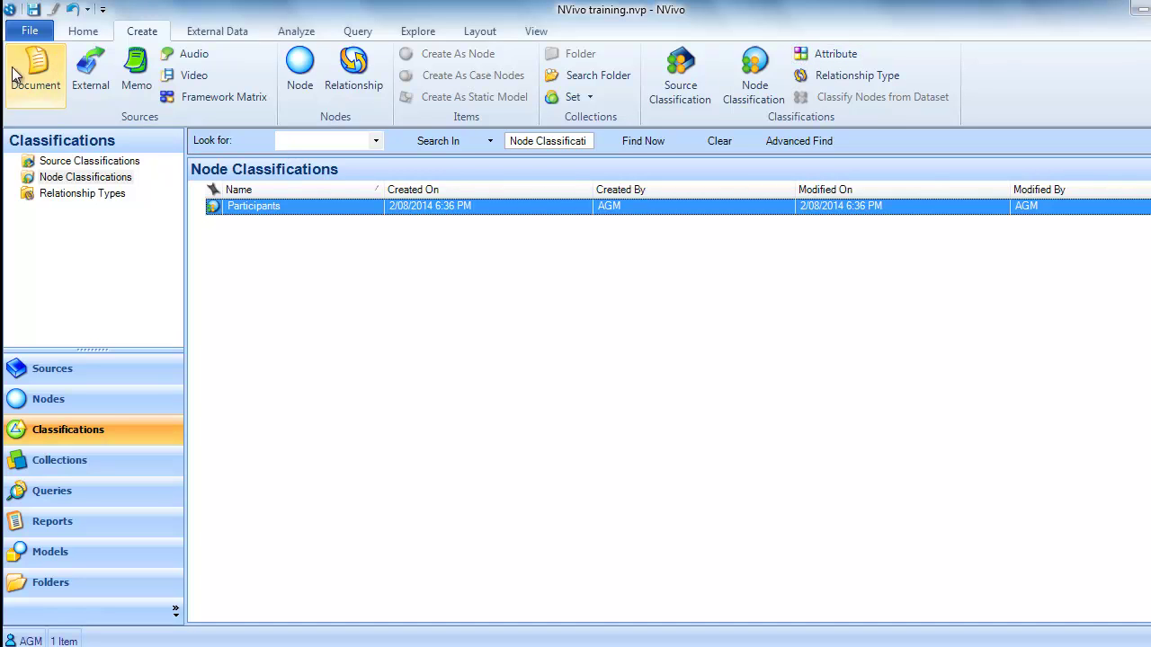
pyautogui.click(834, 54)
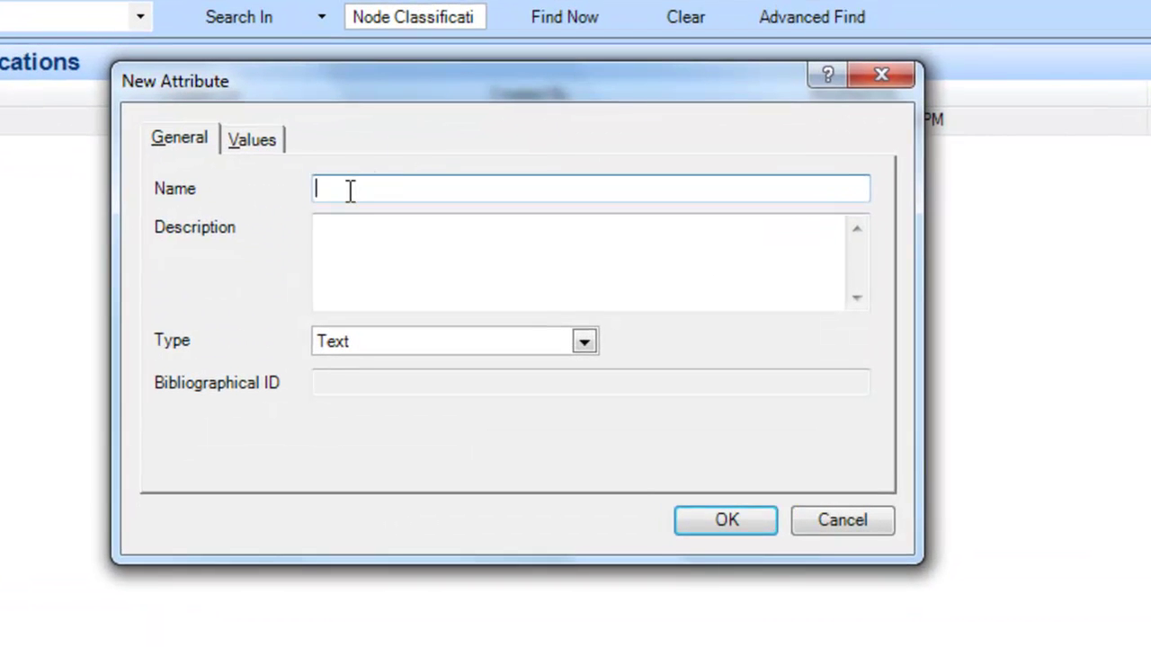
pyautogui.write('Gencer')
pyautogui.click(266, 143)
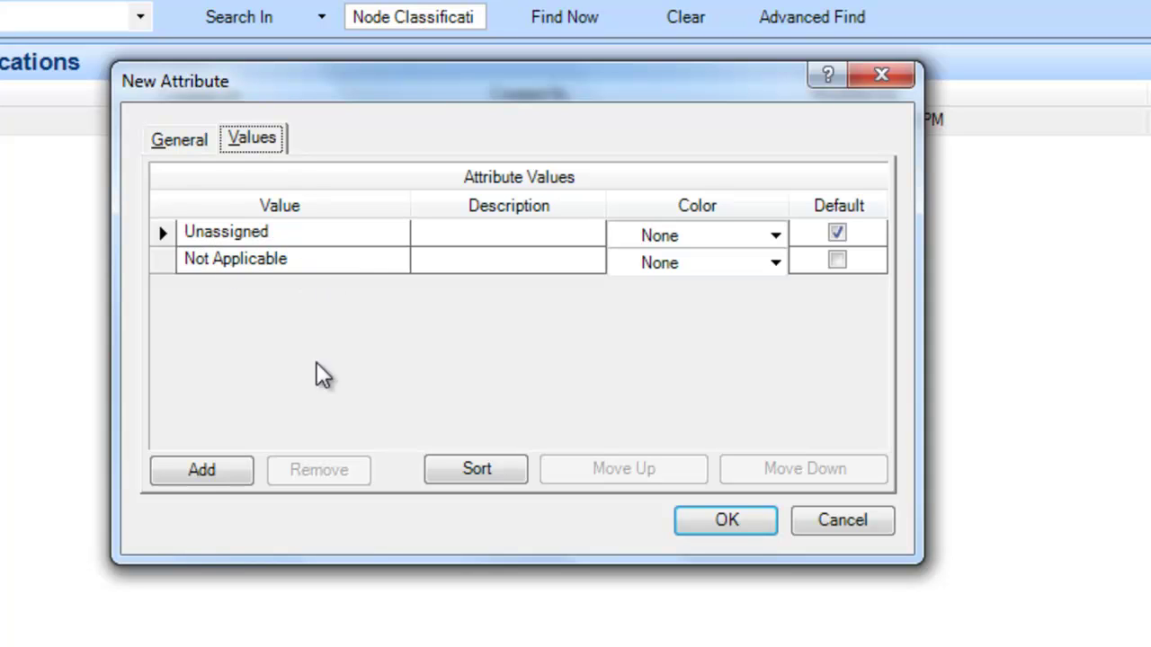
# Step: Add the values "Female" and "Male" to the Gender attribute and create the attribute
pyautogui.click(203, 474)
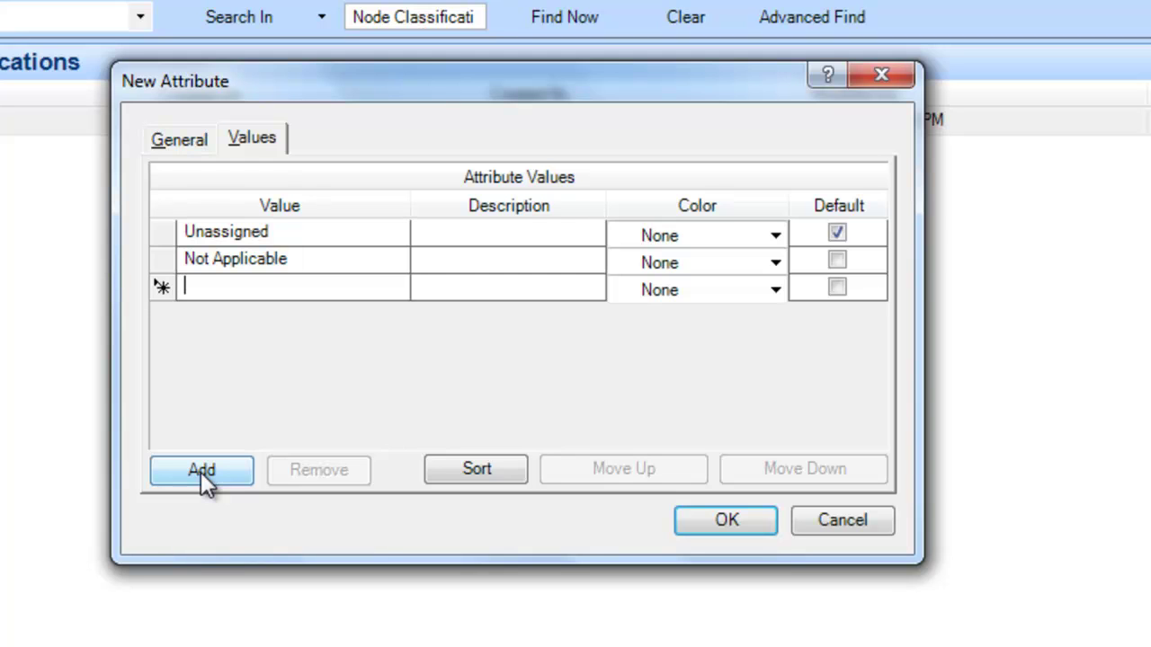
pyautogui.write('FEmal')
pyautogui.press('BackSpace')
pyautogui.press('BackSpace')
pyautogui.press('BackSpace')
pyautogui.press('BackSpace')
pyautogui.write('emale')
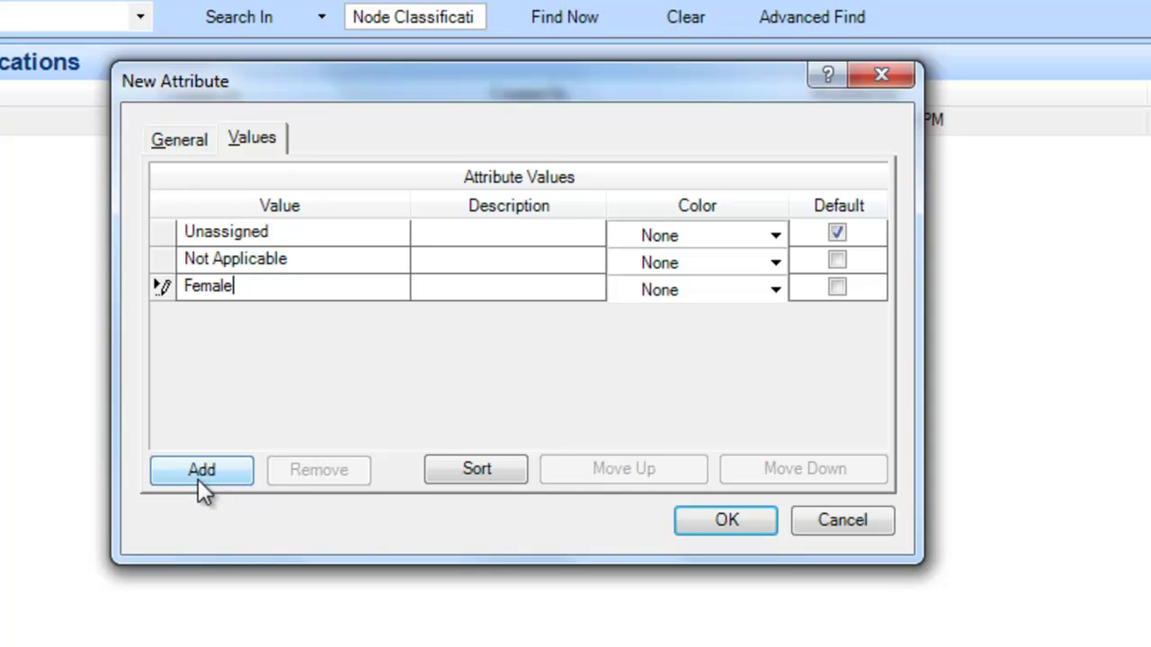
pyautogui.click(193, 476)
pyautogui.write('Malew')
pyautogui.press('BackSpace')
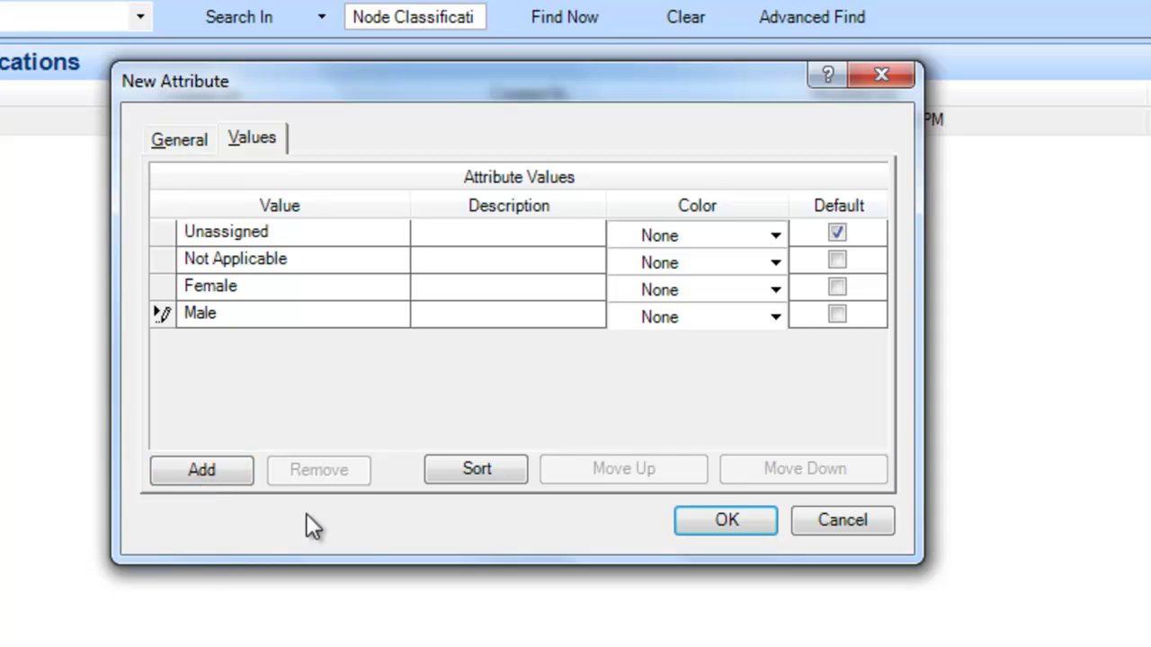
pyautogui.click(718, 523)
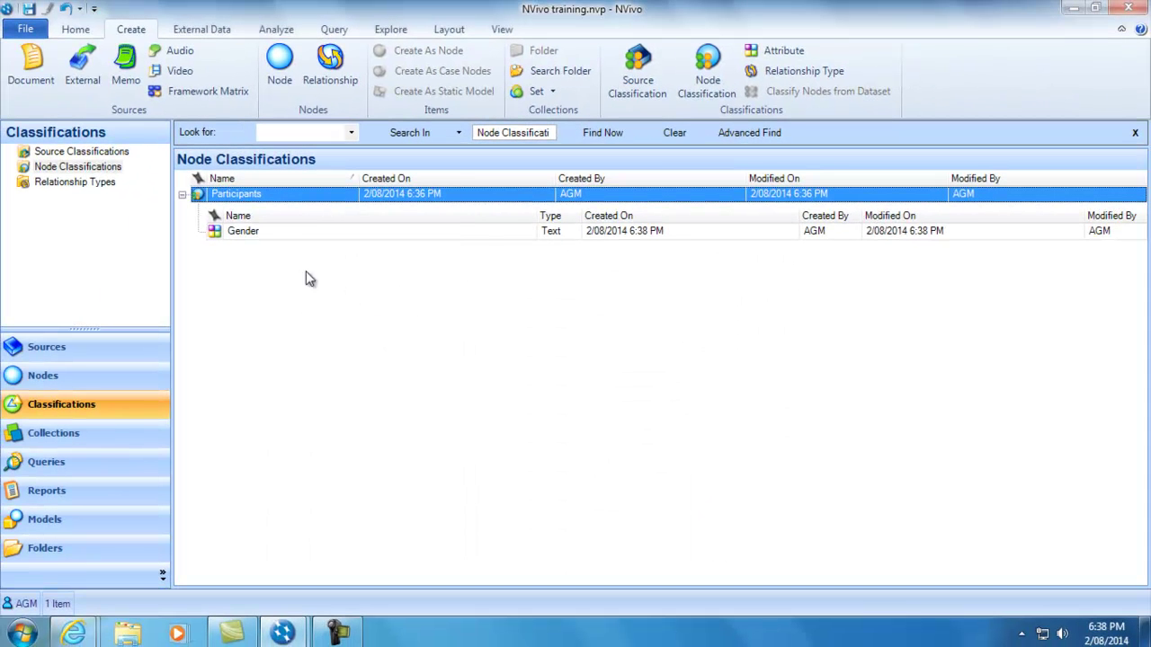
# Step: Look over the Gender attribute under Participants and the interview case nodes in the node list
pyautogui.click(252, 233)
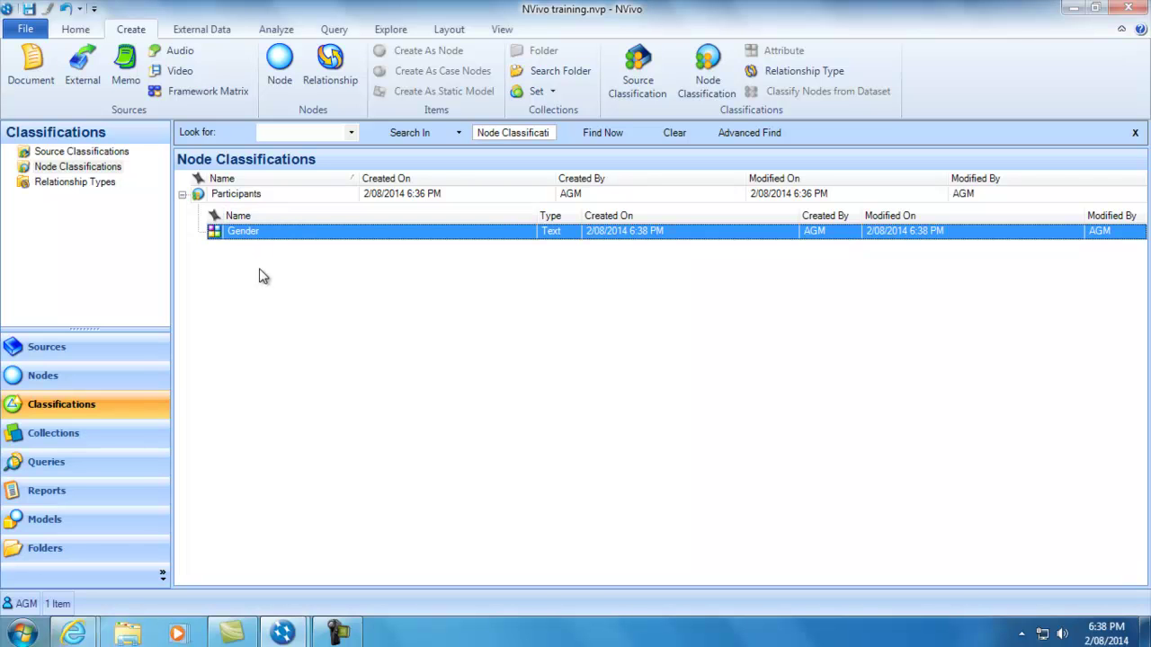
pyautogui.click(64, 384)
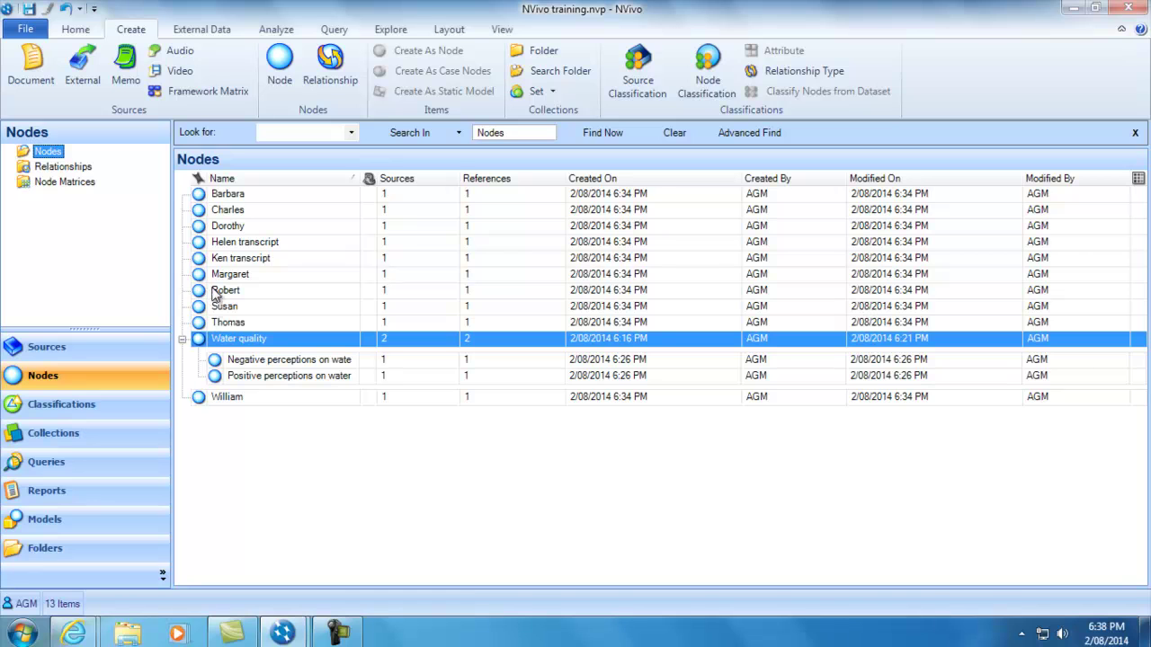
pyautogui.click(135, 407)
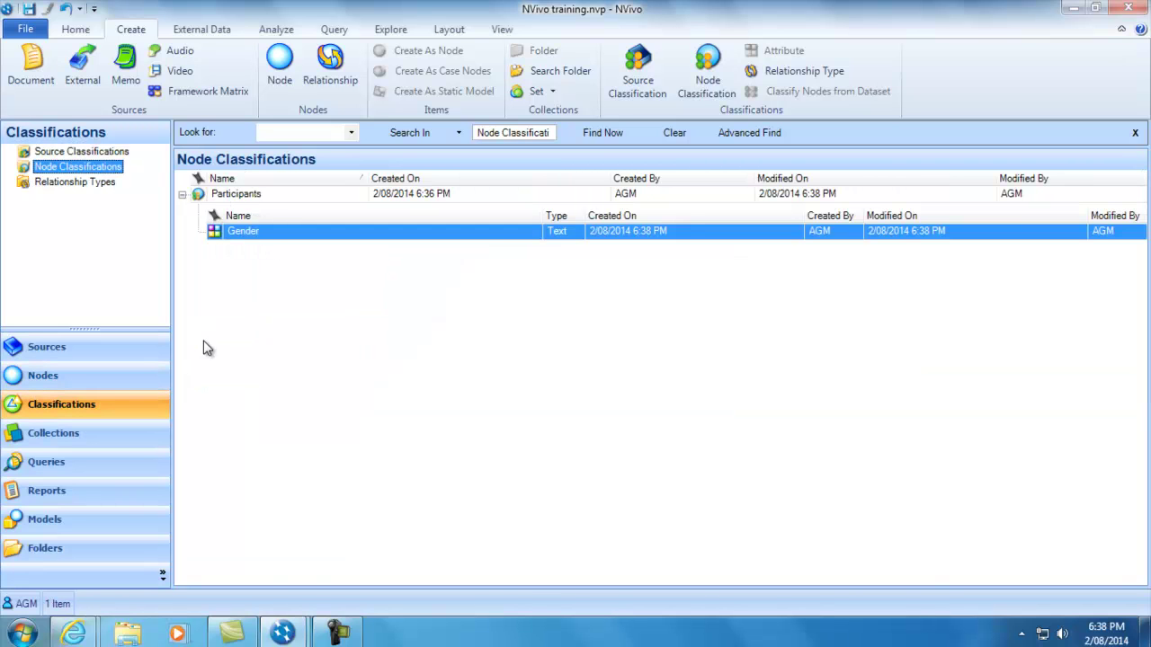
pyautogui.click(135, 385)
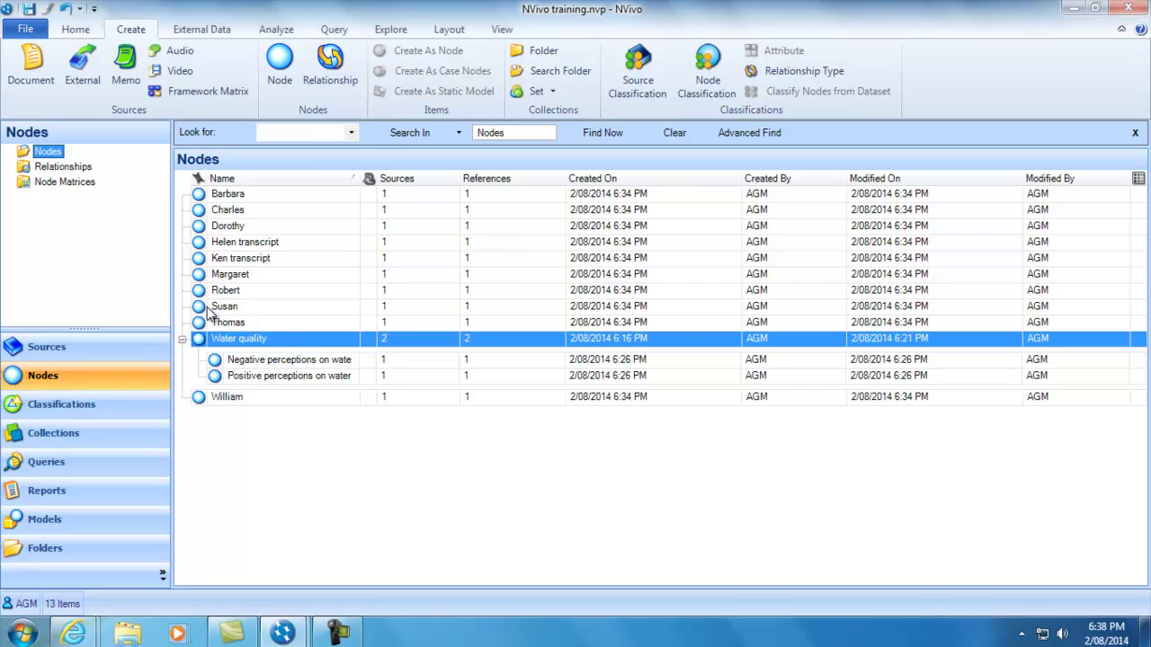
pyautogui.click(118, 406)
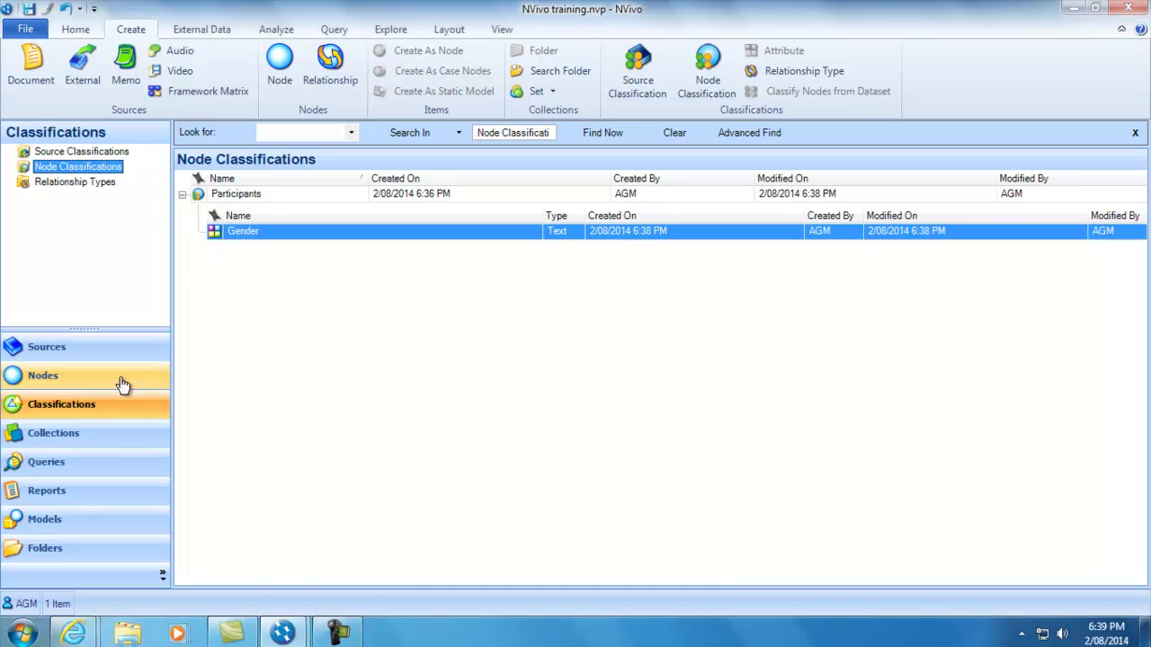
# Step: Assign the Participants classification to all ten interview case nodes, leaving out Water quality and its child nodes
pyautogui.click(40, 384)
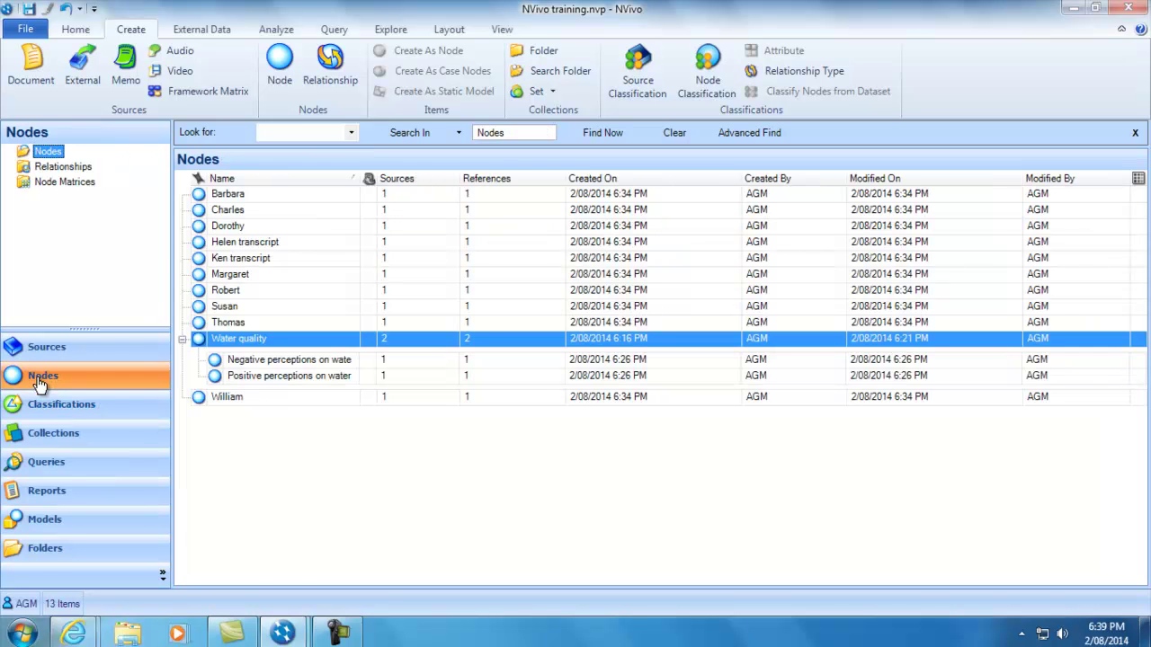
pyautogui.click(206, 198)
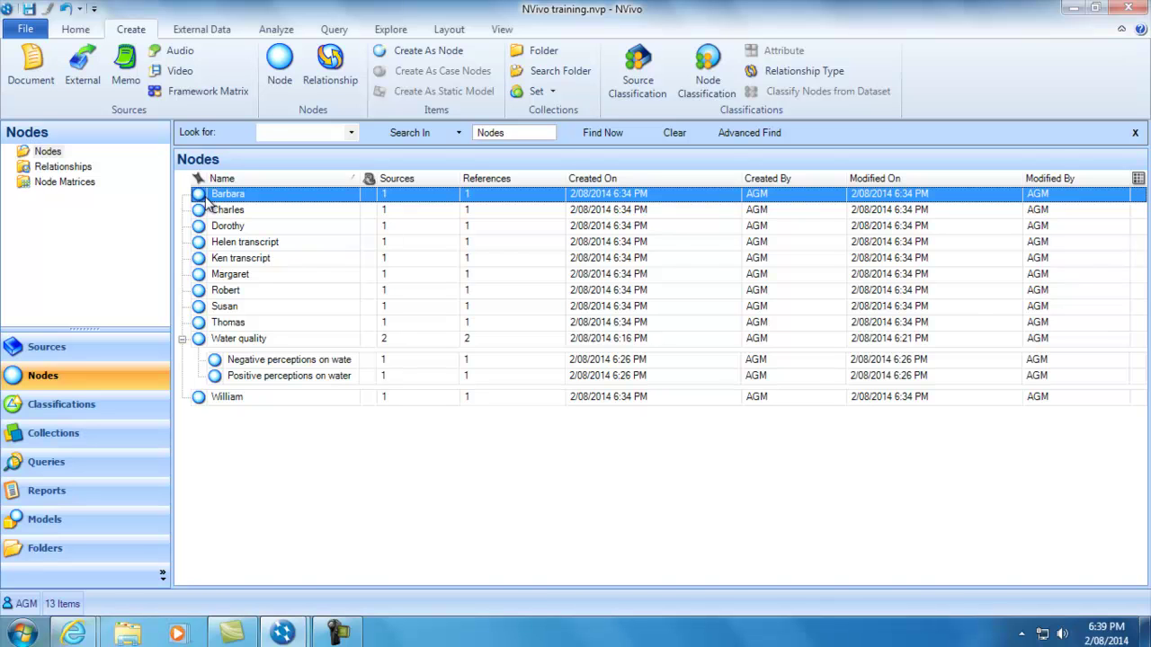
pyautogui.keyDown('ctrl'); pyautogui.click(224, 214); pyautogui.keyUp('ctrl')
pyautogui.keyDown('ctrl'); pyautogui.click(223, 226); pyautogui.keyUp('ctrl')
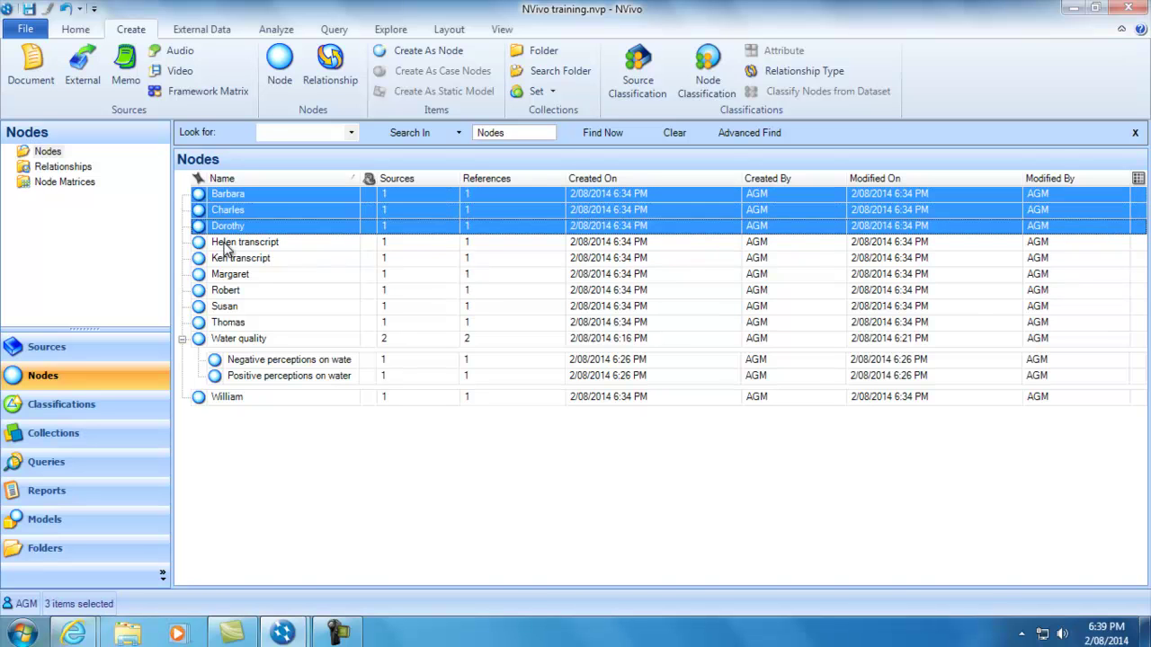
pyautogui.keyDown('ctrl'); pyautogui.click(226, 246); pyautogui.keyUp('ctrl')
pyautogui.keyDown('ctrl'); pyautogui.click(230, 260); pyautogui.keyUp('ctrl')
pyautogui.keyDown('ctrl'); pyautogui.click(232, 274); pyautogui.keyUp('ctrl')
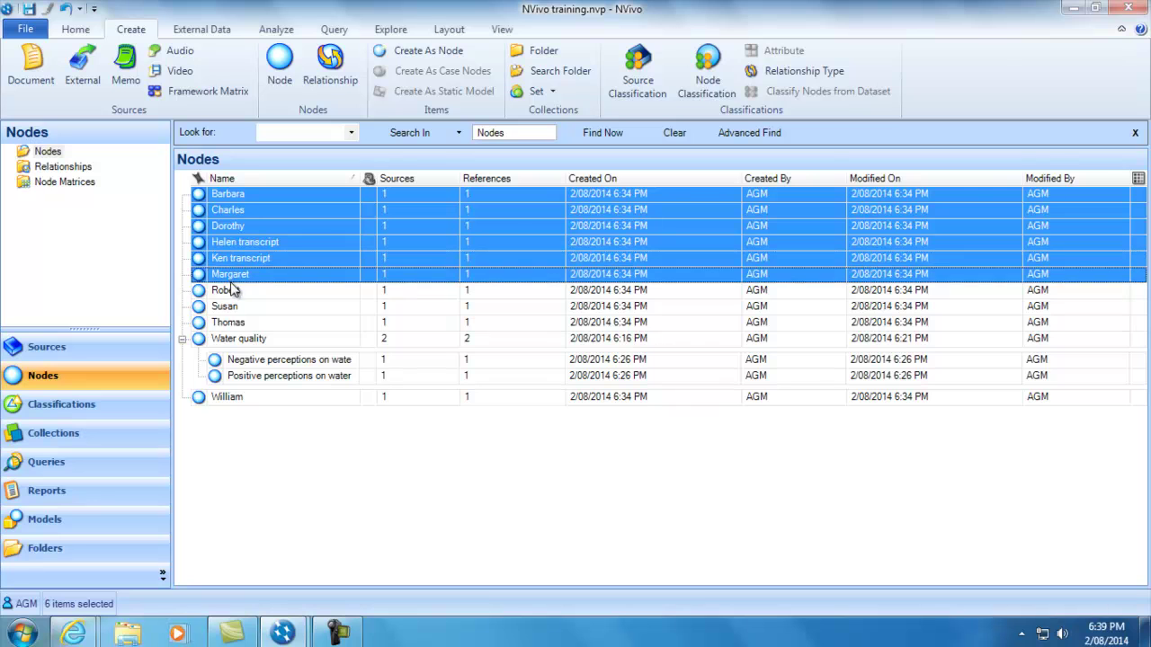
pyautogui.keyDown('ctrl'); pyautogui.click(232, 290); pyautogui.keyUp('ctrl')
pyautogui.keyDown('ctrl'); pyautogui.click(232, 306); pyautogui.keyUp('ctrl')
pyautogui.keyDown('ctrl'); pyautogui.click(232, 324); pyautogui.keyUp('ctrl')
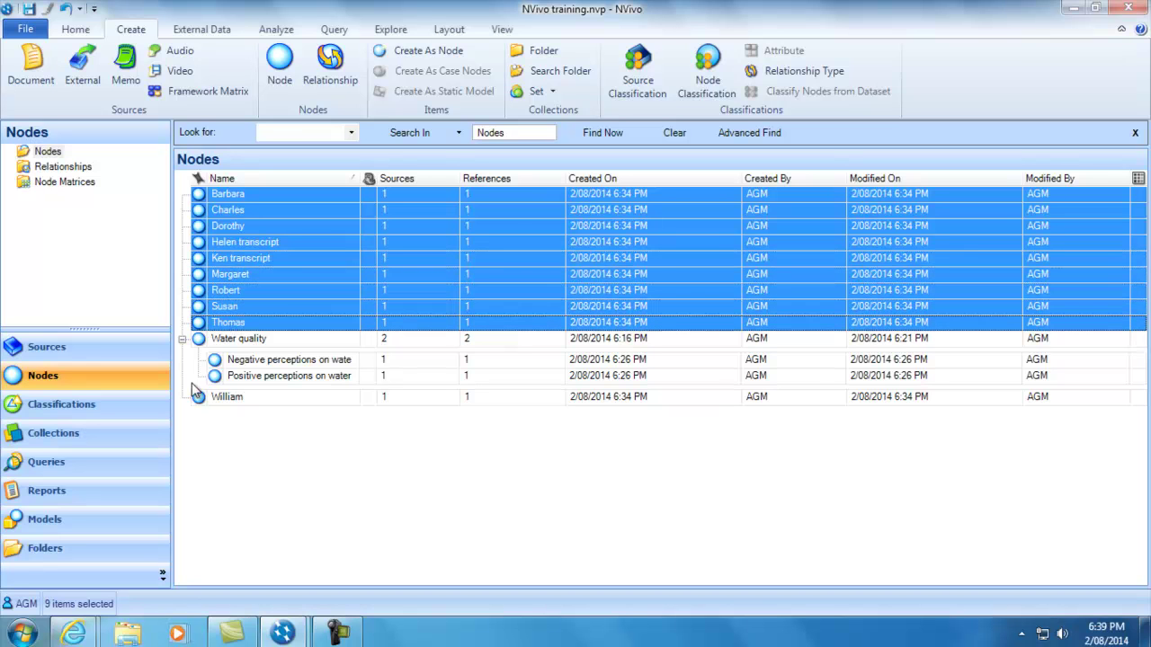
pyautogui.keyDown('ctrl'); pyautogui.click(220, 399); pyautogui.keyUp('ctrl')
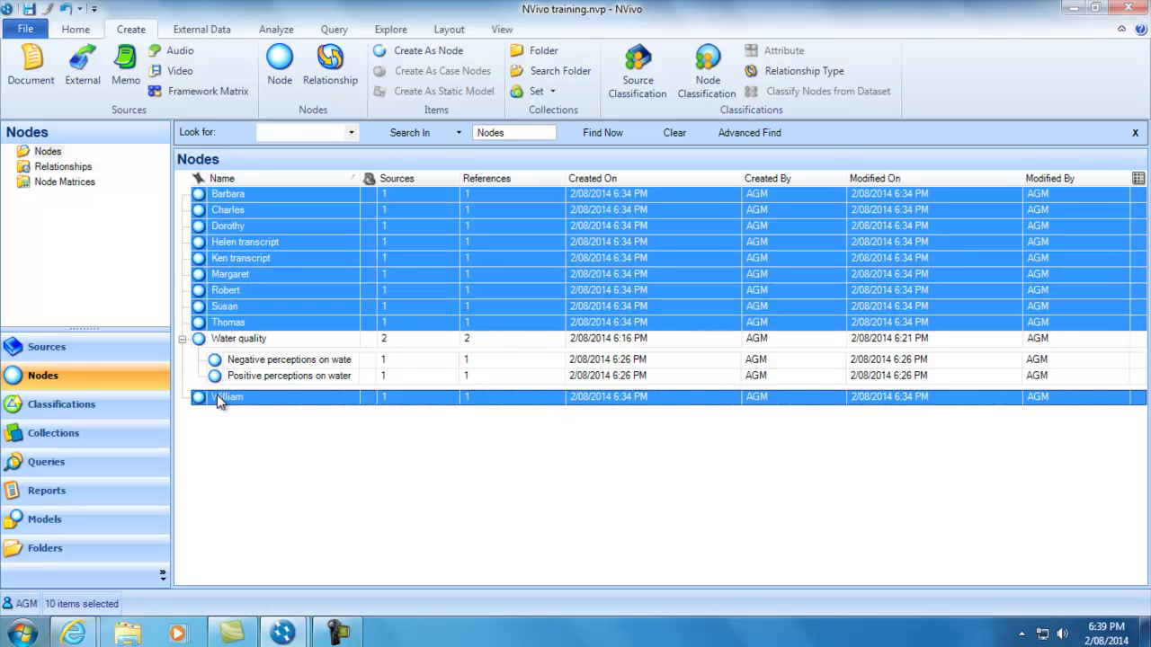
pyautogui.rightClick(239, 241)
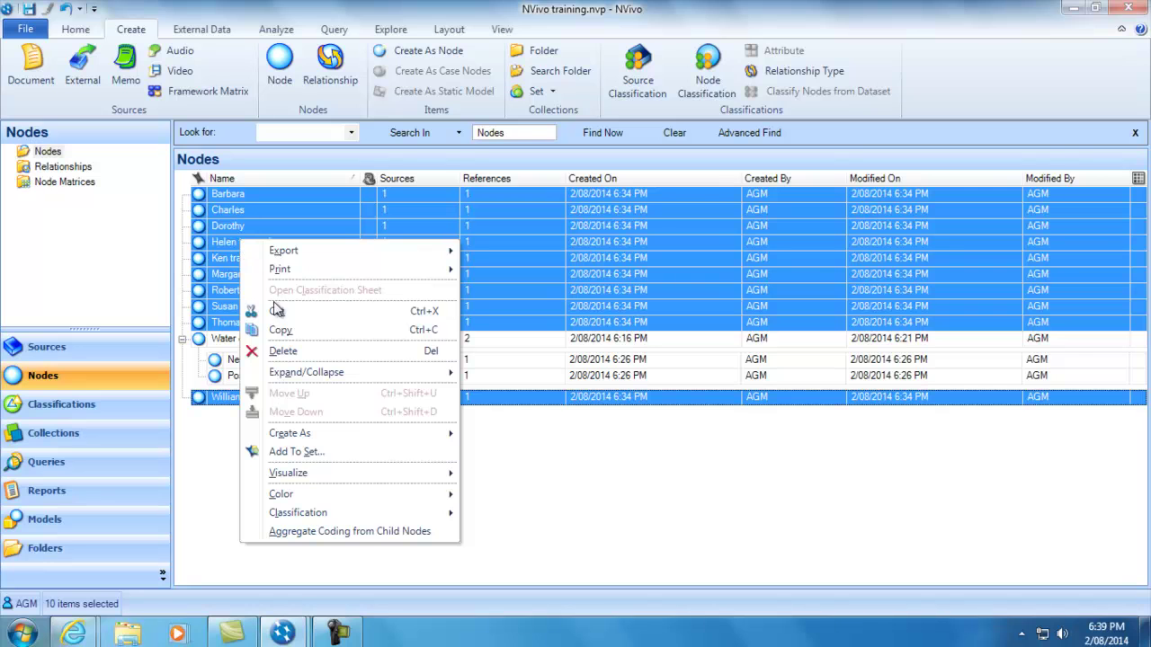
pyautogui.moveTo(321, 517)
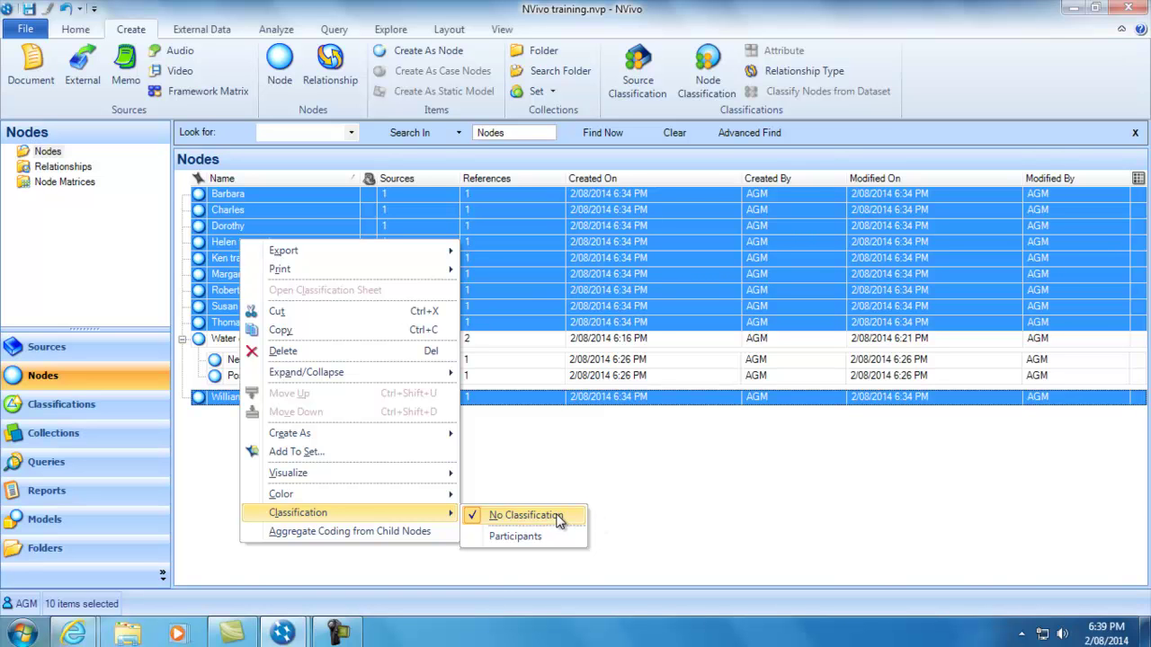
pyautogui.click(515, 537)
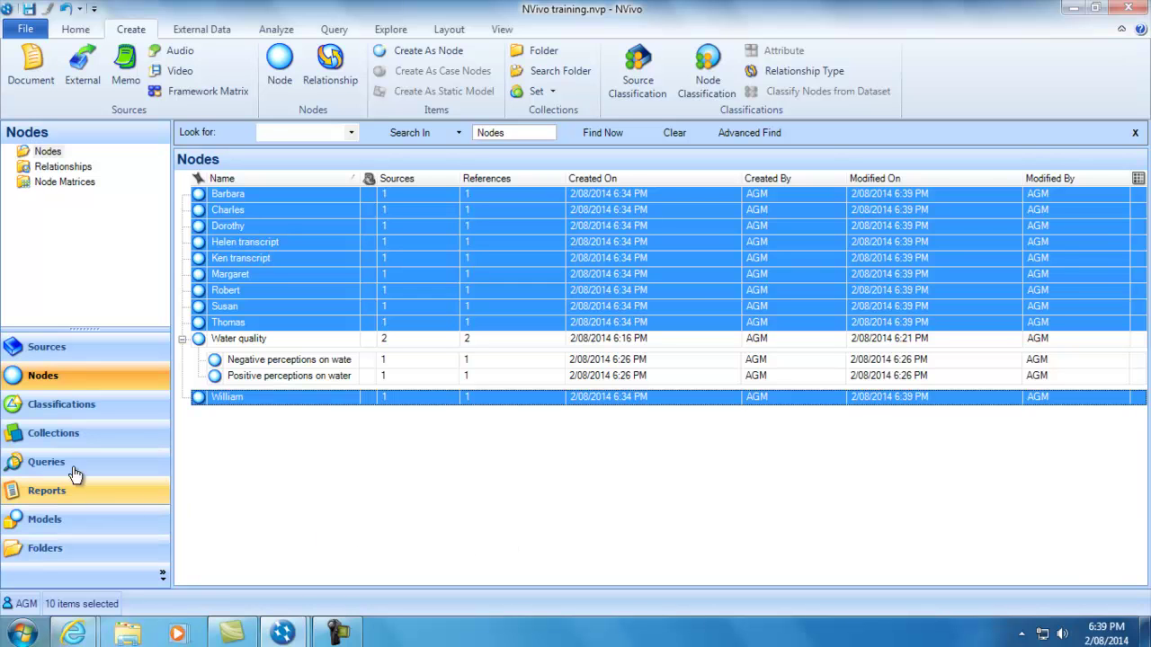
# Step: Open the Participants classification sheet and set Gender in rows 1 to 5 to Female, Male, Female, Female and Male
pyautogui.click(20, 413)
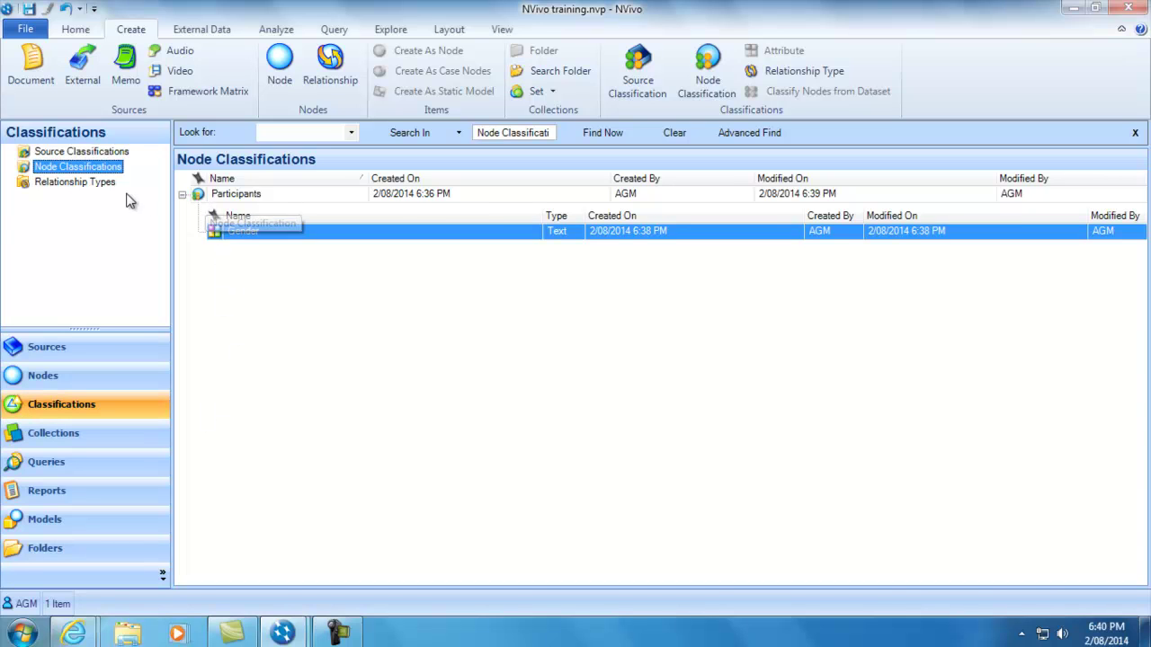
pyautogui.doubleClick(201, 196)
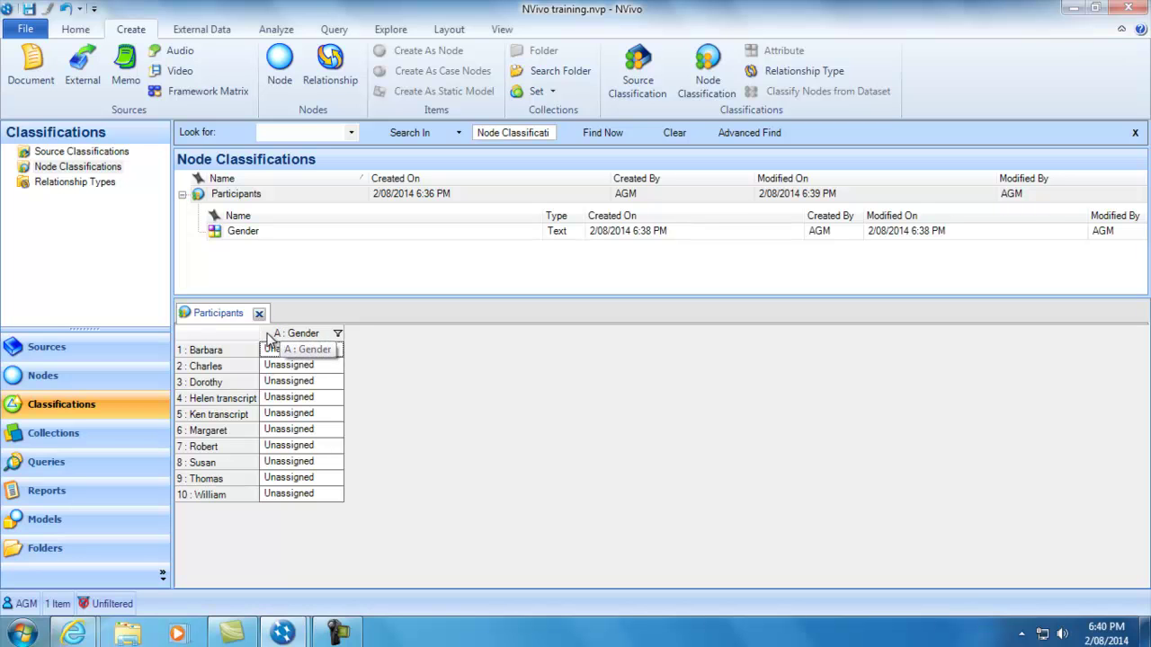
pyautogui.click(325, 351)
pyautogui.click(337, 351)
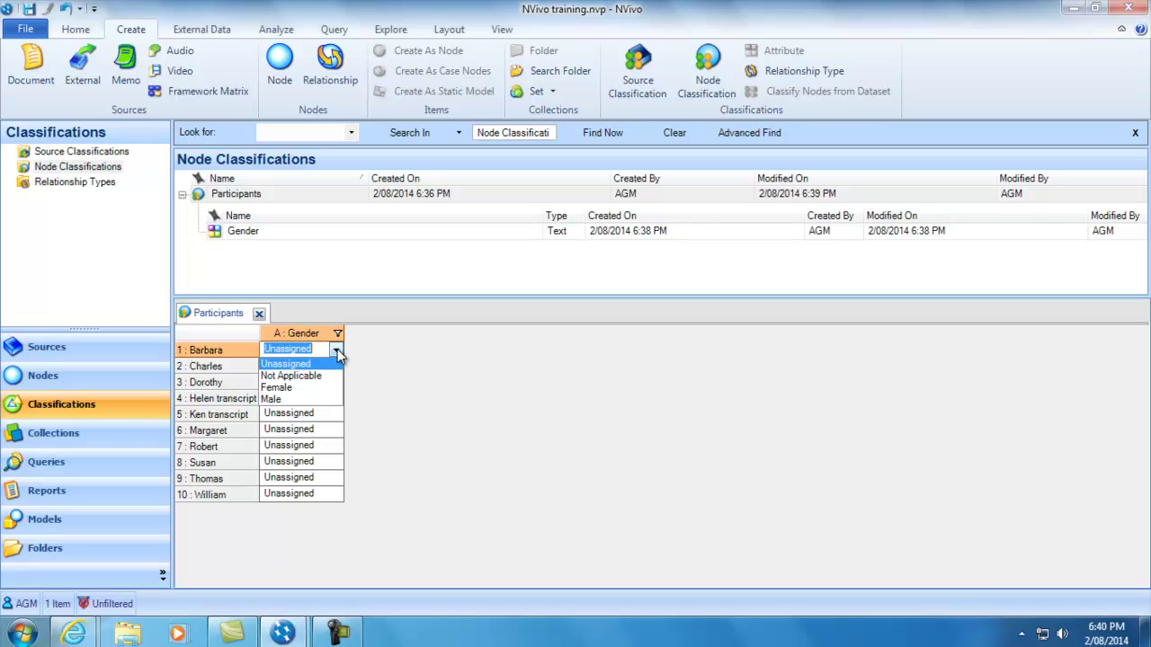
pyautogui.click(322, 389)
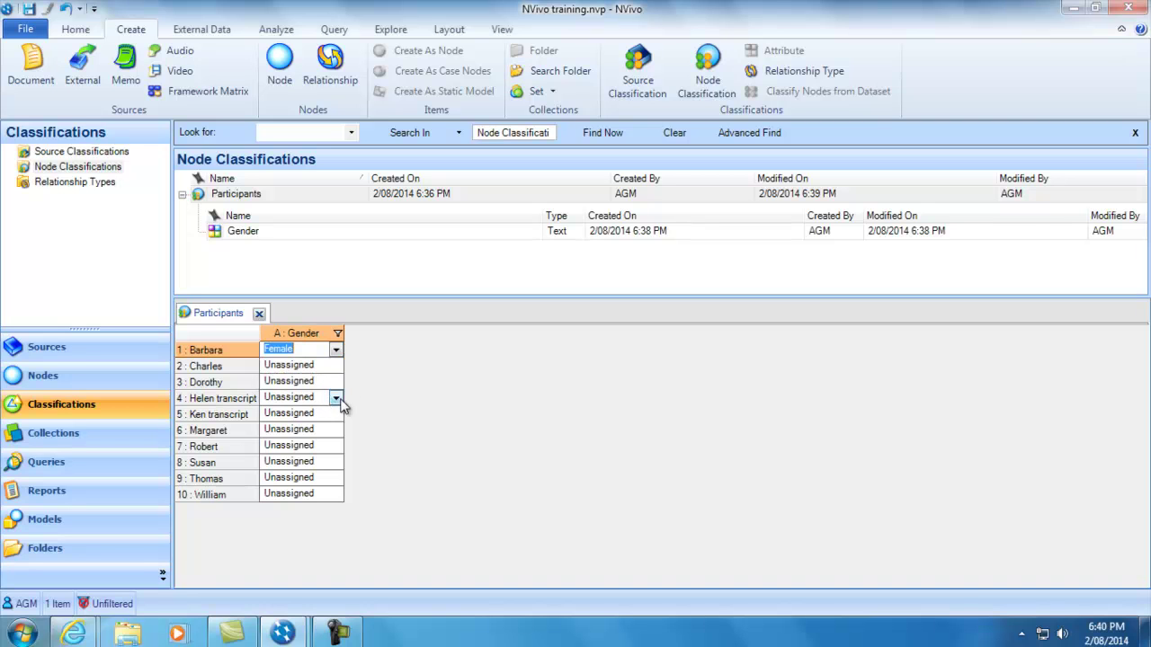
pyautogui.click(337, 365)
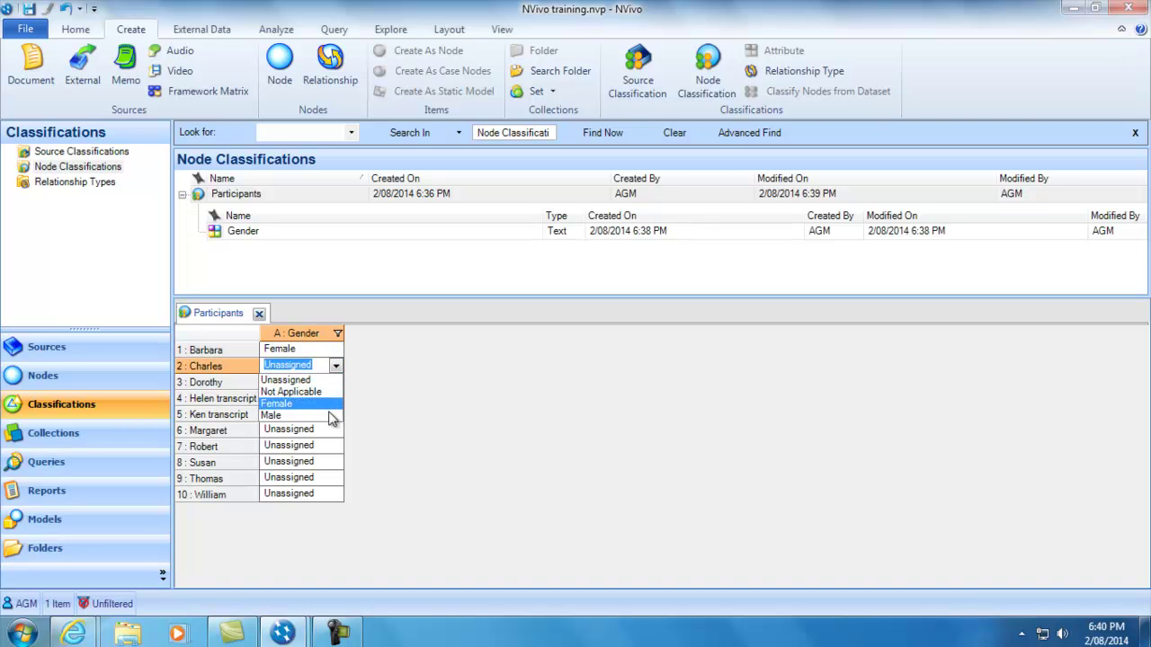
pyautogui.click(333, 414)
pyautogui.click(336, 384)
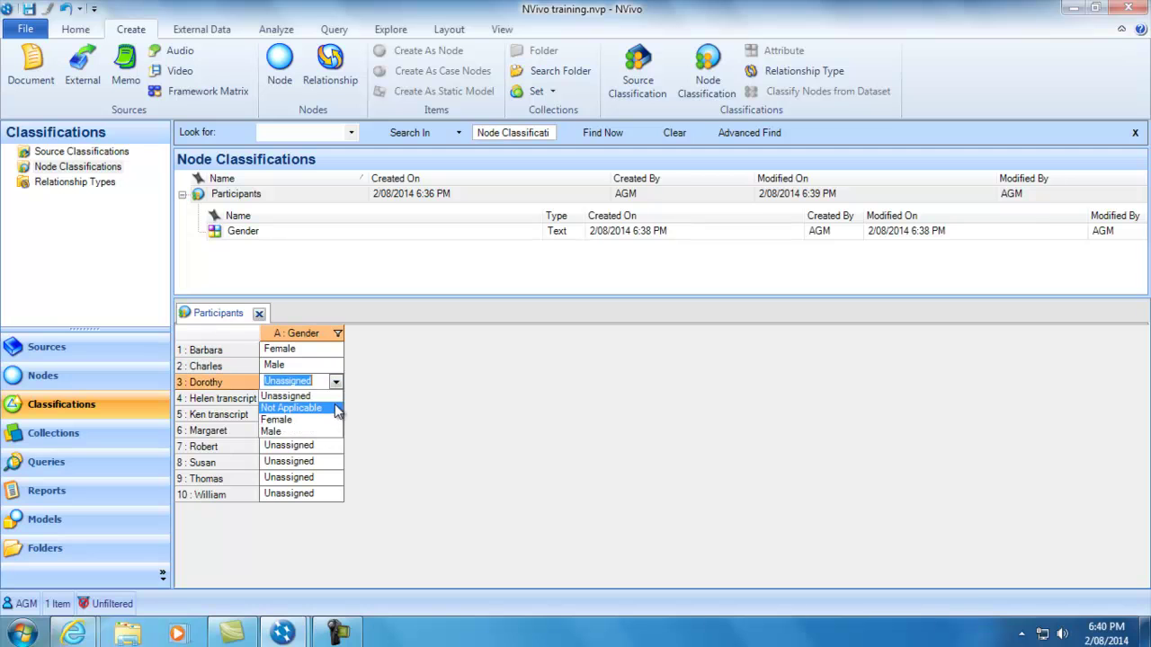
pyautogui.click(333, 421)
pyautogui.click(335, 397)
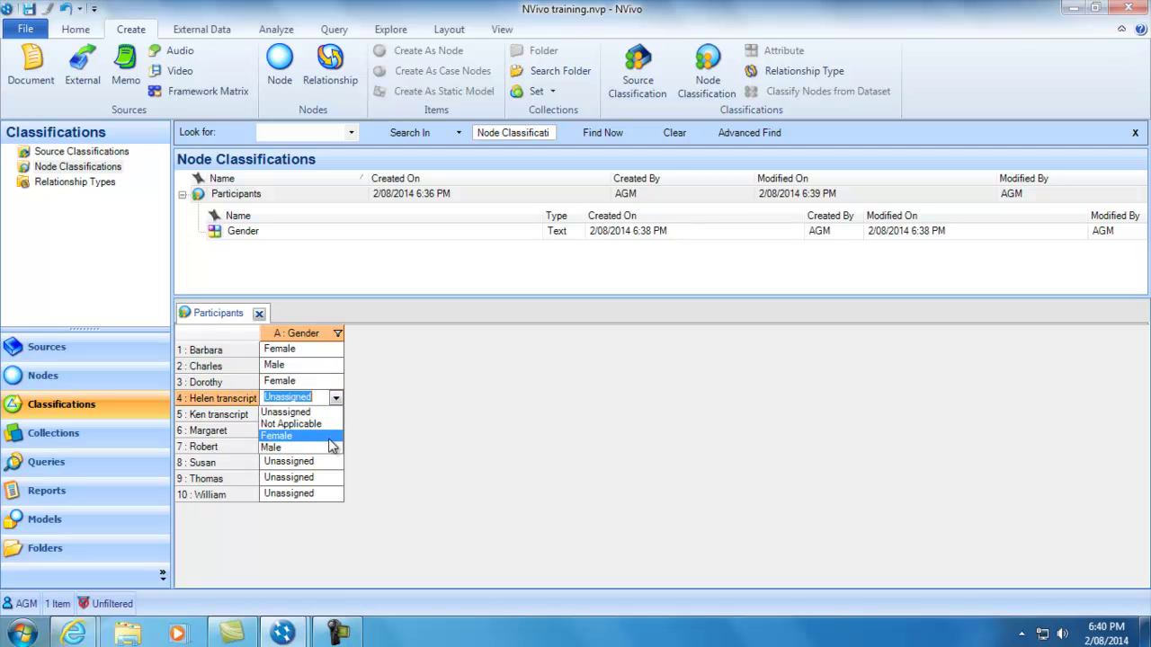
pyautogui.click(335, 440)
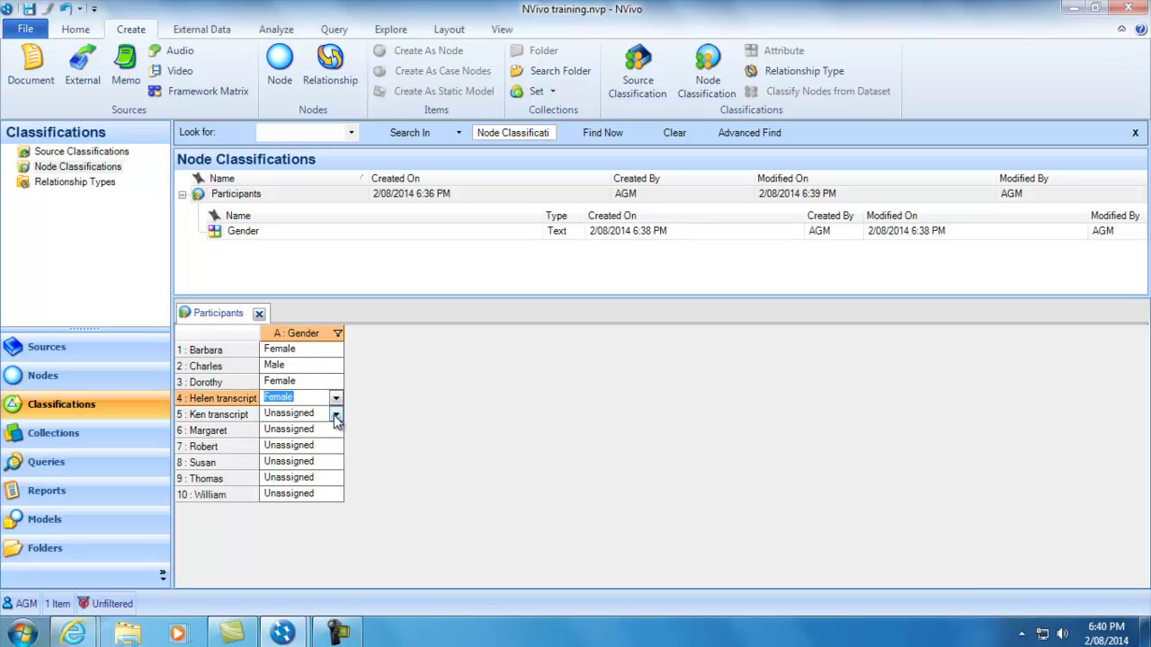
pyautogui.click(335, 414)
pyautogui.click(328, 469)
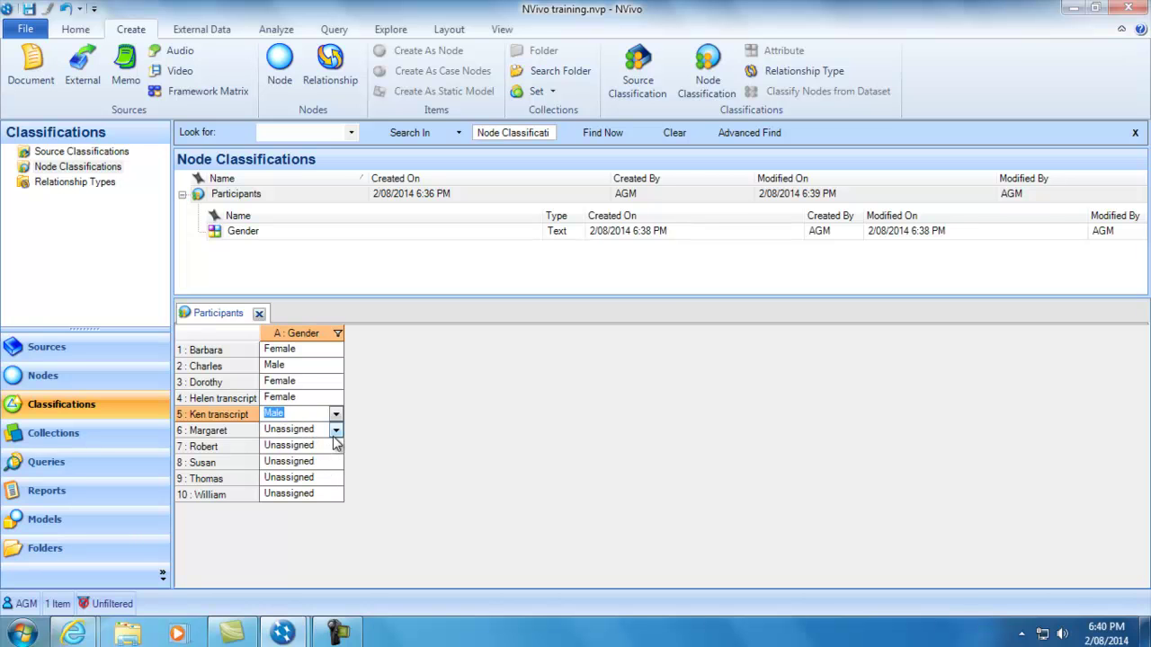
# Step: Set Gender in rows 6 to 10 of the Participants sheet to Female, Male, Female, Male and Male
pyautogui.click(336, 430)
pyautogui.click(325, 469)
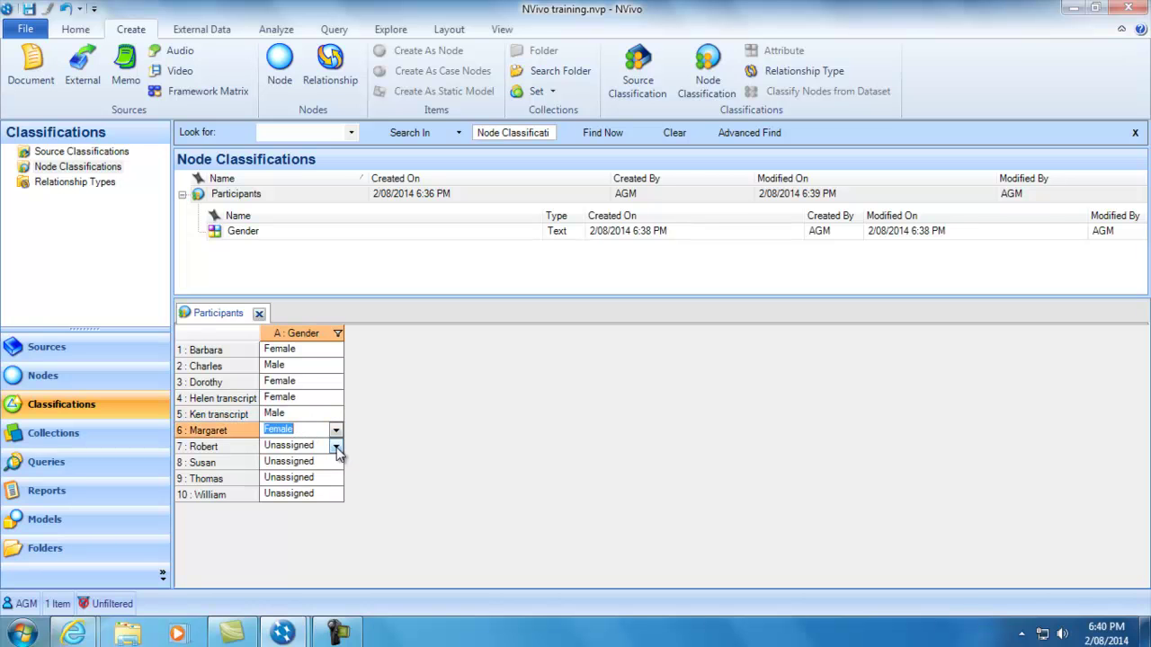
pyautogui.click(335, 446)
pyautogui.click(328, 497)
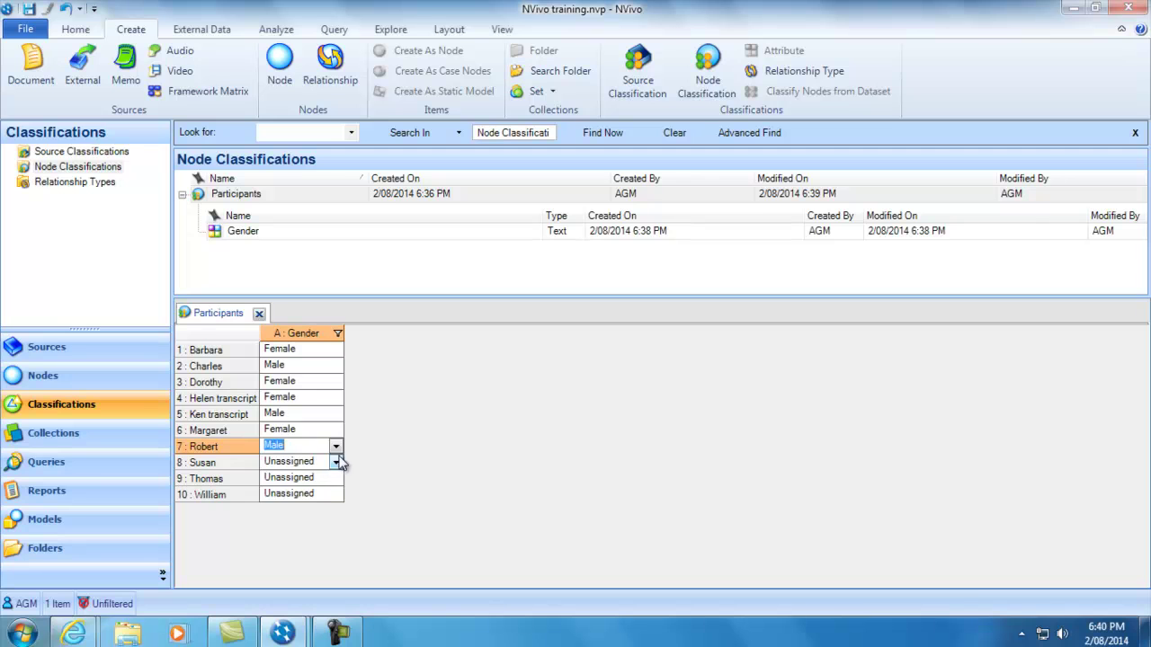
pyautogui.click(338, 463)
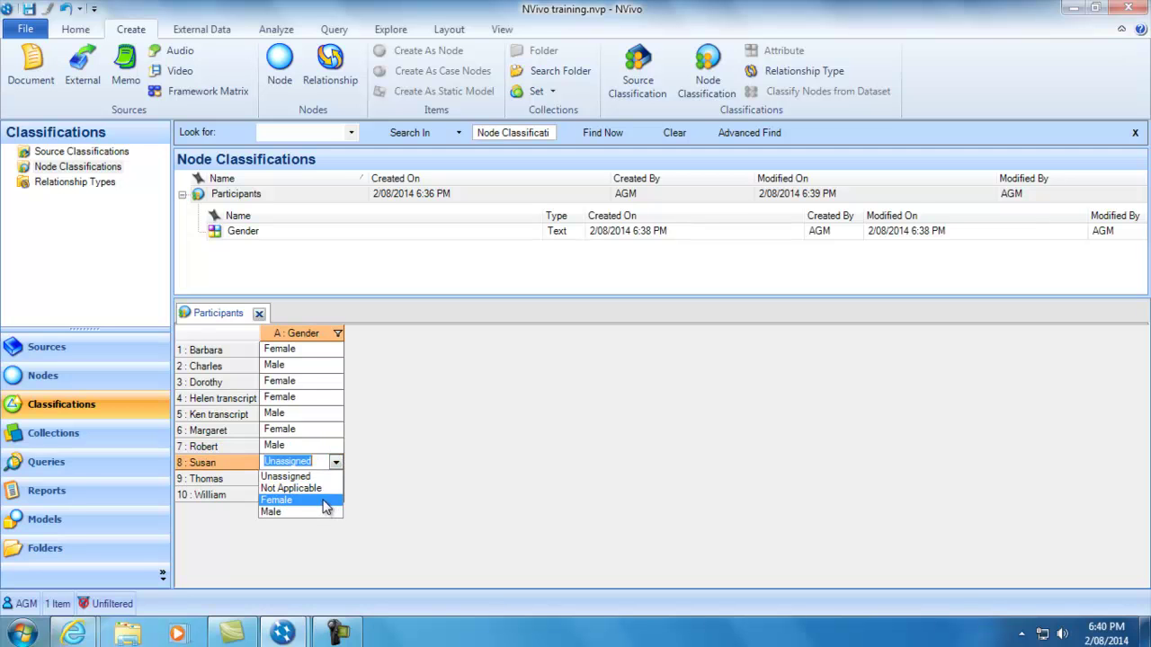
pyautogui.click(326, 508)
pyautogui.click(336, 478)
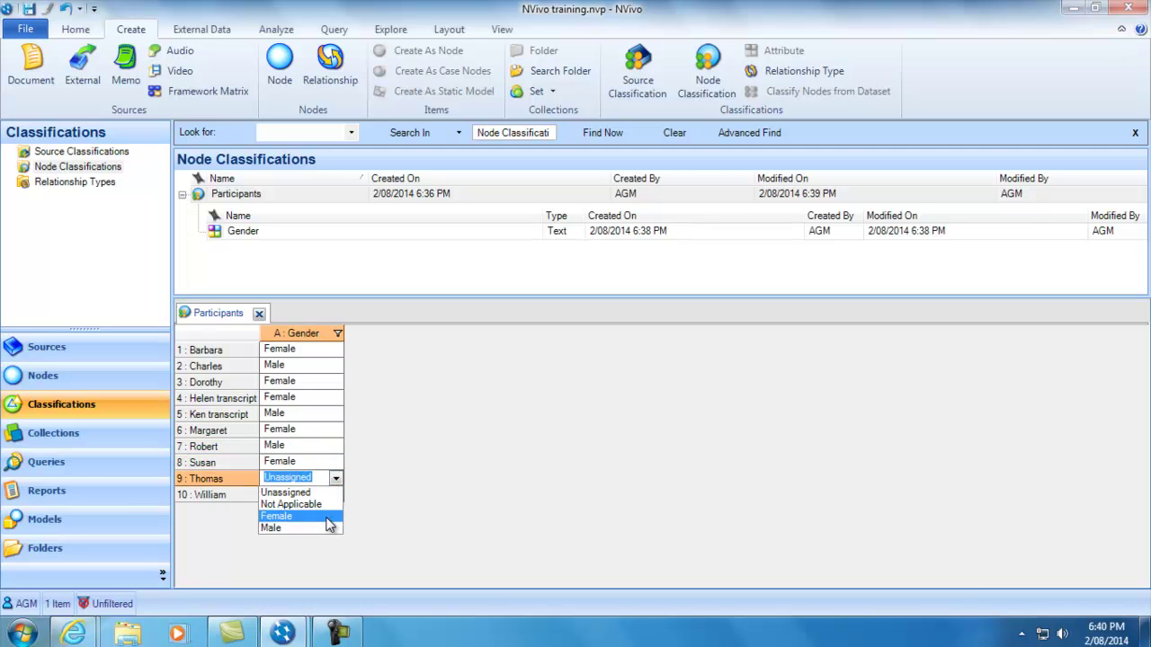
pyautogui.click(315, 527)
pyautogui.click(336, 496)
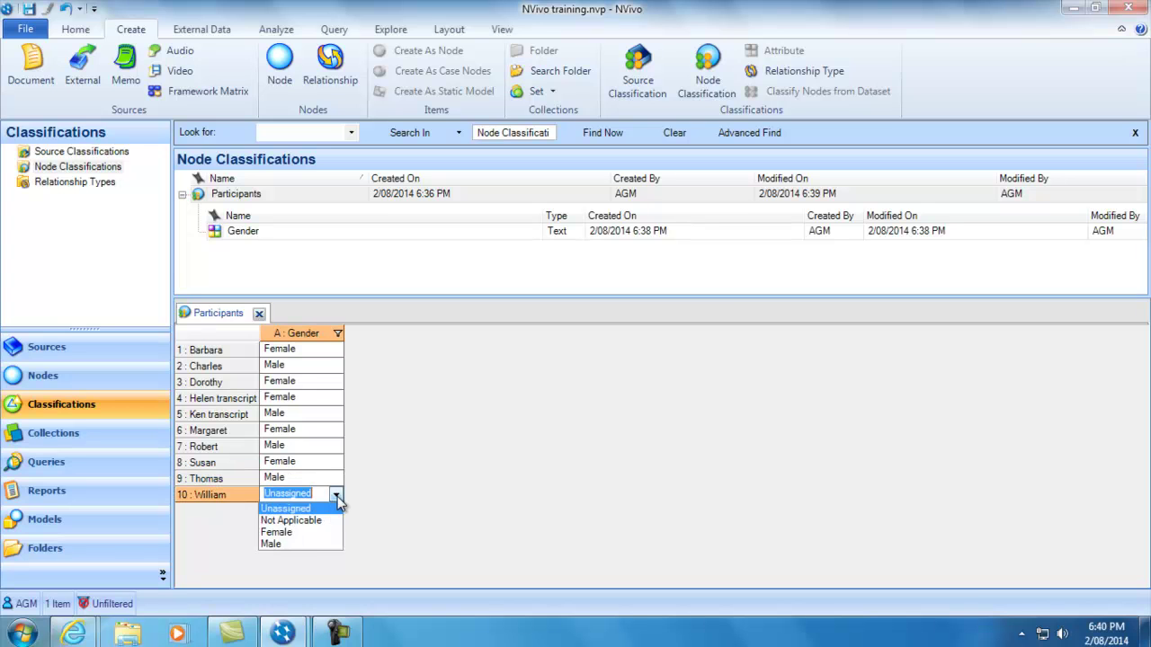
pyautogui.click(298, 545)
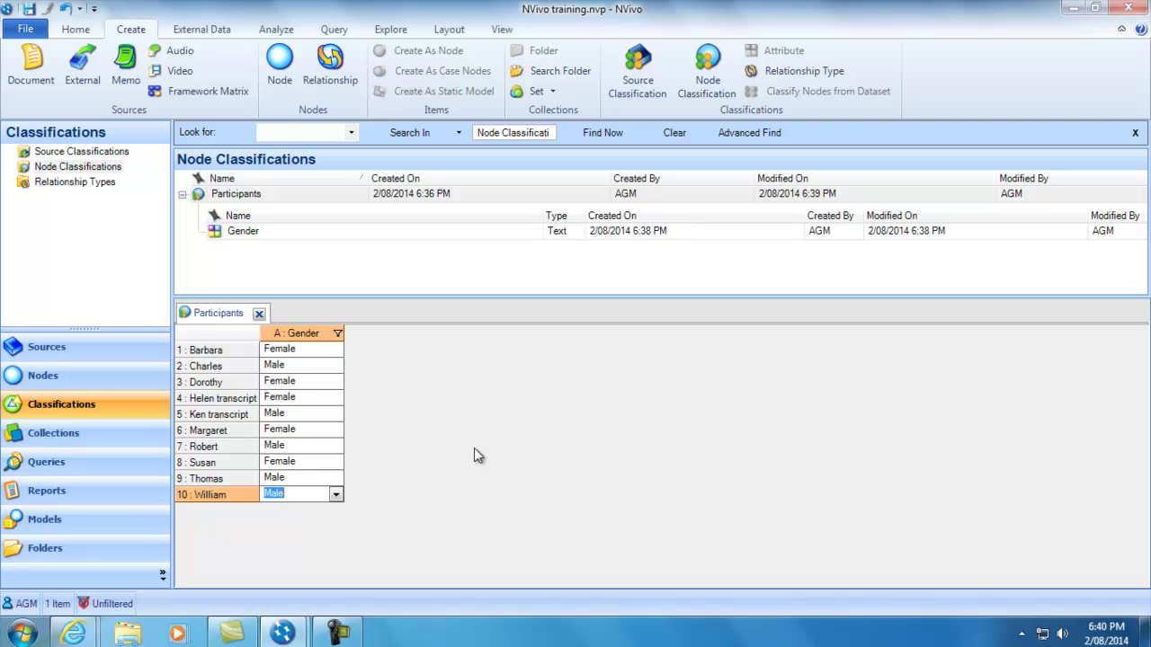
pyautogui.click(392, 391)
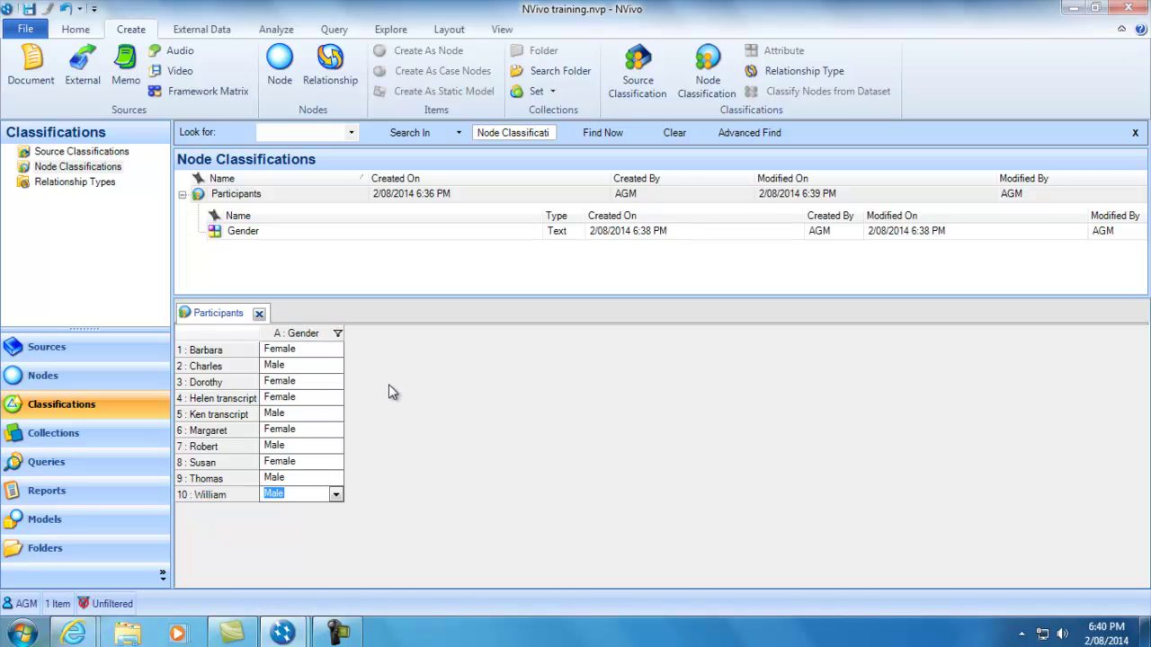